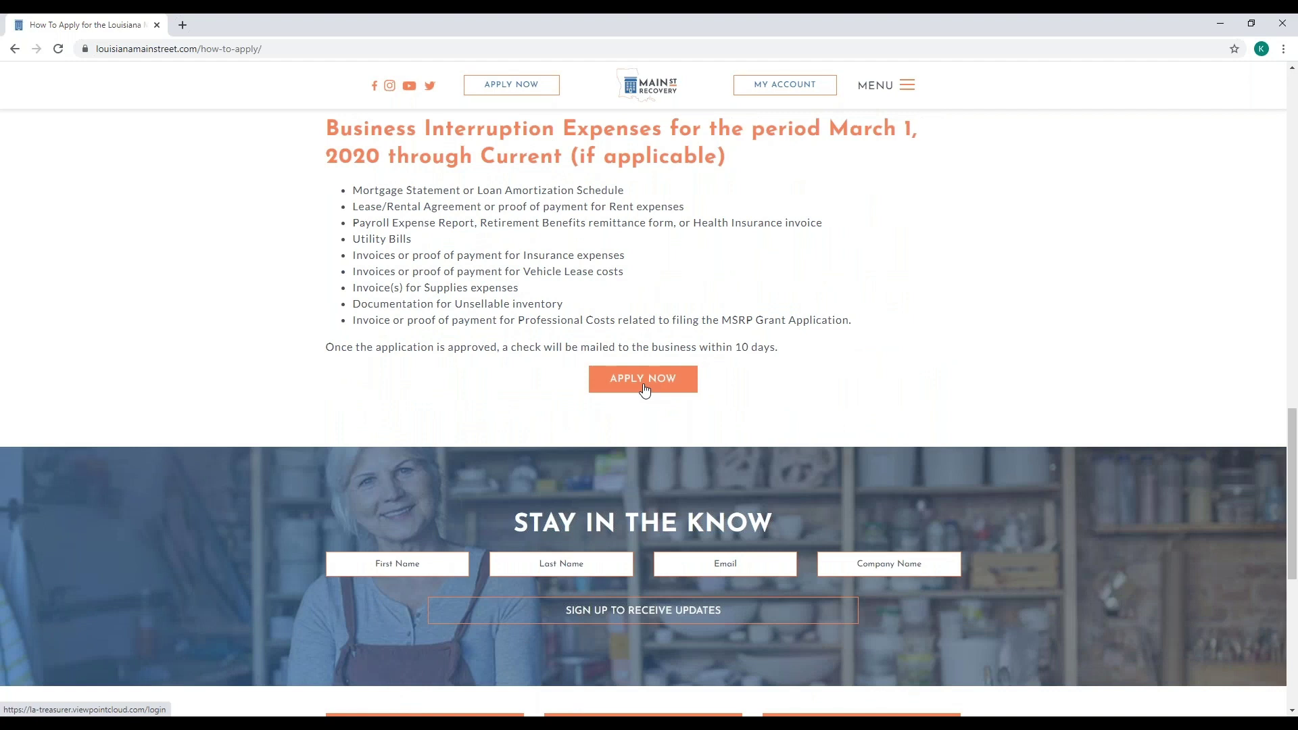
- Use APPLY NOW under the Business Interruption Expenses list to reach the grant login page
{"action": "left_click", "coordinate": [644, 381]}
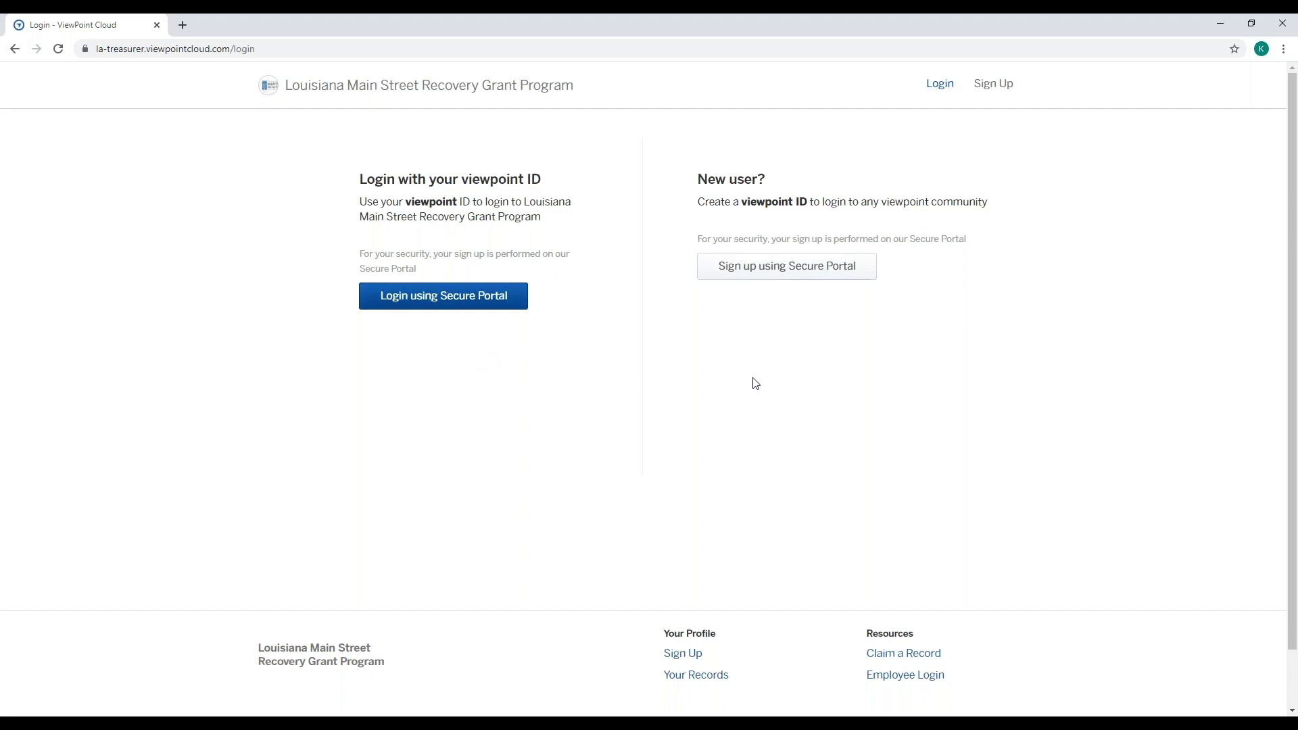
- Choose 'Sign up using Secure Portal' under New user? to open the Citizen Services sign-up form
{"action": "left_click", "coordinate": [797, 278]}
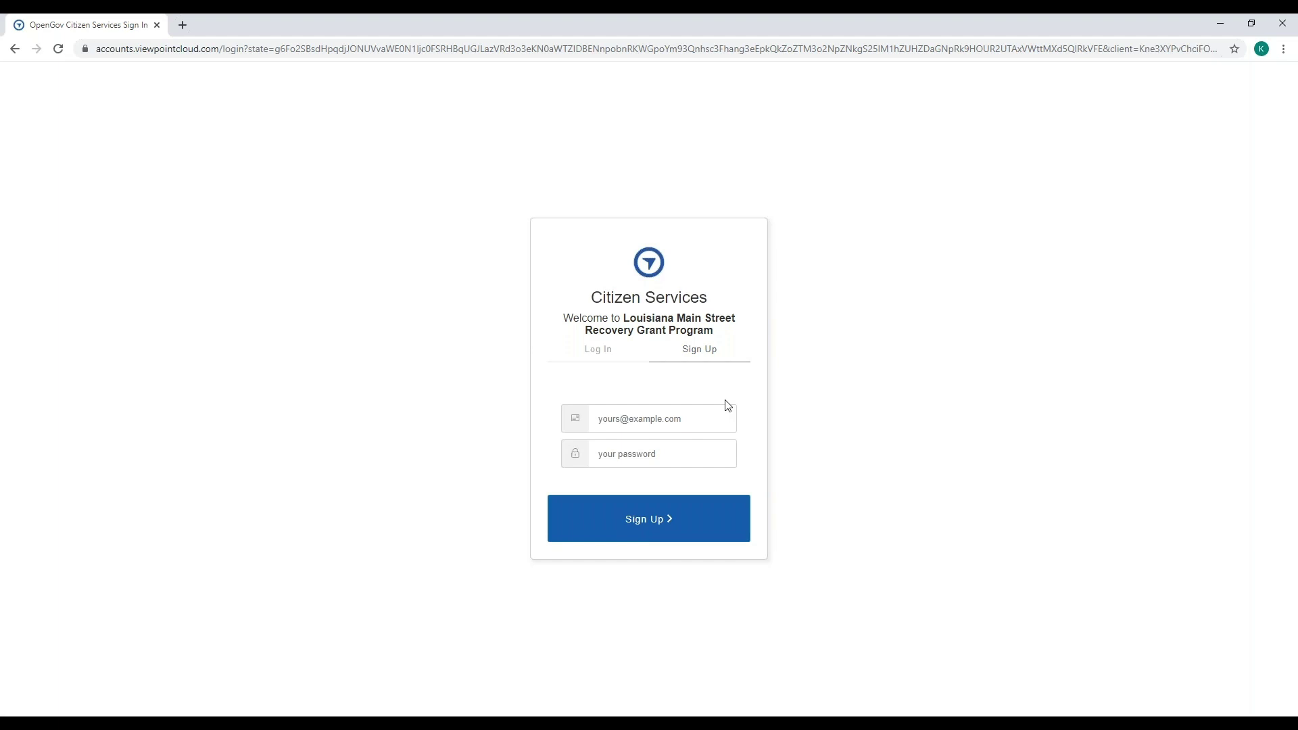
- Enter the new account's e-mail address and password
{"action": "type", "text": "test1@google.comTest"}
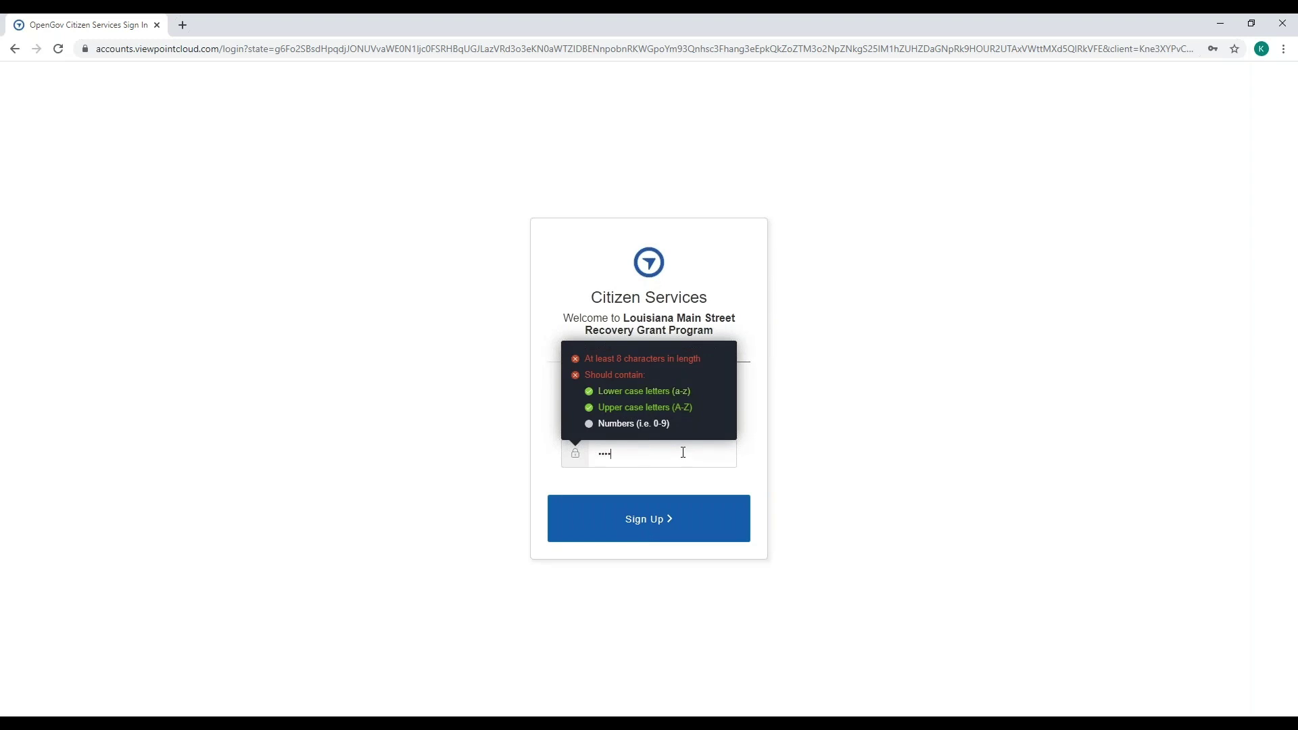
{"action": "type", "text": "12345"}
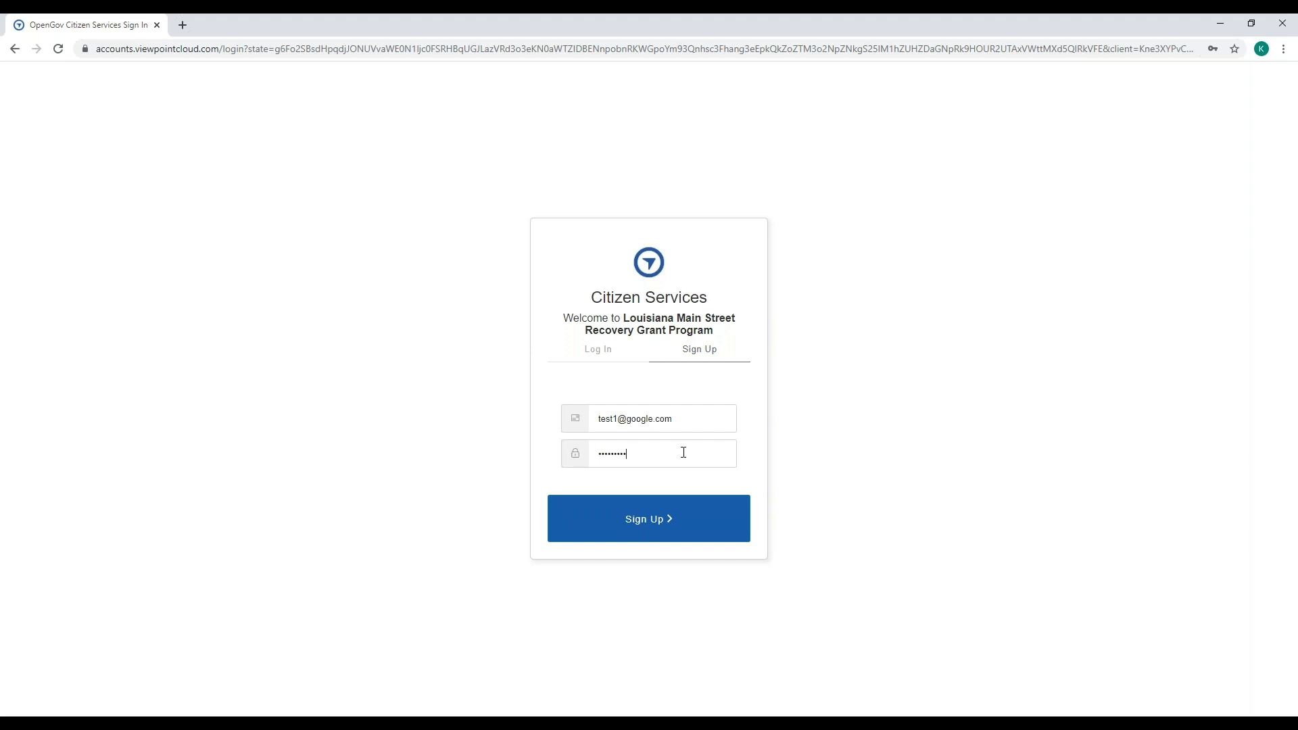
- Sign up, then accept the prefilled contact information to reach Business Applicant Information
{"action": "left_click", "coordinate": [687, 539]}
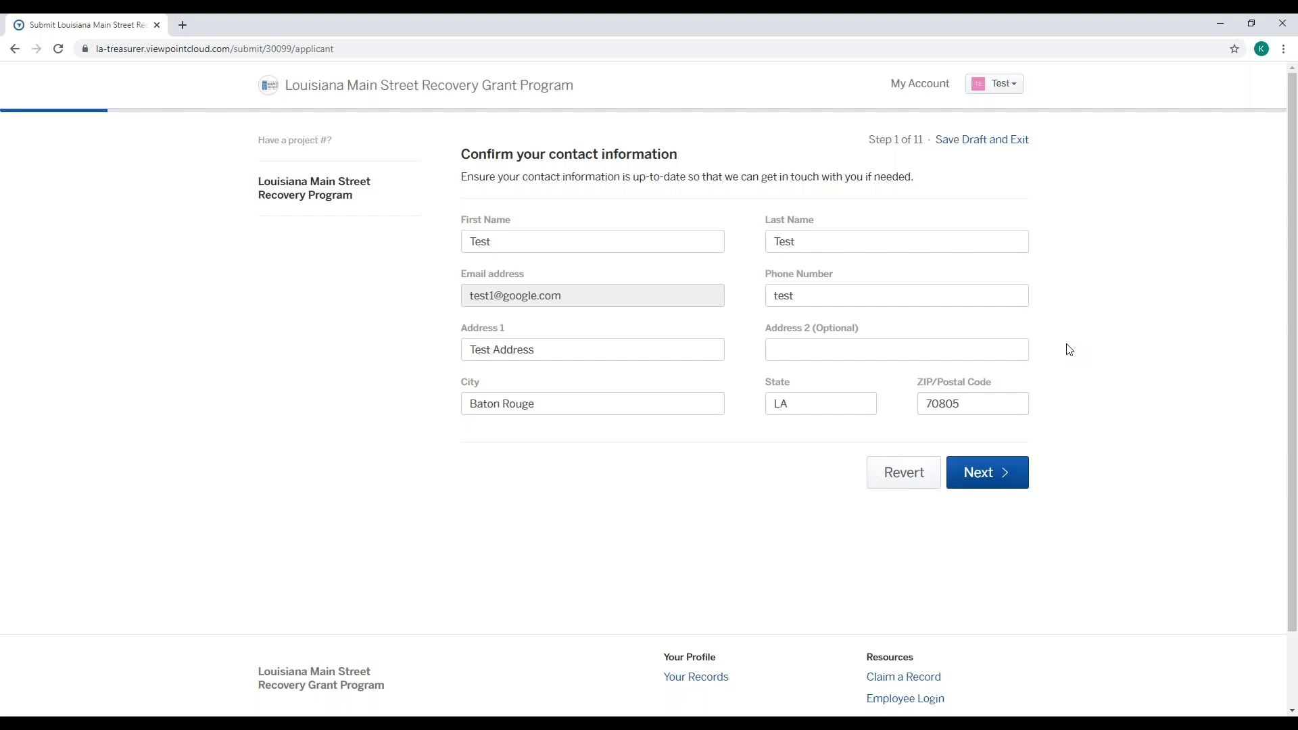
{"action": "left_click", "coordinate": [1005, 482]}
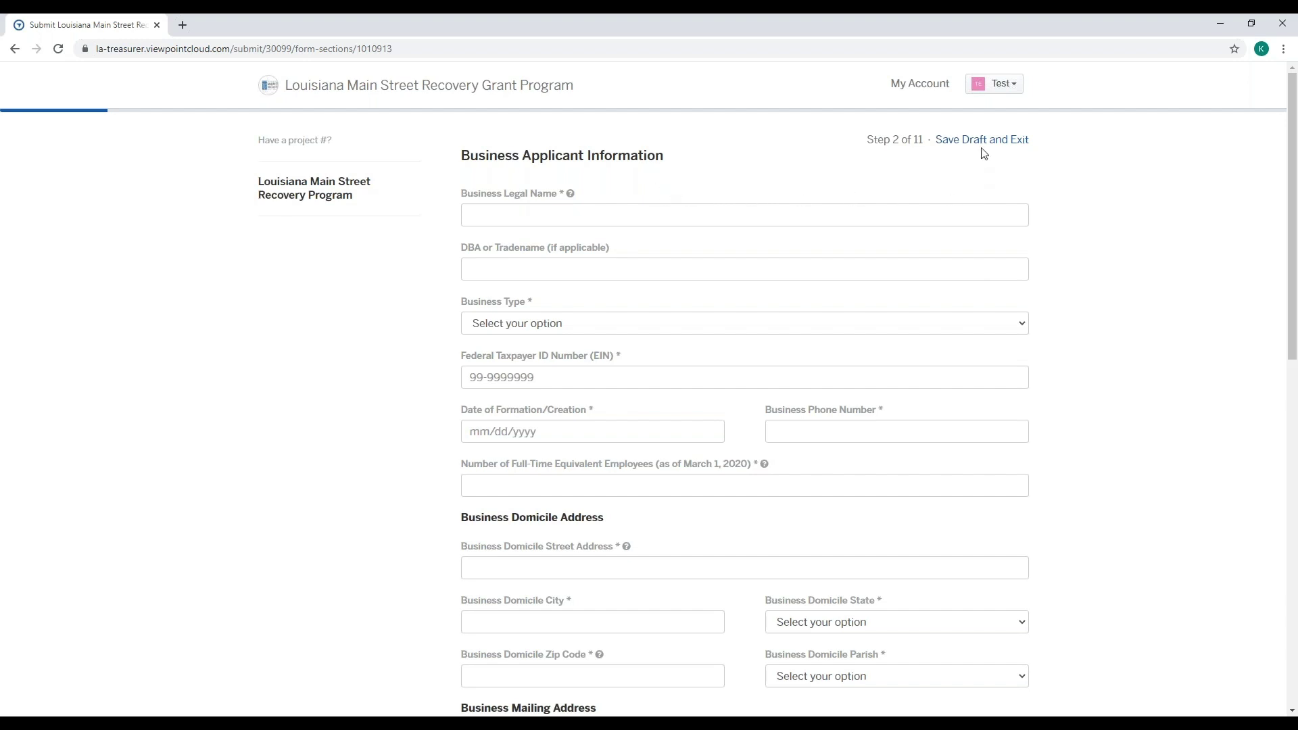
- Enter business name 'Test Business', business type Sole Proprietorship, and the Social Security Number
{"action": "left_click", "coordinate": [756, 217]}
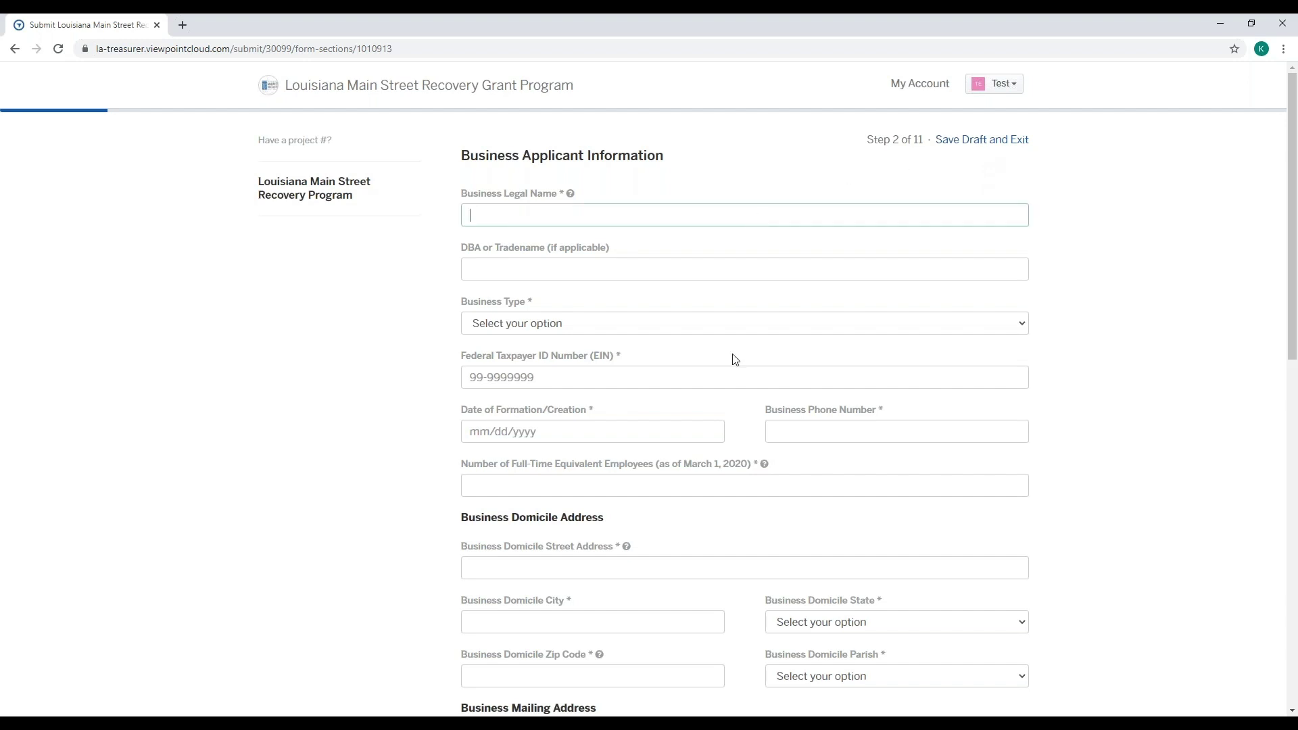
{"action": "type", "text": "Test Business"}
{"action": "left_click", "coordinate": [1004, 323]}
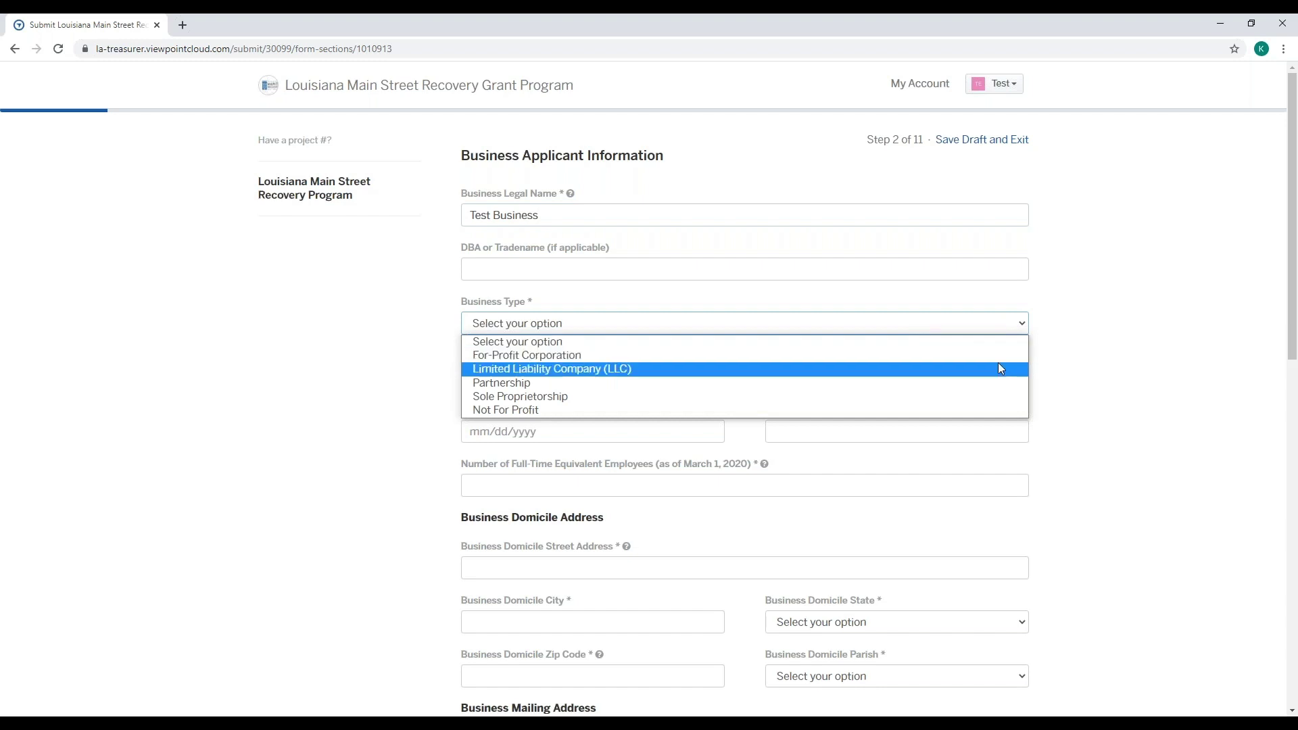
{"action": "left_click", "coordinate": [1007, 396]}
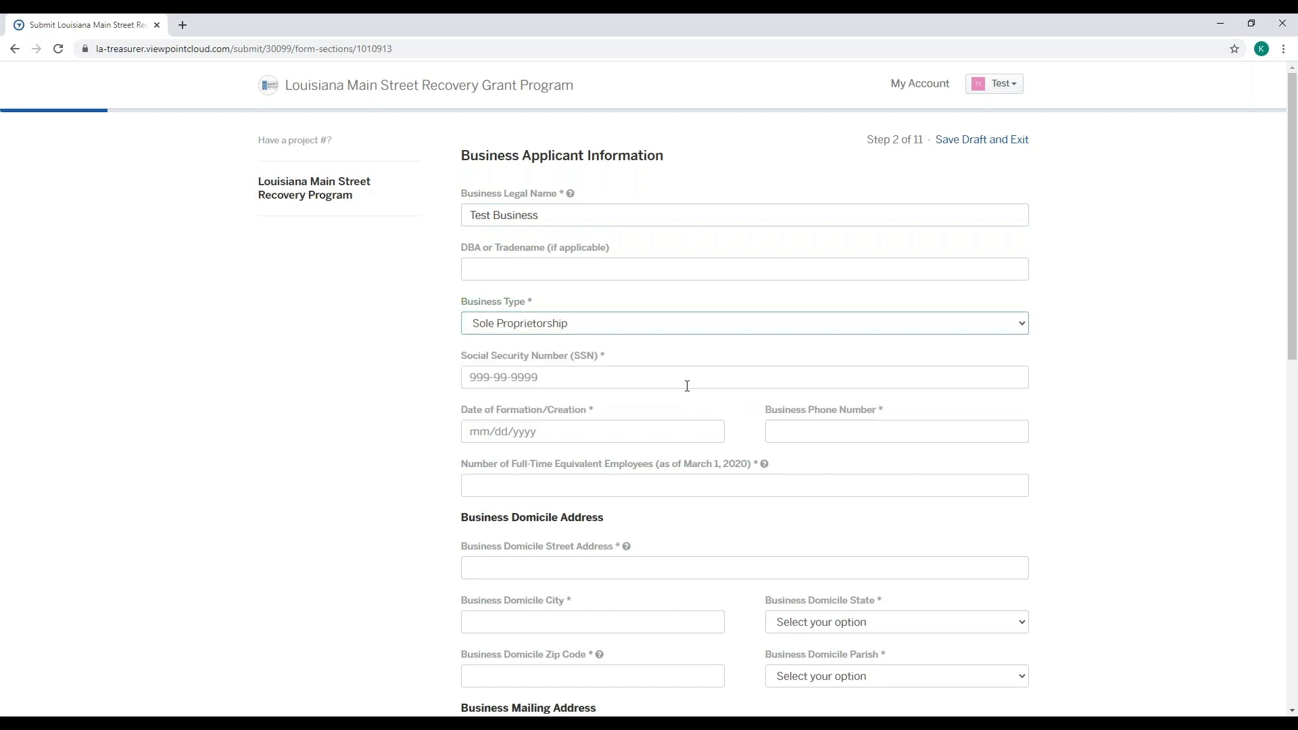
{"action": "left_click", "coordinate": [687, 386]}
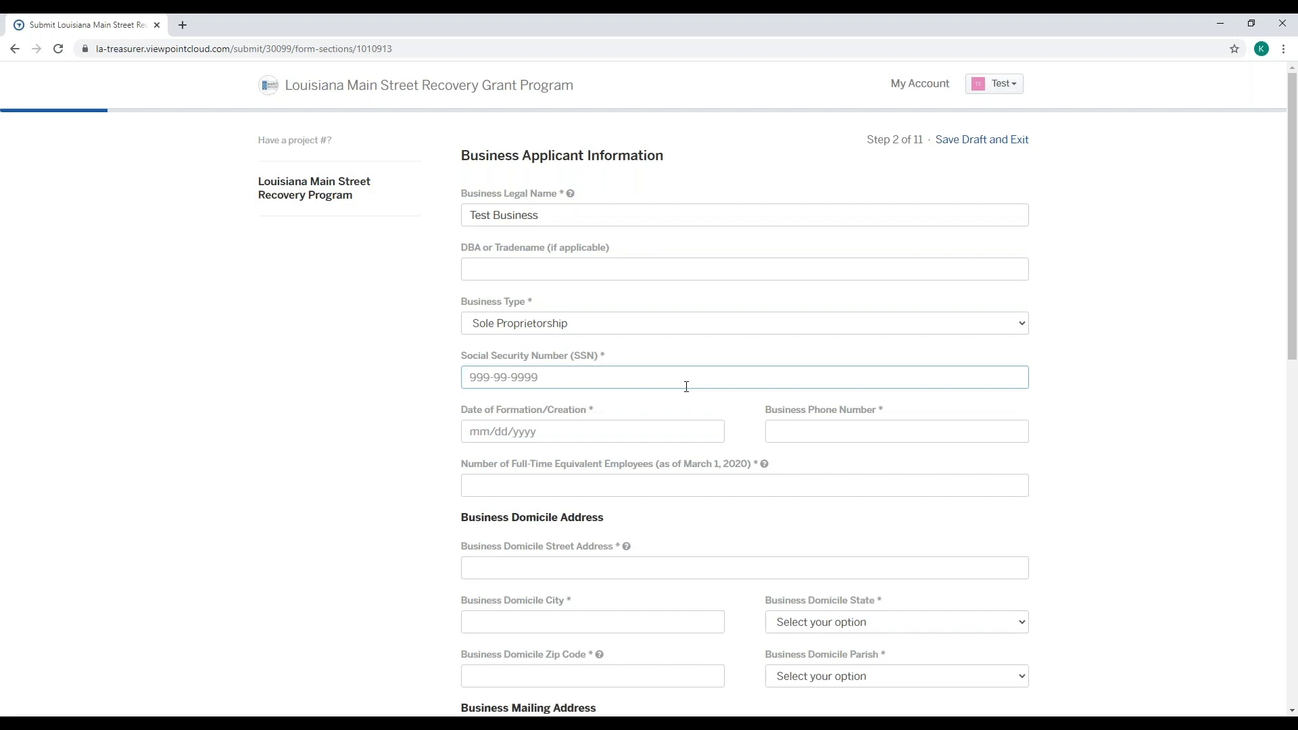
{"action": "type", "text": "123-45-6789"}
- Set the Date of Formation to January 1, 2020 in the calendar
{"action": "scroll", "coordinate": [681, 383], "scroll_direction": "down", "scroll_amount": 1}
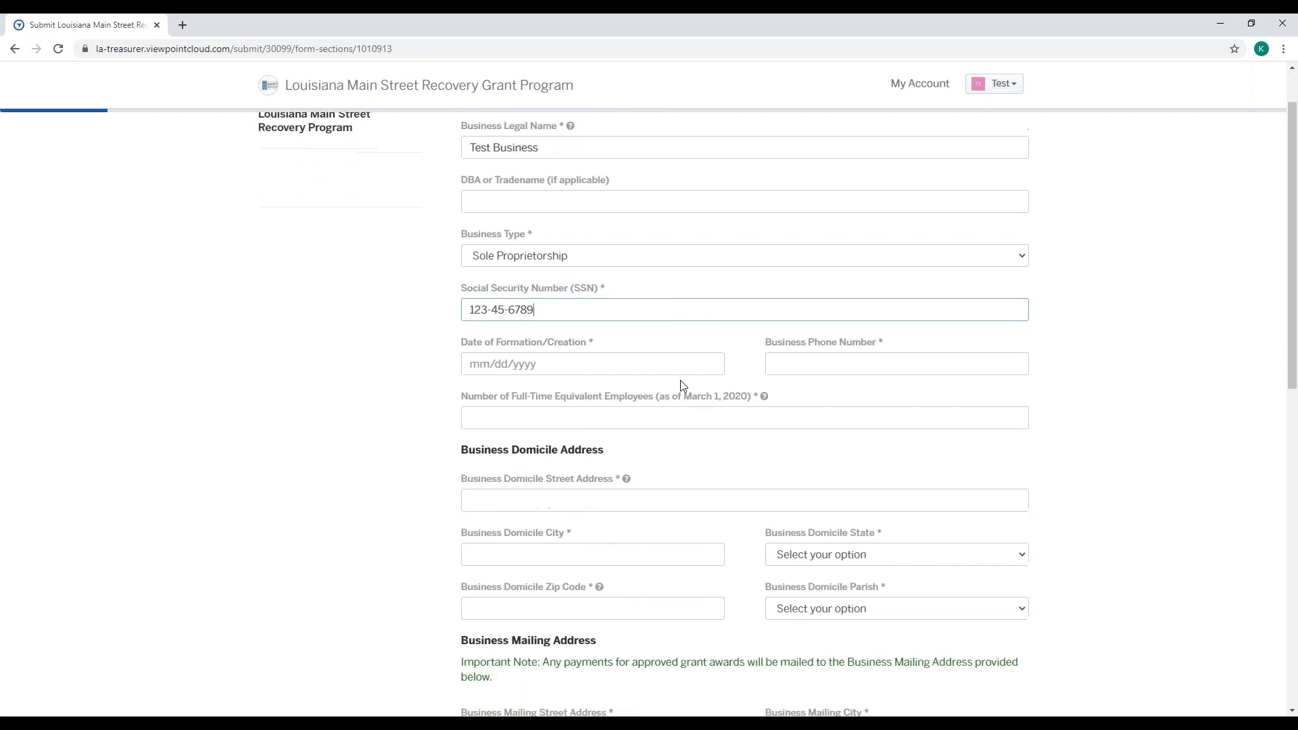
{"action": "left_click", "coordinate": [568, 364]}
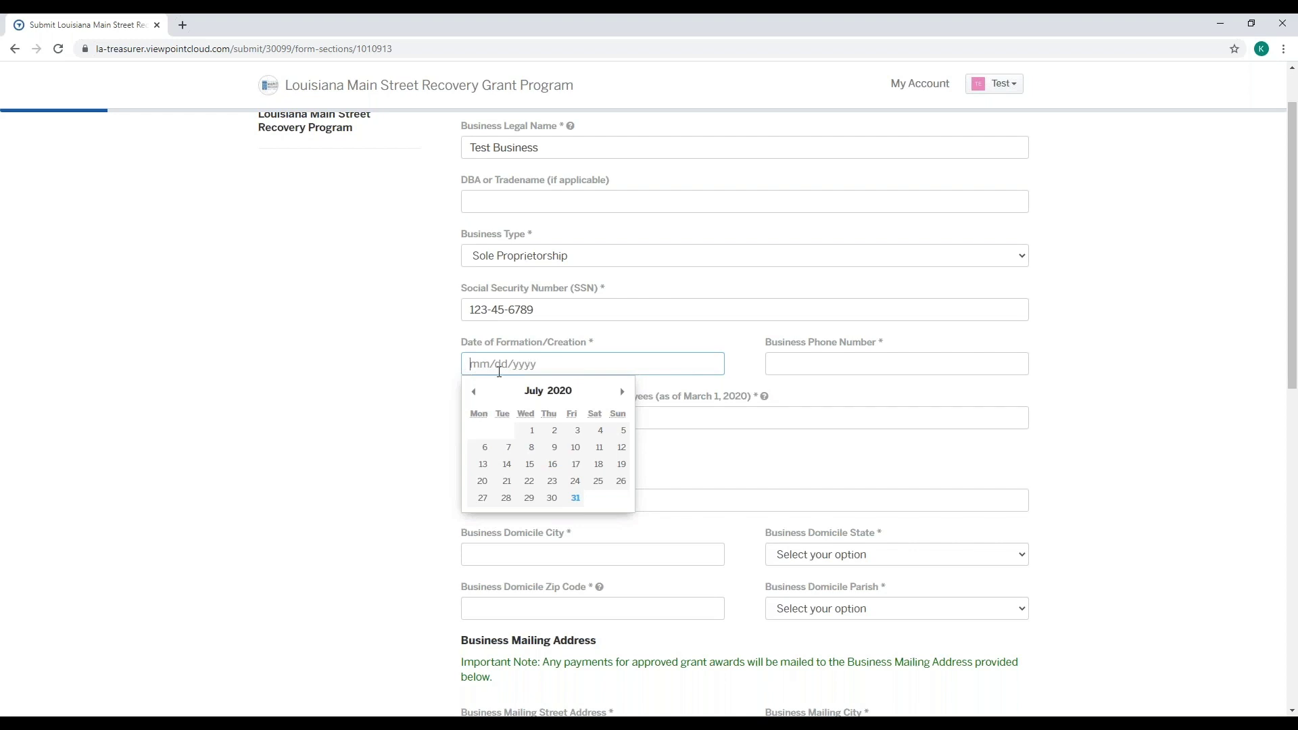
{"action": "left_click", "coordinate": [474, 393]}
{"action": "left_click", "coordinate": [473, 392]}
{"action": "left_click", "coordinate": [474, 393]}
{"action": "left_click", "coordinate": [473, 392]}
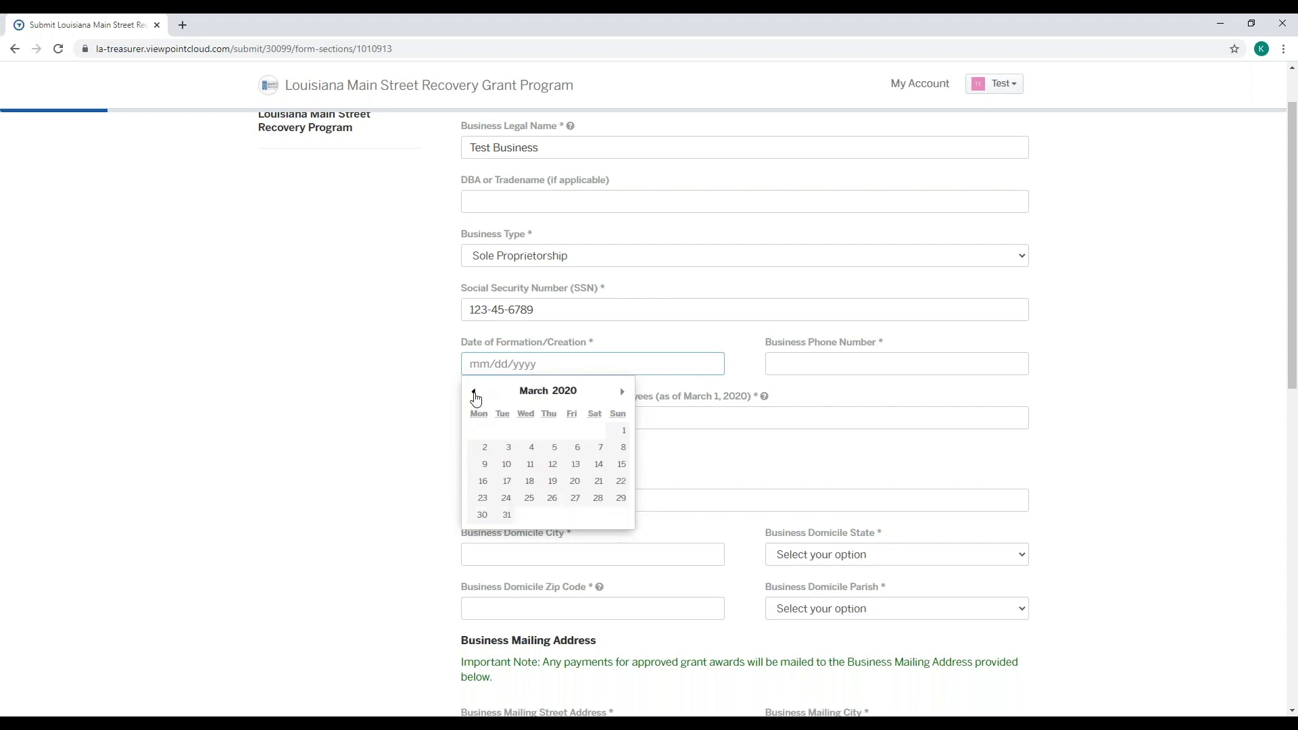
{"action": "left_click", "coordinate": [474, 392]}
{"action": "left_click", "coordinate": [474, 392]}
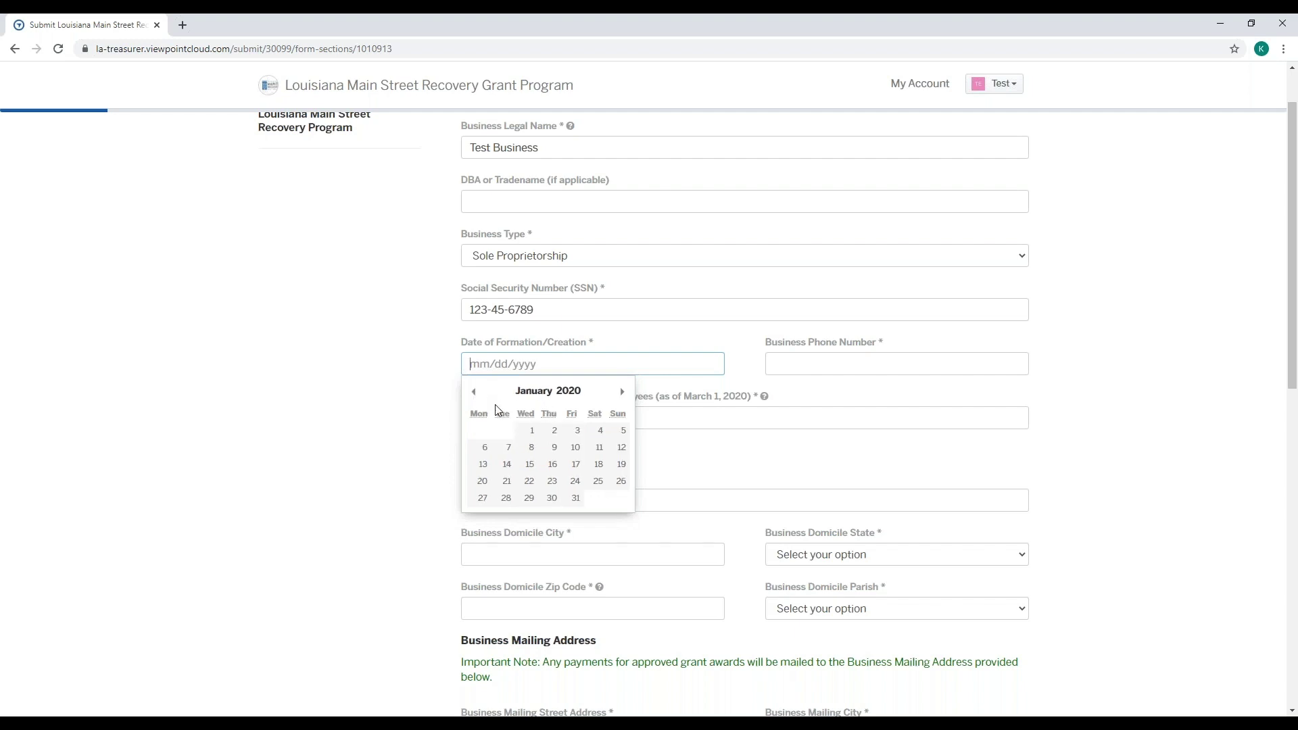
{"action": "left_click", "coordinate": [531, 430]}
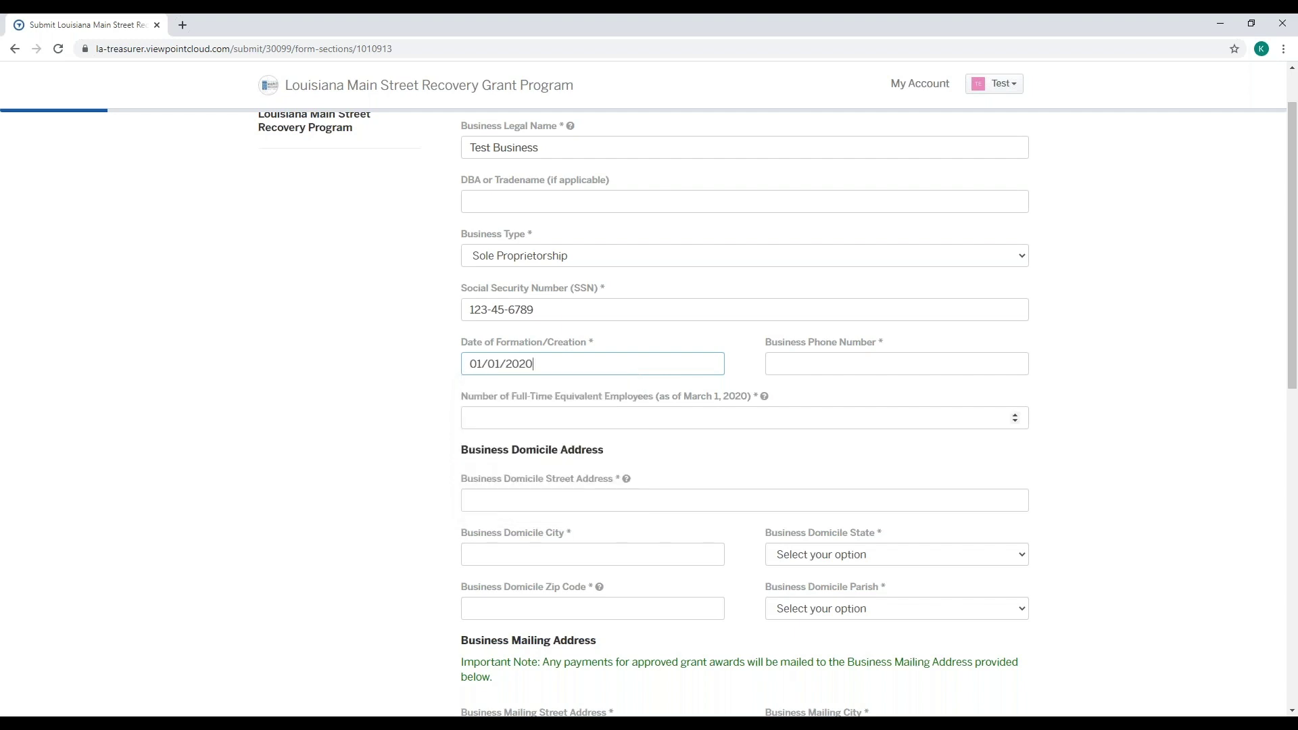
- Enter the business phone number
{"action": "left_click", "coordinate": [813, 362]}
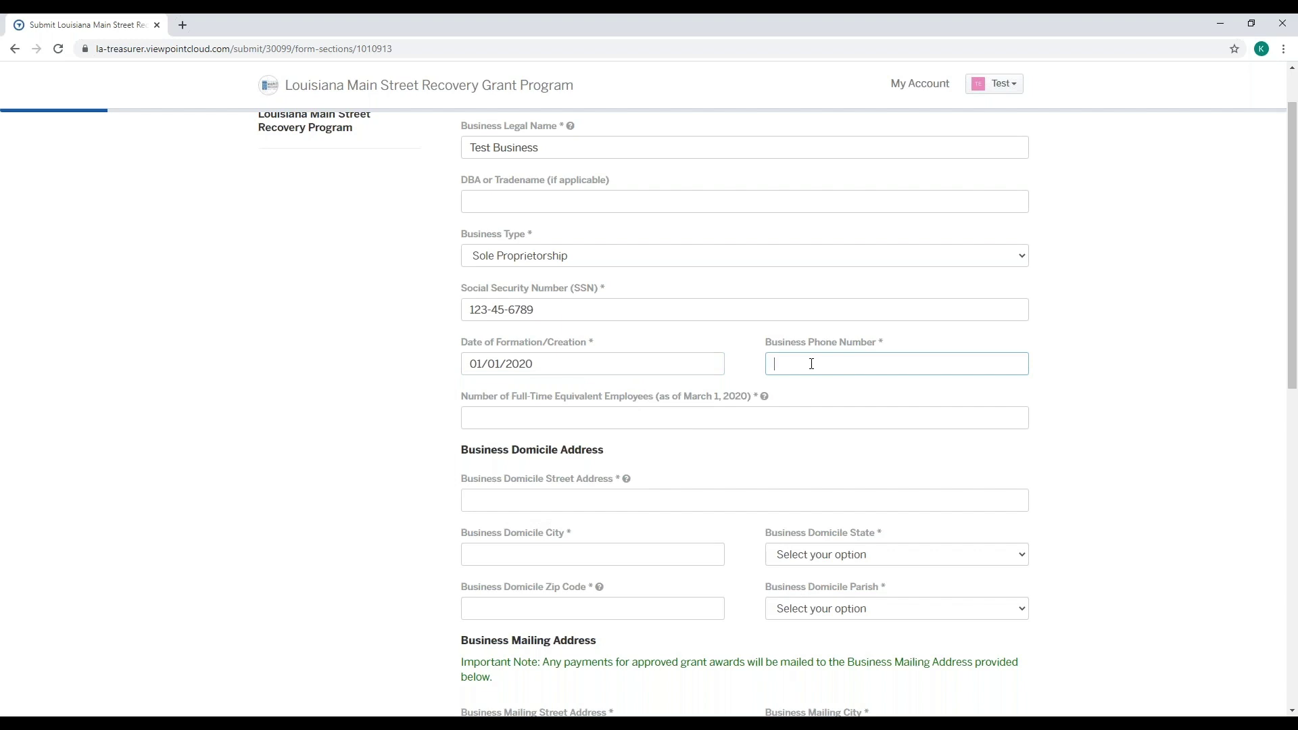
{"action": "mouse_move", "coordinate": [766, 404]}
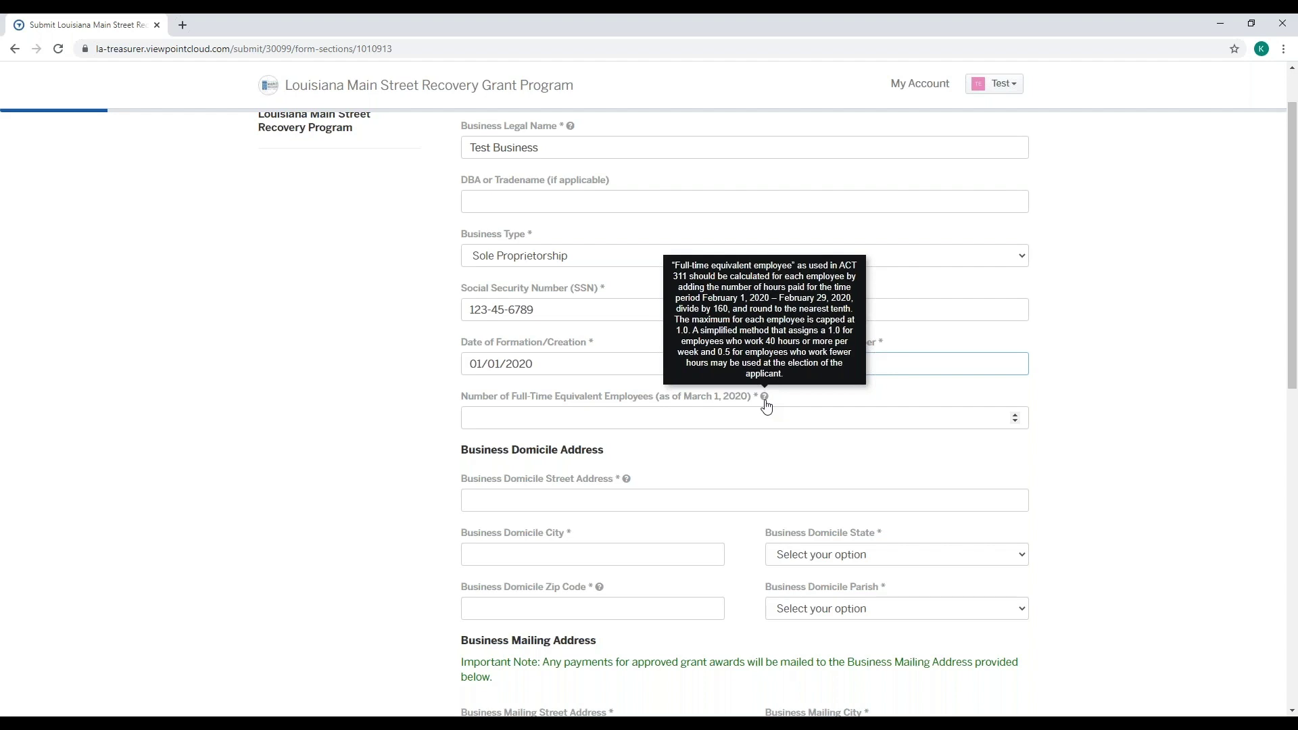
{"action": "left_click", "coordinate": [764, 414]}
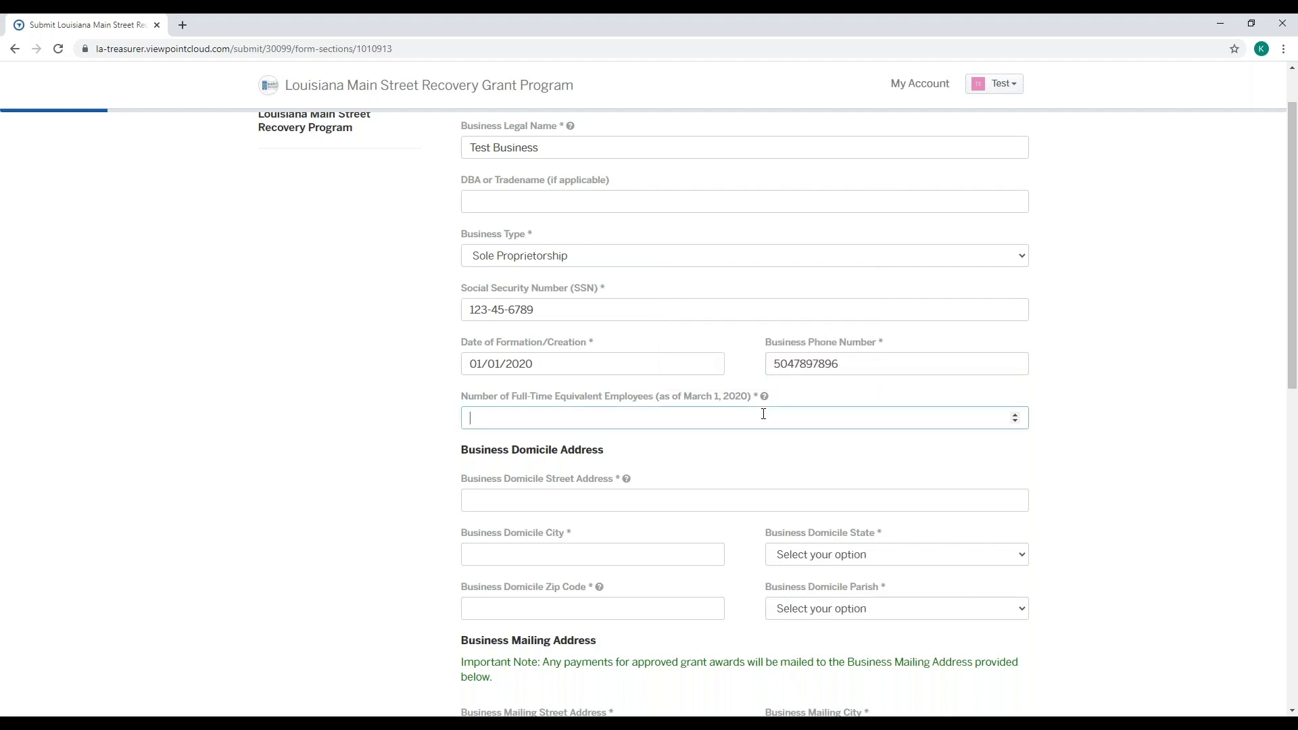
- Record 1 full-time employee
{"action": "type", "text": "1"}
{"action": "left_click", "coordinate": [790, 453]}
{"action": "scroll", "coordinate": [792, 451], "scroll_direction": "down", "scroll_amount": 1}
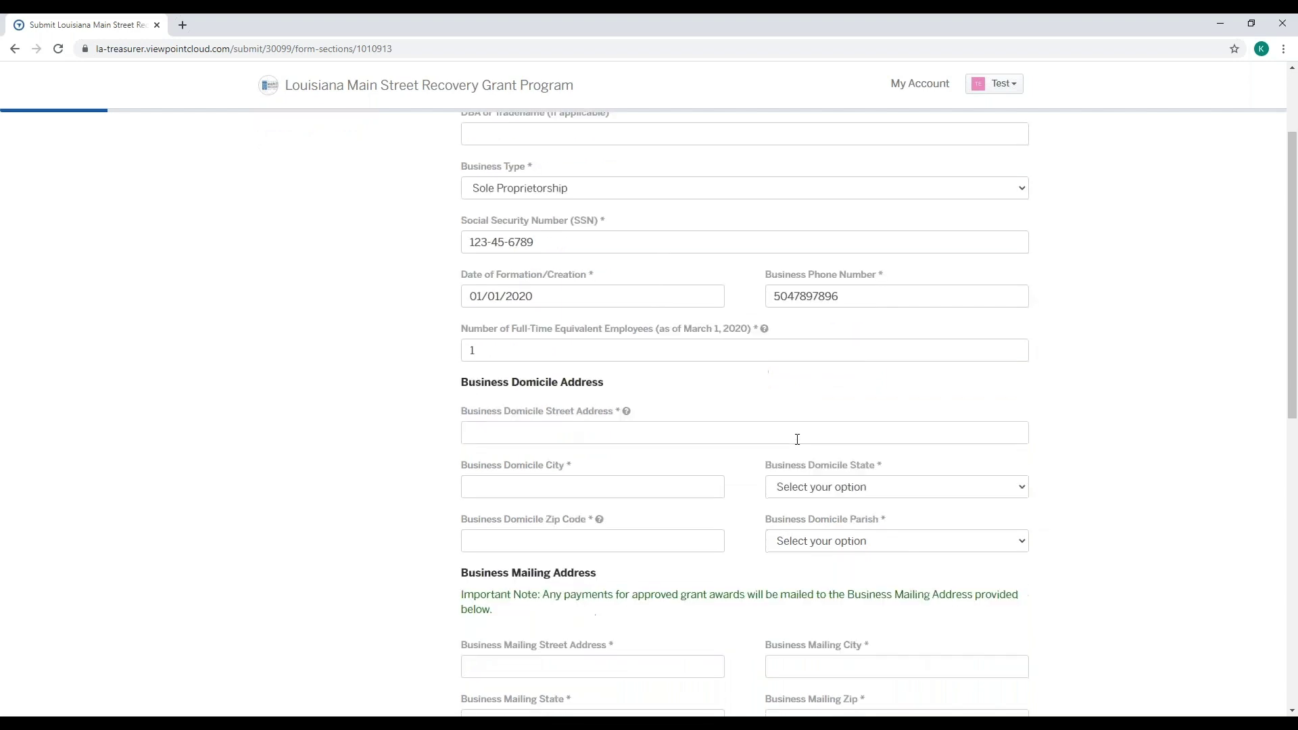
{"action": "scroll", "coordinate": [797, 439], "scroll_direction": "down", "scroll_amount": 1}
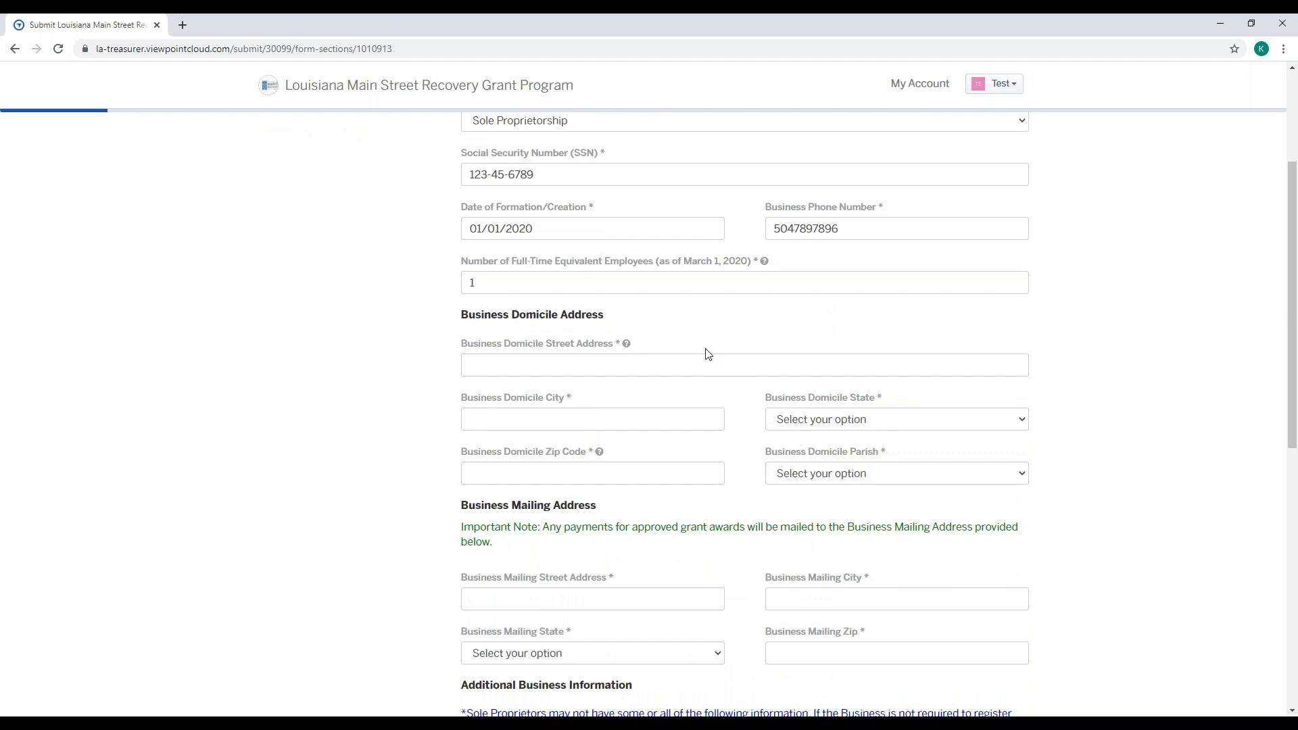
- Fill the domicile address: street, New Orleans, Louisiana, zip 70805, Jefferson parish
{"action": "mouse_move", "coordinate": [628, 346]}
{"action": "left_click", "coordinate": [651, 364]}
{"action": "type", "text": "123"}
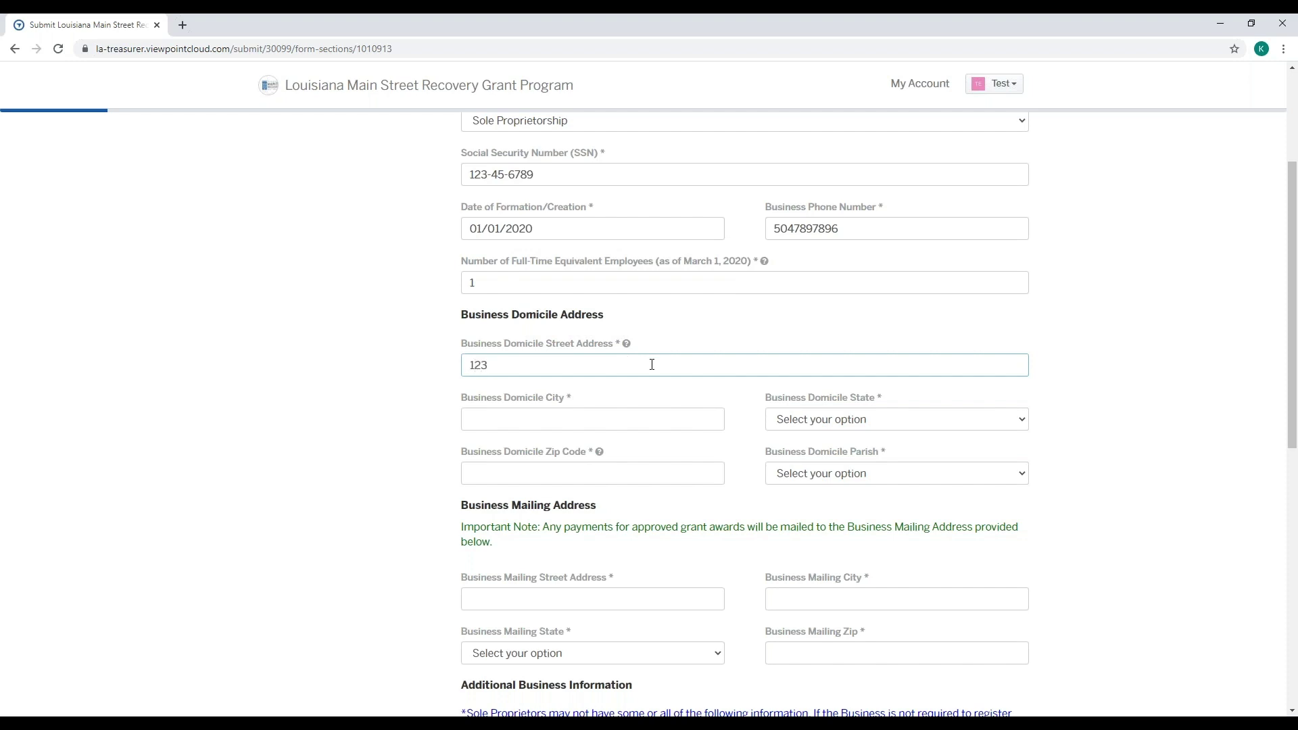
{"action": "type", "text": " testNew Orleans"}
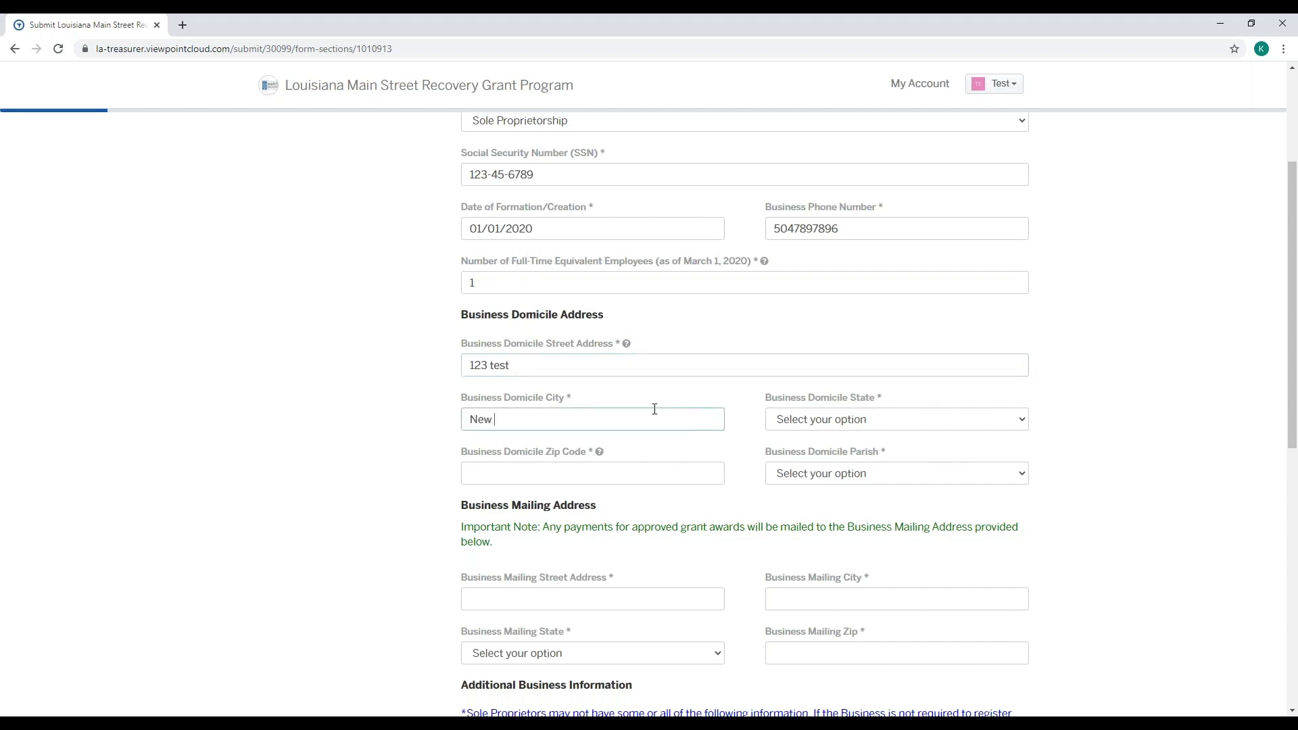
{"action": "left_click", "coordinate": [839, 420]}
{"action": "left_click", "coordinate": [837, 452]}
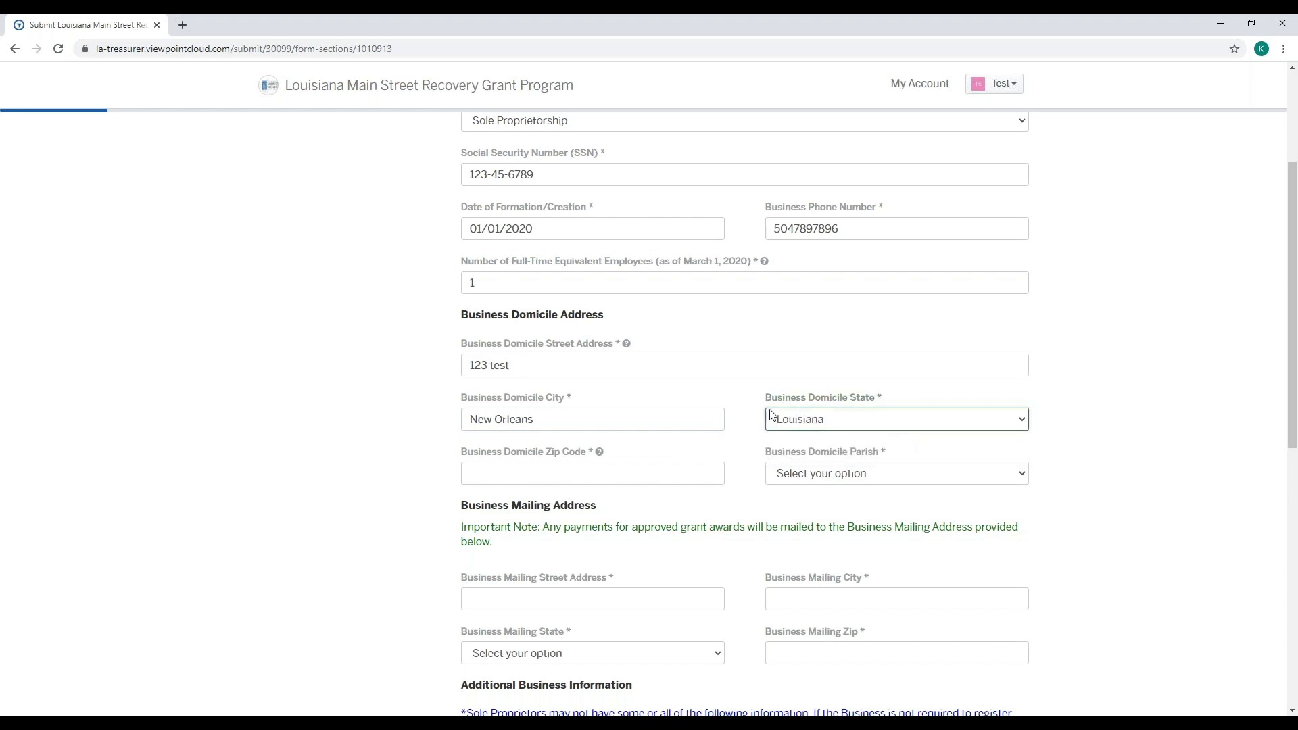
{"action": "left_click", "coordinate": [689, 470]}
{"action": "type", "text": "70805"}
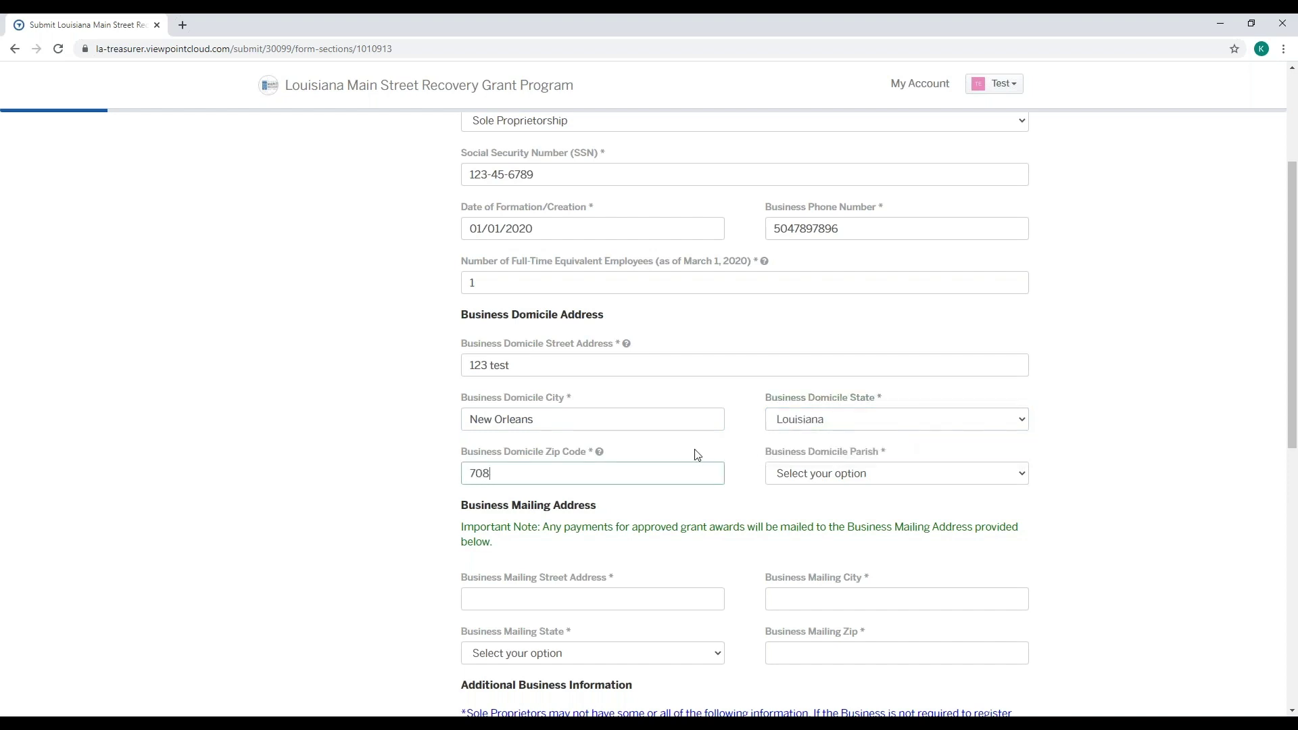
{"action": "left_click", "coordinate": [826, 475]}
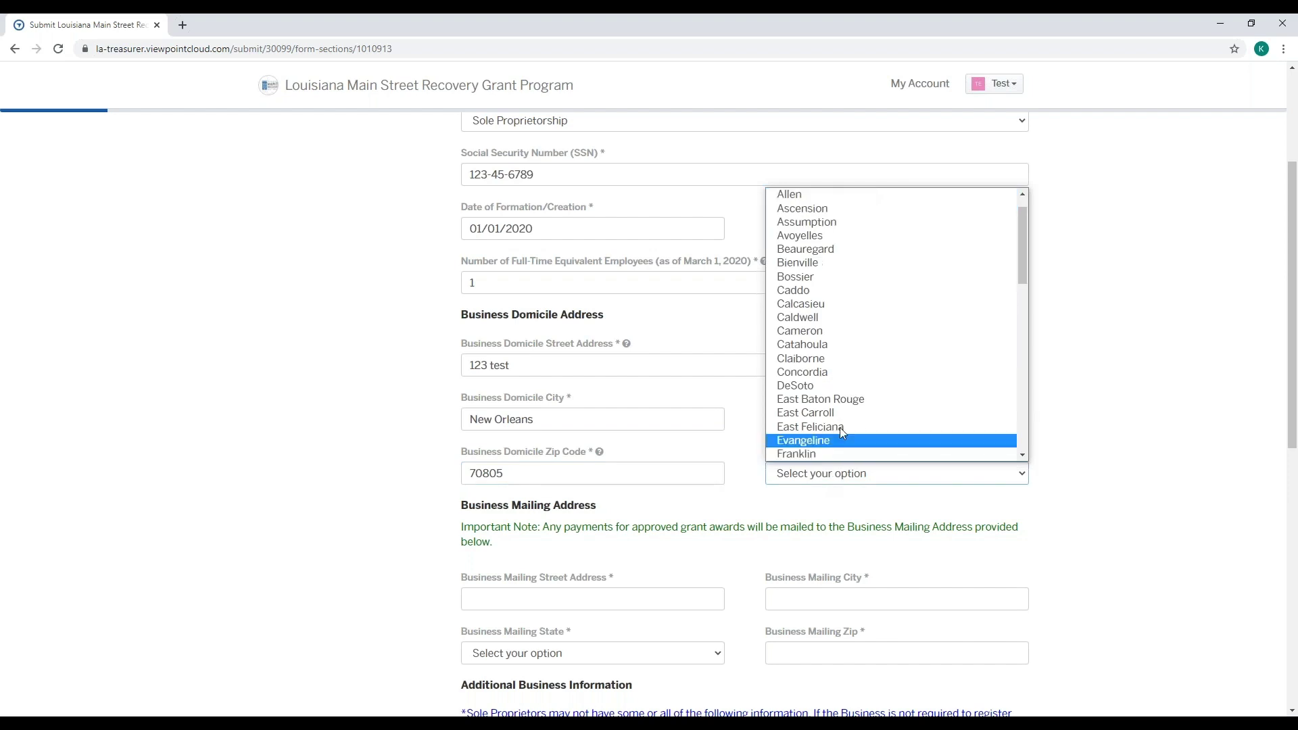
{"action": "scroll", "coordinate": [846, 411], "scroll_direction": "down", "scroll_amount": 3}
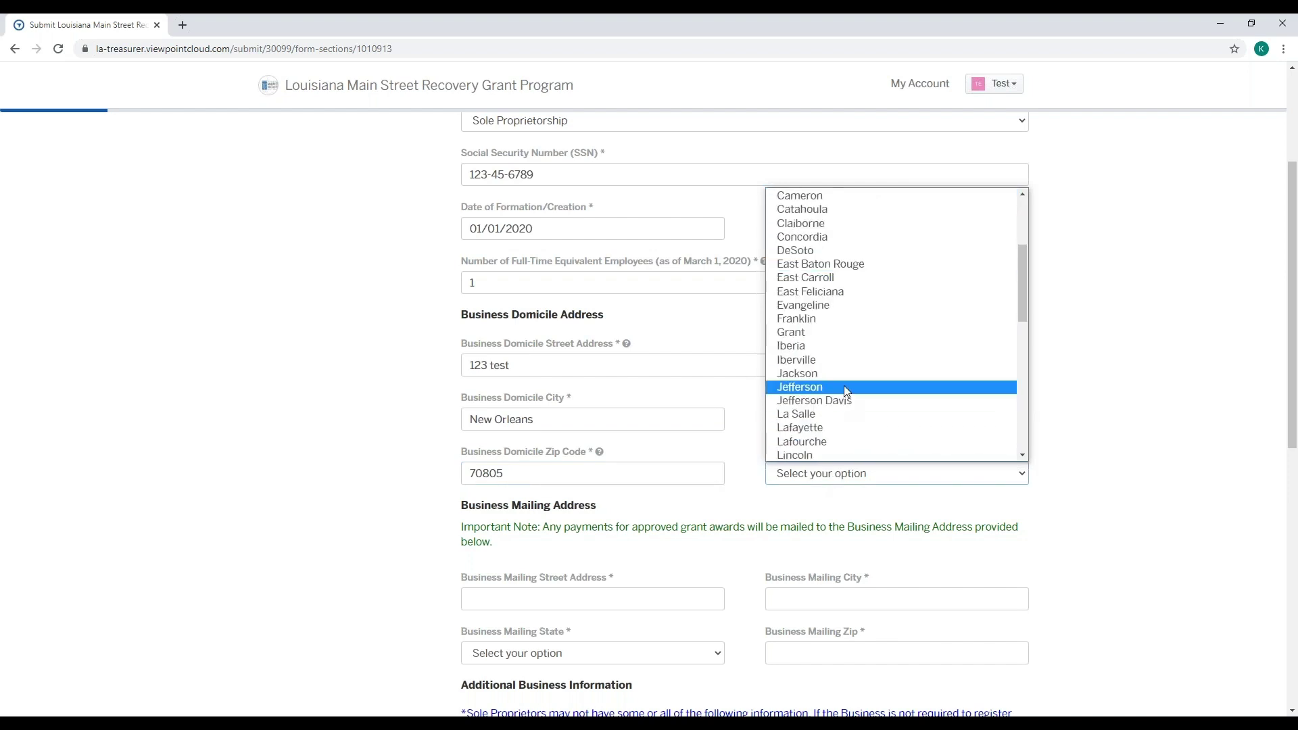
{"action": "left_click", "coordinate": [844, 386]}
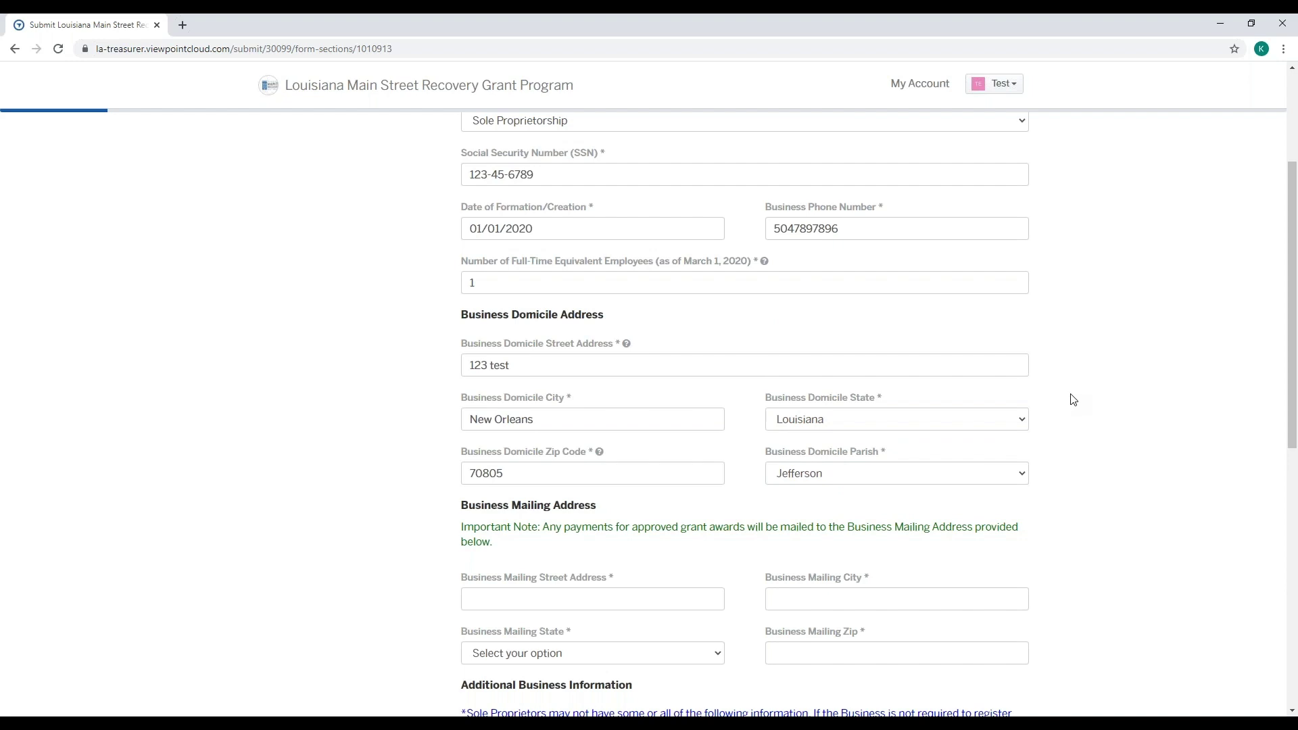
{"action": "scroll", "coordinate": [1073, 400], "scroll_direction": "down", "scroll_amount": 4}
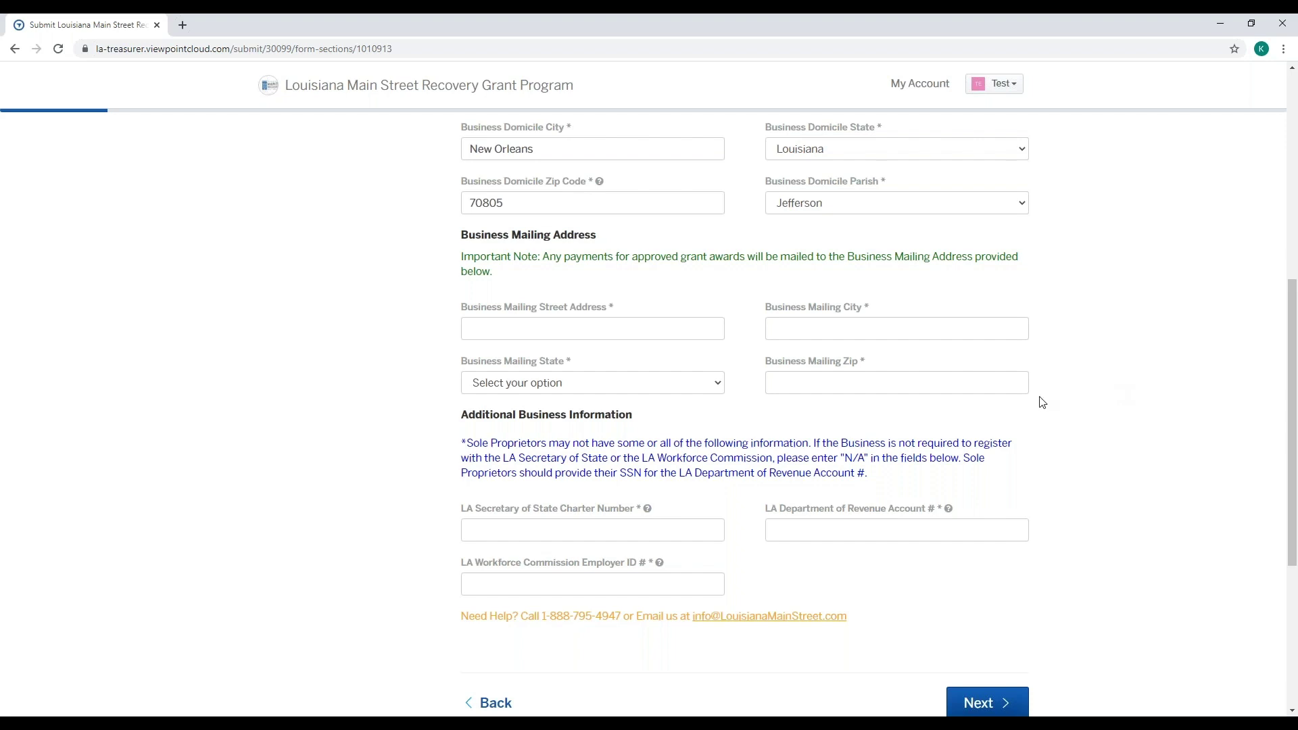
- Fill the mailing address with the street, New Orleans, Louisiana and zip 70805
{"action": "left_click", "coordinate": [618, 331]}
{"action": "type", "text": "12"}
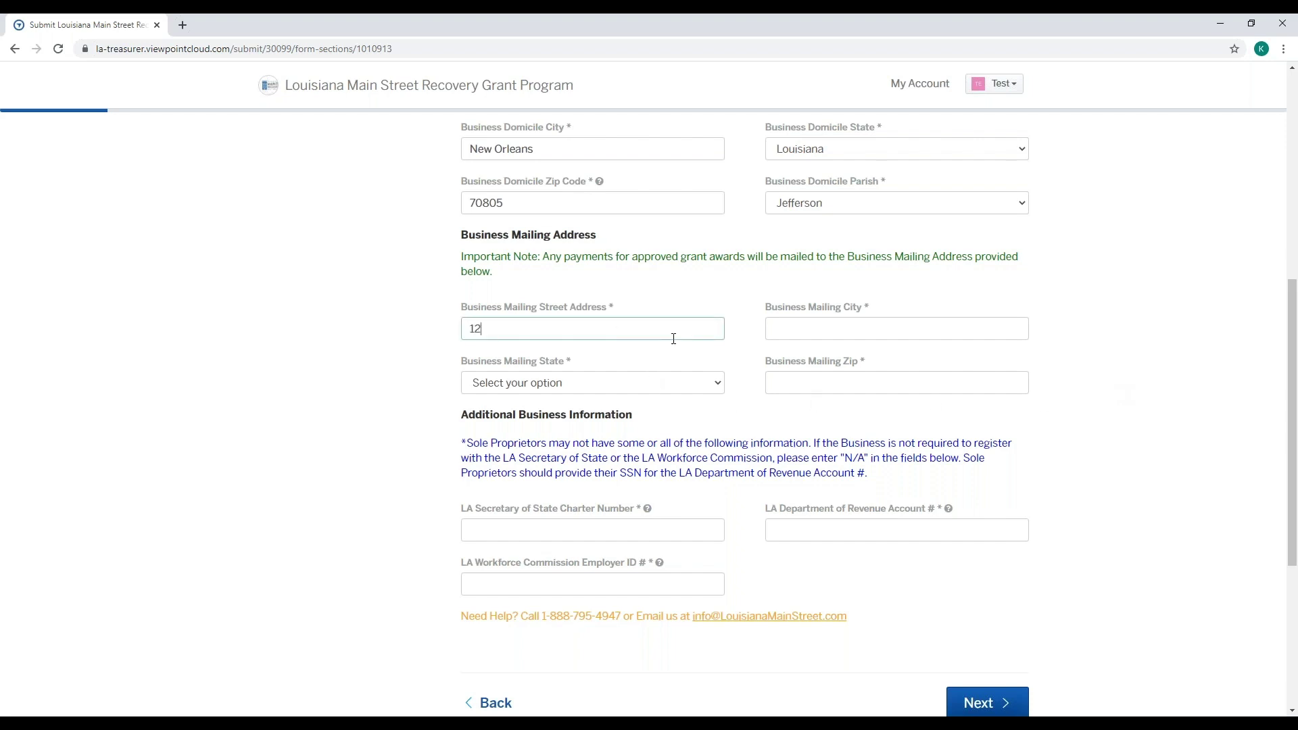
{"action": "type", "text": "3Test"}
{"action": "key", "text": "Left"}
{"action": "key", "text": "Left"}
{"action": "key", "text": "Left"}
{"action": "key", "text": "Left"}
{"action": "left_click", "coordinate": [843, 320]}
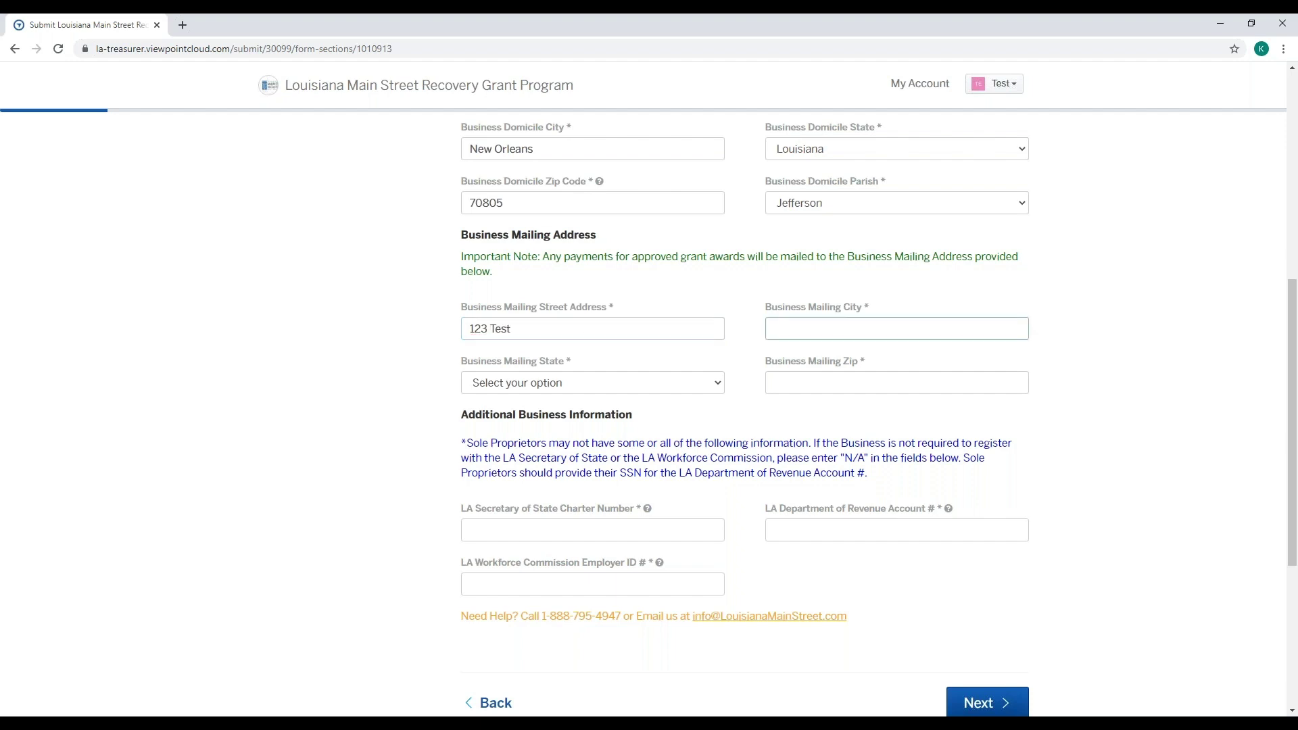
{"action": "type", "text": "New Orleans"}
{"action": "left_click", "coordinate": [677, 384]}
{"action": "left_click", "coordinate": [671, 417]}
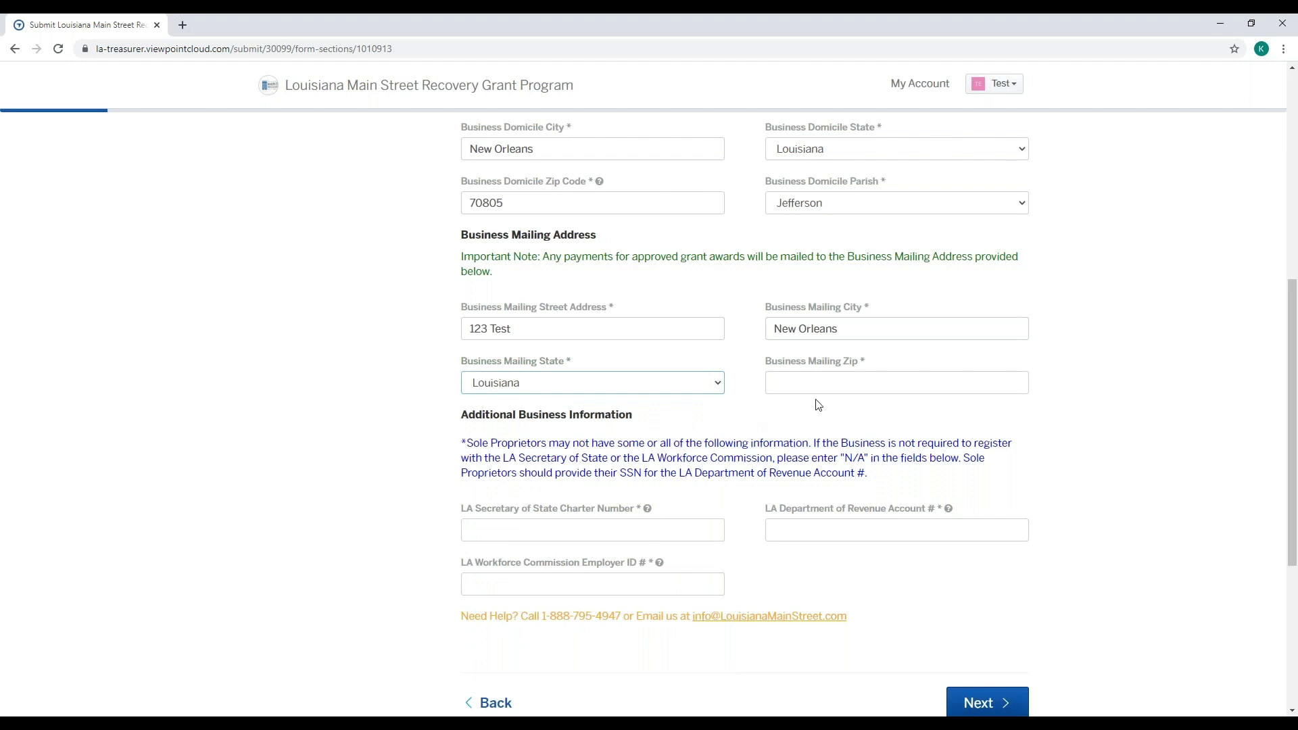
{"action": "left_click", "coordinate": [830, 380]}
{"action": "type", "text": "70805"}
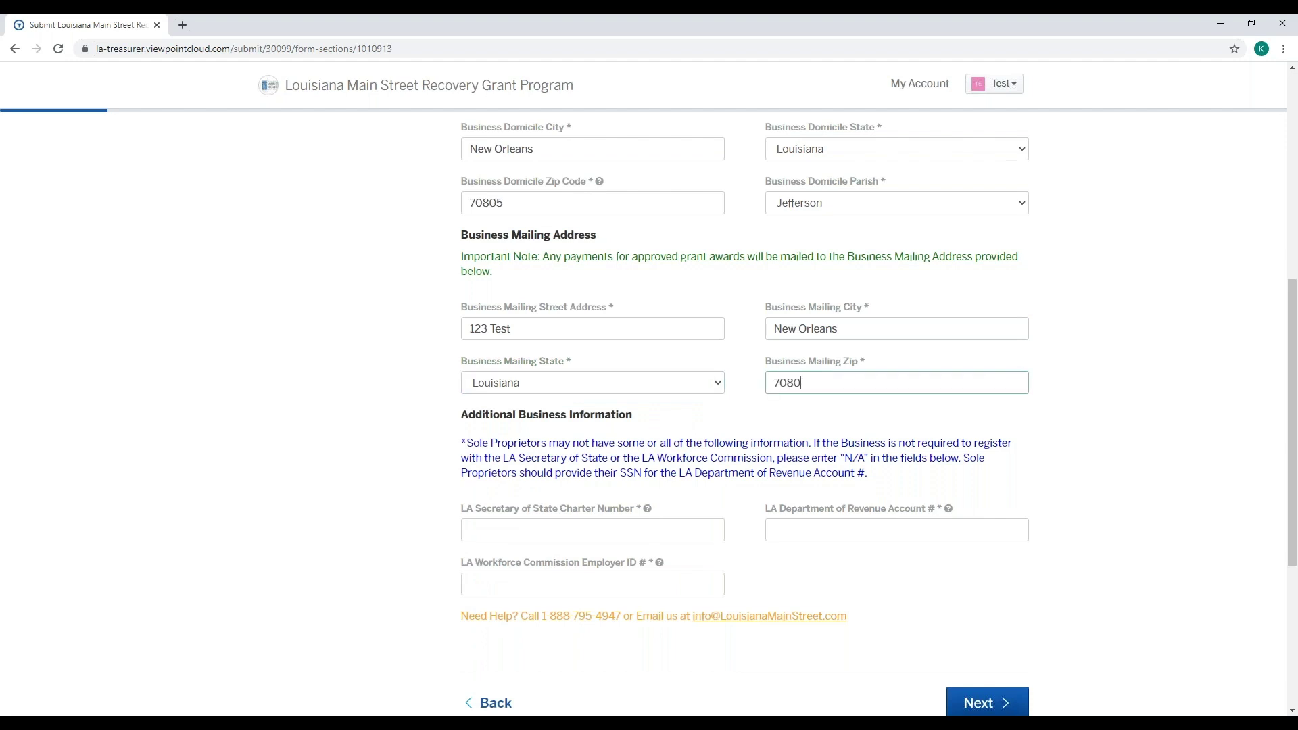
{"action": "left_click", "coordinate": [1128, 389]}
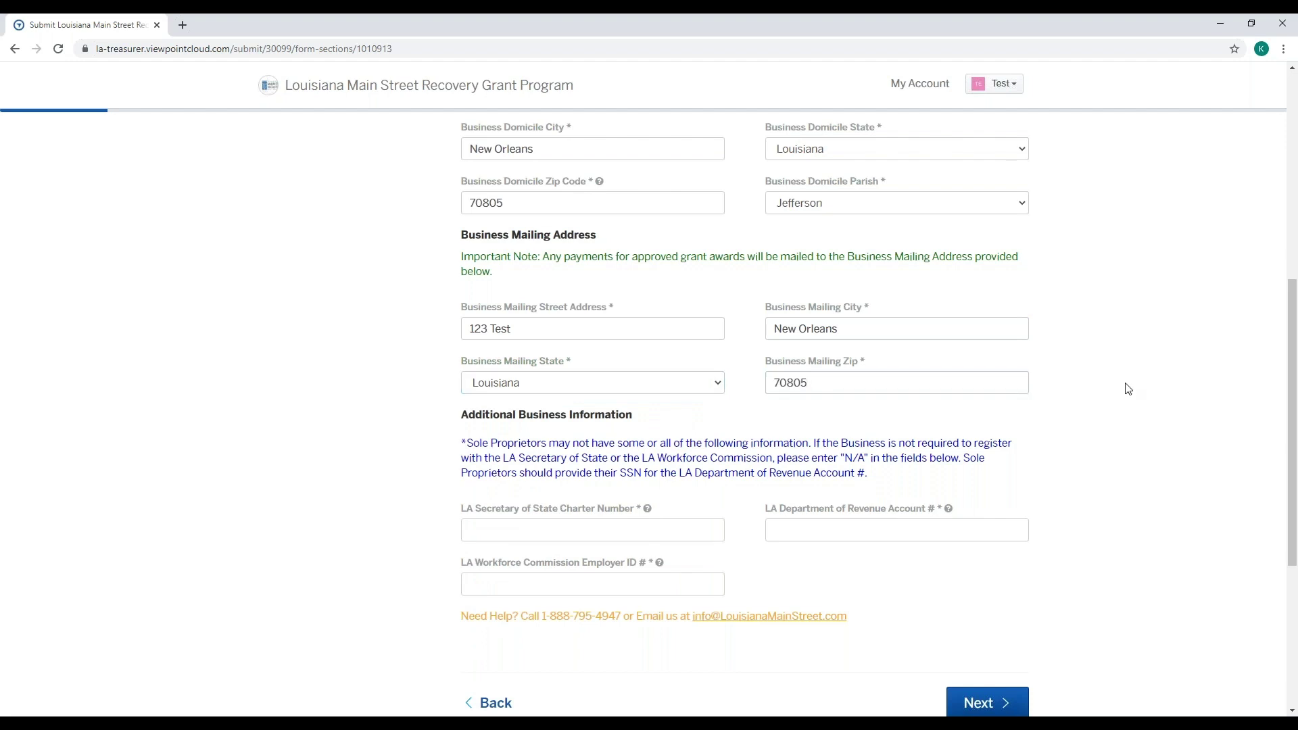
{"action": "scroll", "coordinate": [1130, 388], "scroll_direction": "down", "scroll_amount": 1}
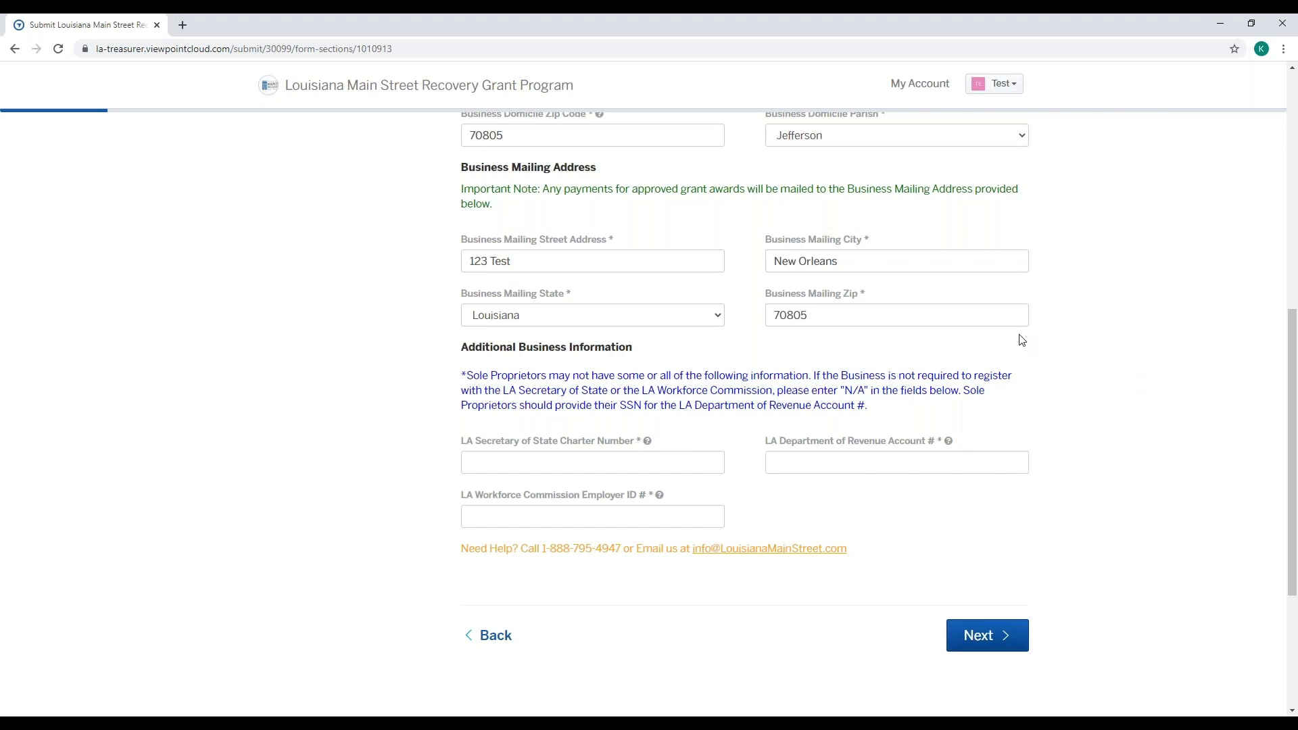
- Read the Louisiana Main Street FAQ on business IDs in a new tab, then return to the form
{"action": "left_click", "coordinate": [187, 25]}
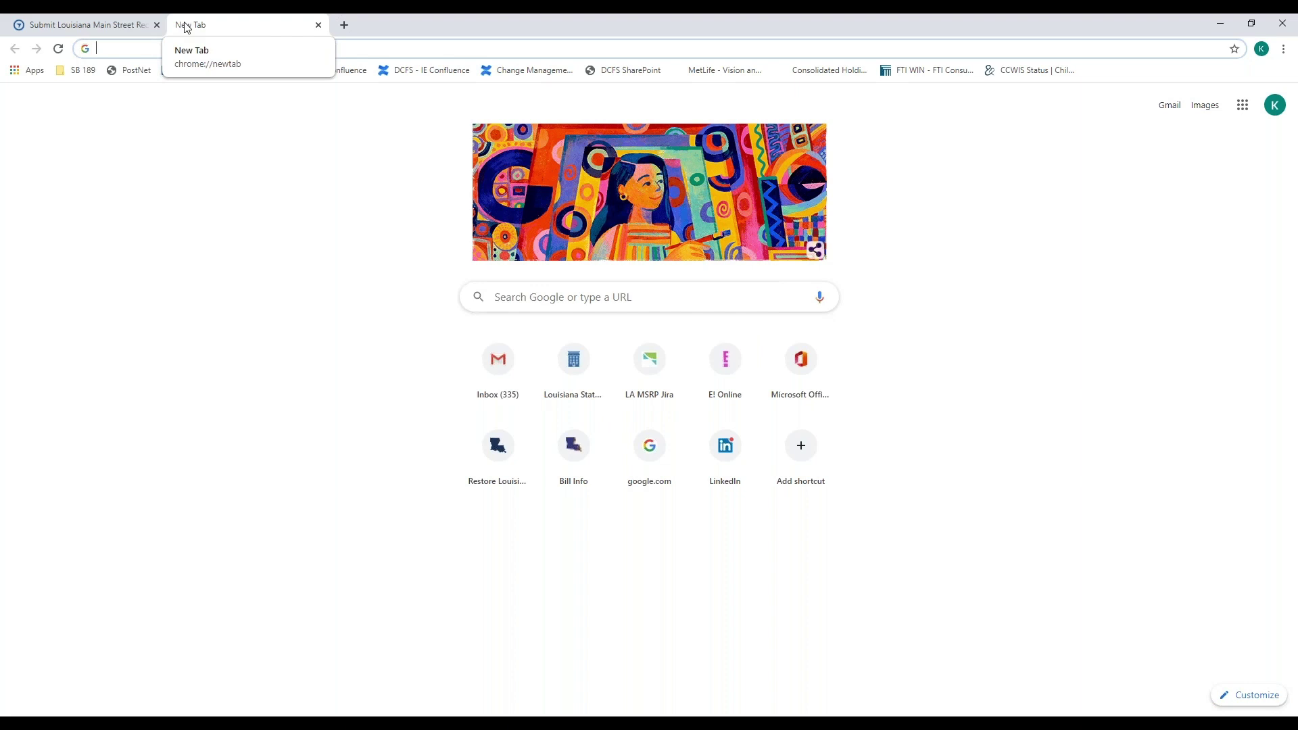
{"action": "type", "text": "lou"}
{"action": "key", "text": "Return"}
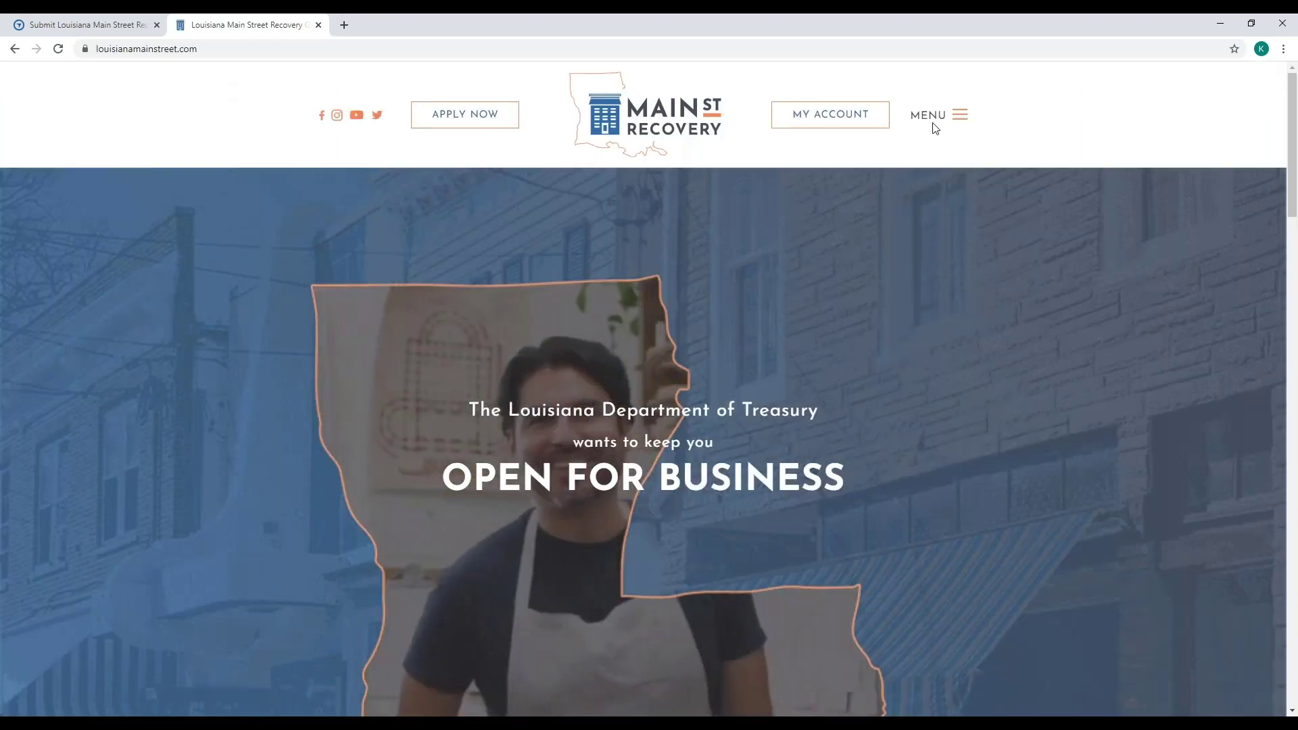
{"action": "left_click", "coordinate": [937, 120]}
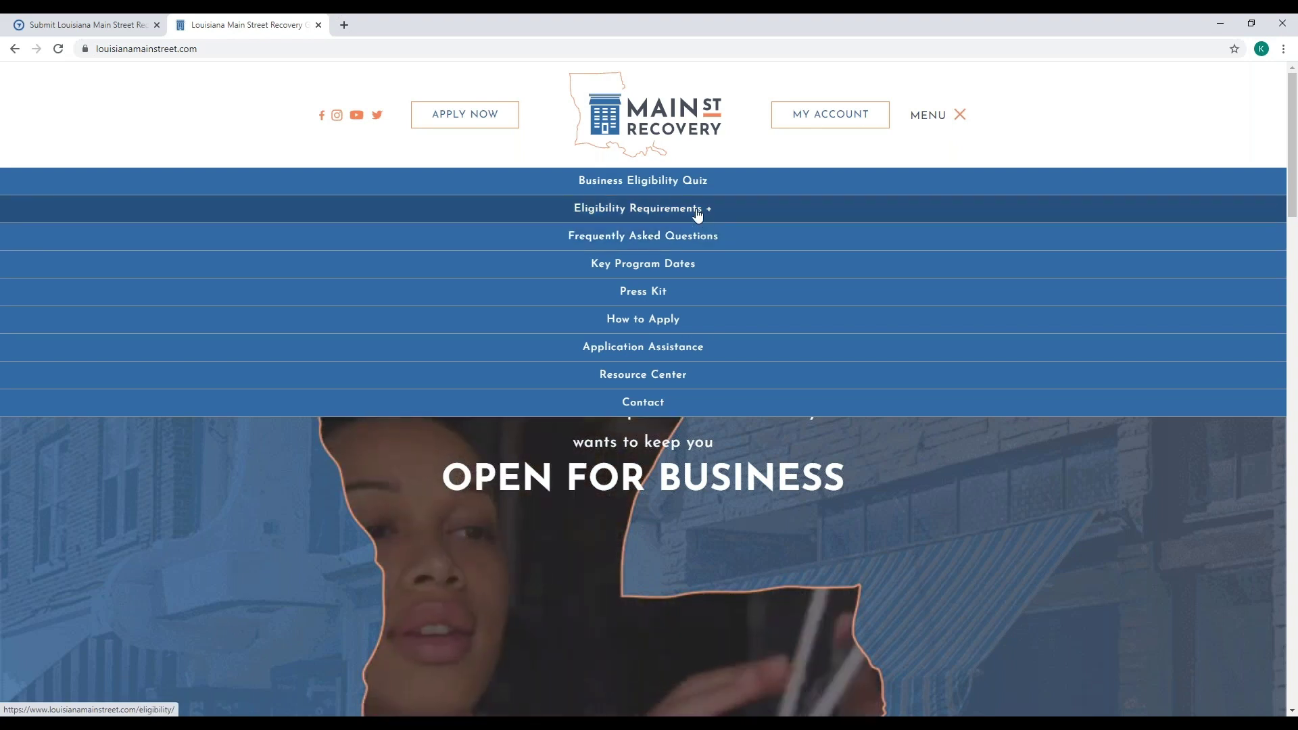
{"action": "left_click", "coordinate": [697, 211]}
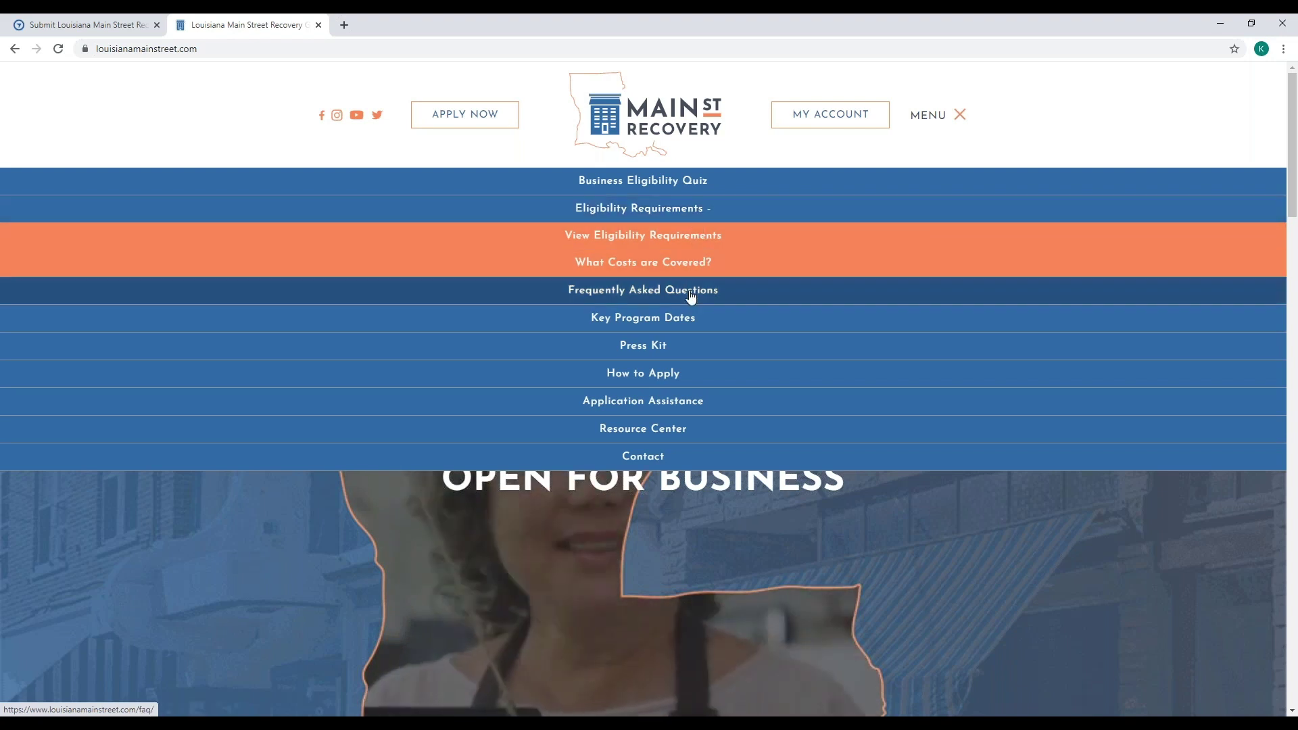
{"action": "left_click", "coordinate": [690, 293]}
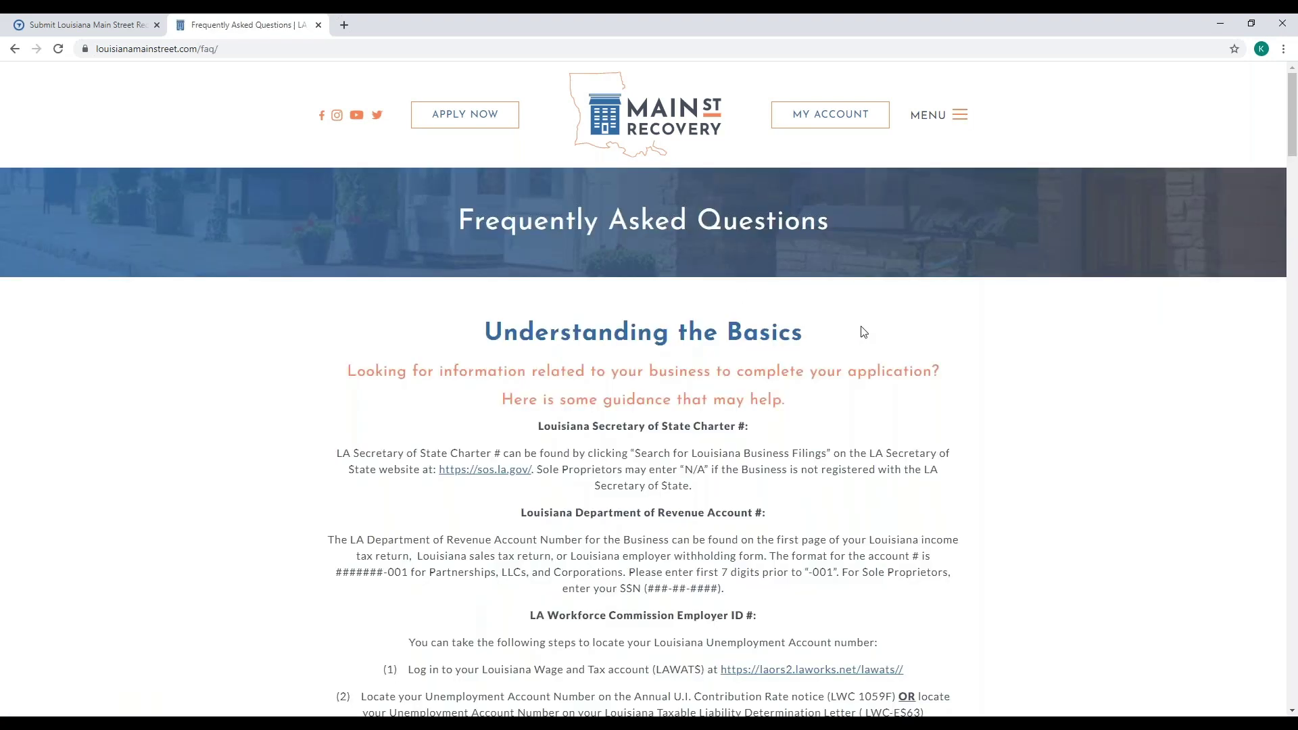
{"action": "scroll", "coordinate": [906, 336], "scroll_direction": "down", "scroll_amount": 1}
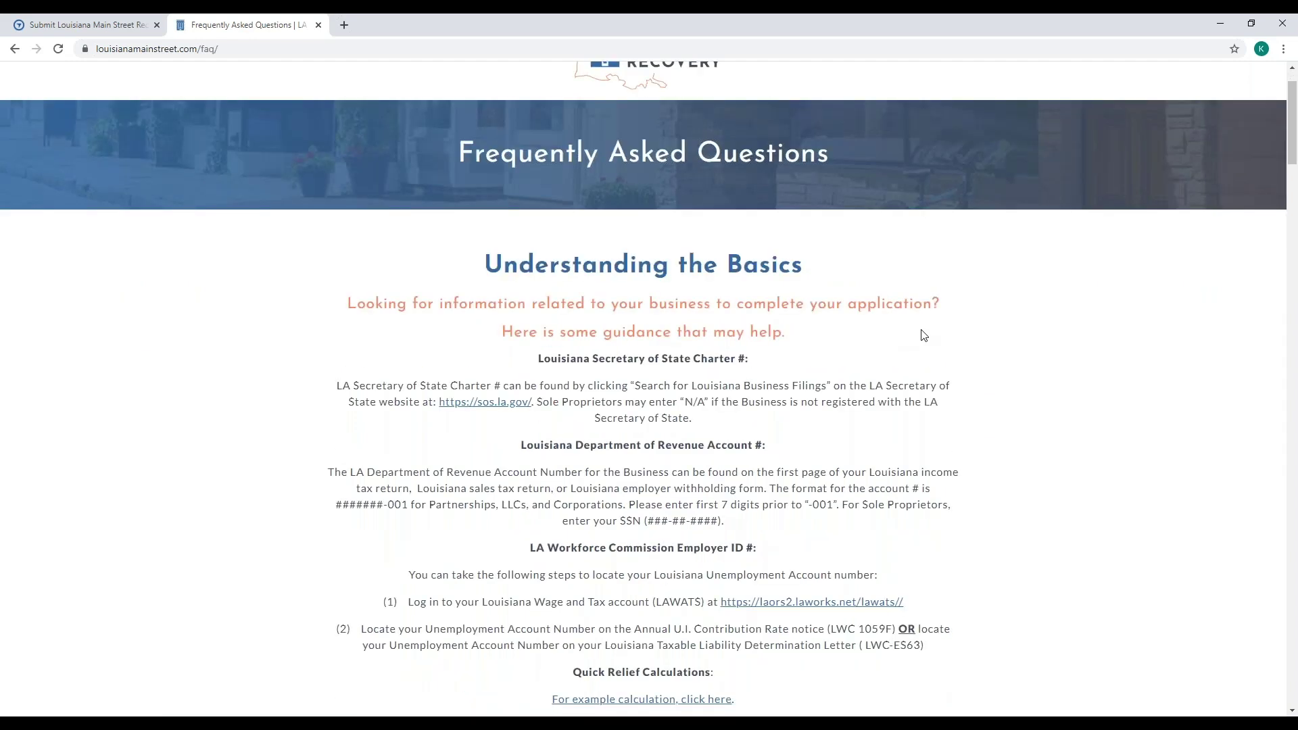
{"action": "scroll", "coordinate": [923, 335], "scroll_direction": "down", "scroll_amount": 1}
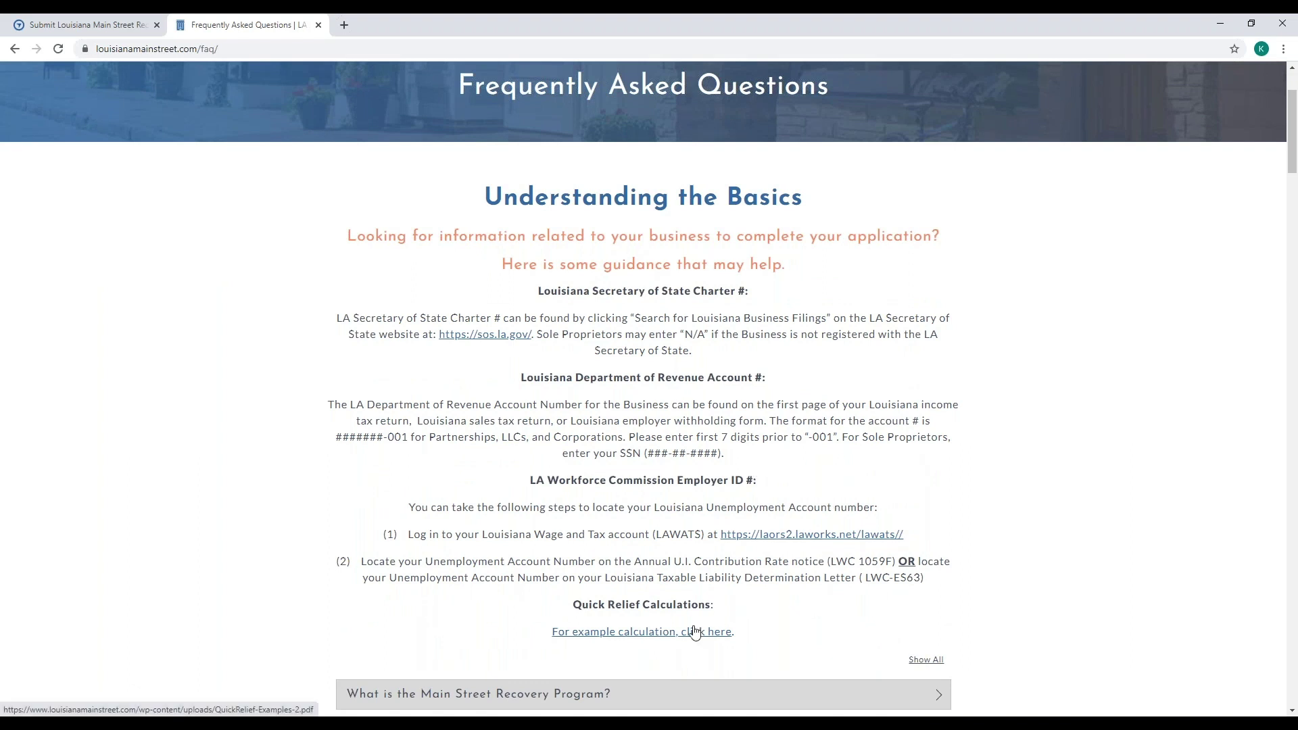
{"action": "scroll", "coordinate": [1040, 549], "scroll_direction": "down", "scroll_amount": 1}
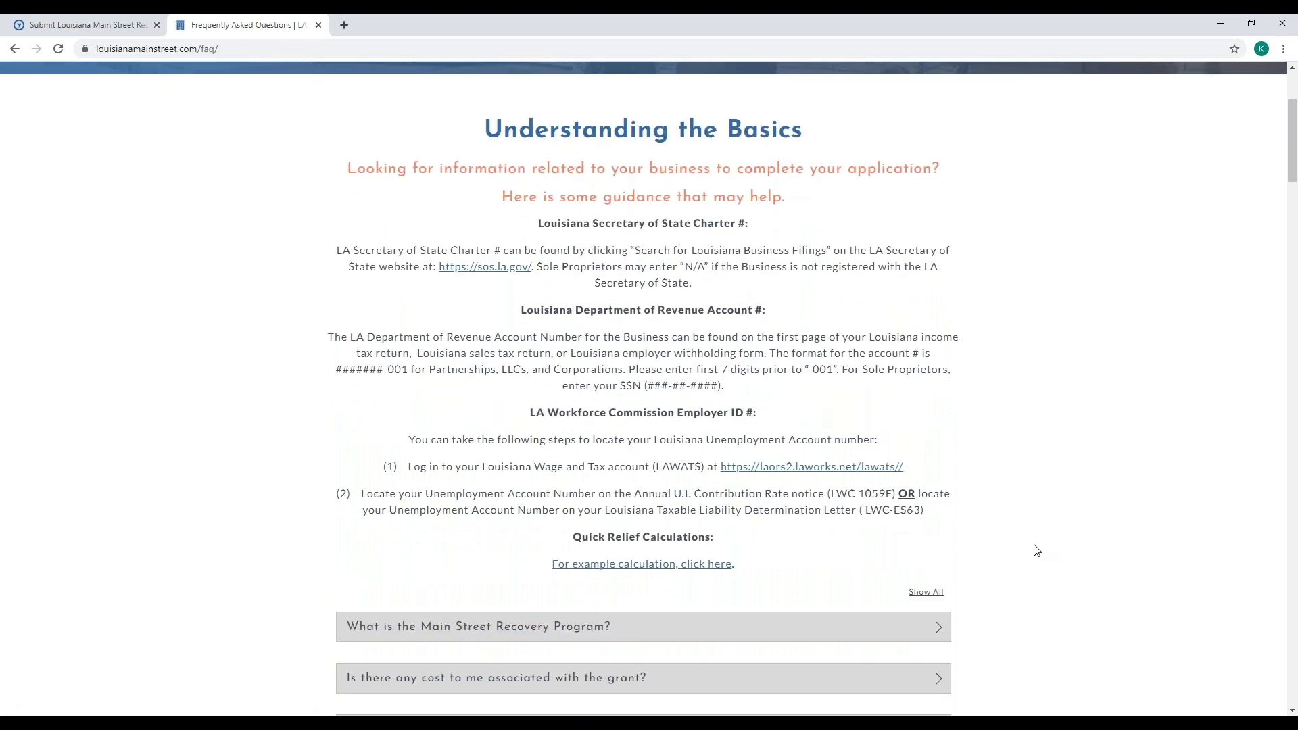
{"action": "left_click", "coordinate": [61, 27]}
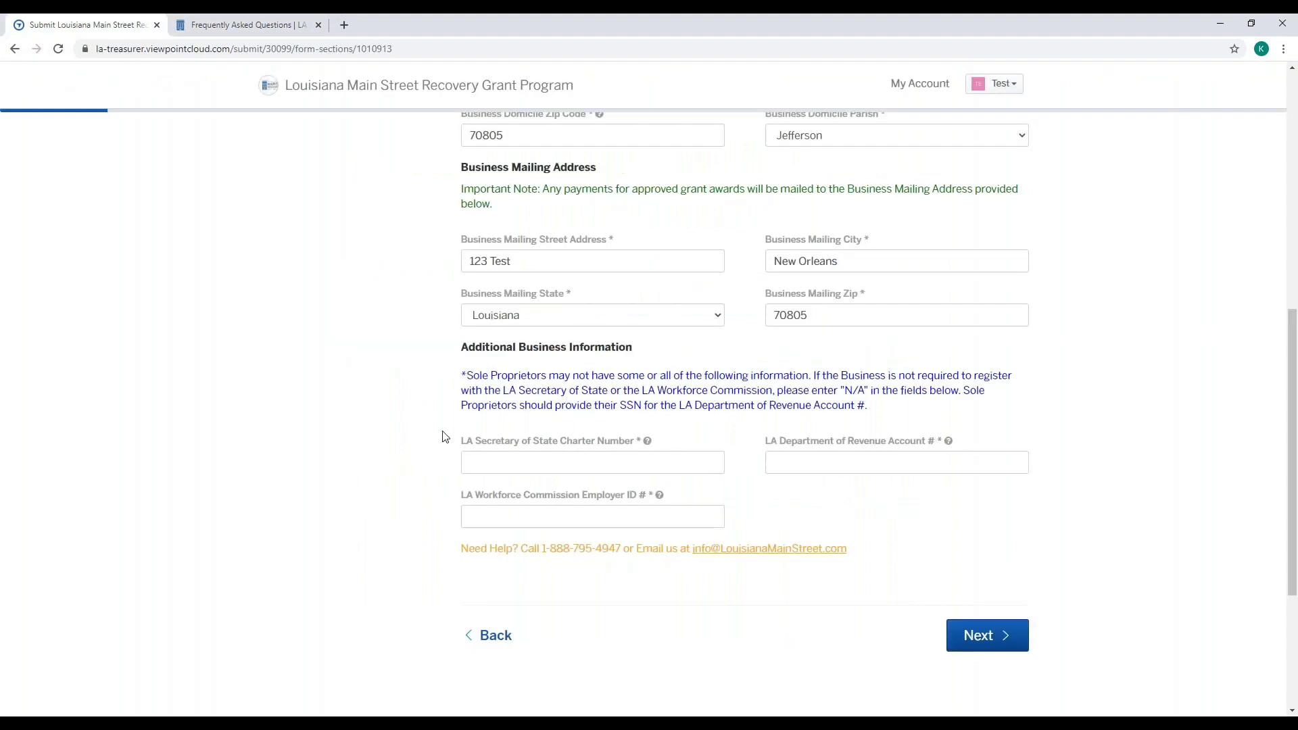
{"action": "left_click", "coordinate": [507, 464]}
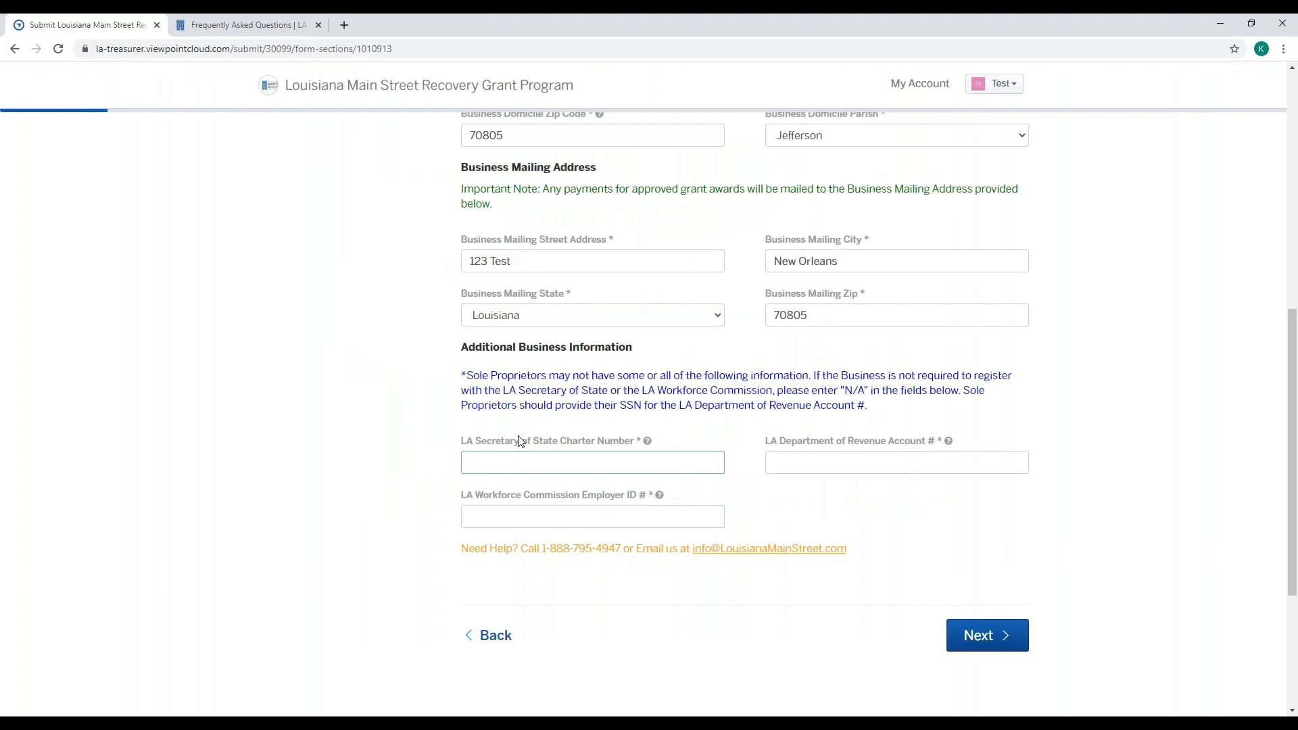
- Enter the charter and revenue account numbers, employer ID NA, and advance to Step 3
{"action": "type", "text": "1234567896"}
{"action": "left_click", "coordinate": [872, 457]}
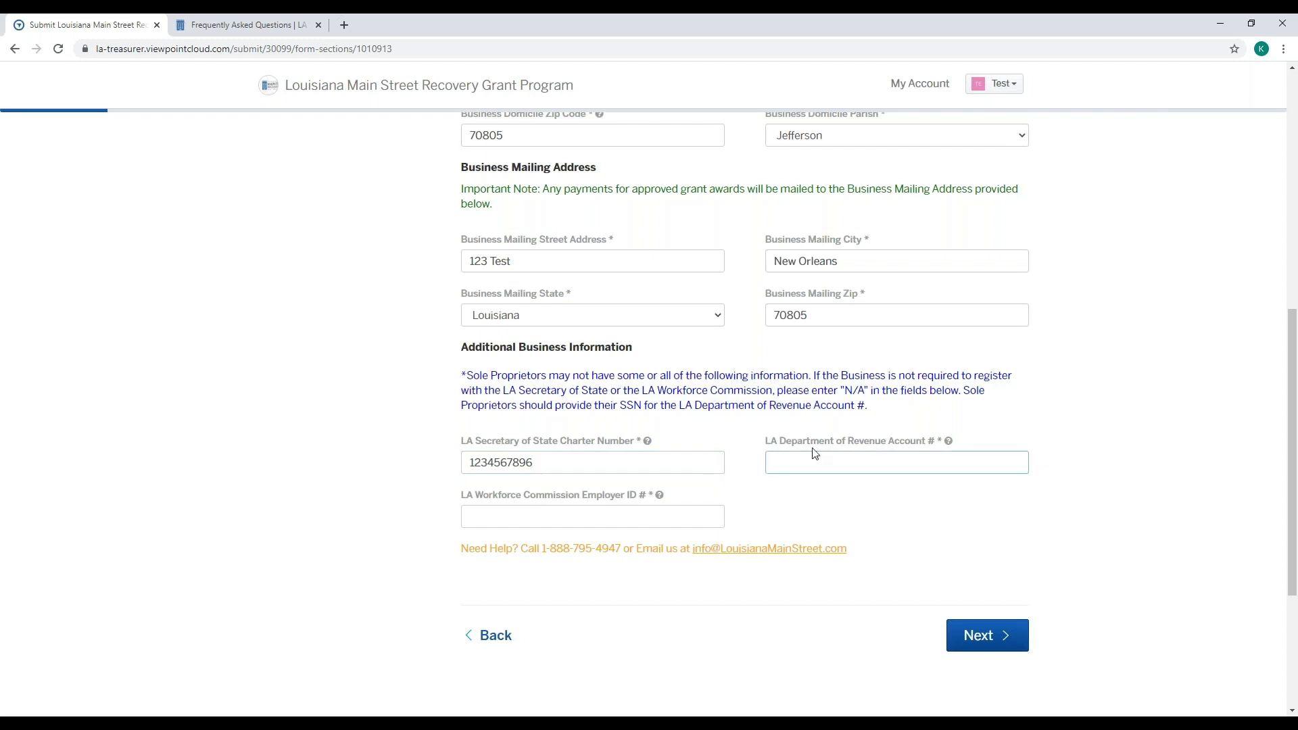
{"action": "type", "text": "123456789"}
{"action": "left_click", "coordinate": [672, 514]}
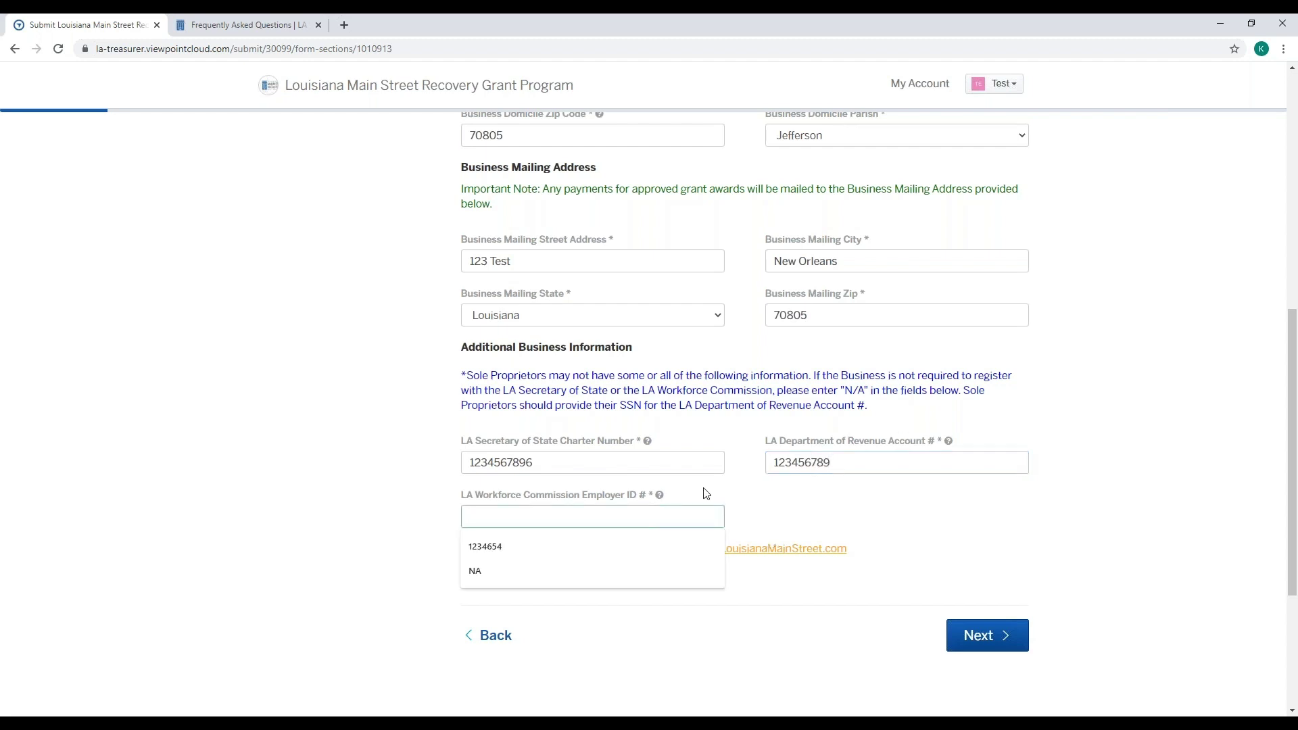
{"action": "type", "text": "NA"}
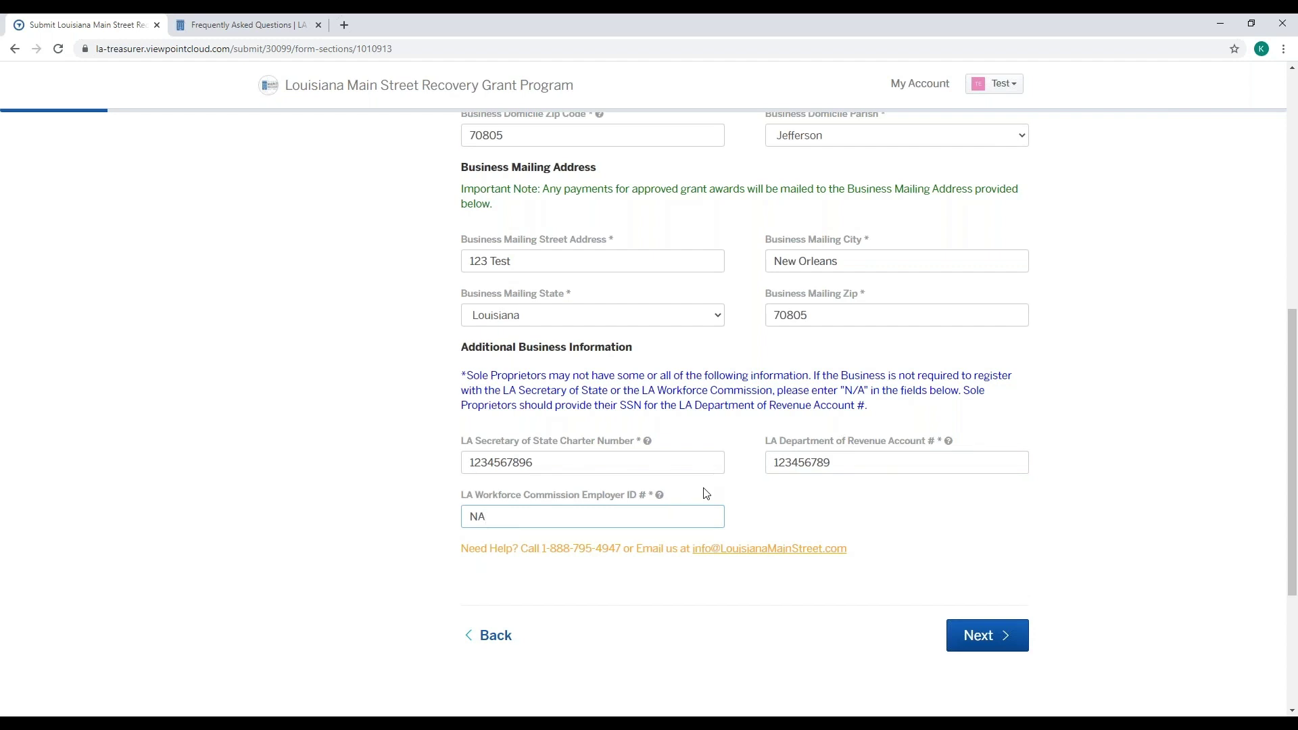
{"action": "left_click", "coordinate": [873, 520]}
{"action": "left_click", "coordinate": [989, 647]}
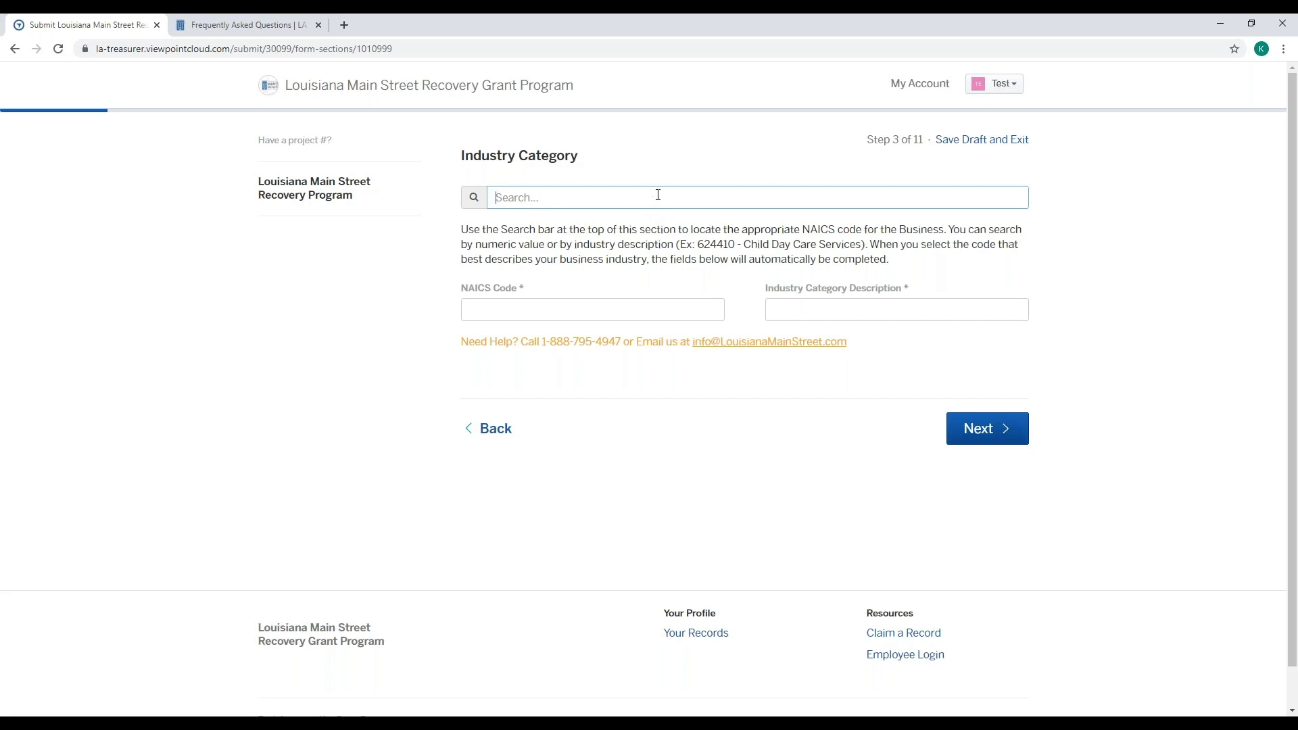
- Search 'child', select Child Day Care Services (NAICS 624410), and advance to Step 4
{"action": "type", "text": "child"}
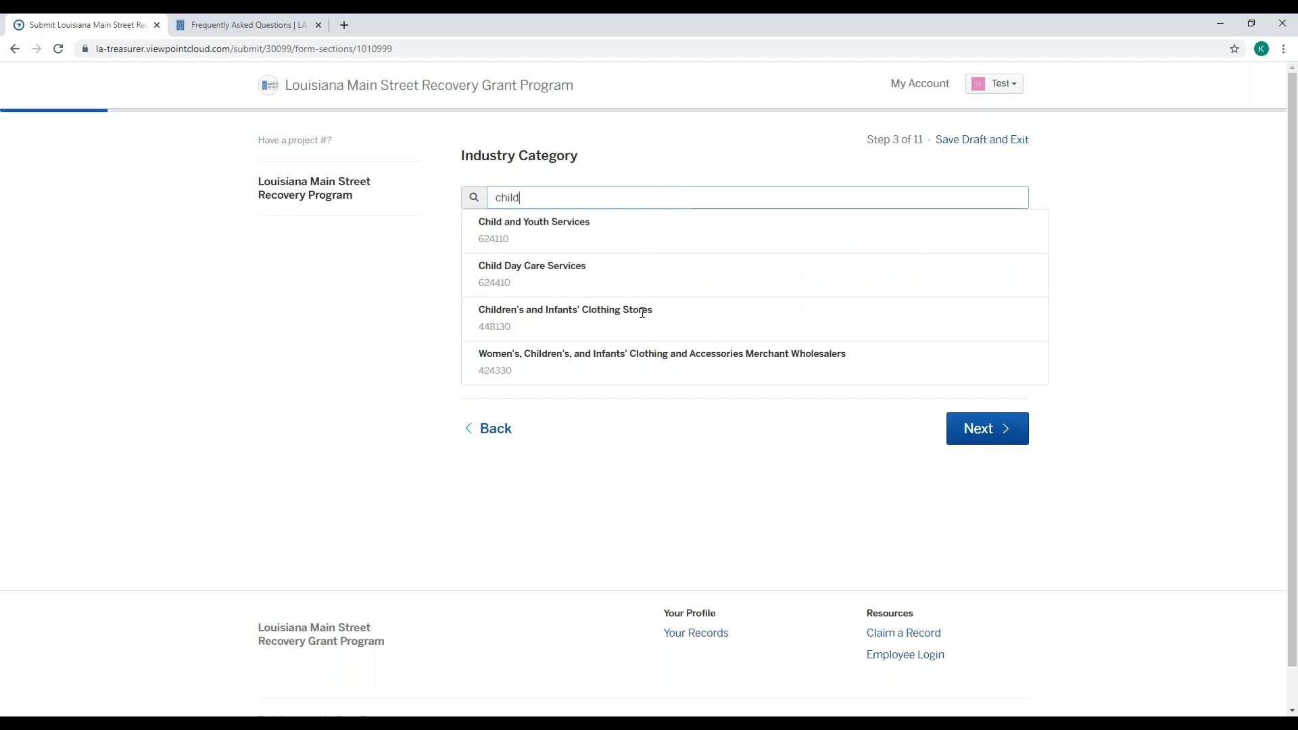
{"action": "left_click", "coordinate": [508, 268]}
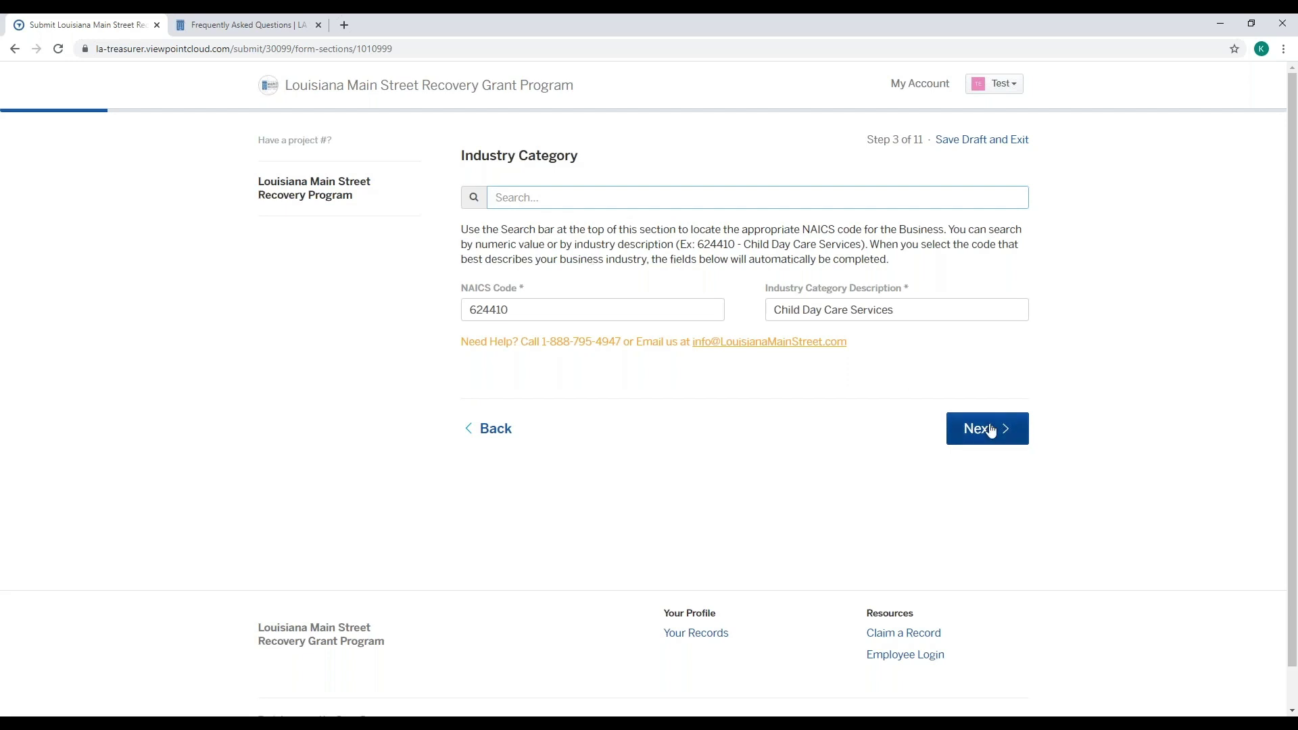
{"action": "left_click", "coordinate": [991, 430]}
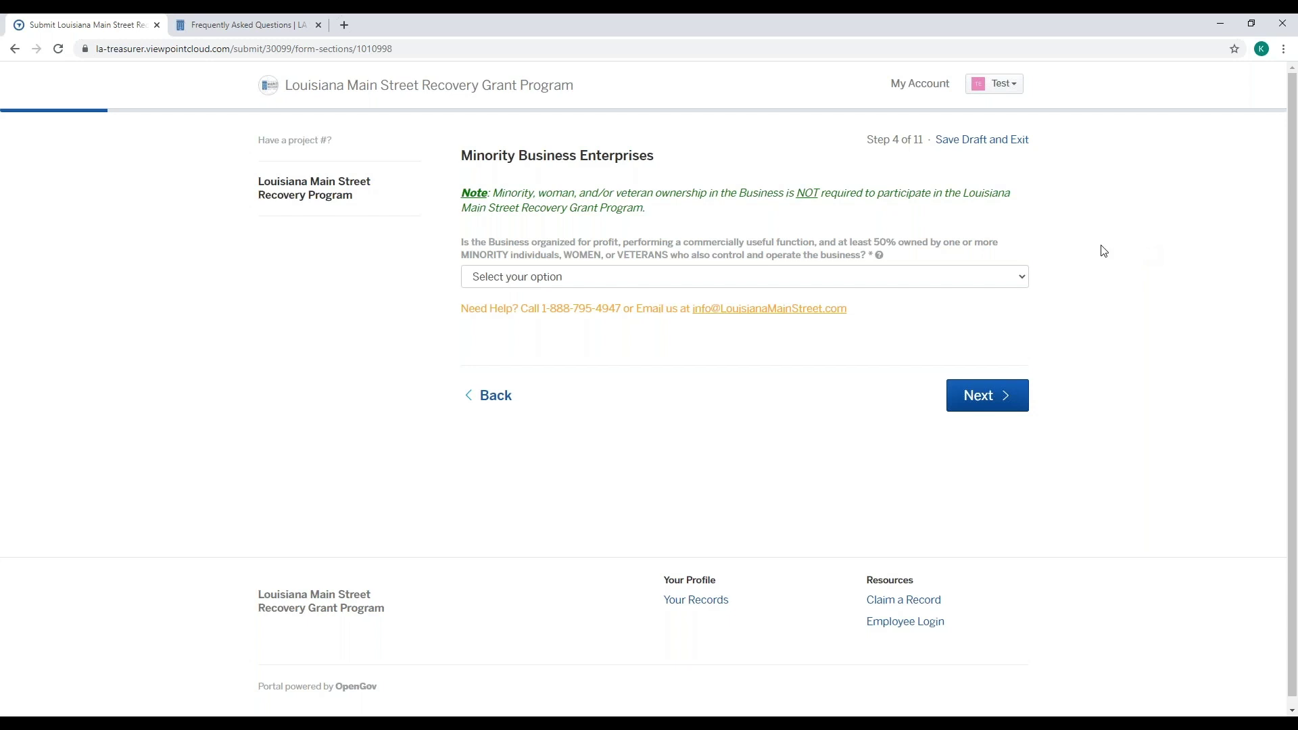
- Answer No to the minority, women or veteran ownership question after first picking Yes, then go to Next
{"action": "left_click", "coordinate": [988, 278]}
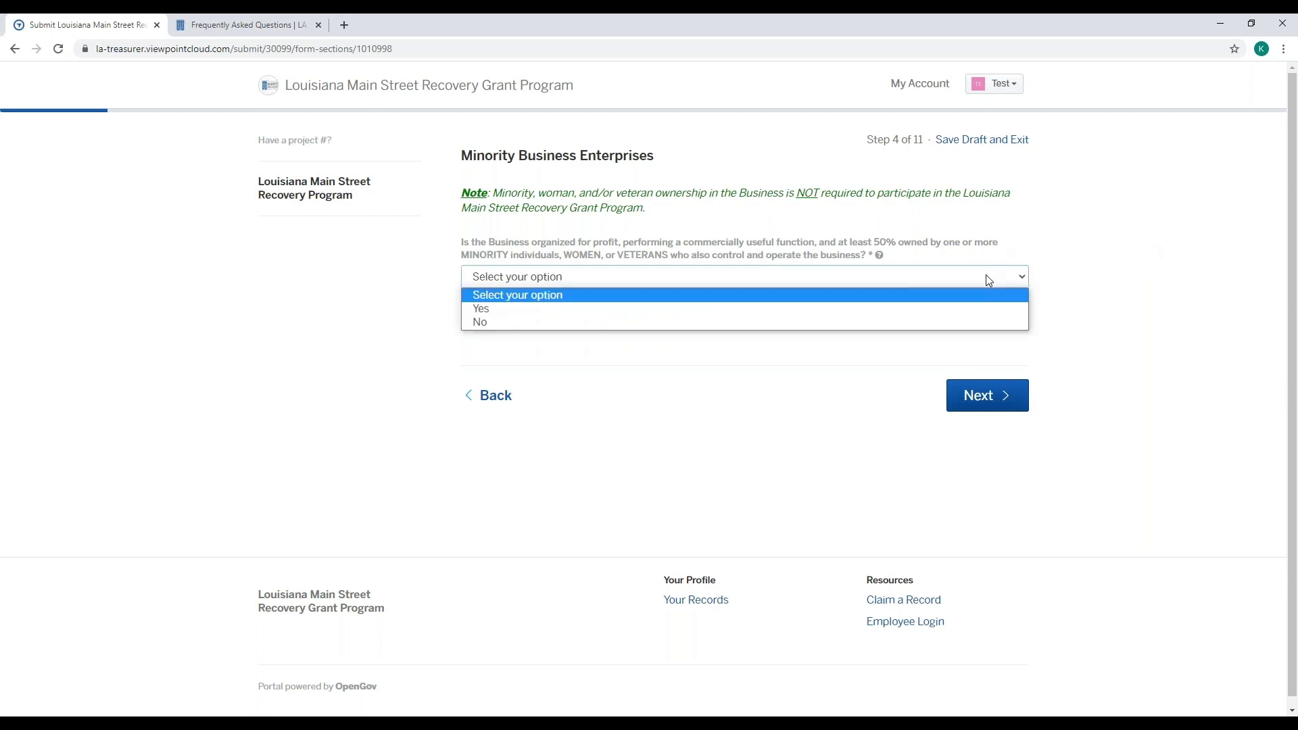
{"action": "left_click", "coordinate": [989, 310]}
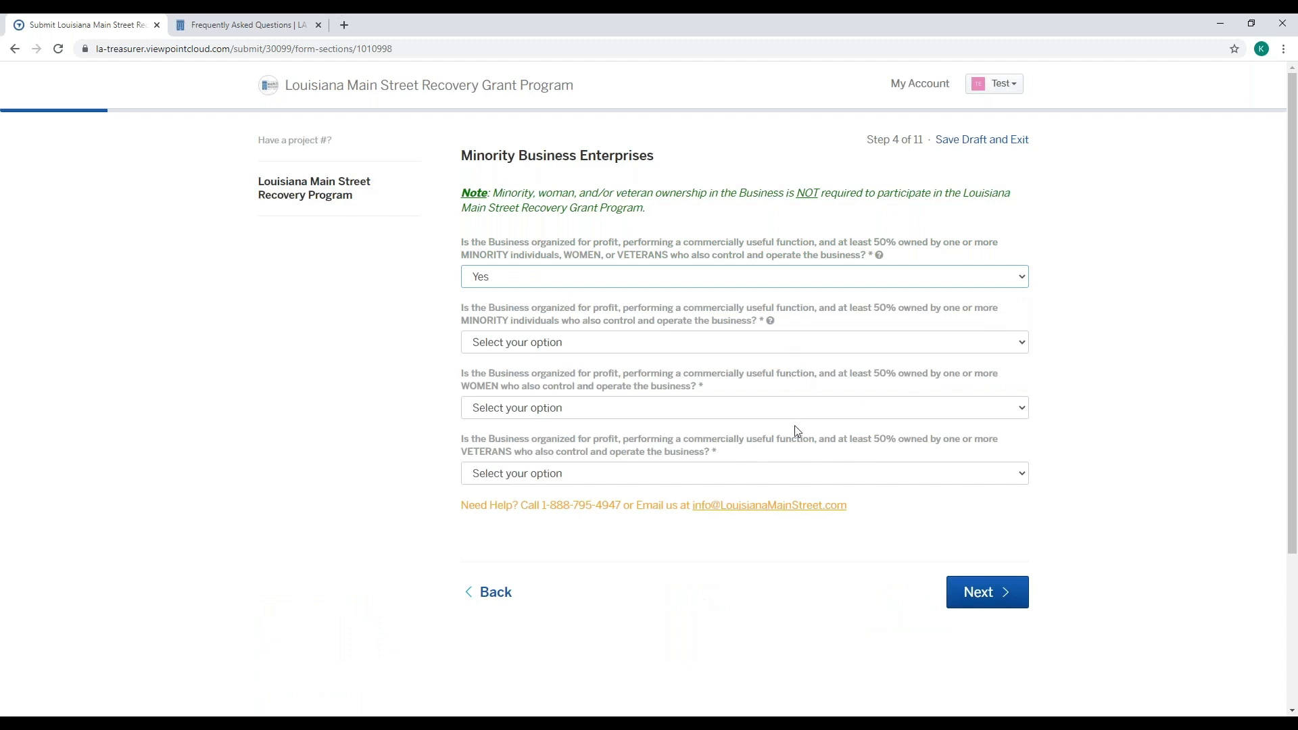
{"action": "left_click", "coordinate": [748, 346]}
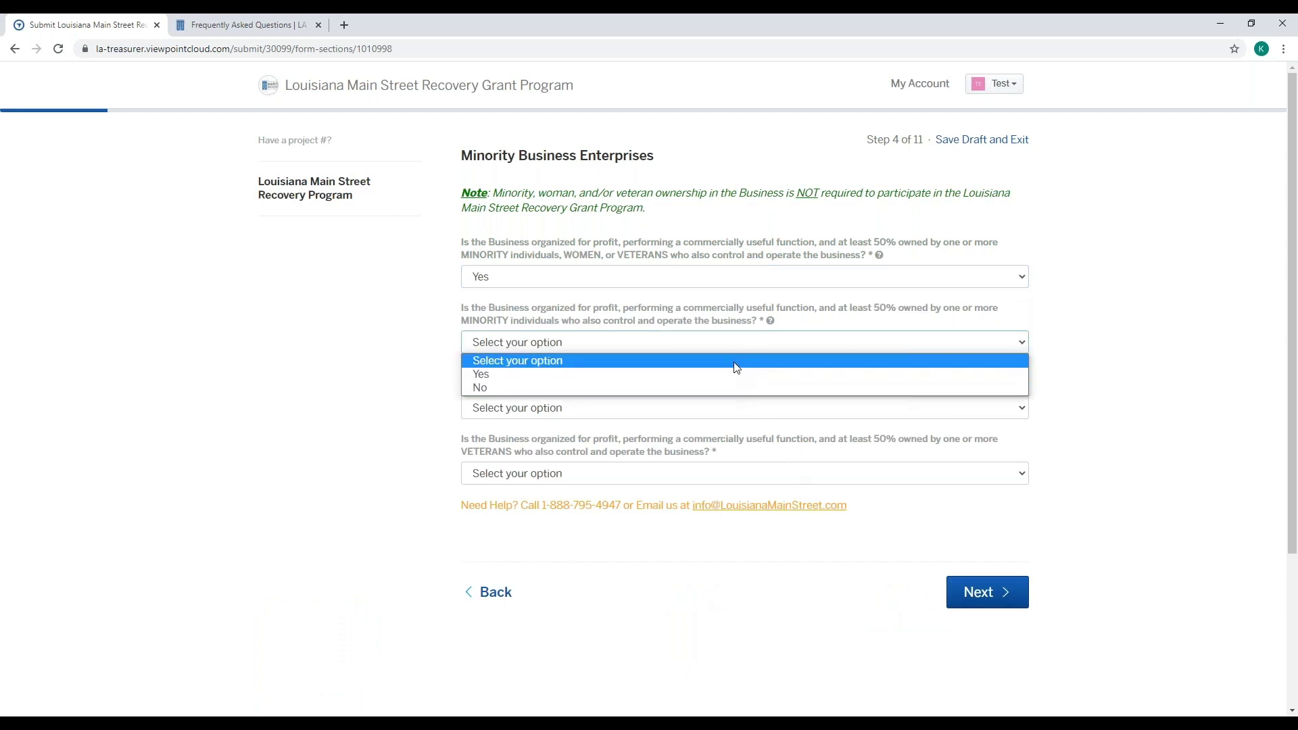
{"action": "left_click", "coordinate": [728, 282]}
{"action": "left_click", "coordinate": [1128, 283]}
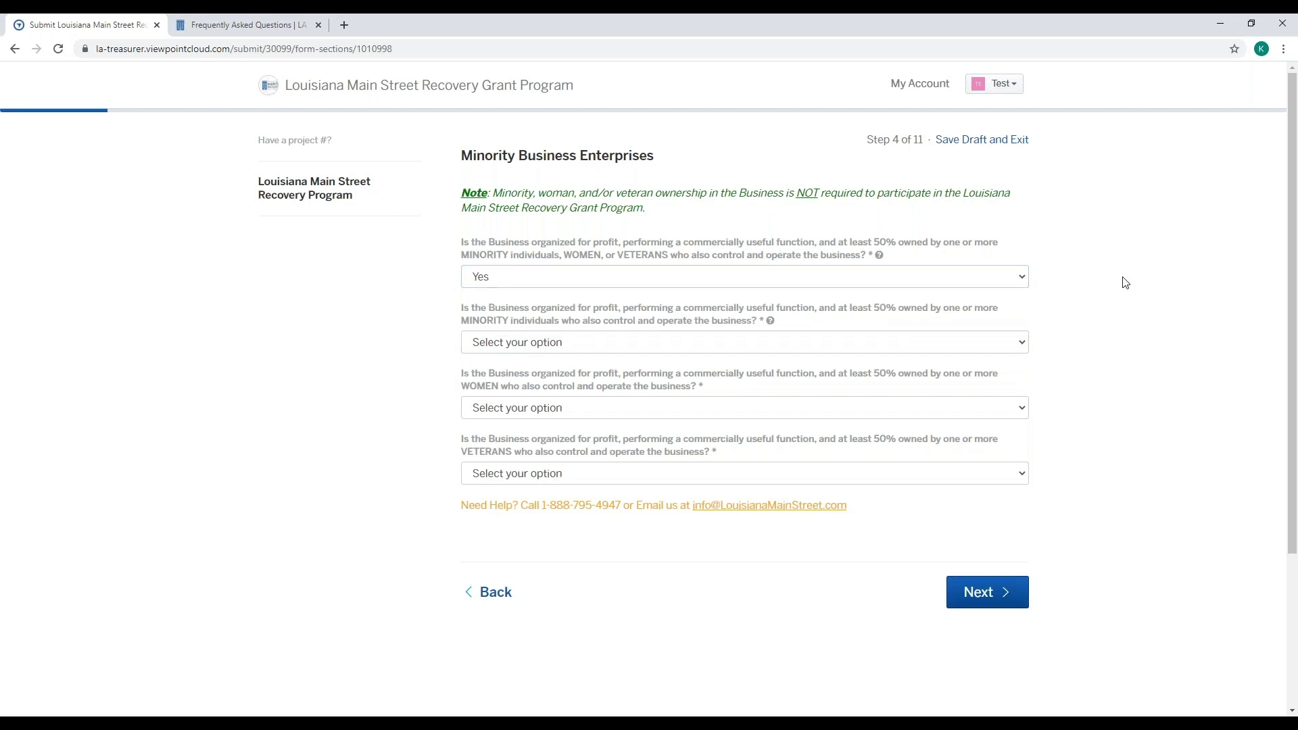
{"action": "left_click", "coordinate": [1023, 279]}
{"action": "left_click", "coordinate": [976, 323]}
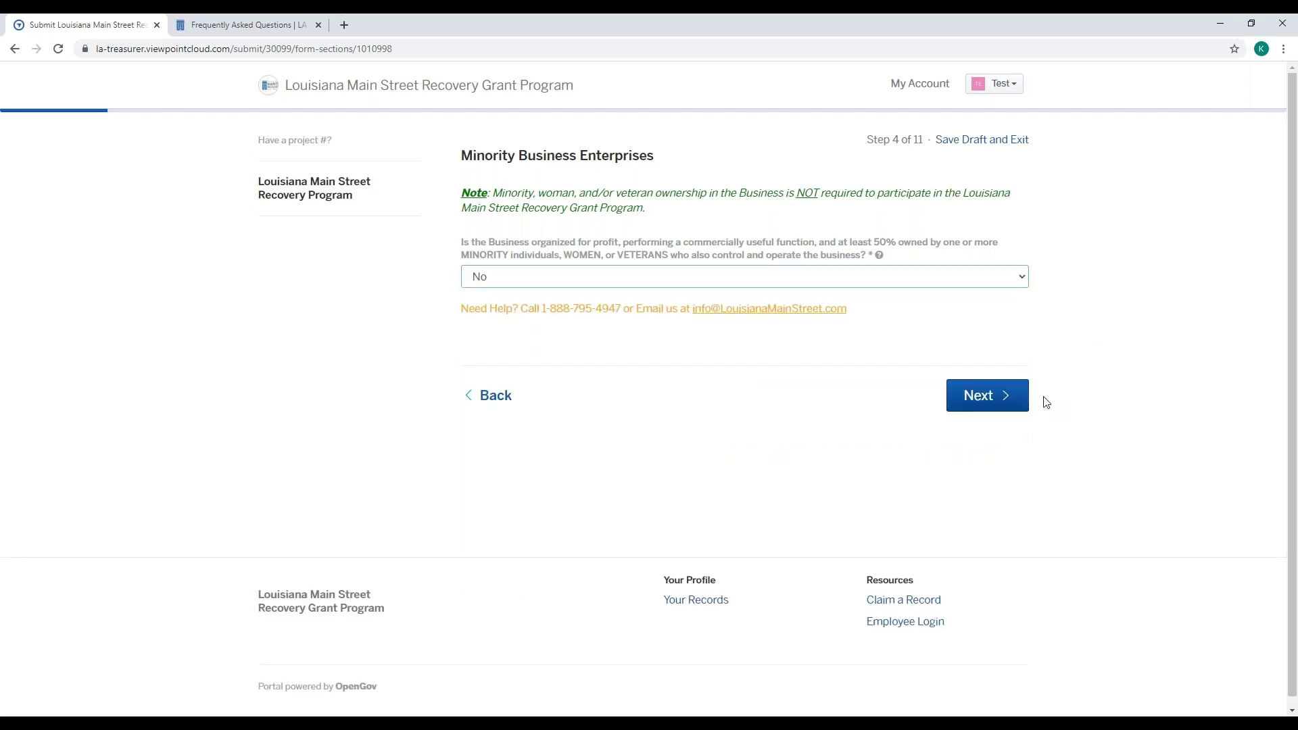
{"action": "left_click", "coordinate": [1004, 398]}
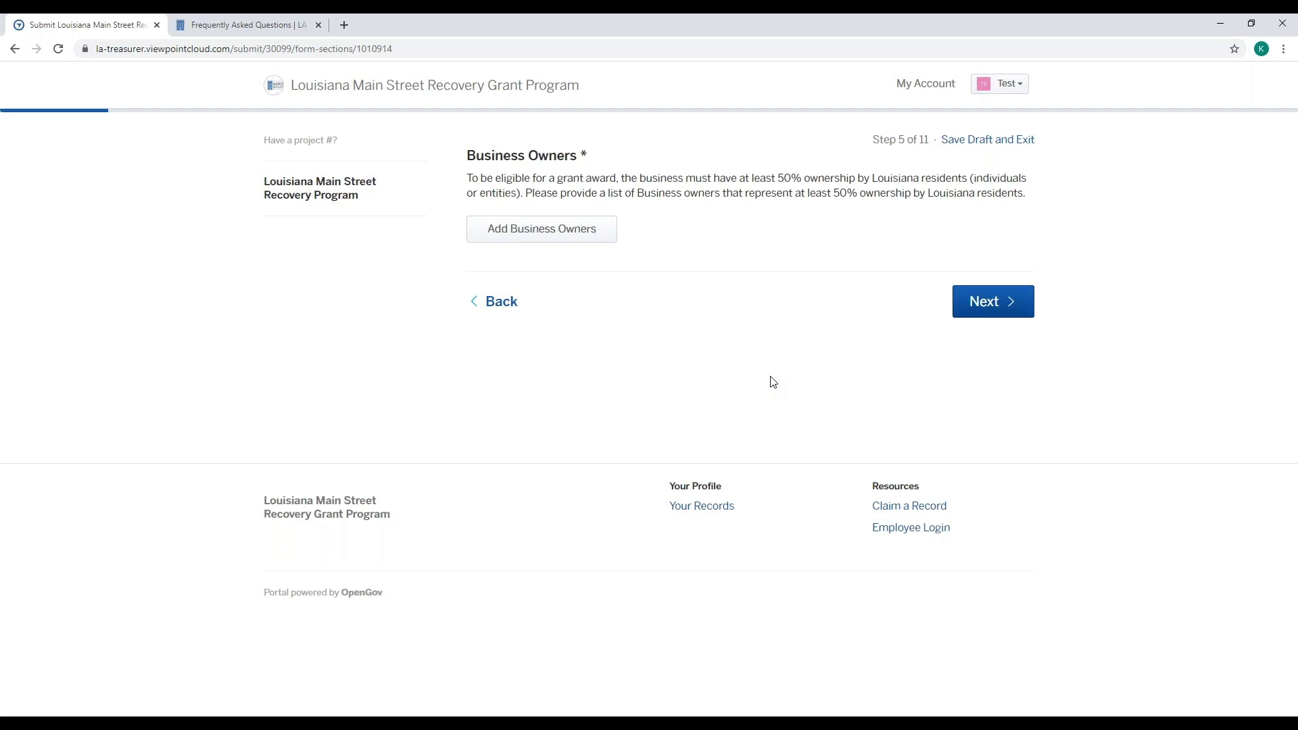
- Add a business owner and set the Owner Type to Individual
{"action": "left_click", "coordinate": [586, 241]}
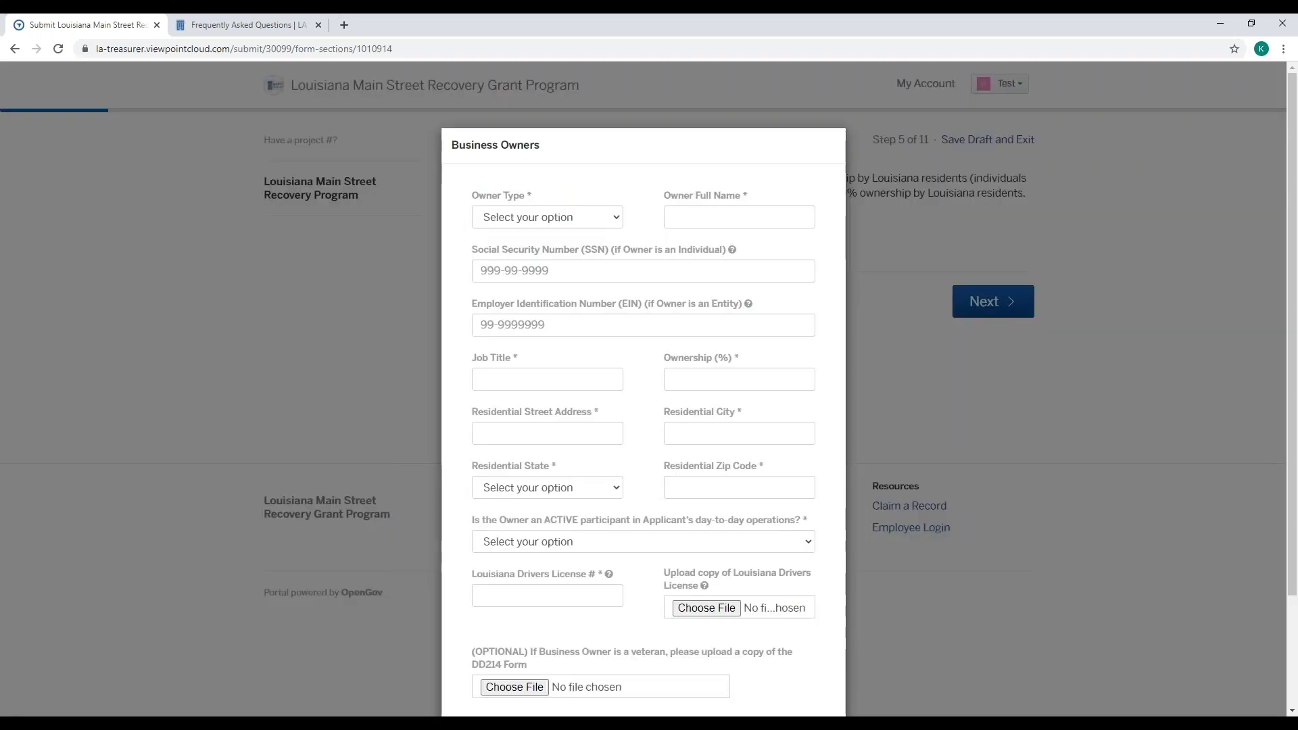
{"action": "left_click", "coordinate": [594, 218]}
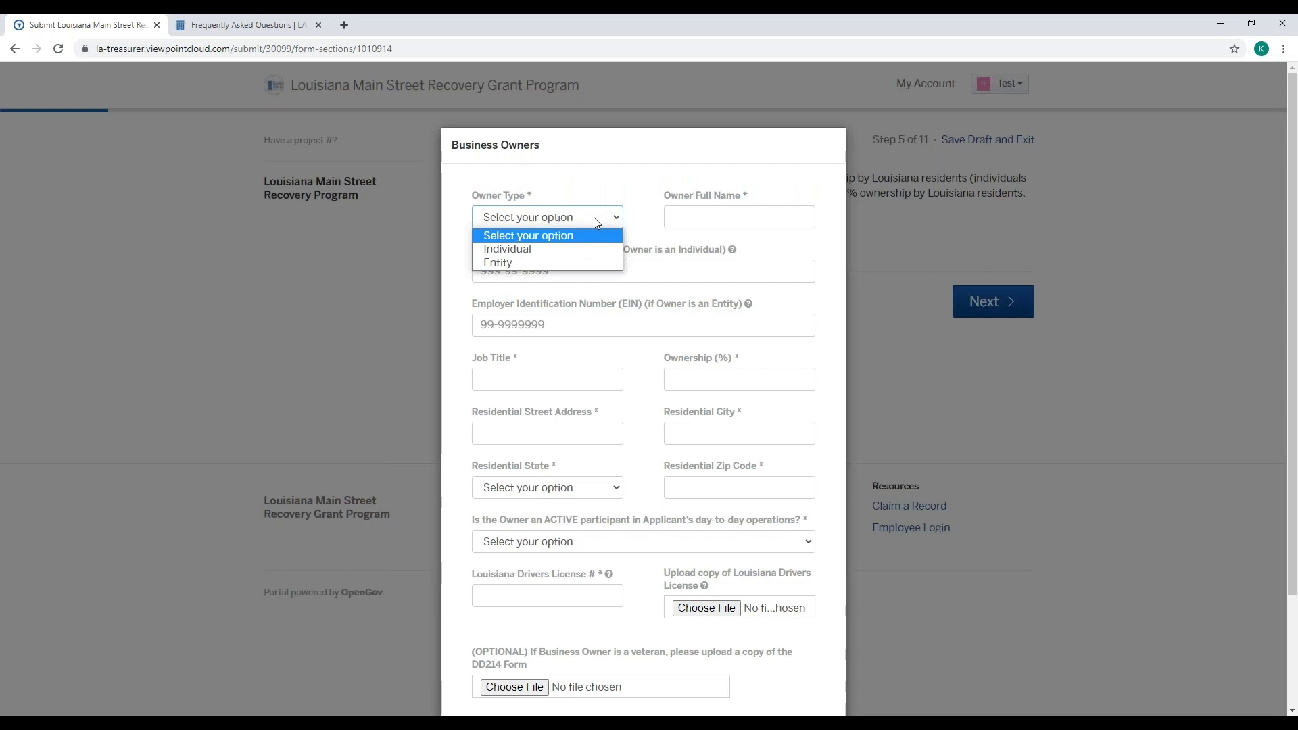
{"action": "left_click", "coordinate": [598, 251]}
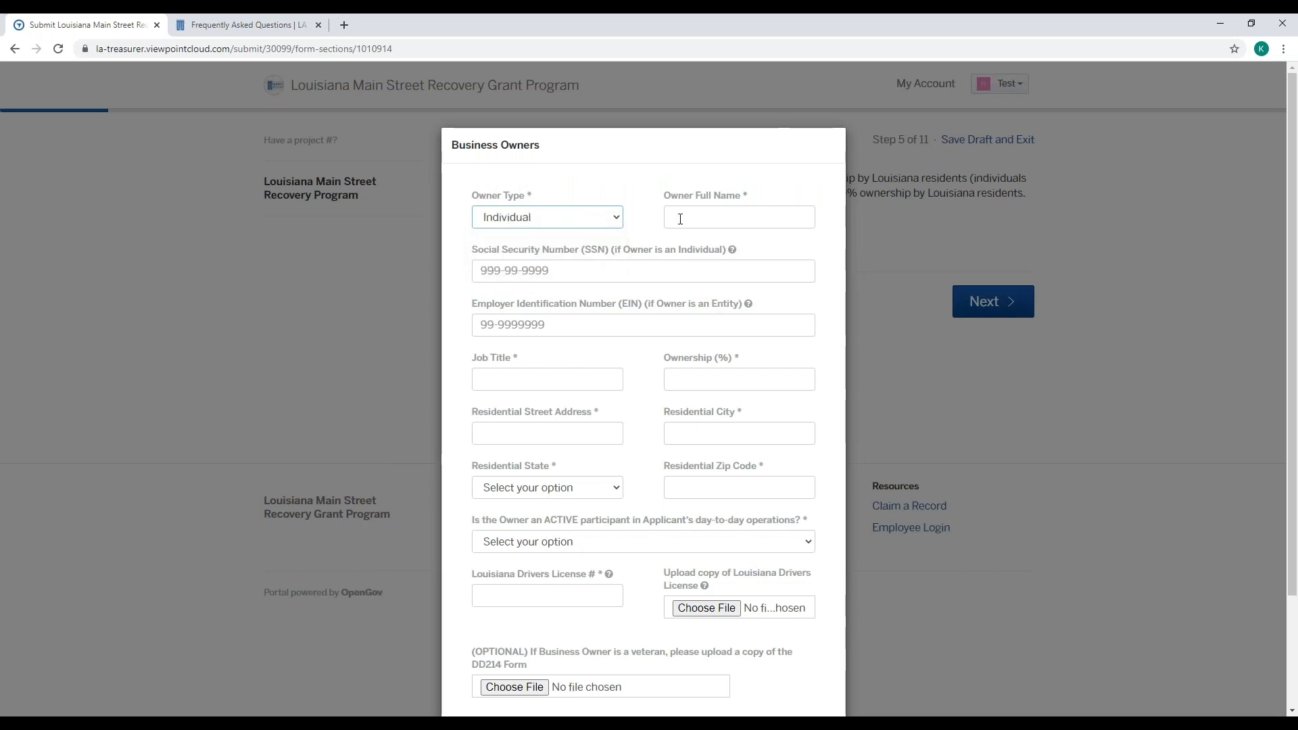
{"action": "left_click", "coordinate": [684, 217]}
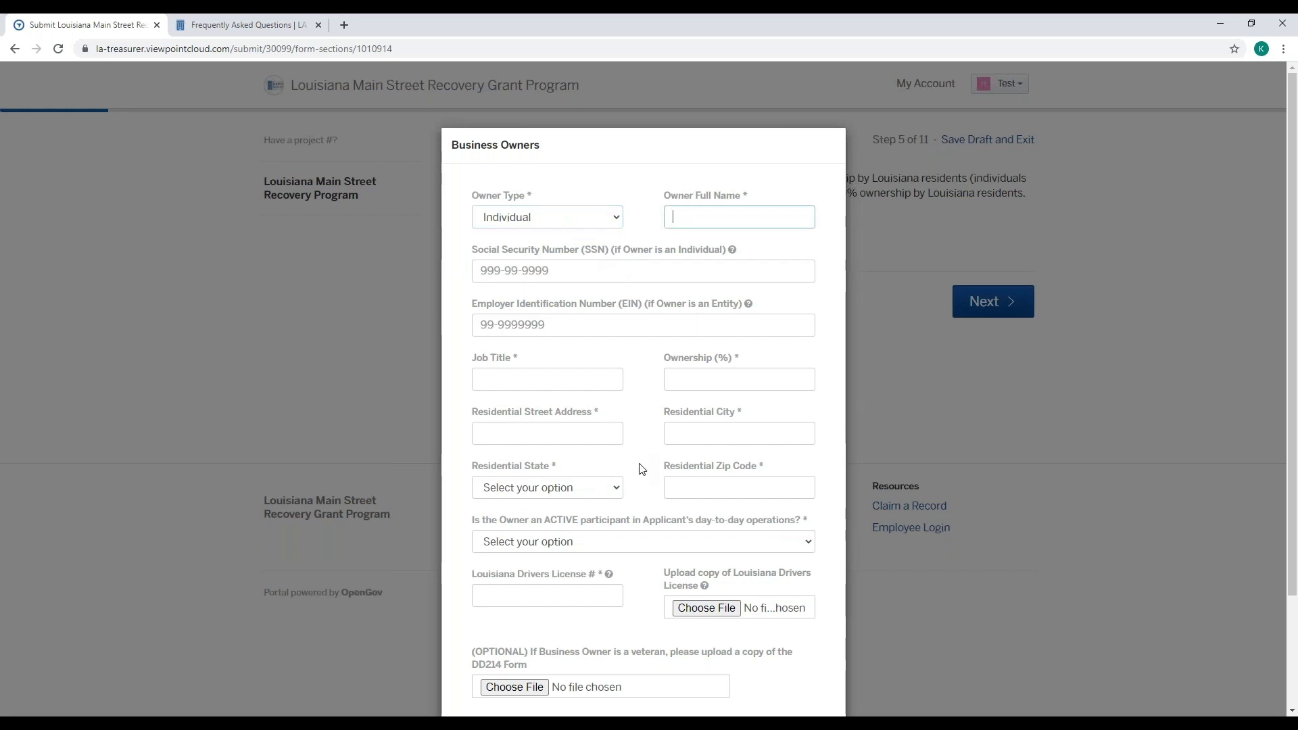
{"action": "left_click", "coordinate": [616, 217]}
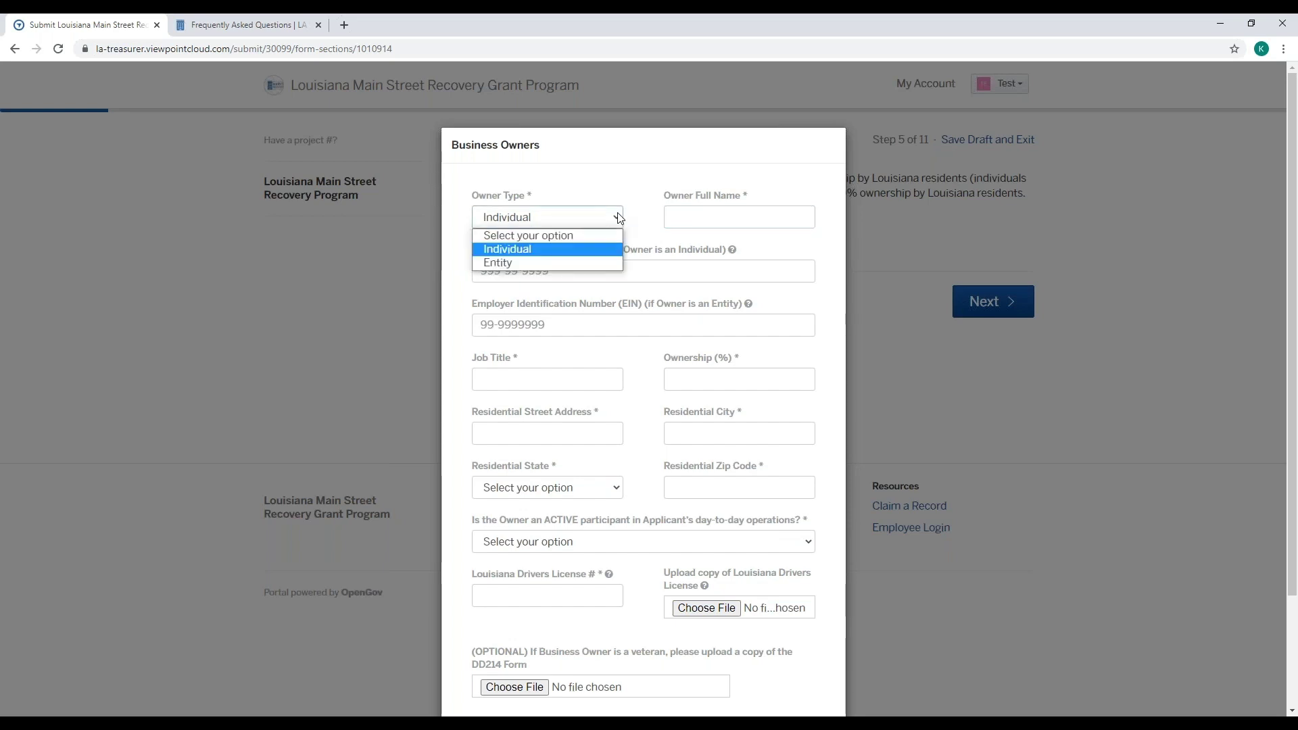
{"action": "left_click", "coordinate": [598, 261]}
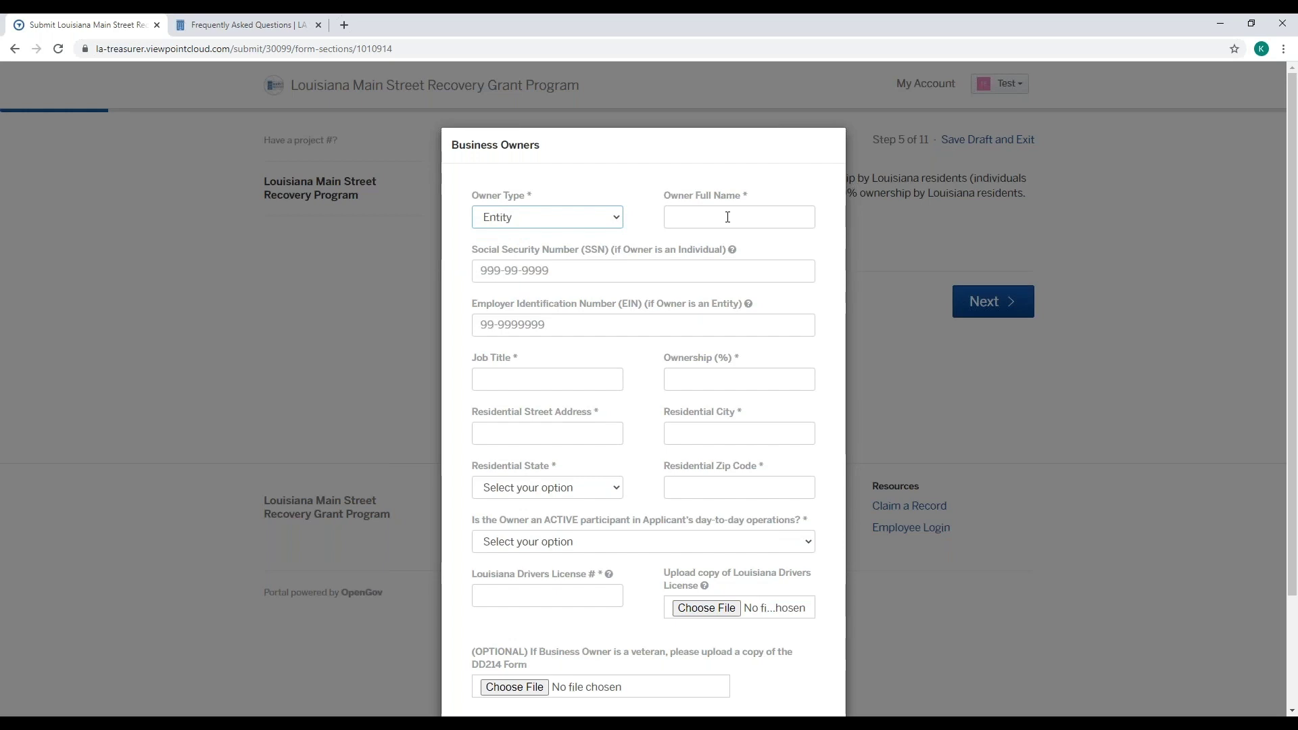
{"action": "left_click", "coordinate": [616, 218]}
{"action": "left_click", "coordinate": [604, 249]}
- Enter the owner's full name and Social Security number
{"action": "left_click", "coordinate": [726, 216]}
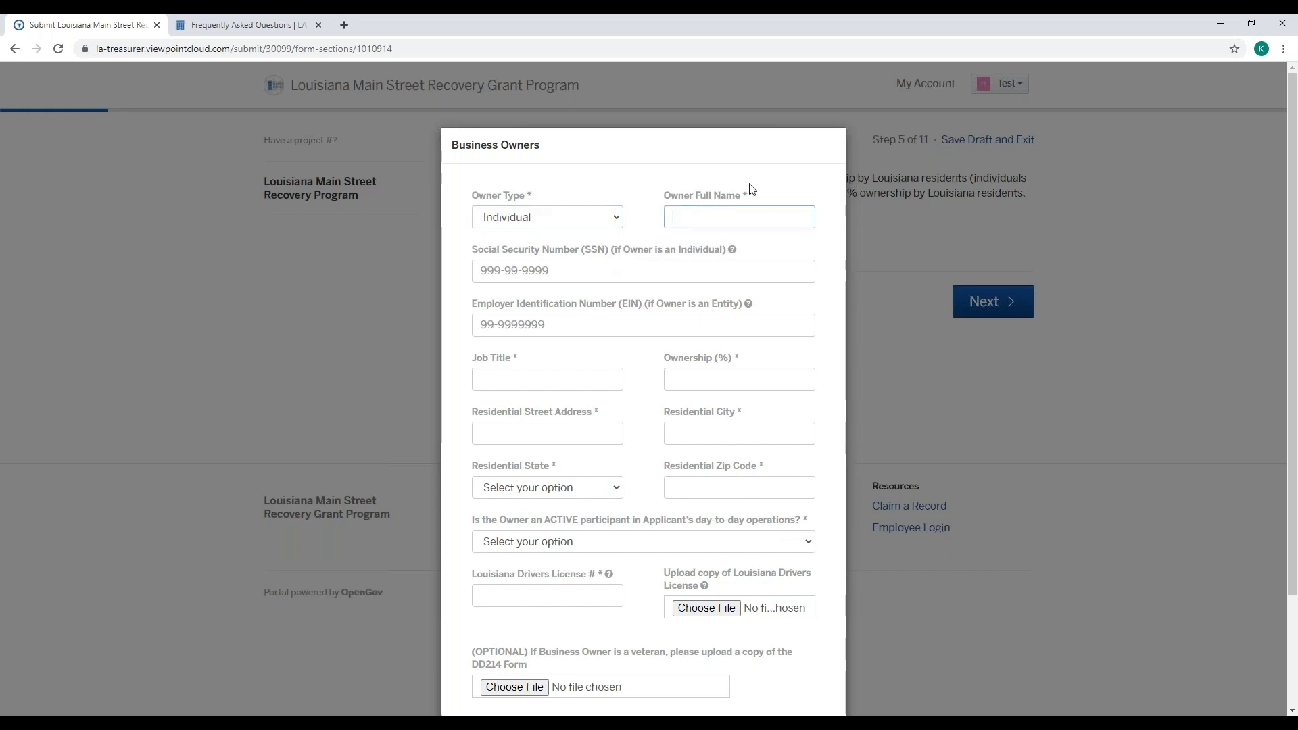
{"action": "type", "text": "Test Test1"}
{"action": "key", "text": "Tab"}
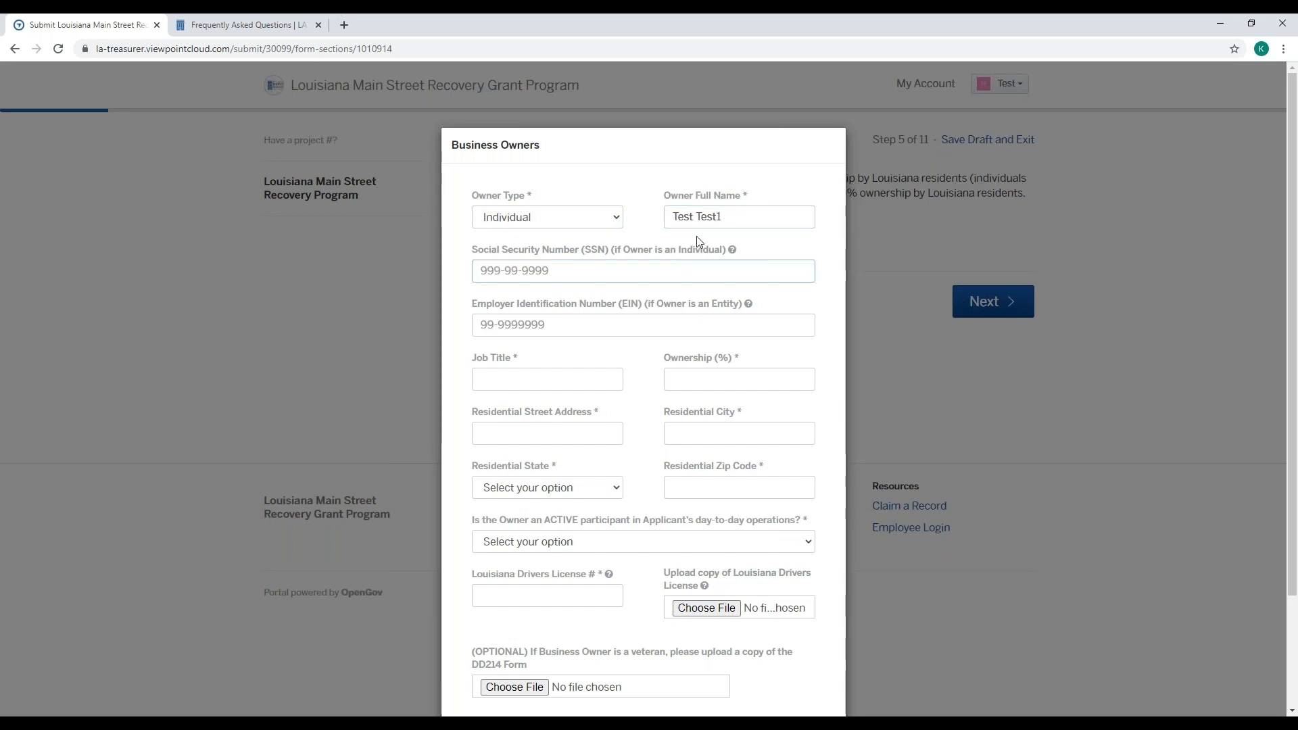
{"action": "type", "text": "123-45-6789"}
{"action": "mouse_move", "coordinate": [749, 305]}
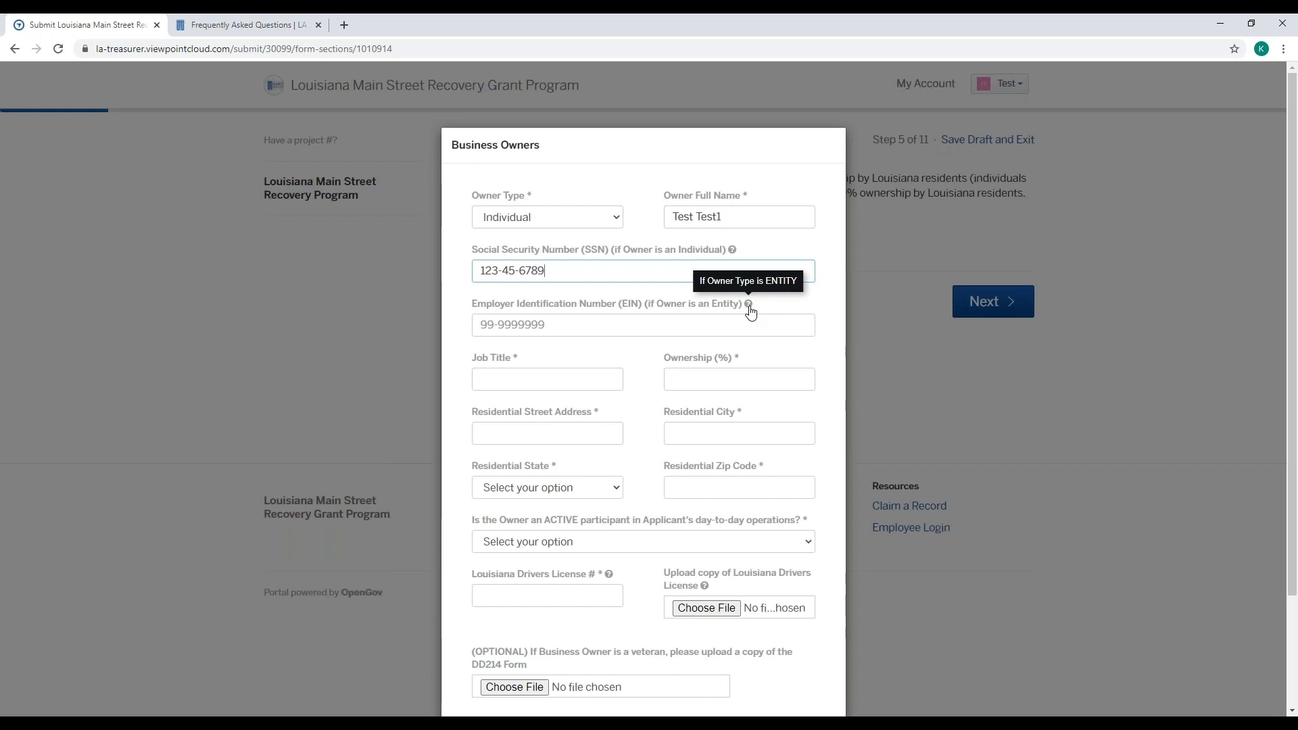
{"action": "left_click", "coordinate": [604, 331]}
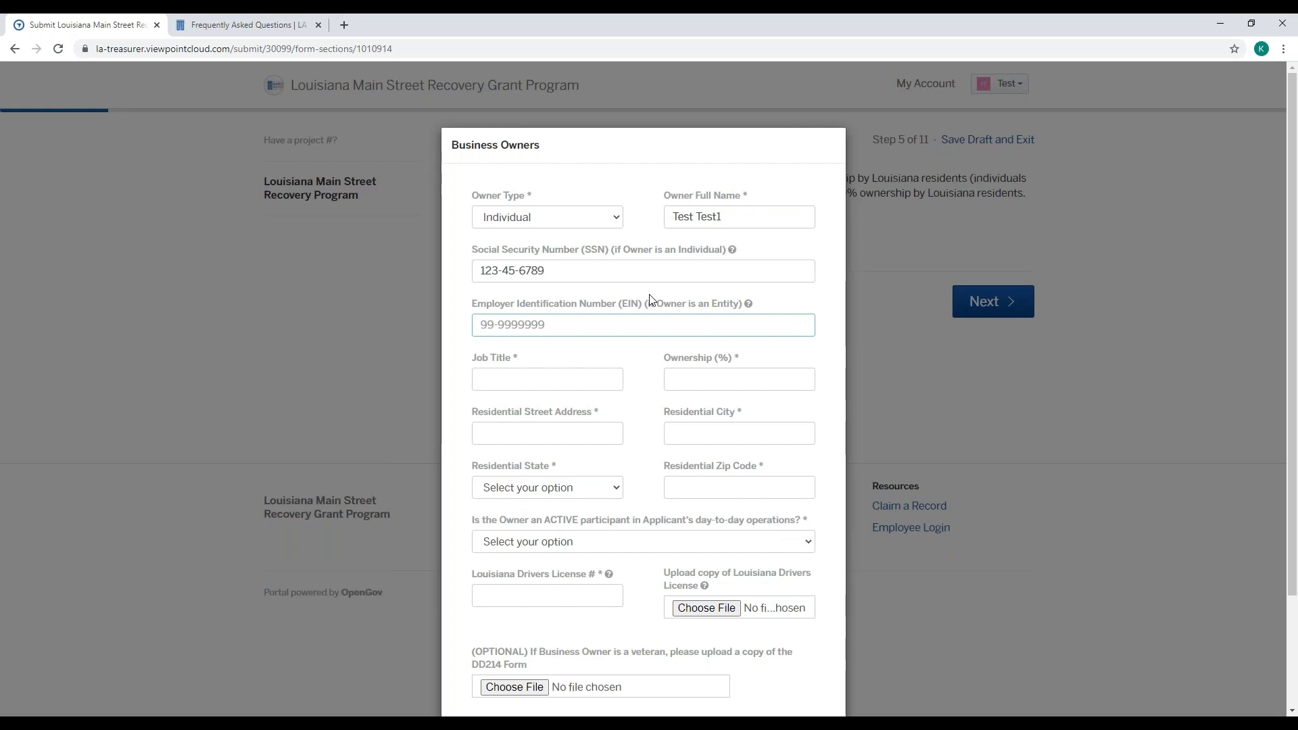
- Enter the owner's EIN, job title Owner and 100% ownership
{"action": "type", "text": "99-999999_"}
{"action": "key", "text": "Tab"}
{"action": "type", "text": "Owner"}
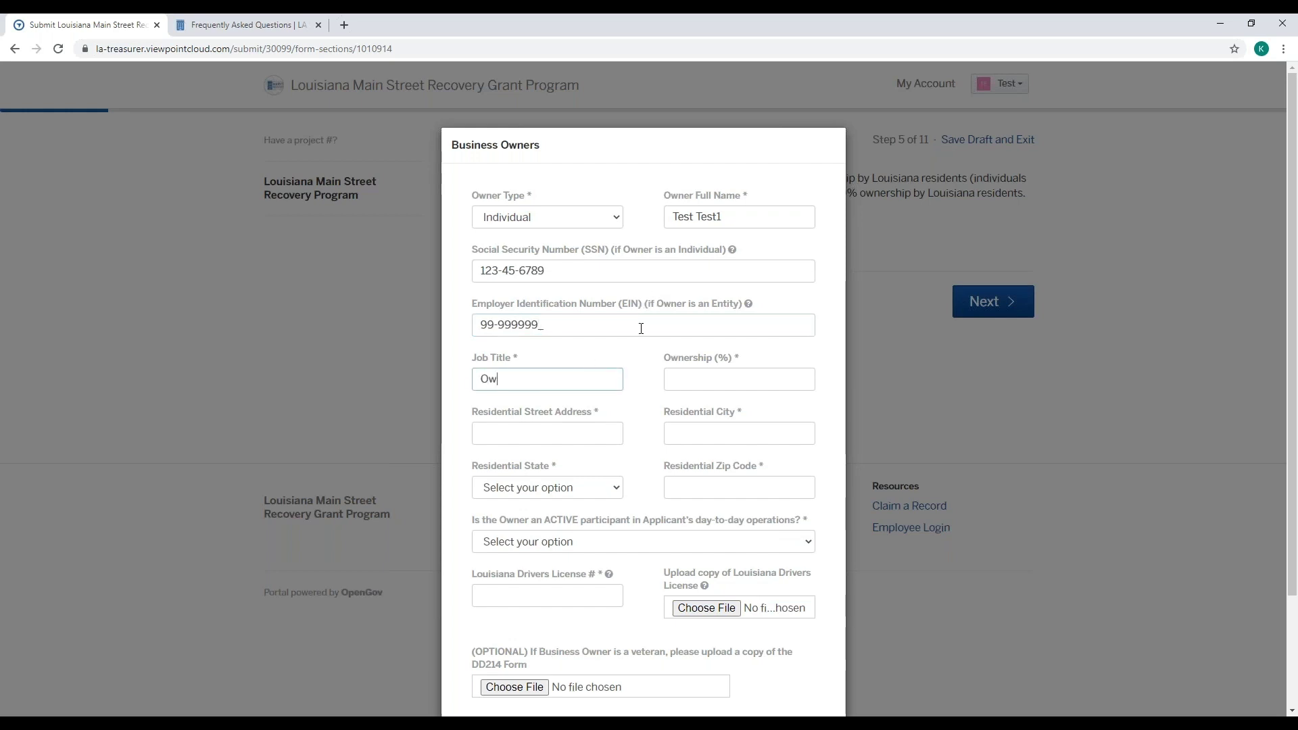
{"action": "left_click", "coordinate": [798, 377]}
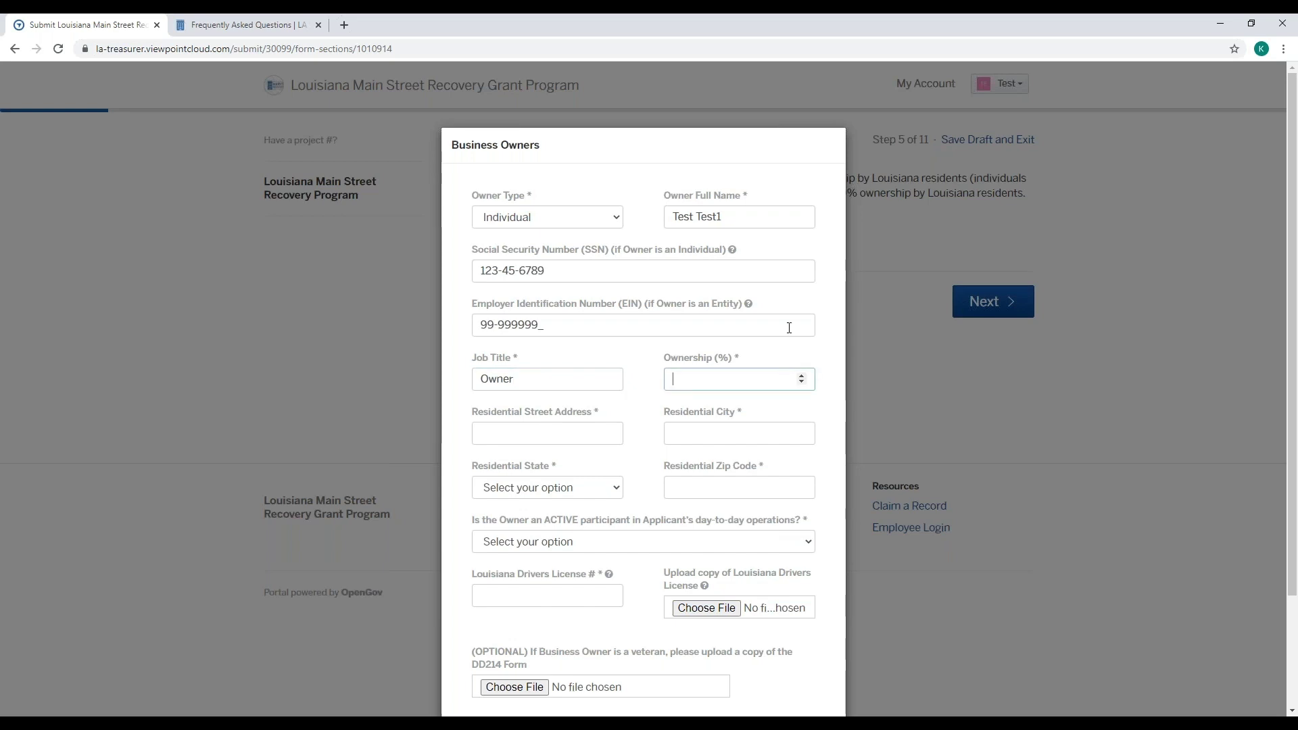
{"action": "type", "text": "100"}
- Fill in the owner's residential street, city, state Louisiana and zip code
{"action": "left_click", "coordinate": [533, 437]}
{"action": "type", "text": "13"}
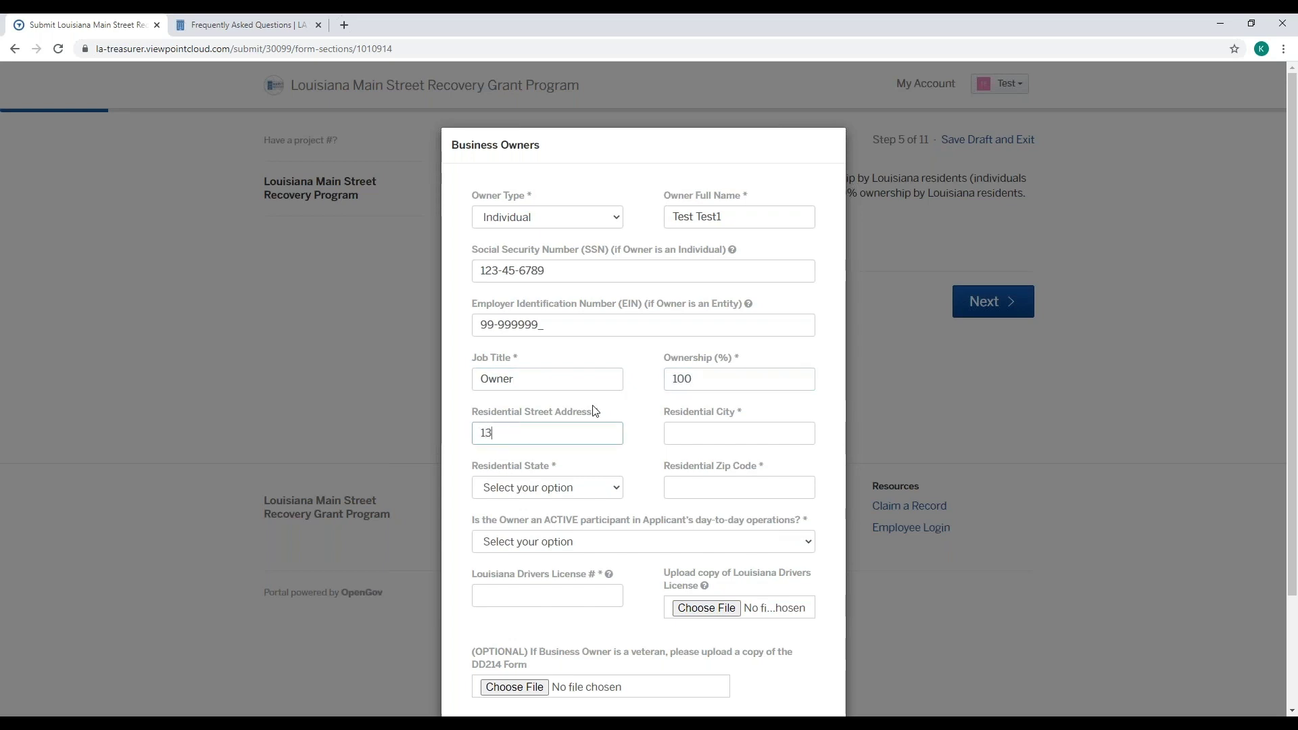
{"action": "type", "text": "2 Test"}
{"action": "key", "text": "Tab"}
{"action": "type", "text": "N"}
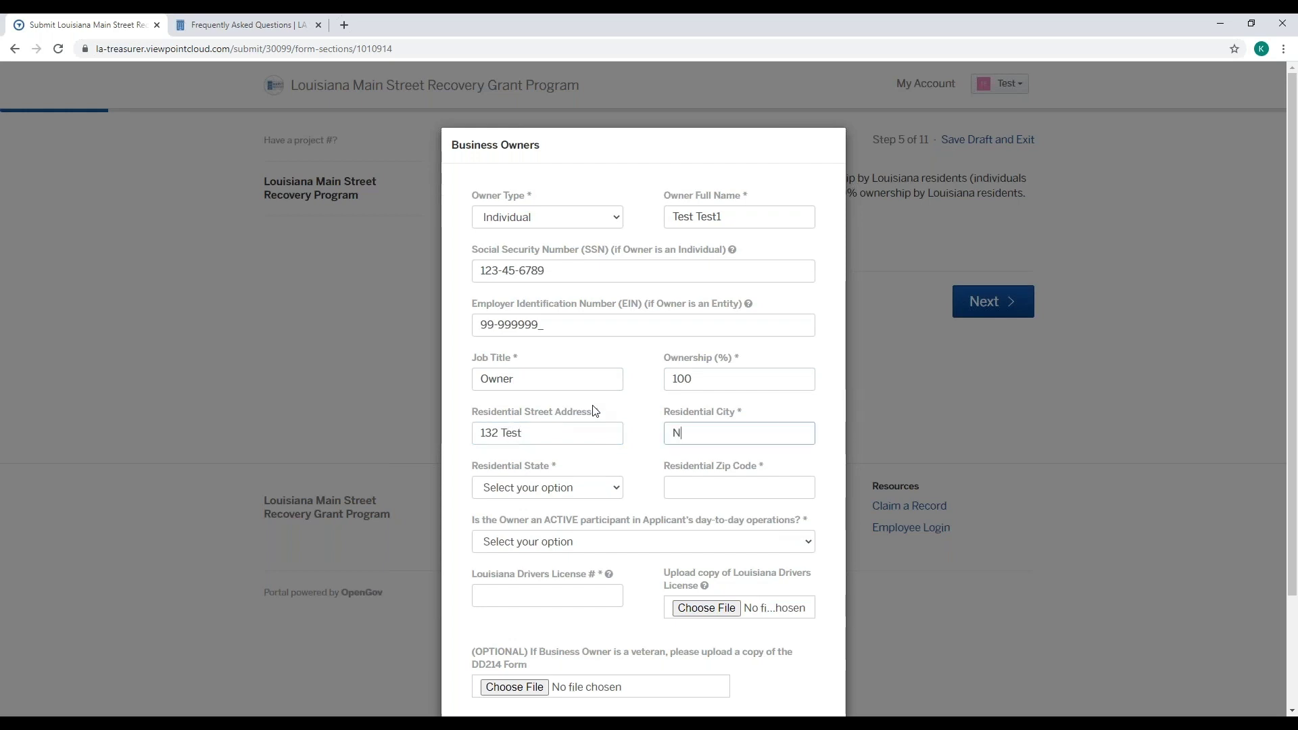
{"action": "type", "text": "ew Orleans"}
{"action": "left_click", "coordinate": [603, 488]}
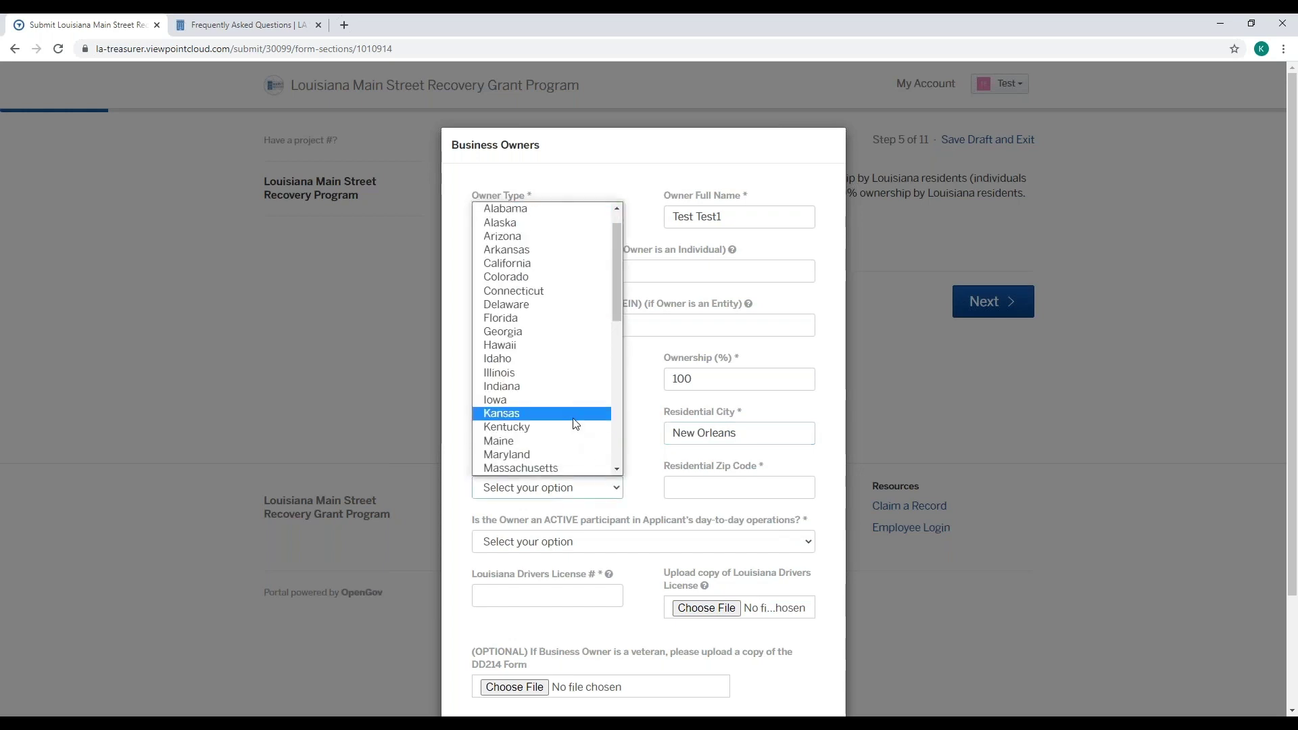
{"action": "scroll", "coordinate": [568, 352], "scroll_direction": "down", "scroll_amount": 4}
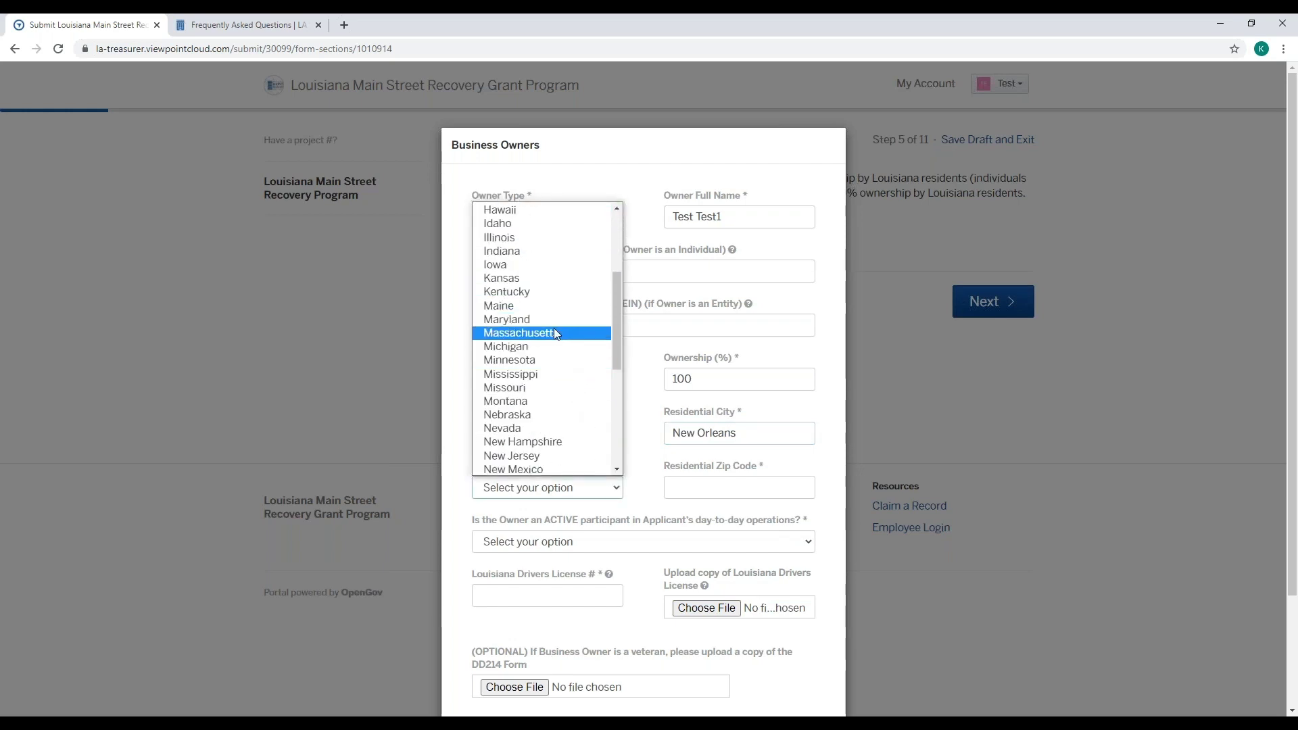
{"action": "scroll", "coordinate": [552, 338], "scroll_direction": "up", "scroll_amount": 4}
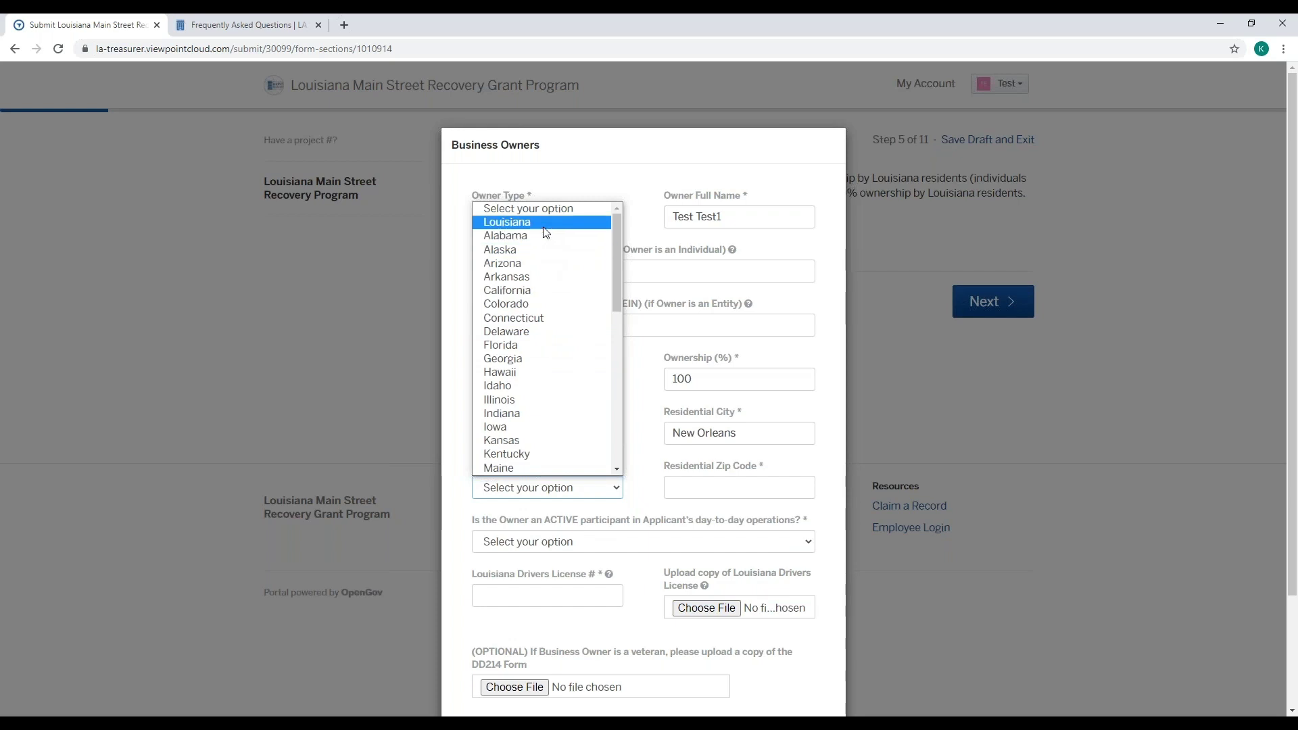
{"action": "left_click", "coordinate": [544, 227]}
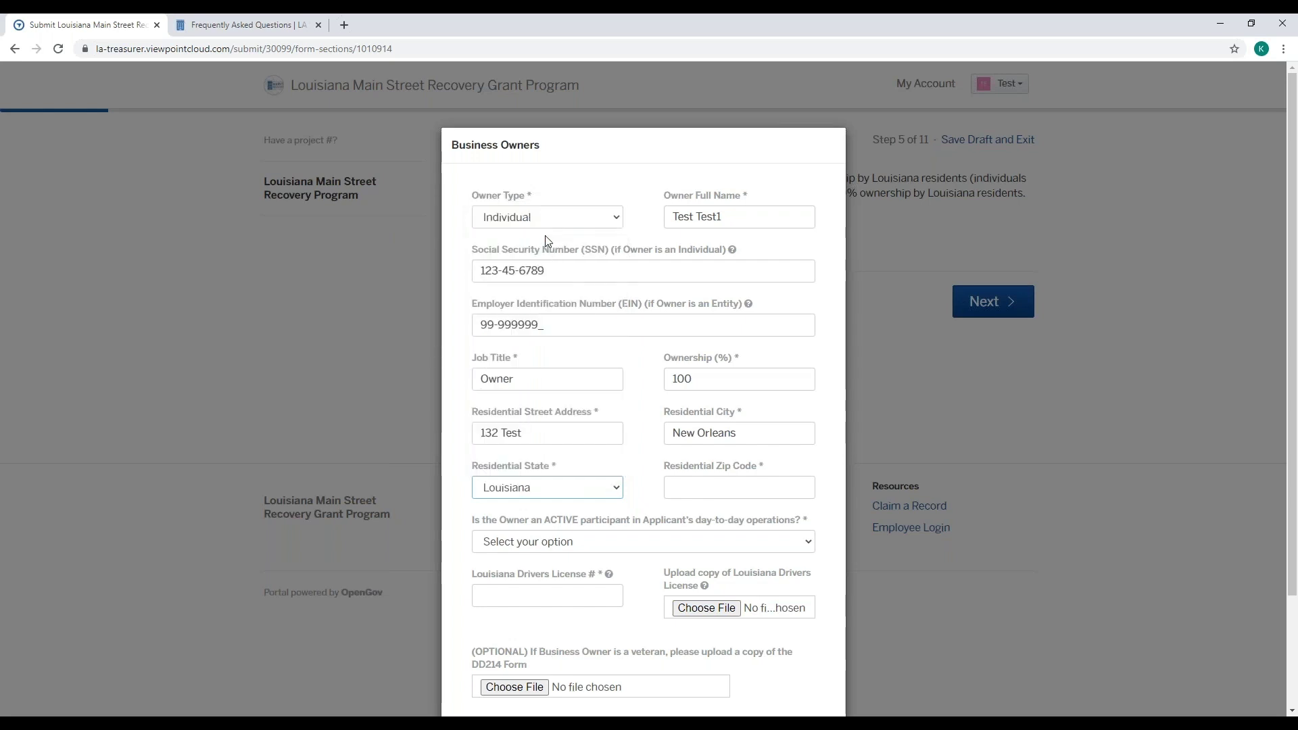
{"action": "left_click", "coordinate": [714, 485]}
{"action": "type", "text": "70805"}
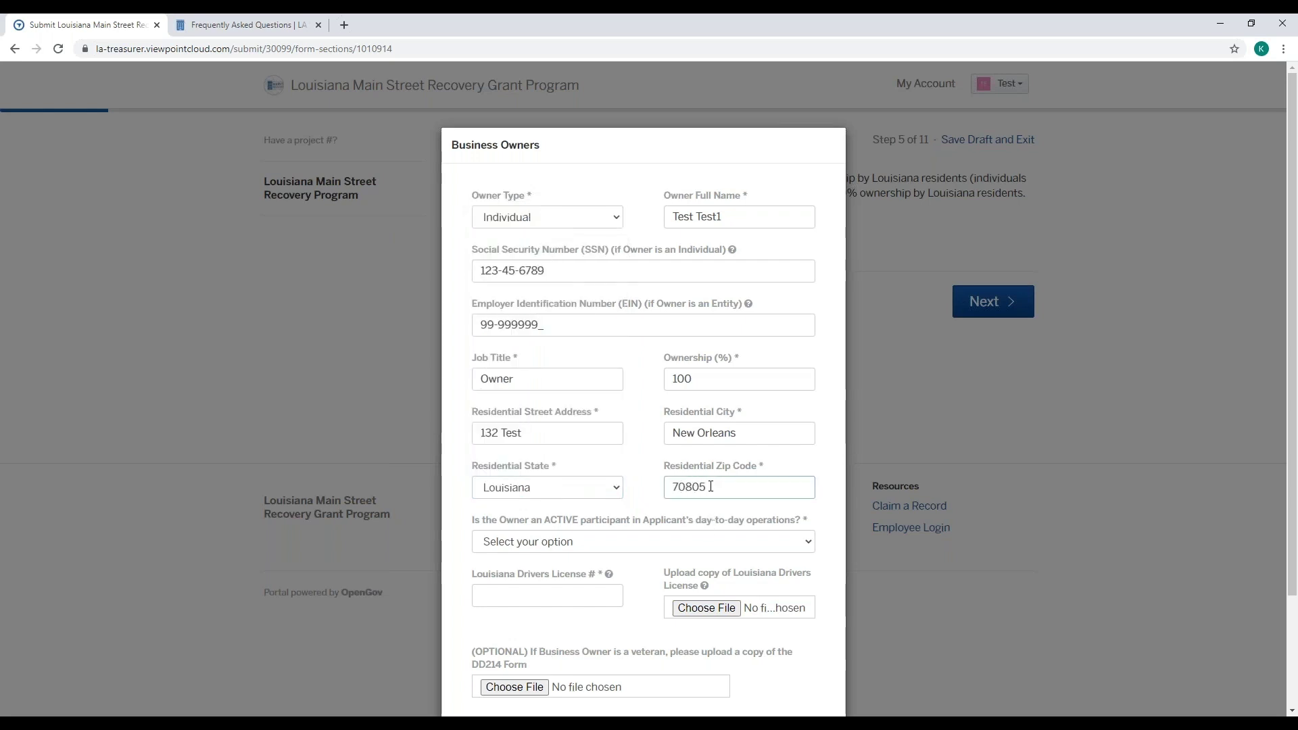
- Answer Yes to whether the owner is an ACTIVE participant
{"action": "scroll", "coordinate": [711, 484], "scroll_direction": "down", "scroll_amount": 1}
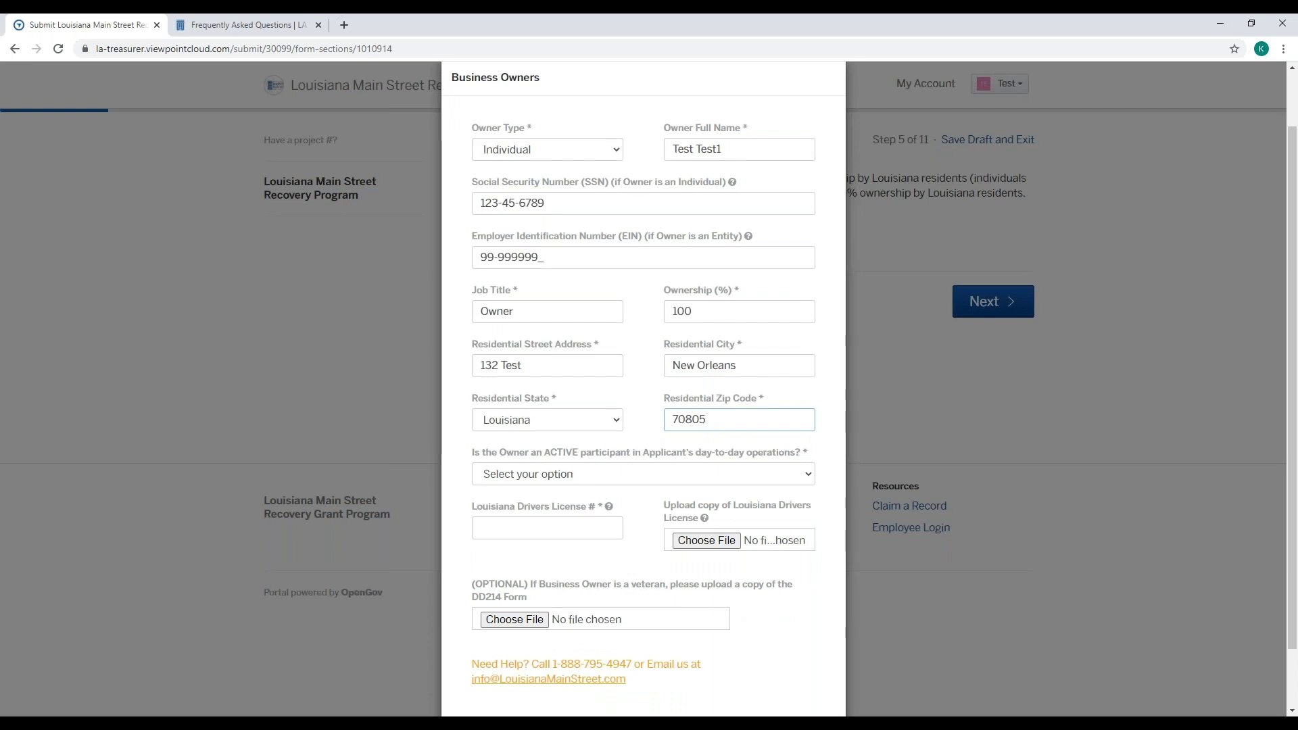
{"action": "left_click", "coordinate": [707, 475]}
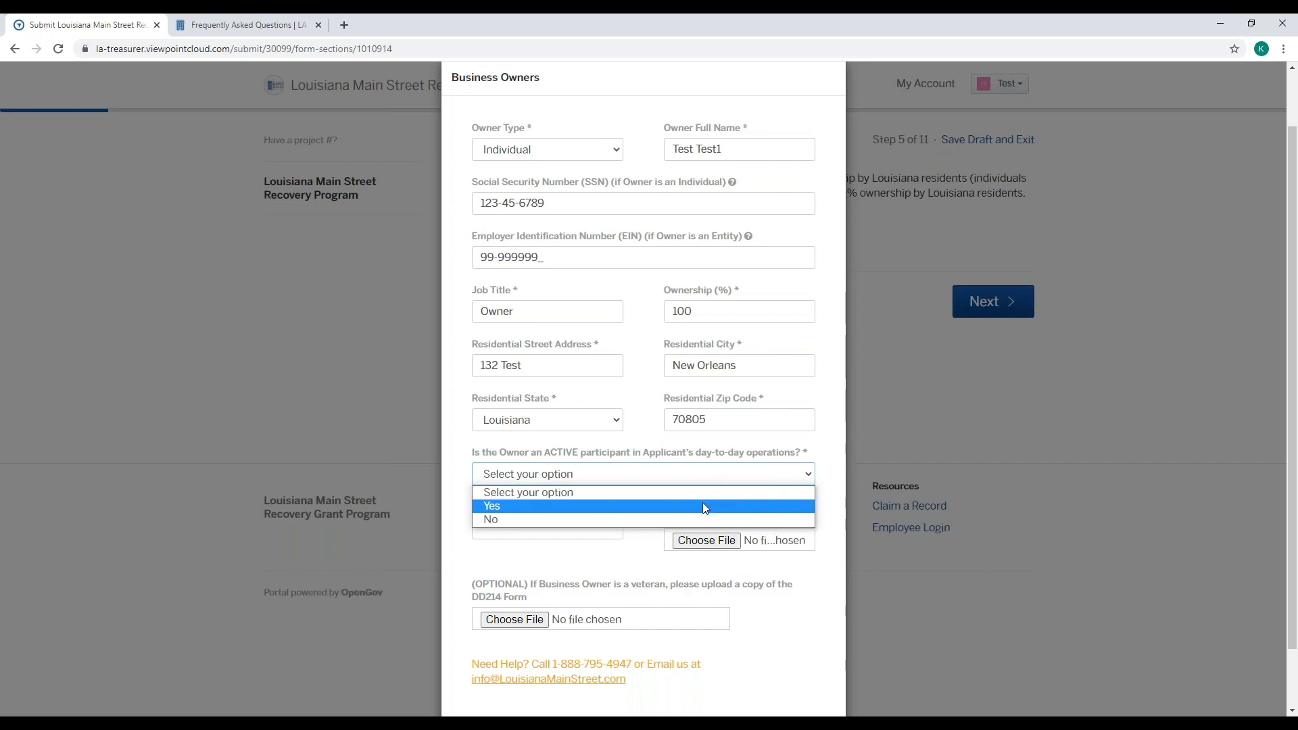
{"action": "left_click", "coordinate": [704, 507]}
{"action": "scroll", "coordinate": [645, 553], "scroll_direction": "down", "scroll_amount": 1}
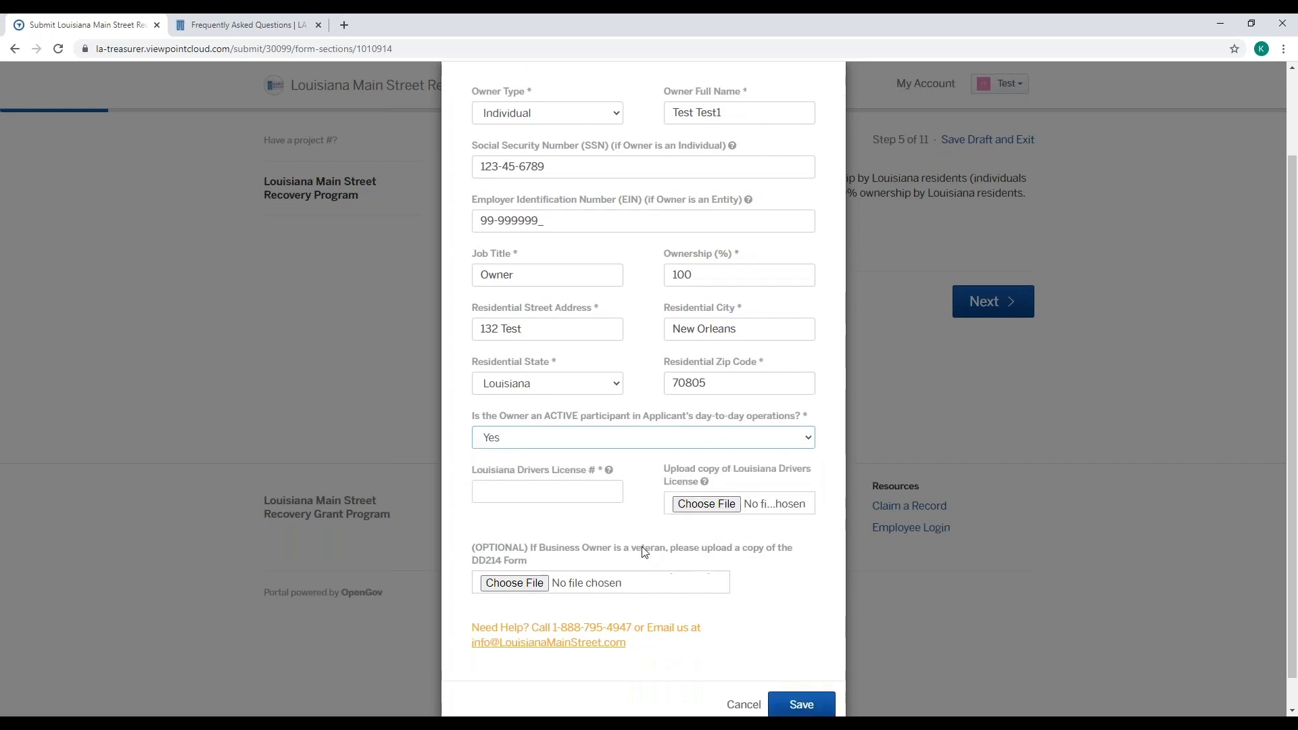
- Type the owner's license number into the Louisiana Drivers License # field
{"action": "left_click", "coordinate": [591, 464]}
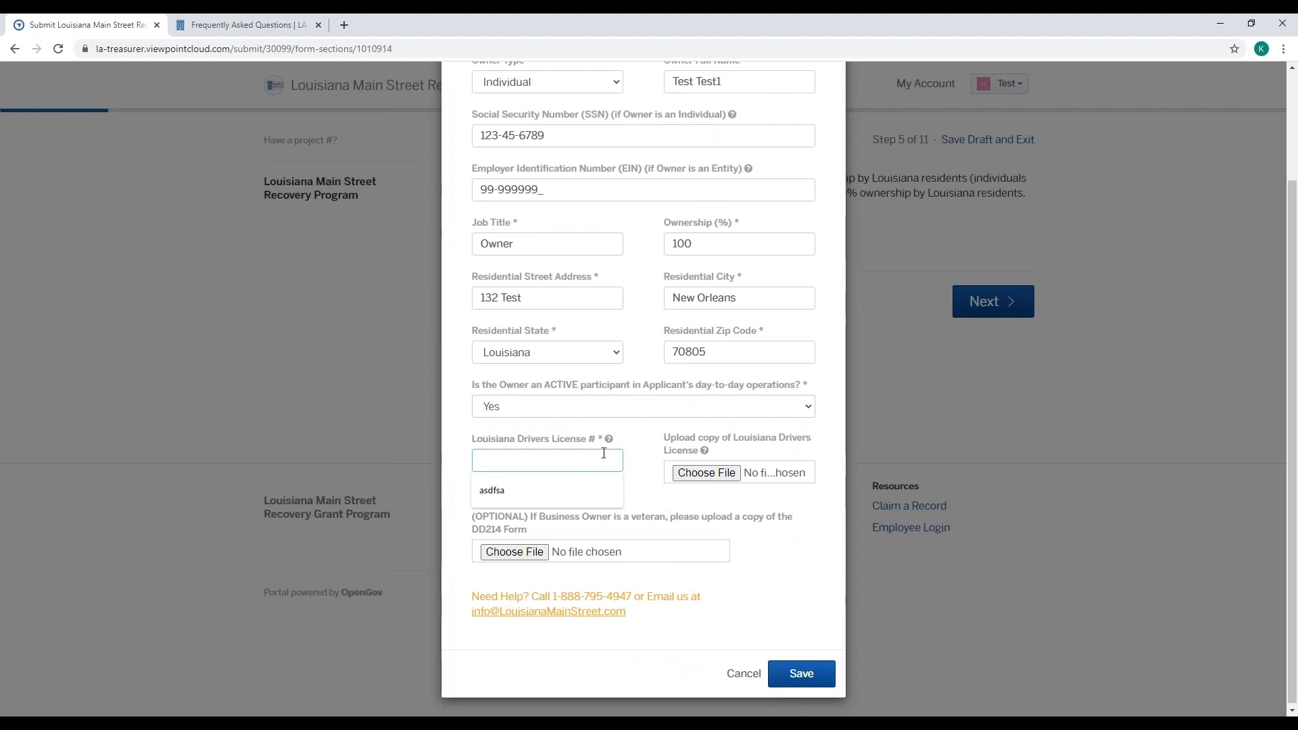
{"action": "mouse_move", "coordinate": [609, 441]}
{"action": "type", "text": "12345678"}
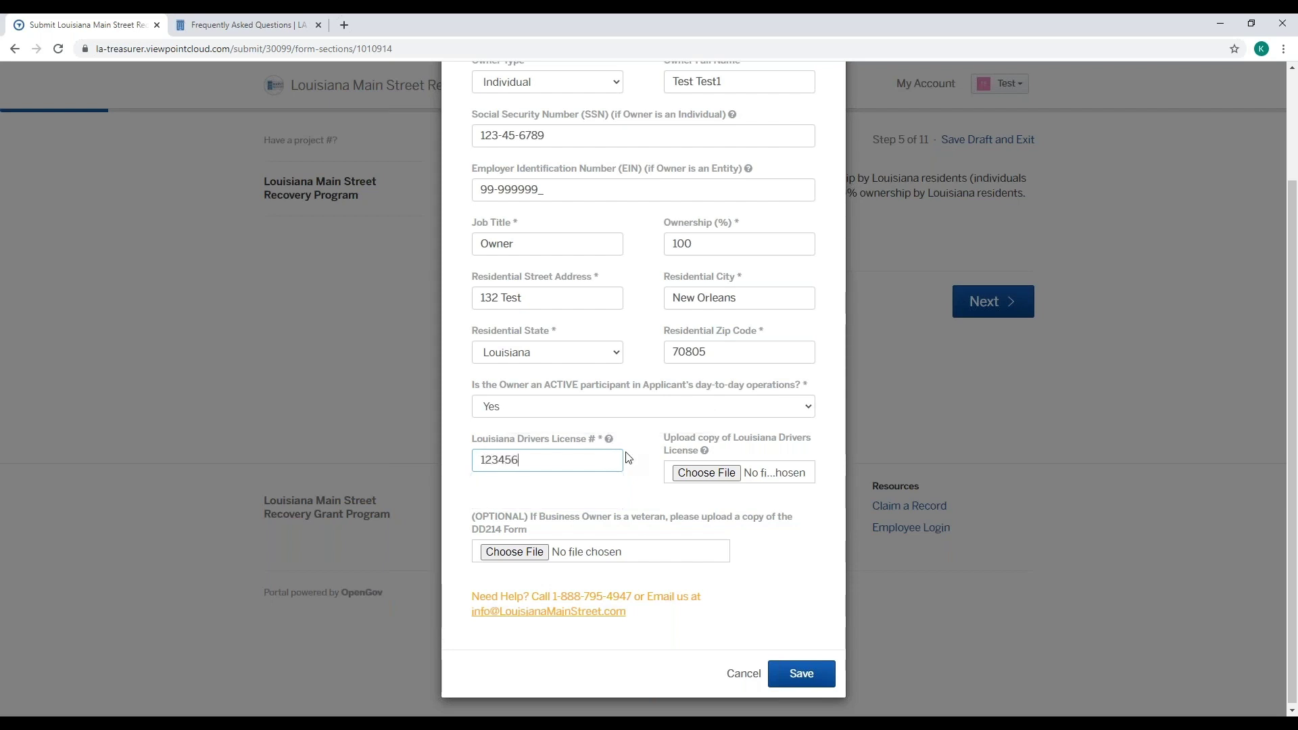
{"action": "type", "text": "9"}
- Save the owner, cancel an empty second owner entry, and advance to Eligibility Information
{"action": "left_click", "coordinate": [803, 674]}
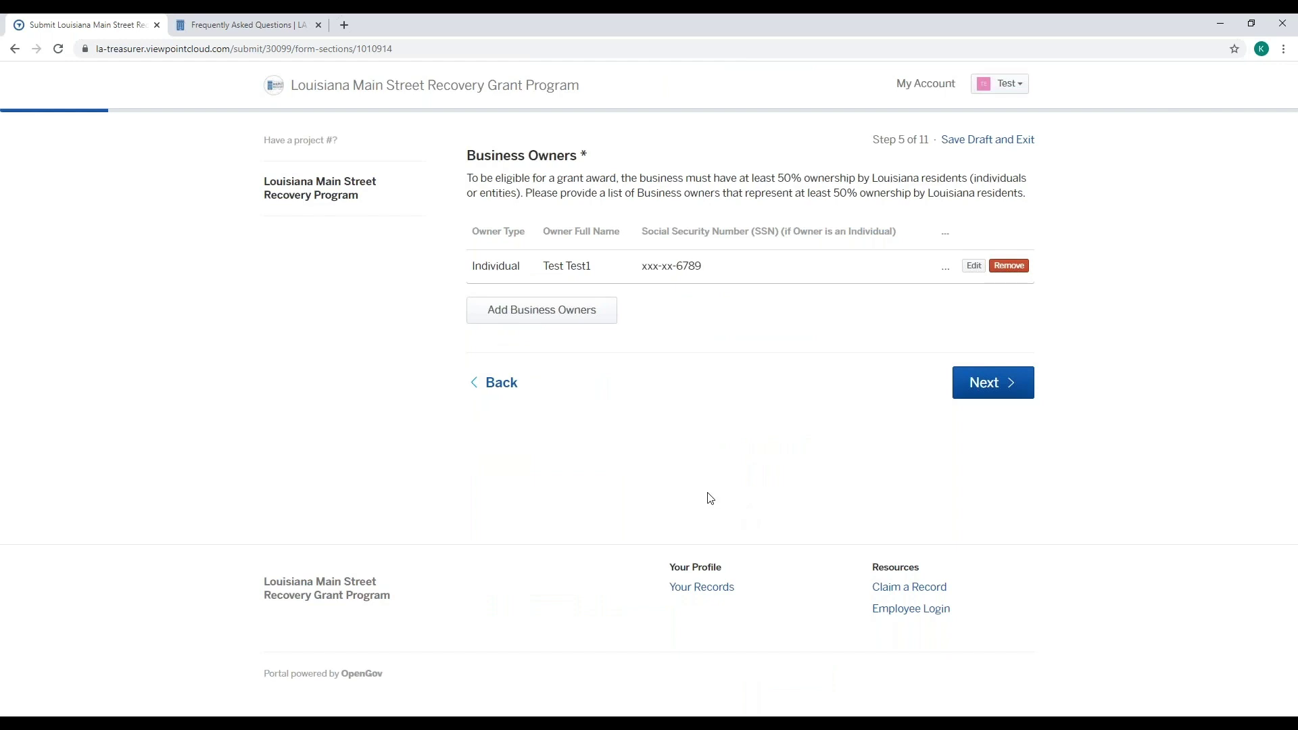
{"action": "left_click", "coordinate": [589, 325]}
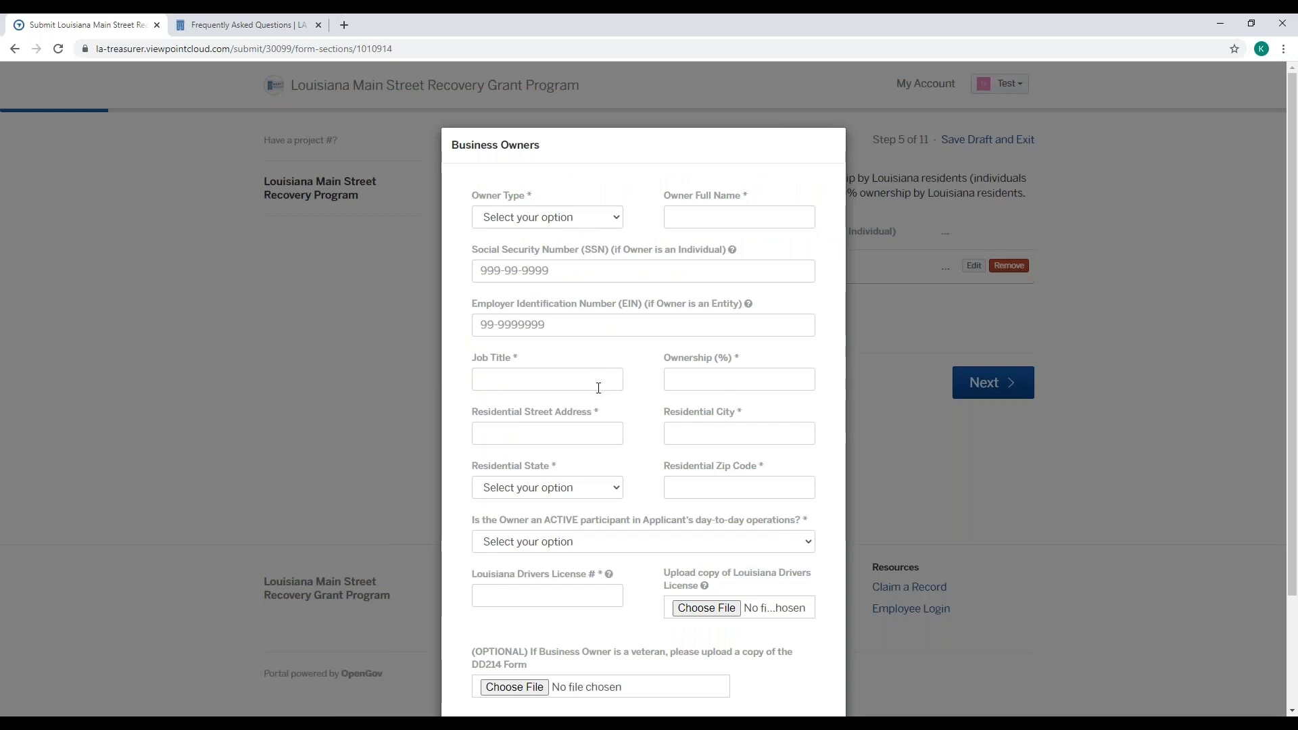
{"action": "scroll", "coordinate": [598, 388], "scroll_direction": "down", "scroll_amount": 3}
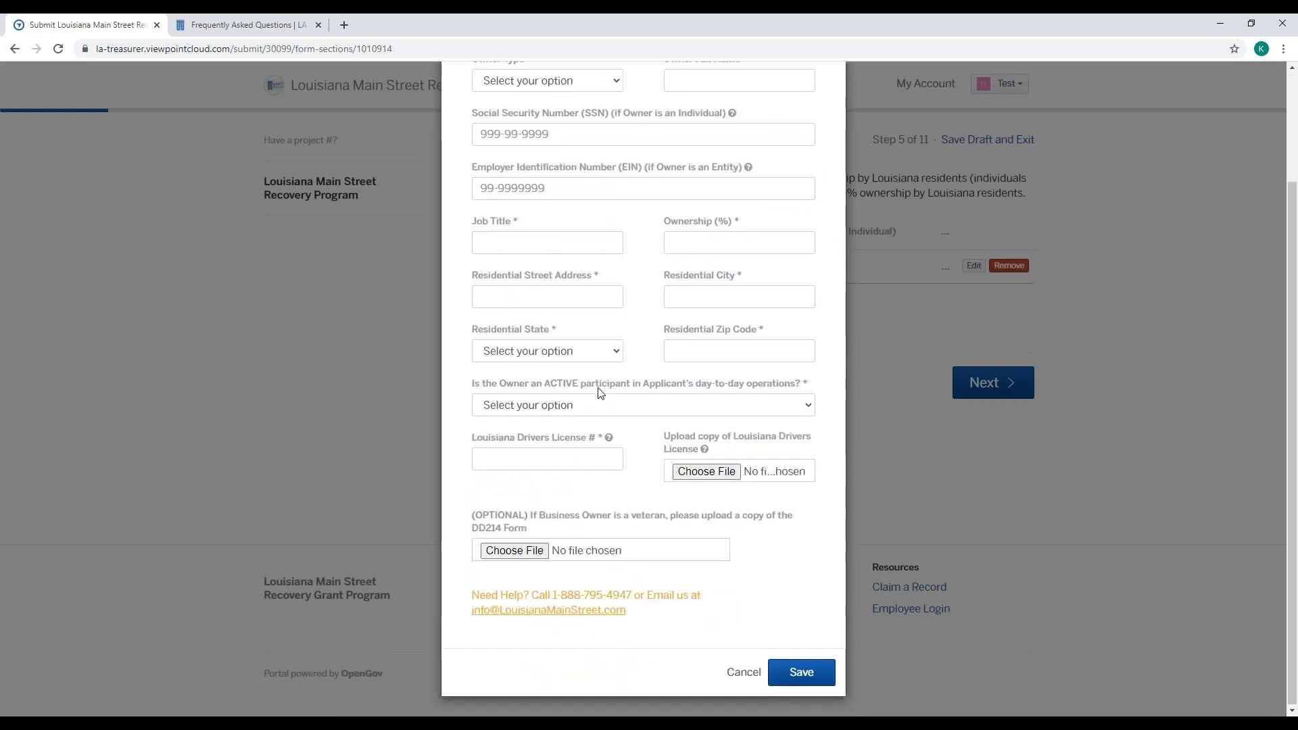
{"action": "left_click", "coordinate": [738, 673]}
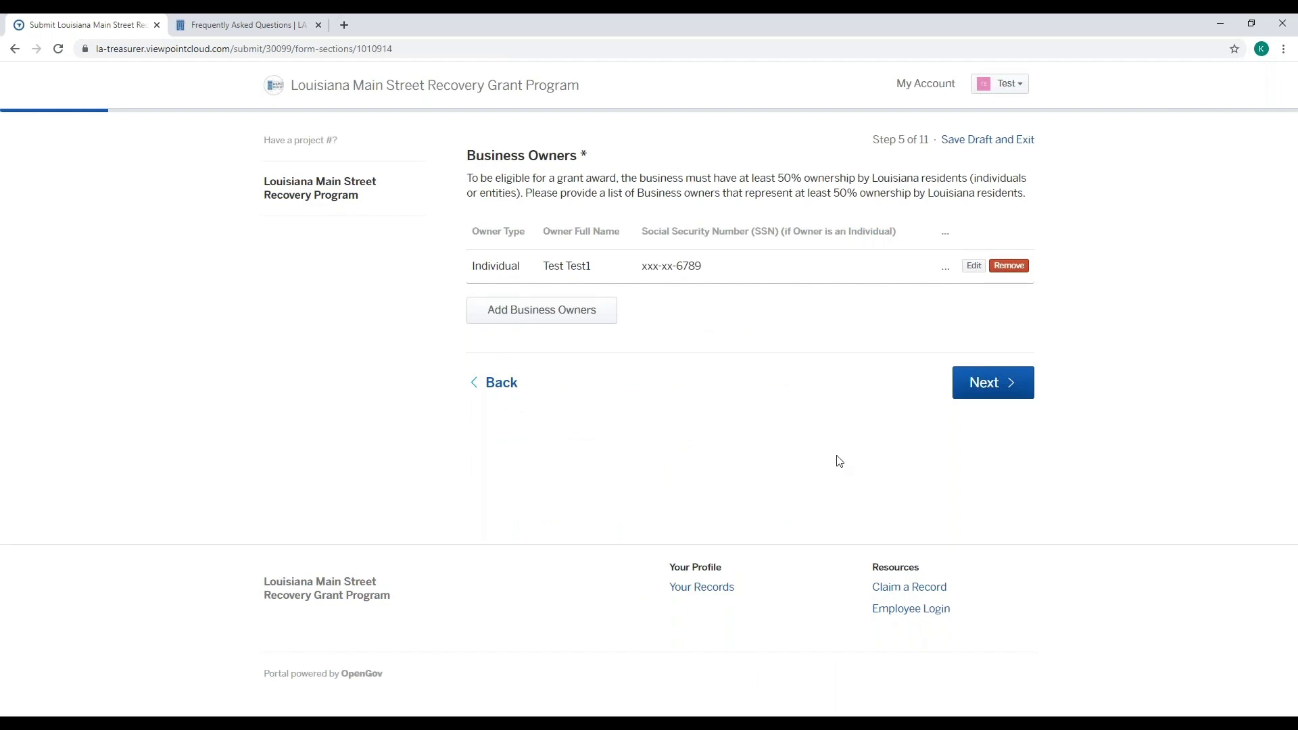
{"action": "left_click", "coordinate": [977, 400]}
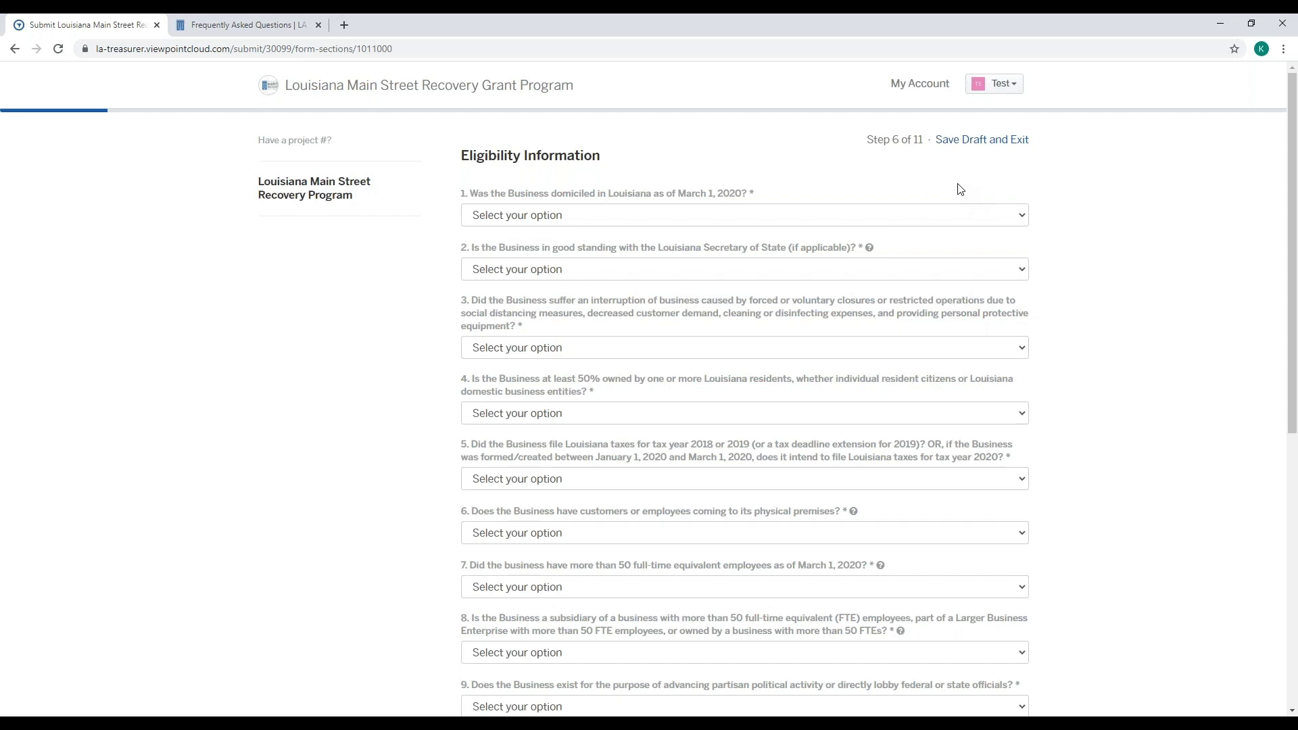
- Answer Yes to questions 1–3: Louisiana domicile, good standing and business interruption
{"action": "left_click", "coordinate": [827, 214]}
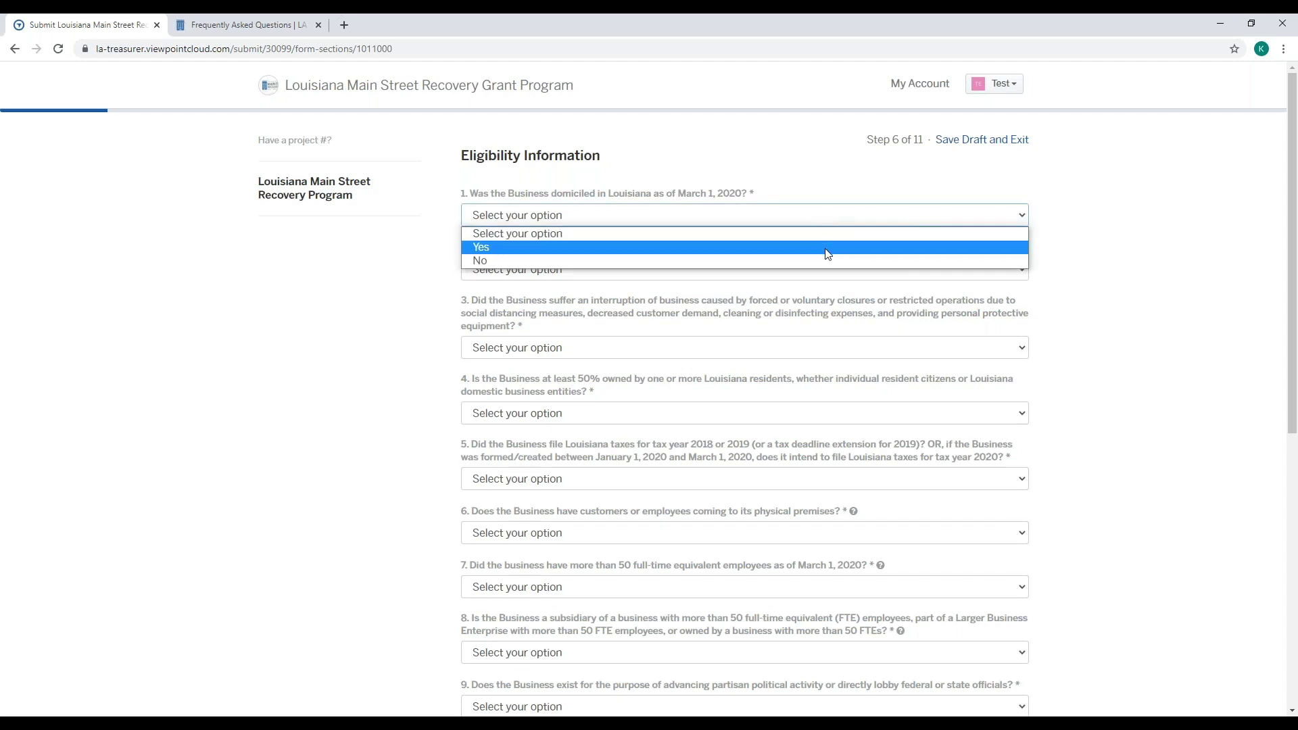
{"action": "left_click", "coordinate": [826, 248]}
{"action": "left_click", "coordinate": [1090, 252]}
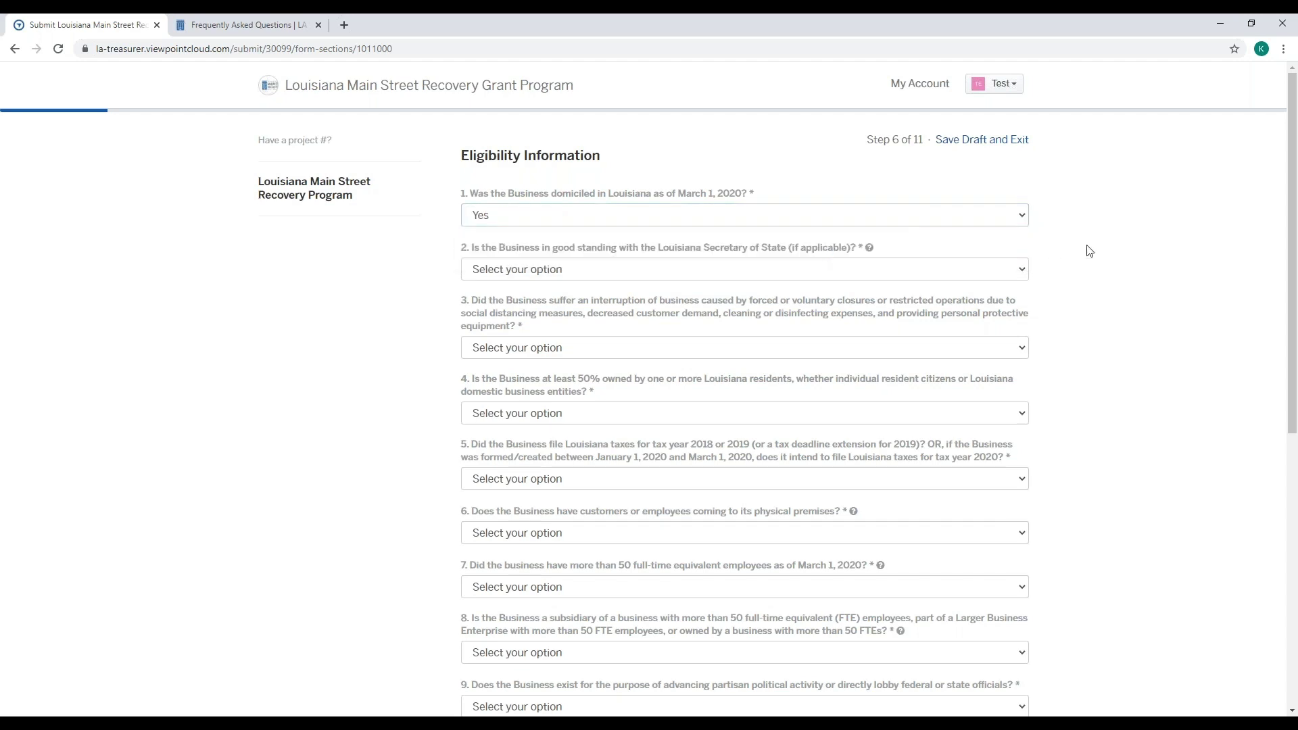
{"action": "scroll", "coordinate": [1090, 253], "scroll_direction": "down", "scroll_amount": 1}
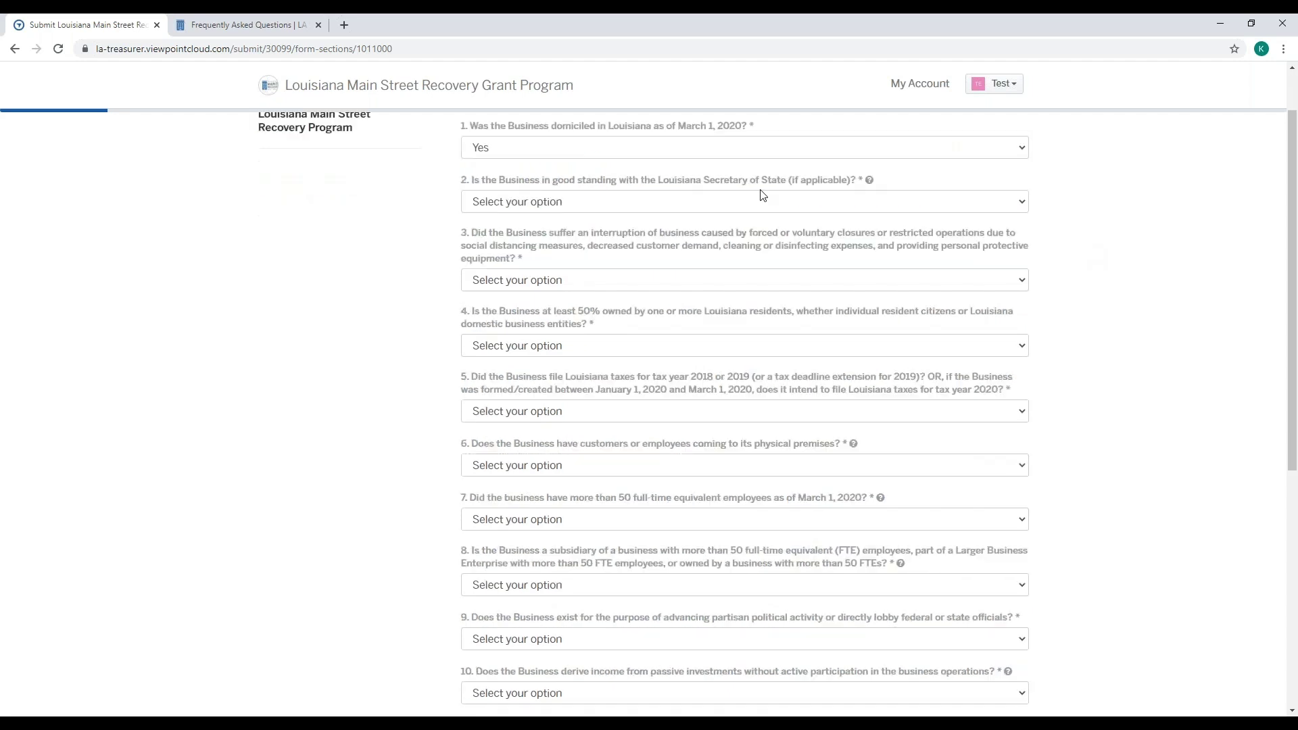
{"action": "mouse_move", "coordinate": [871, 188]}
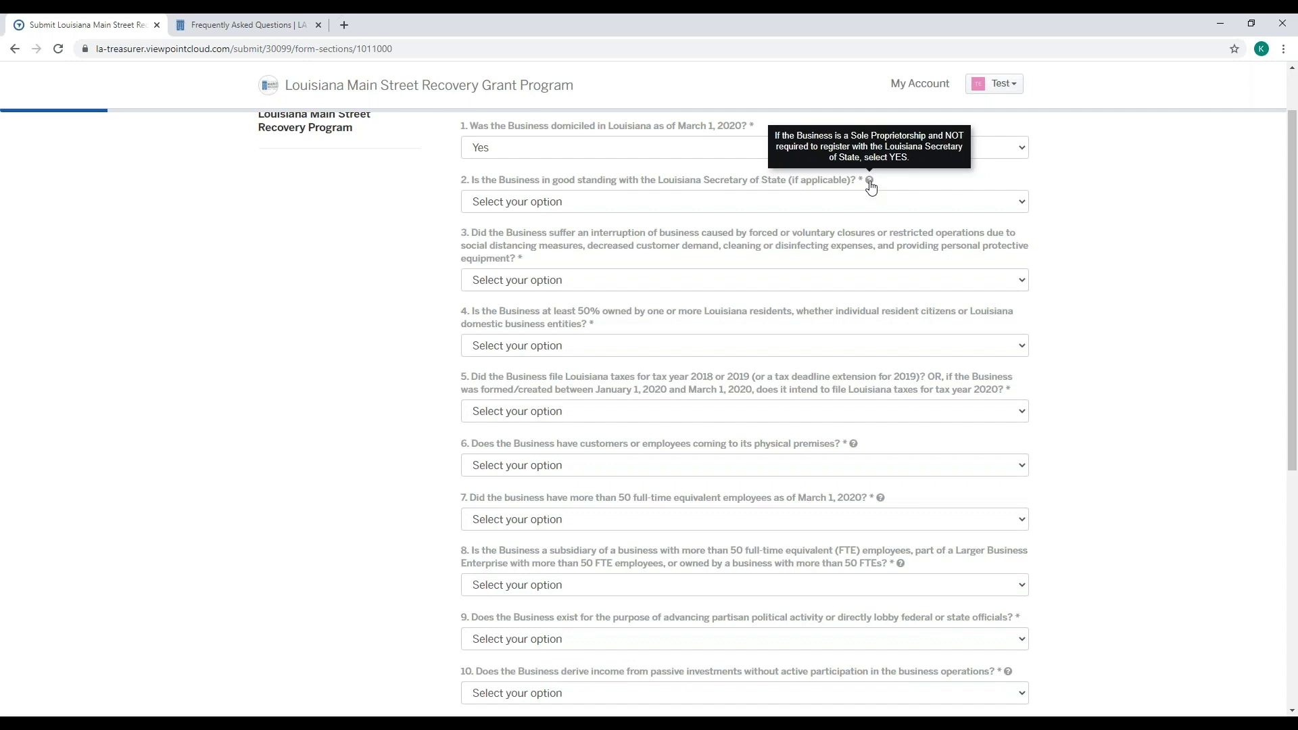
{"action": "left_click", "coordinate": [869, 201]}
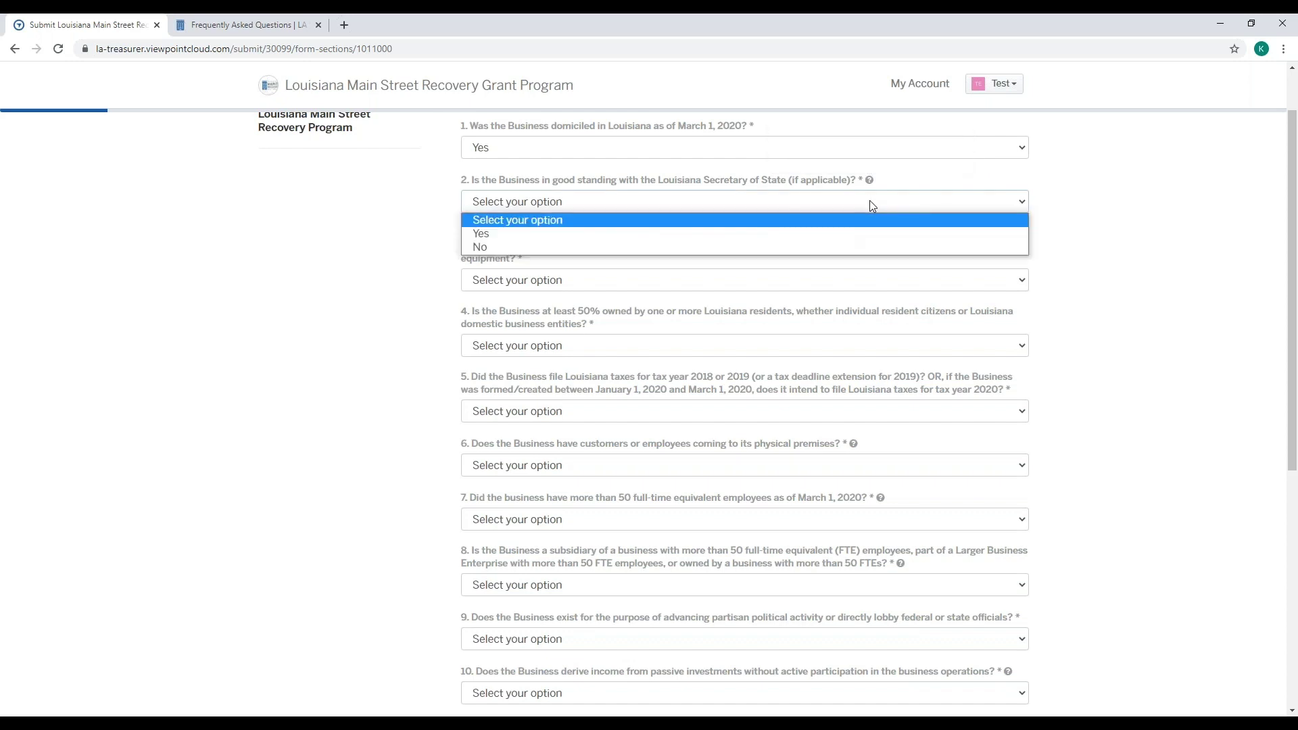
{"action": "left_click", "coordinate": [865, 234]}
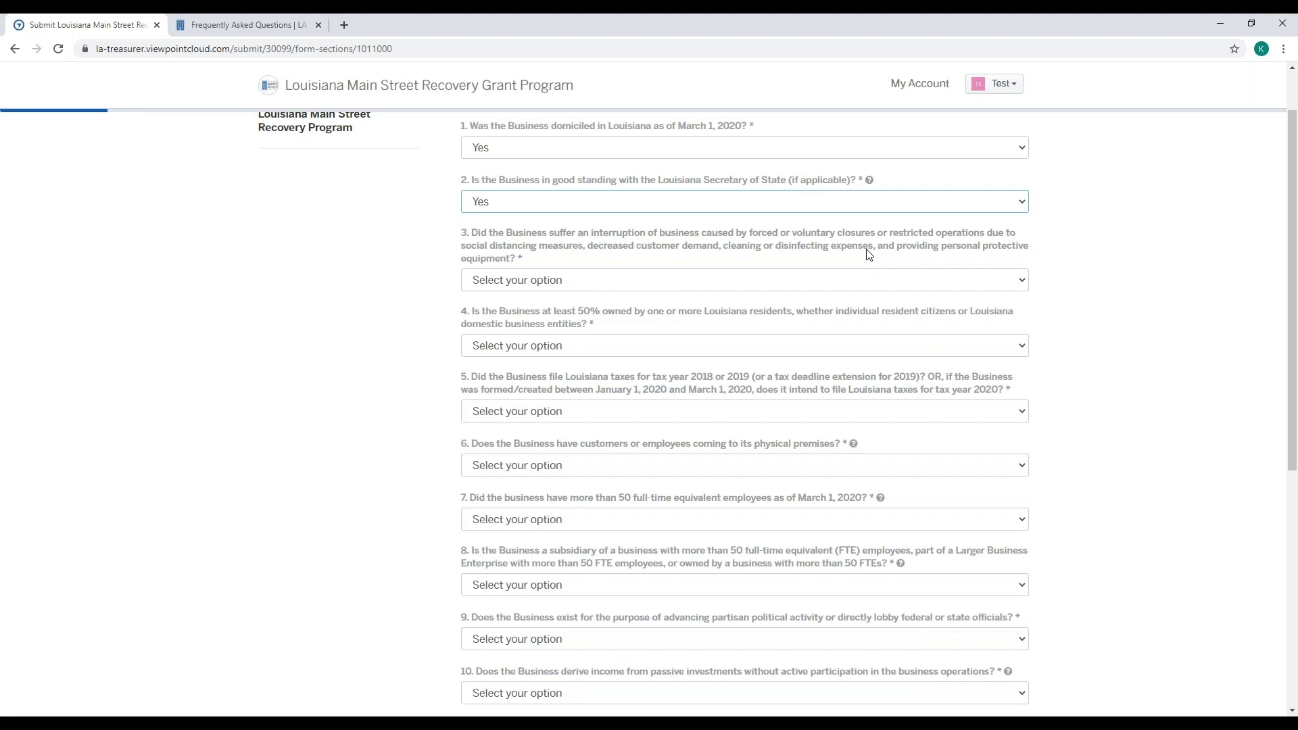
{"action": "left_click", "coordinate": [721, 280]}
{"action": "left_click", "coordinate": [720, 312]}
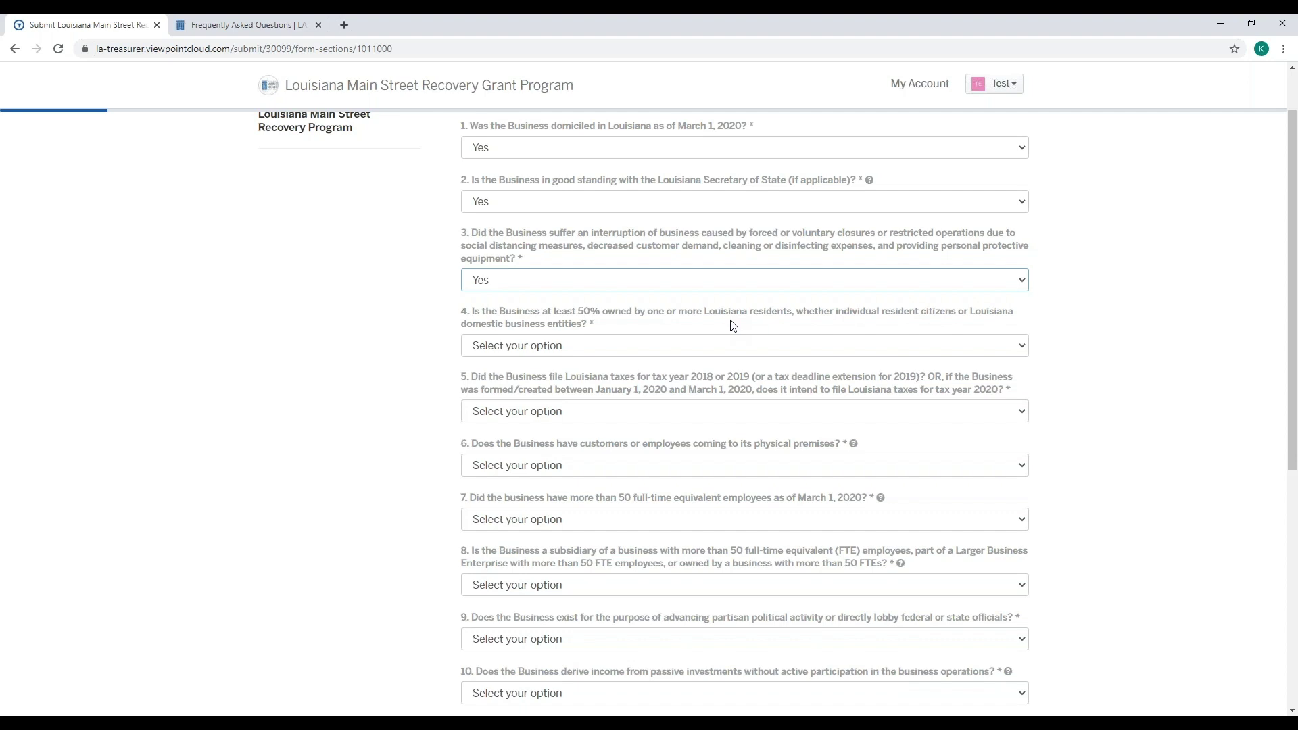
- Answer Yes to question 4 about Louisiana ownership
{"action": "left_click", "coordinate": [732, 348]}
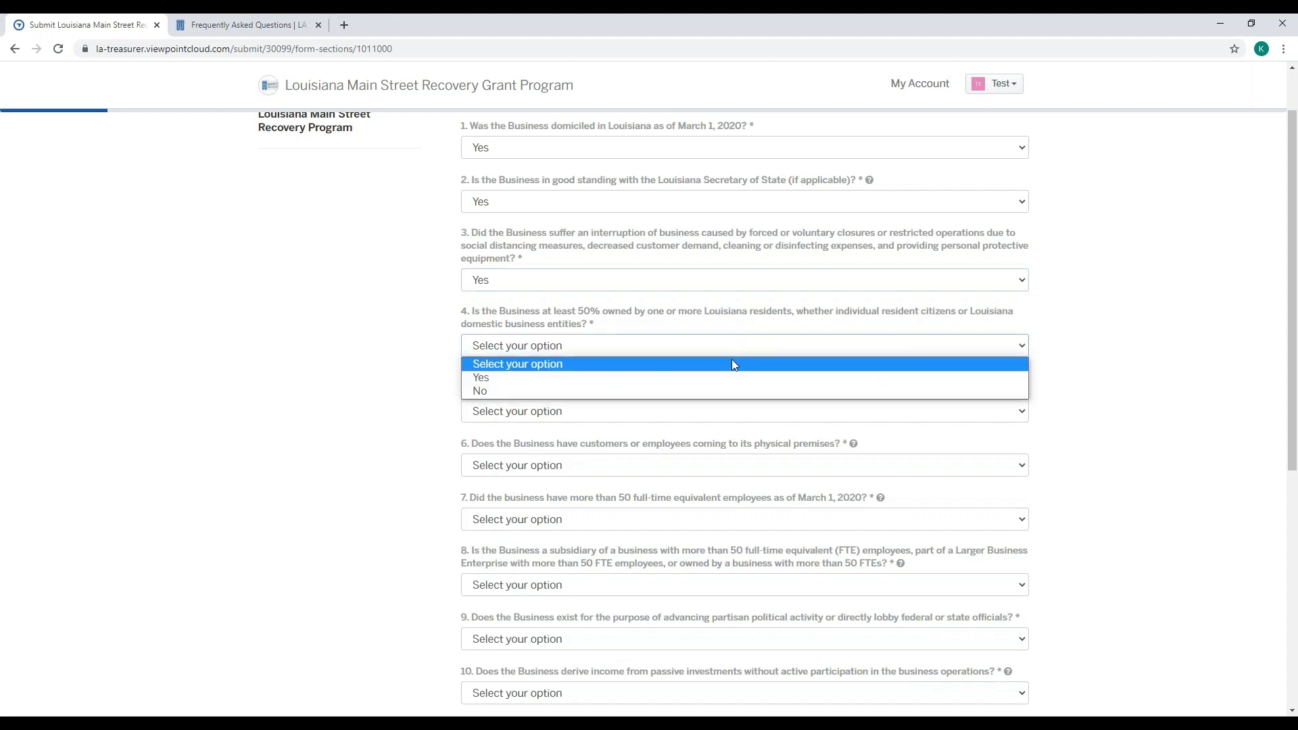
{"action": "left_click", "coordinate": [739, 380]}
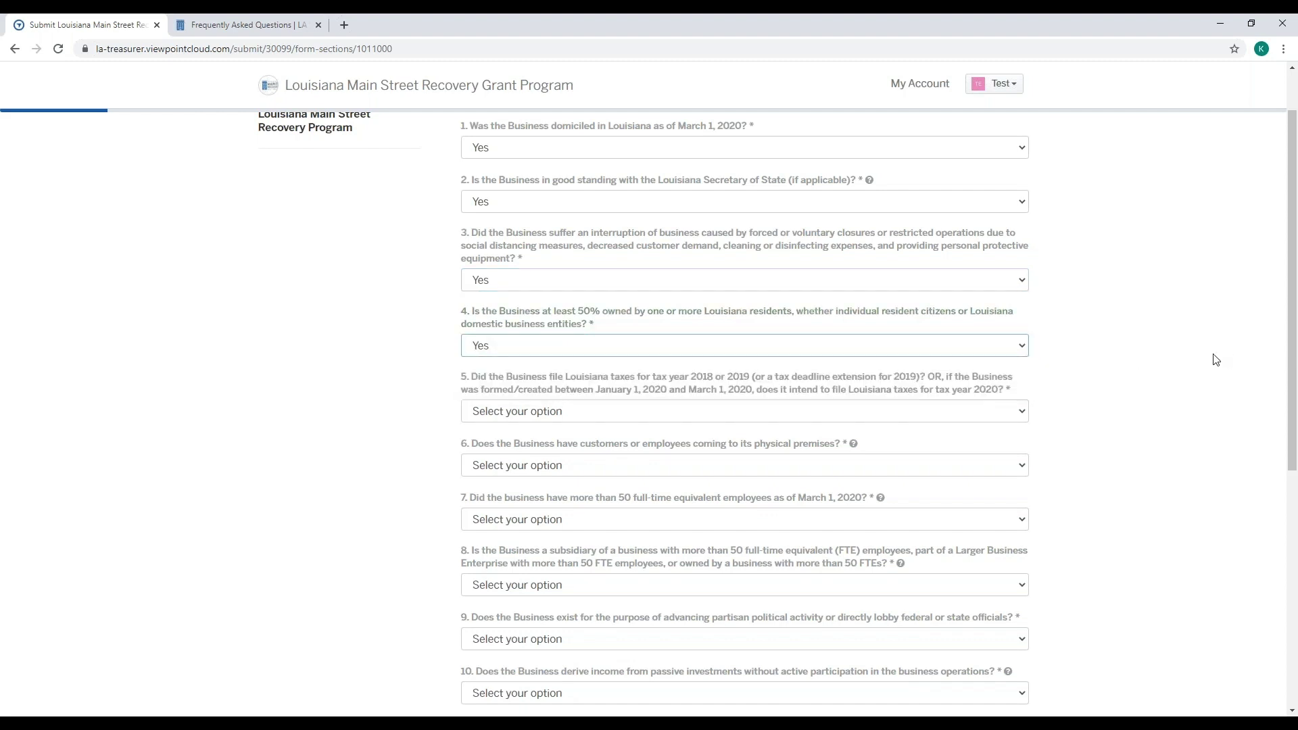
{"action": "scroll", "coordinate": [1219, 357], "scroll_direction": "down", "scroll_amount": 1}
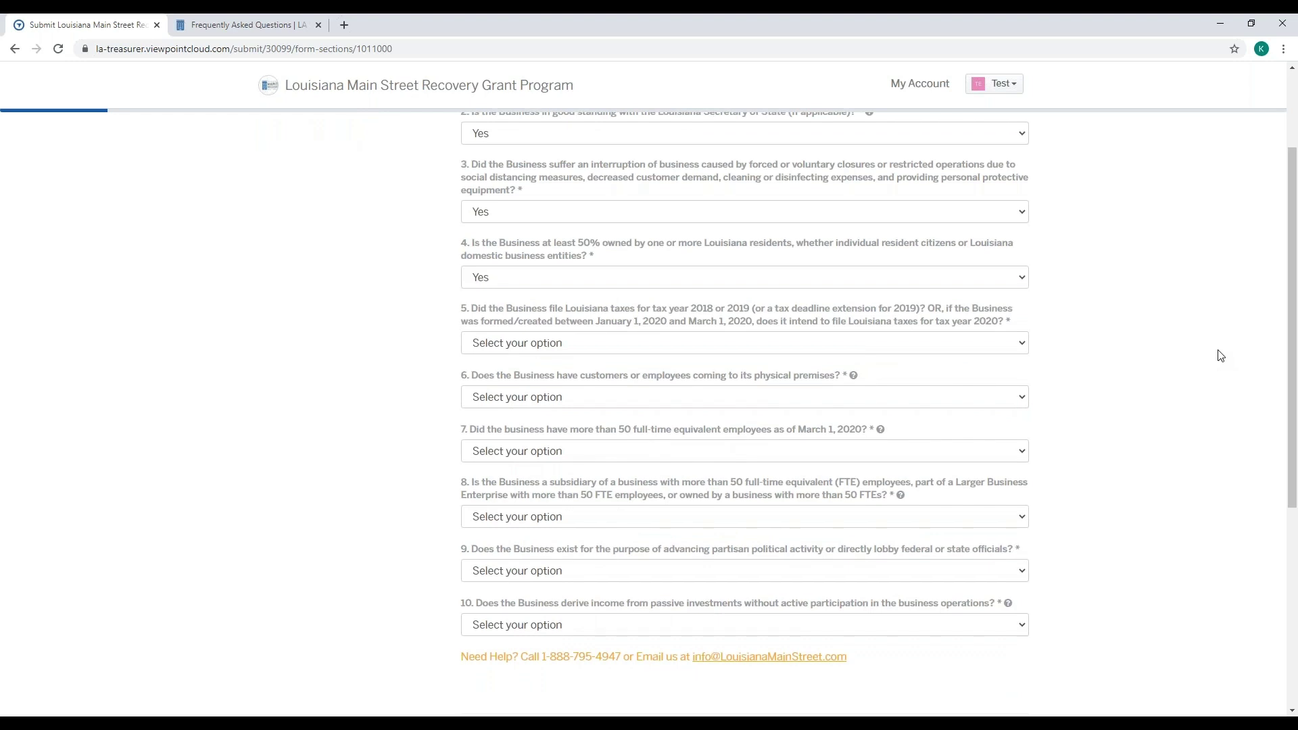
{"action": "scroll", "coordinate": [1221, 356], "scroll_direction": "down", "scroll_amount": 1}
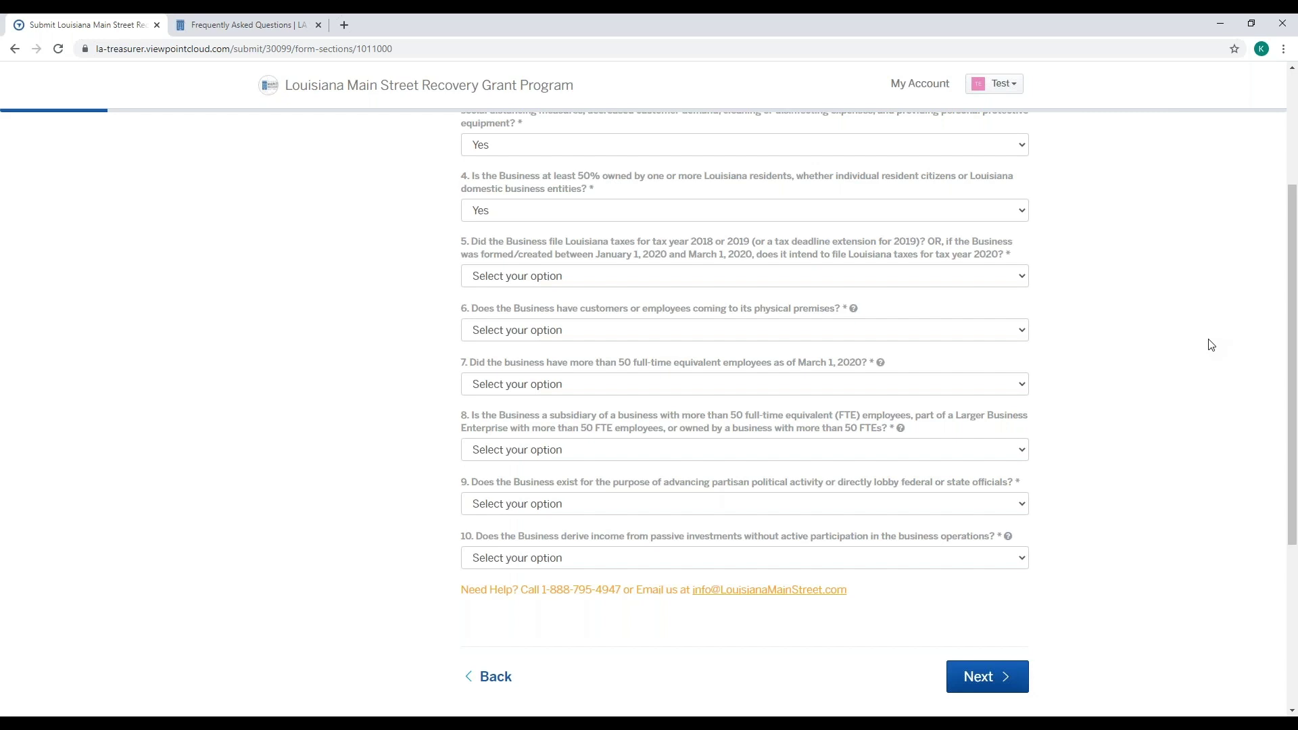
- Set question 5 to Yes, 5a (2018 taxes) to No and 5b (2019 taxes) to Yes
{"action": "left_click", "coordinate": [719, 277]}
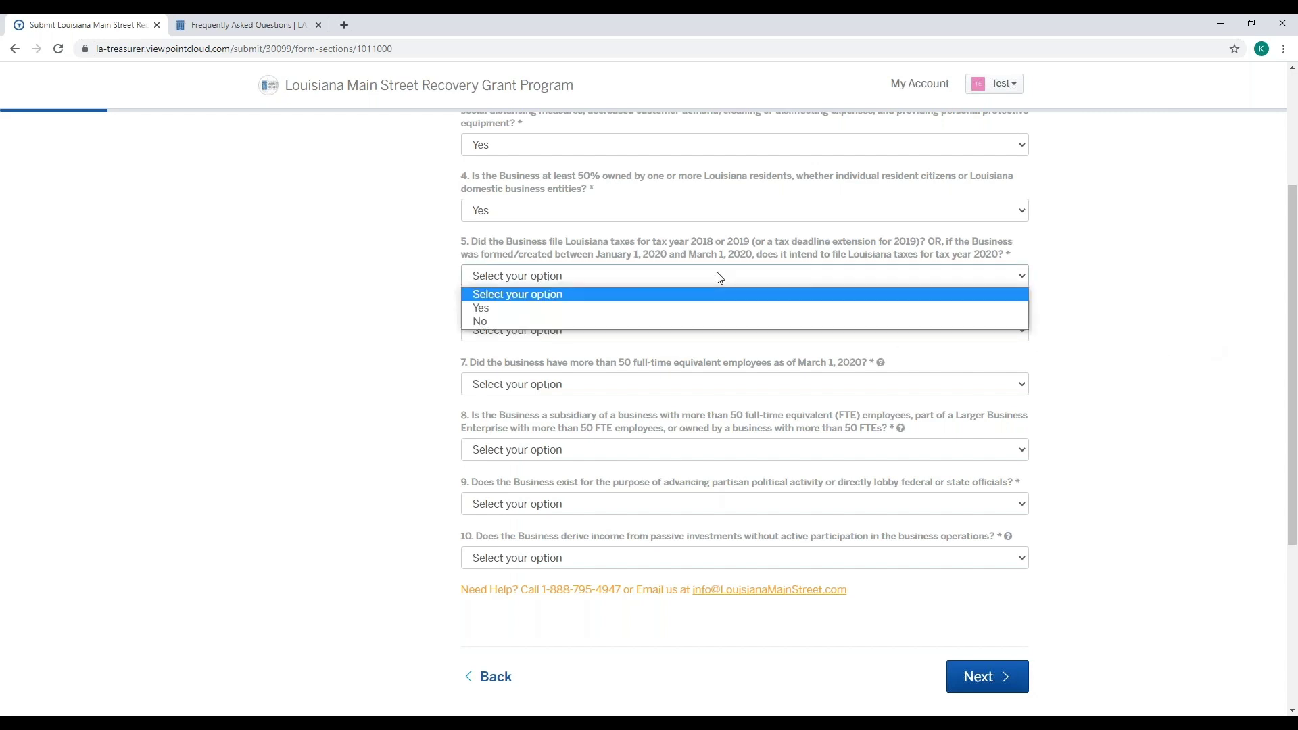
{"action": "left_click", "coordinate": [719, 309]}
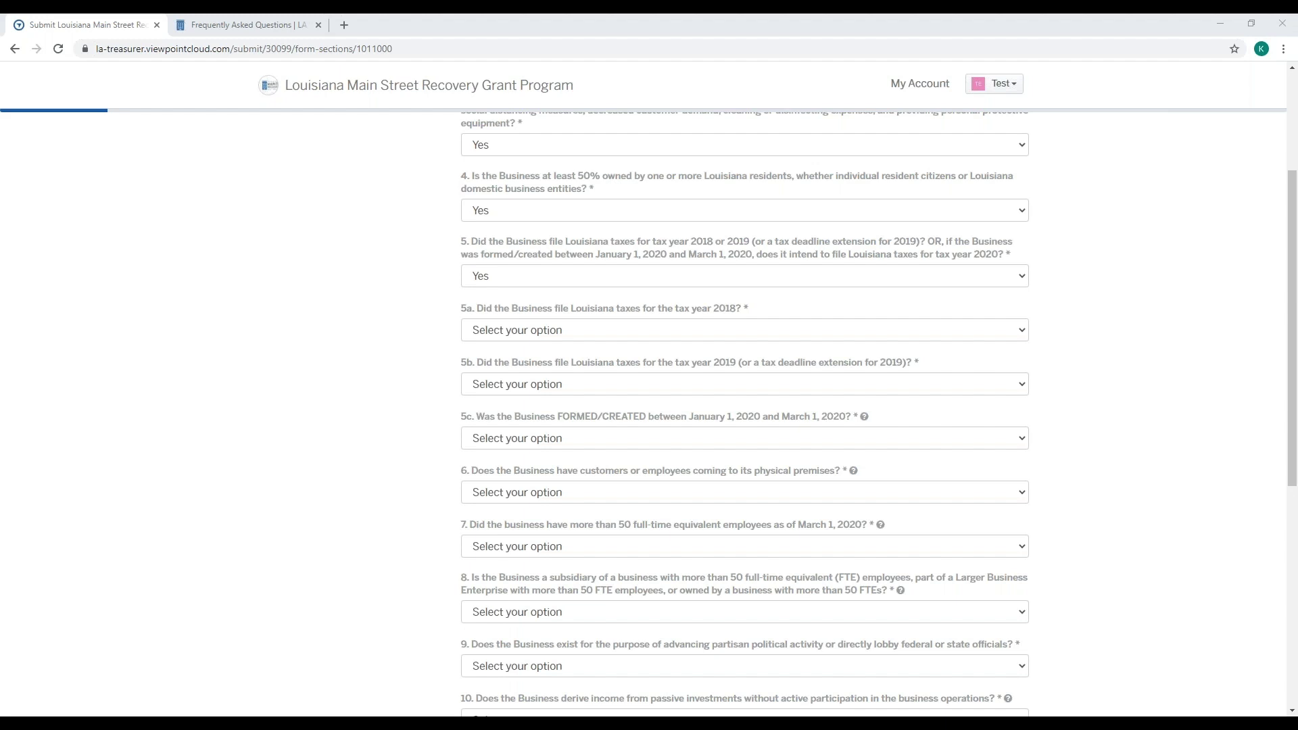
{"action": "left_click", "coordinate": [629, 333]}
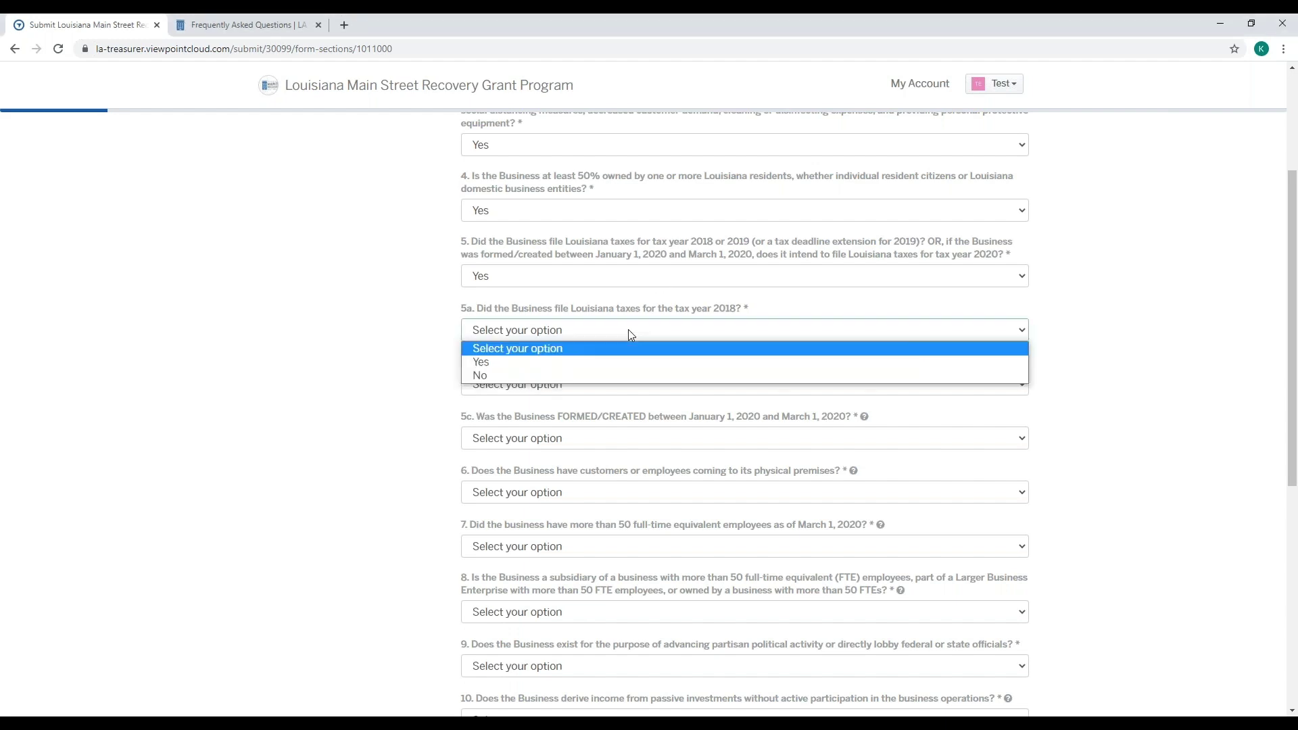
{"action": "left_click", "coordinate": [614, 376]}
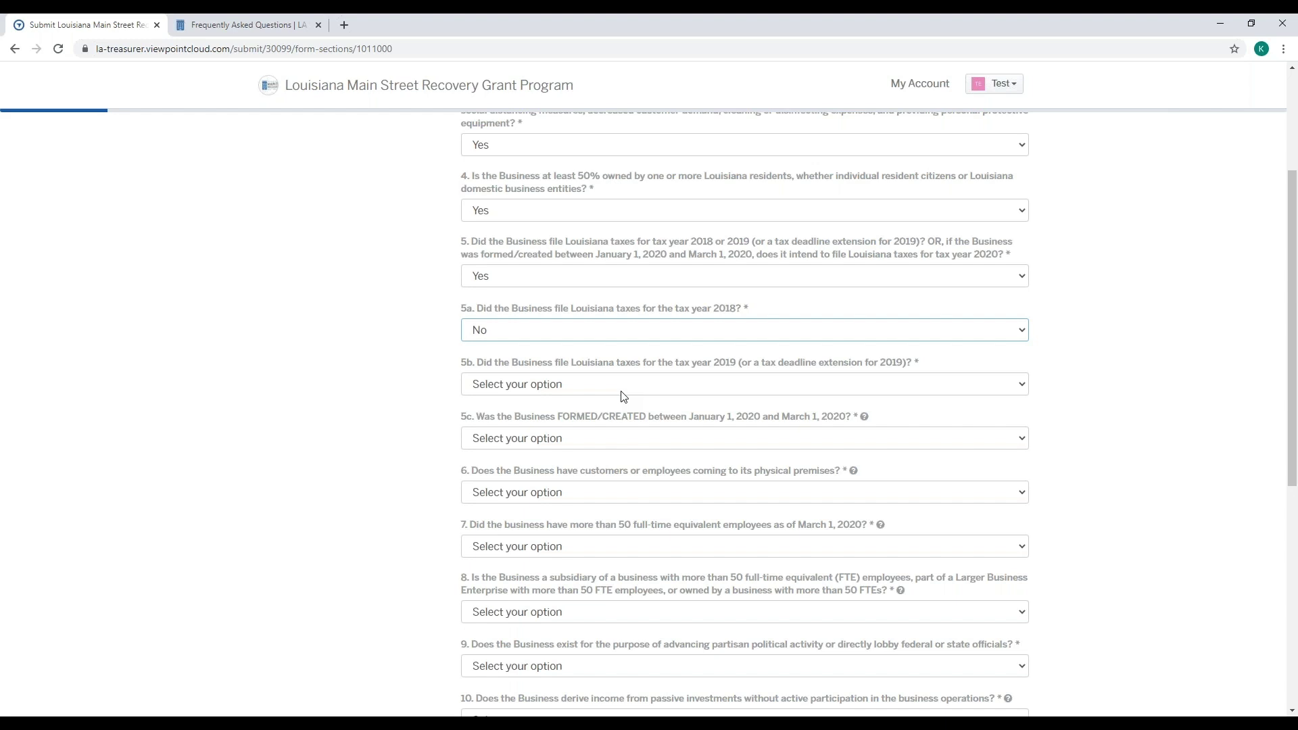
{"action": "left_click", "coordinate": [622, 391]}
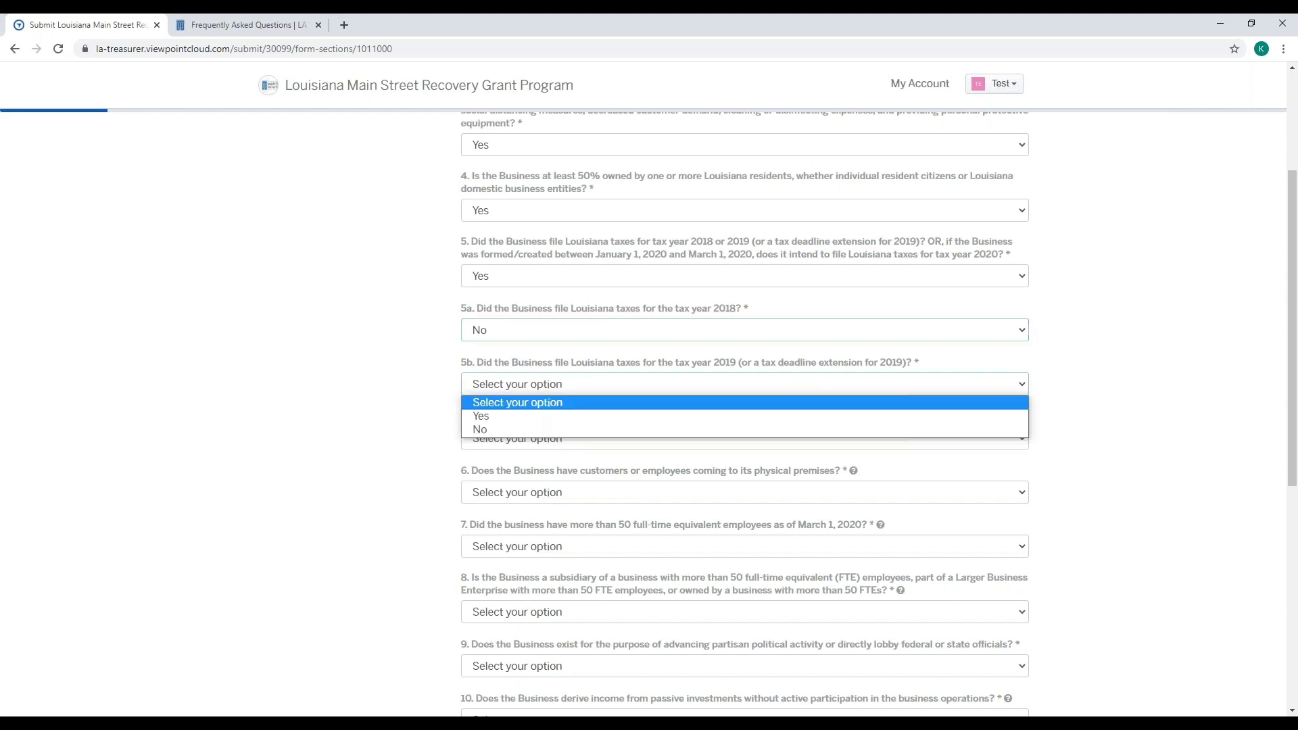
{"action": "left_click", "coordinate": [619, 417]}
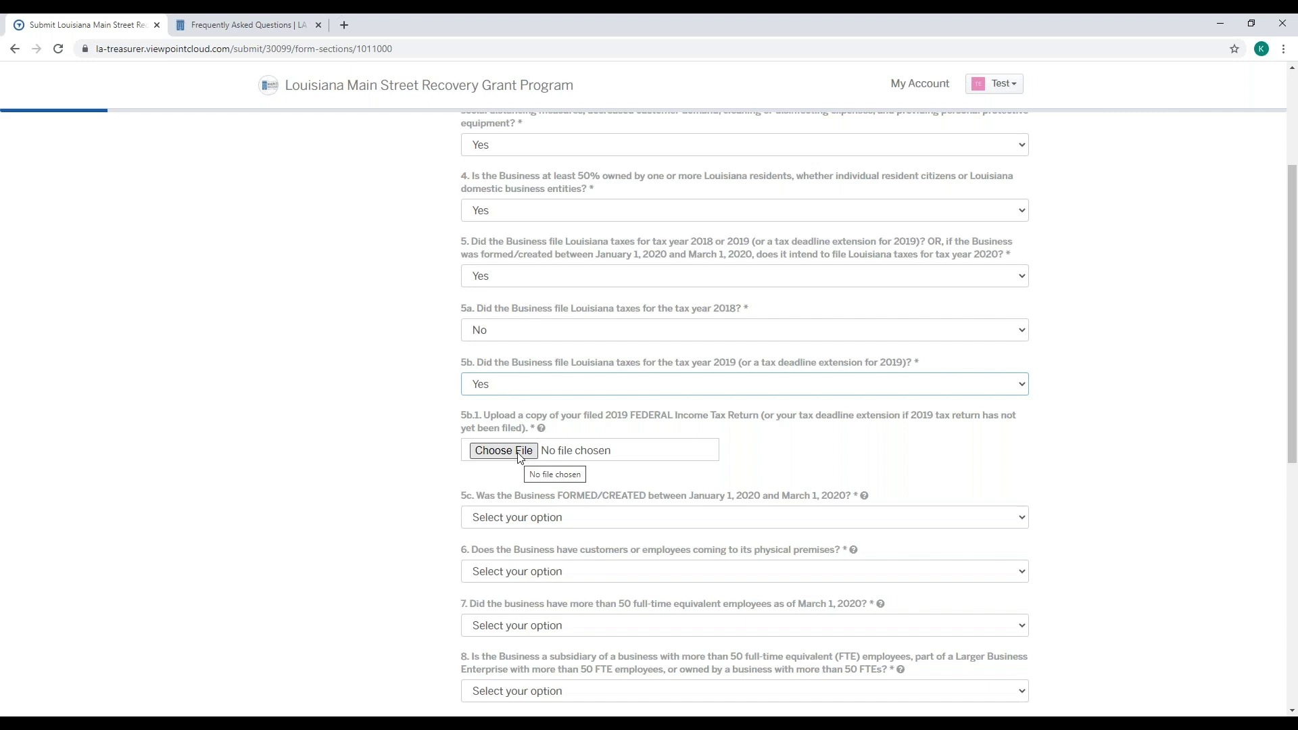
- Attach TEST 2019 Federal Tax Return.pdf for question 5b.1
{"action": "left_click", "coordinate": [1127, 459]}
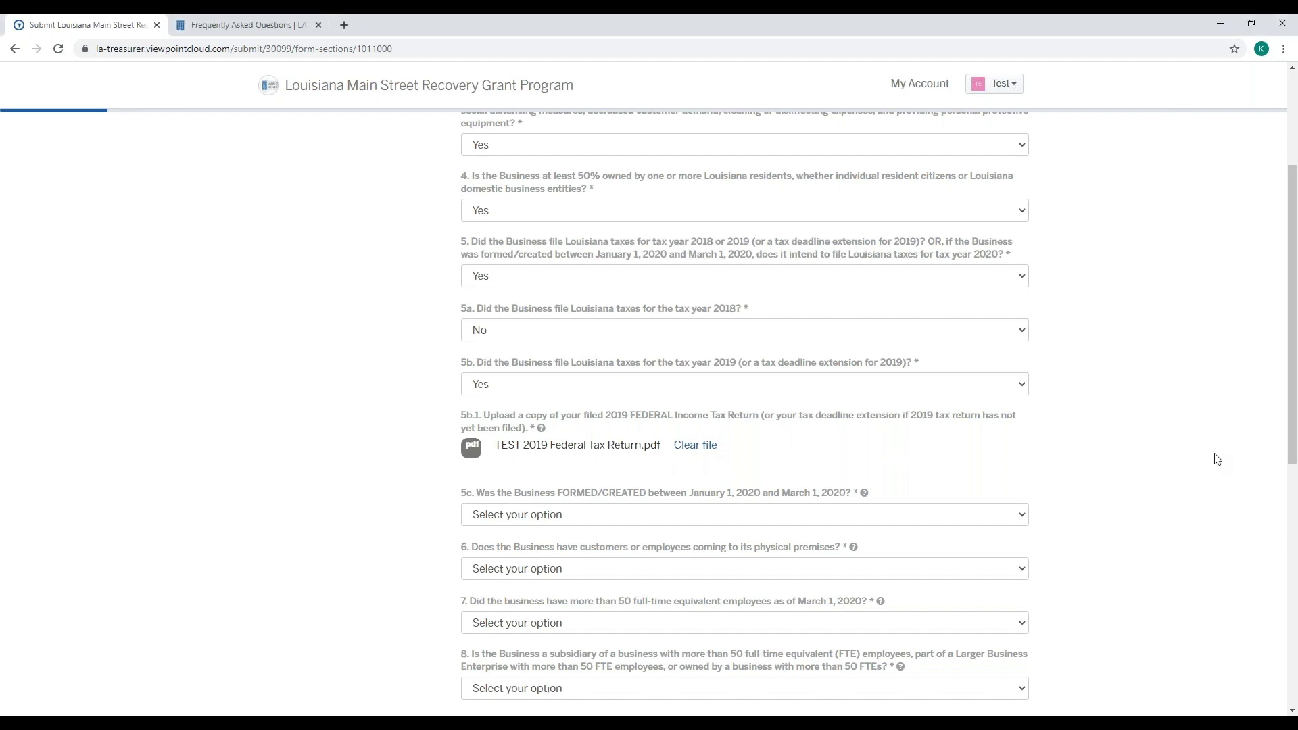
{"action": "scroll", "coordinate": [1215, 460], "scroll_direction": "down", "scroll_amount": 1}
{"action": "scroll", "coordinate": [1215, 460], "scroll_direction": "down", "scroll_amount": 1}
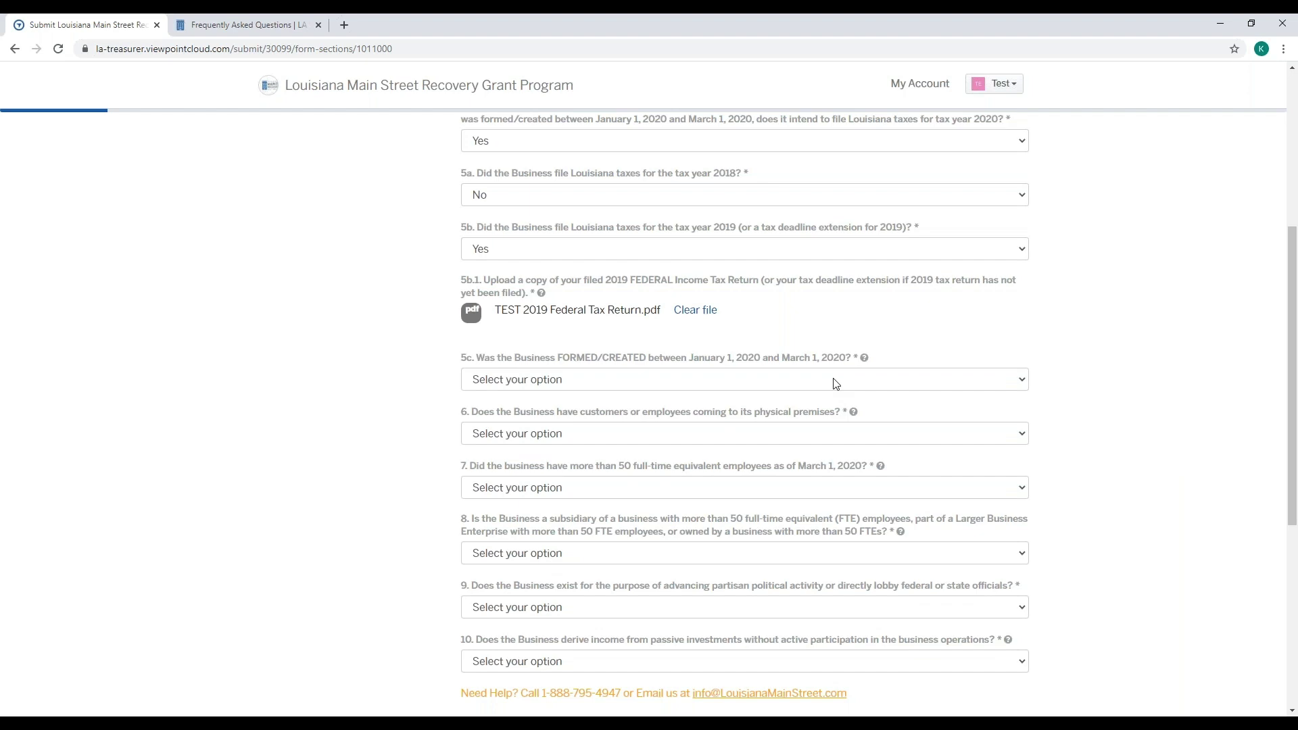
- Answer No to question 5c about being formed in early 2020
{"action": "left_click", "coordinate": [834, 382]}
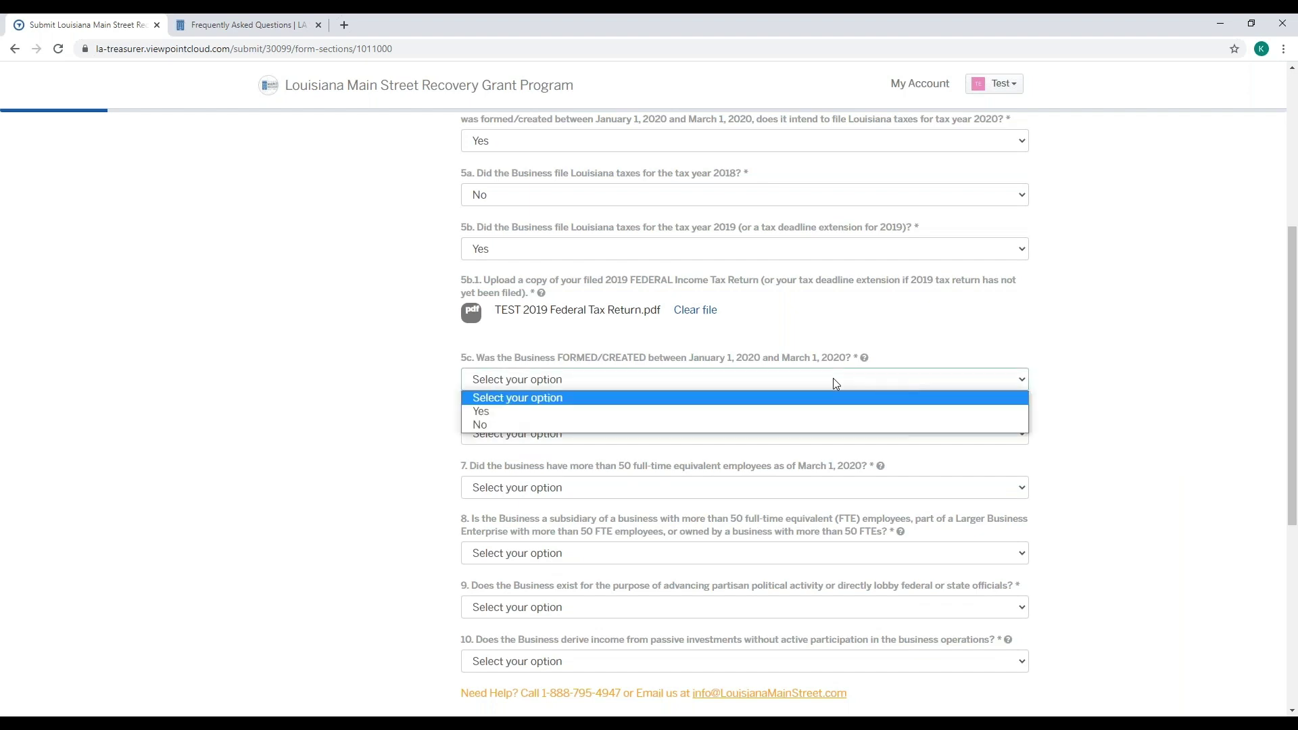
{"action": "left_click", "coordinate": [816, 425]}
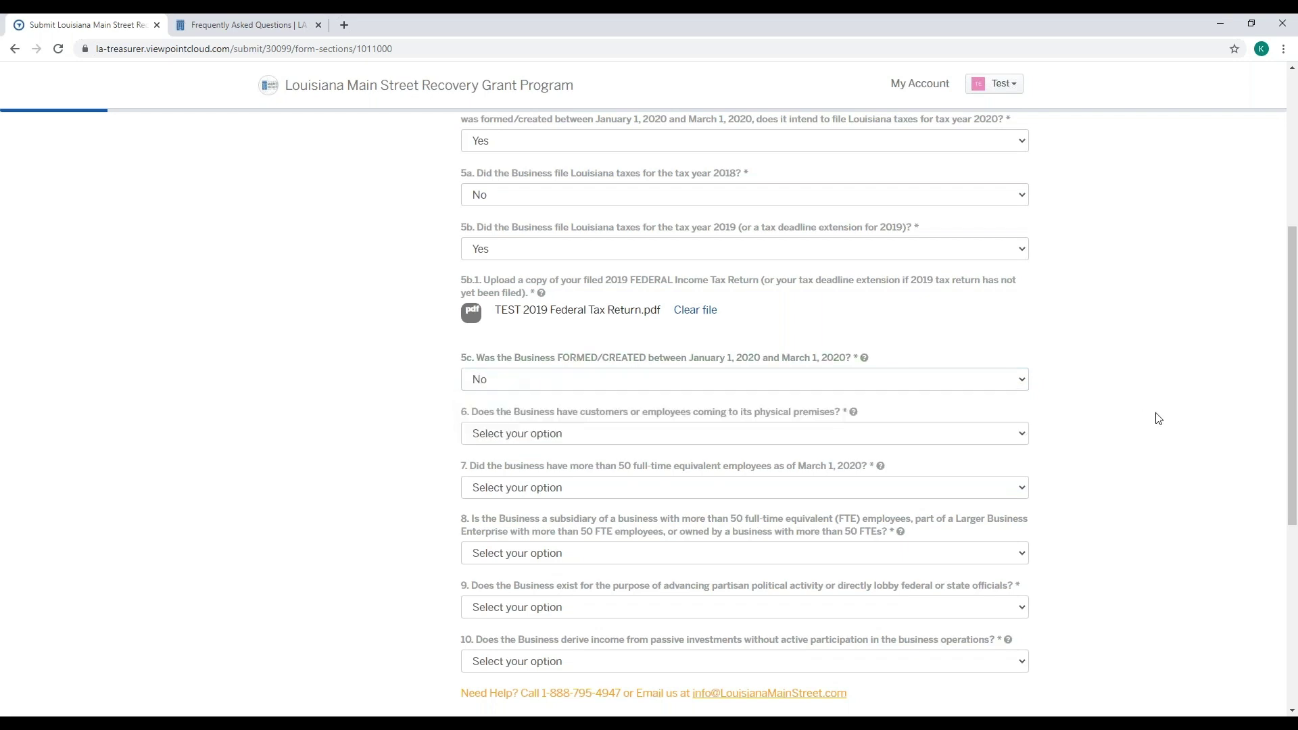
{"action": "scroll", "coordinate": [1162, 419], "scroll_direction": "down", "scroll_amount": 1}
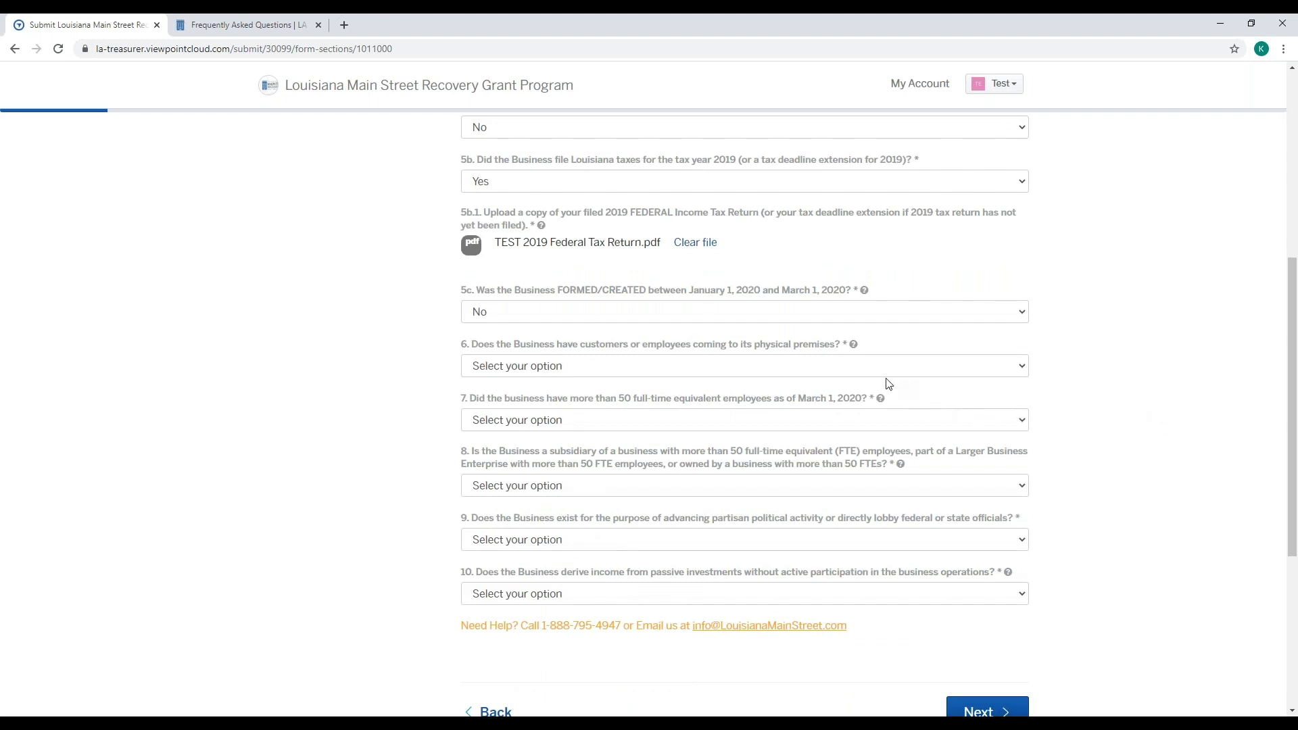
{"action": "mouse_move", "coordinate": [856, 352]}
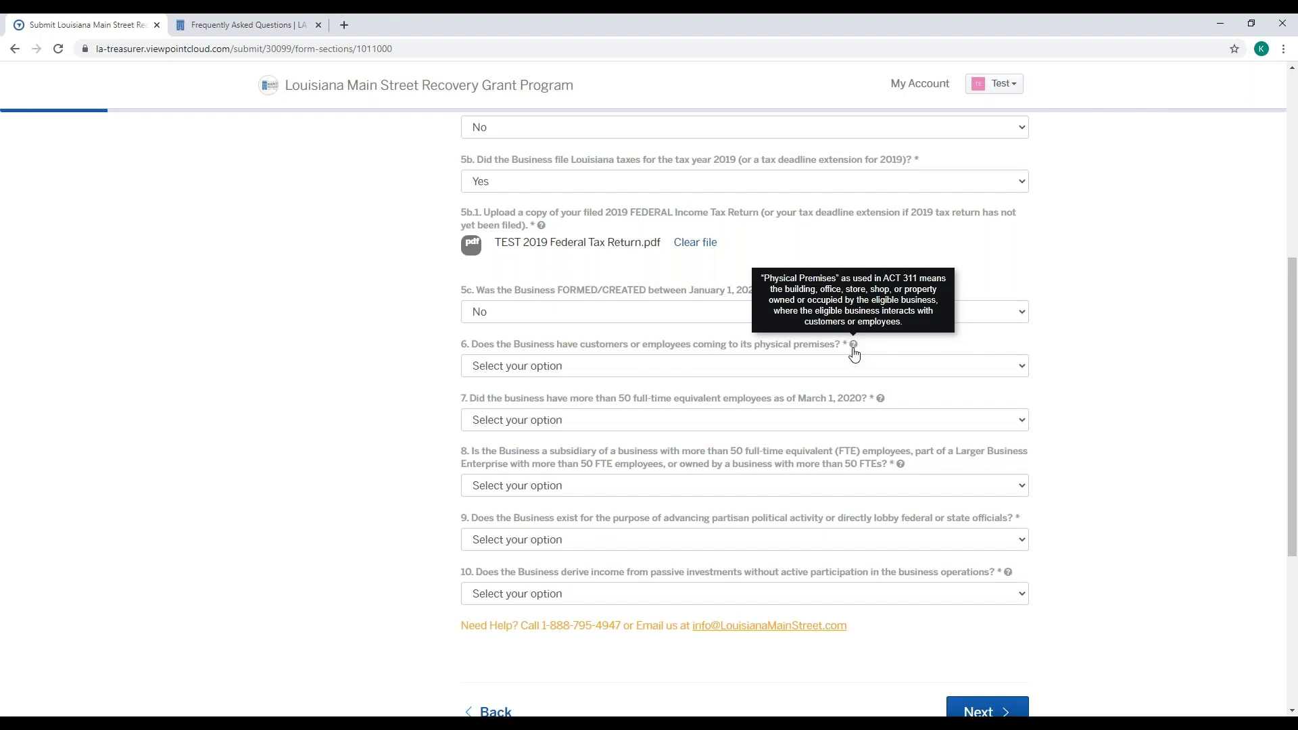
{"action": "left_click", "coordinate": [282, 26]}
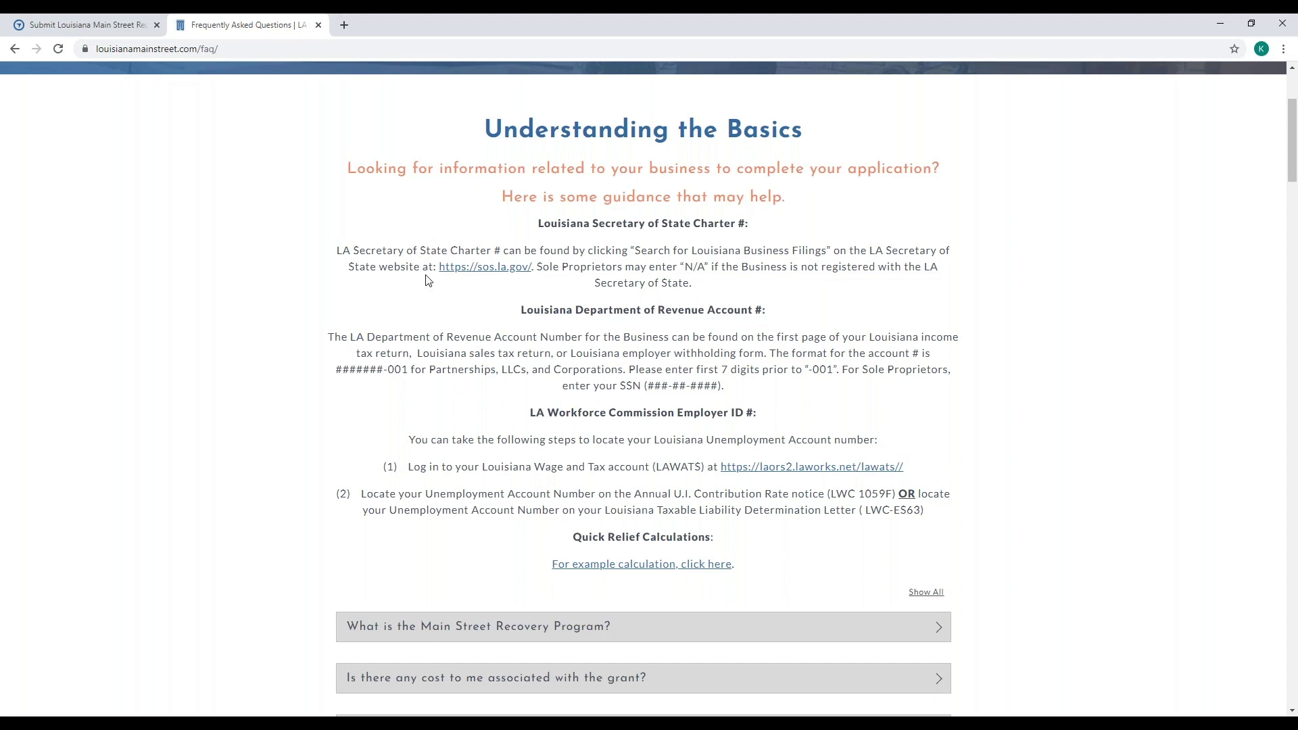
{"action": "scroll", "coordinate": [427, 281], "scroll_direction": "down", "scroll_amount": 3}
{"action": "scroll", "coordinate": [427, 283], "scroll_direction": "down", "scroll_amount": 7}
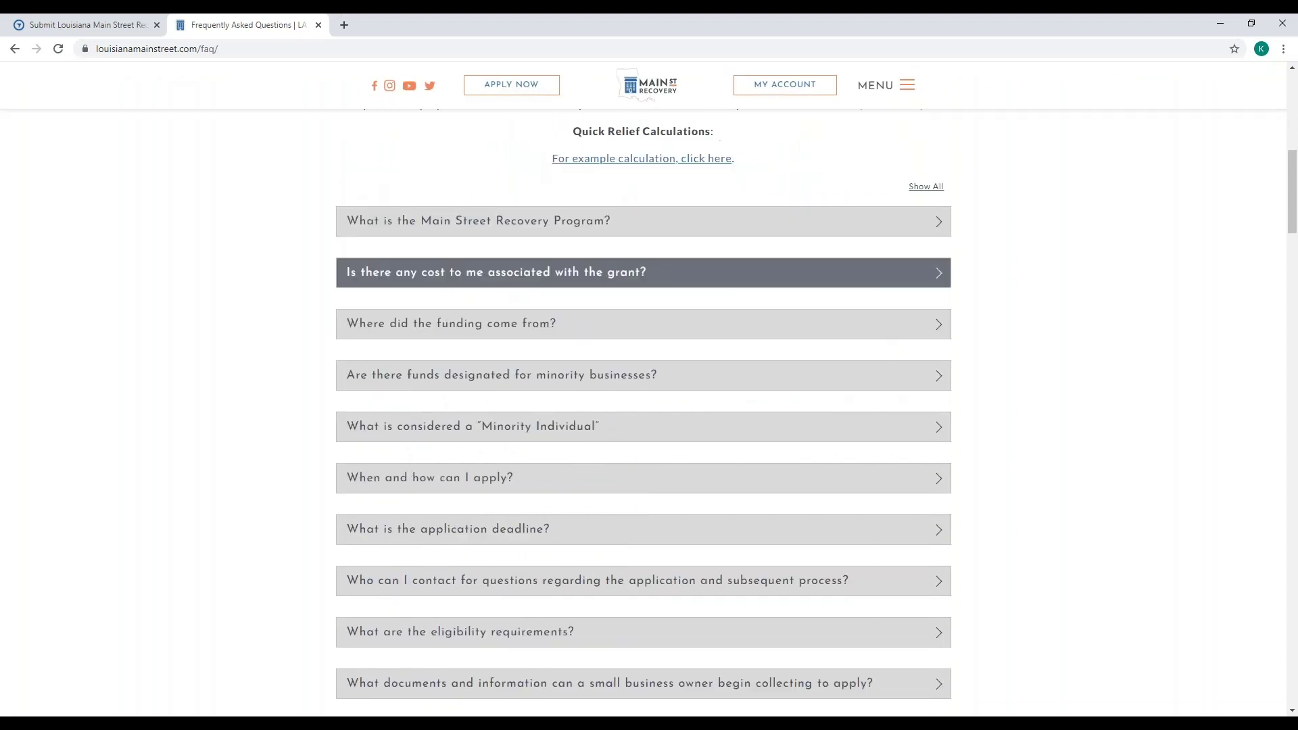
{"action": "scroll", "coordinate": [427, 284], "scroll_direction": "down", "scroll_amount": 3}
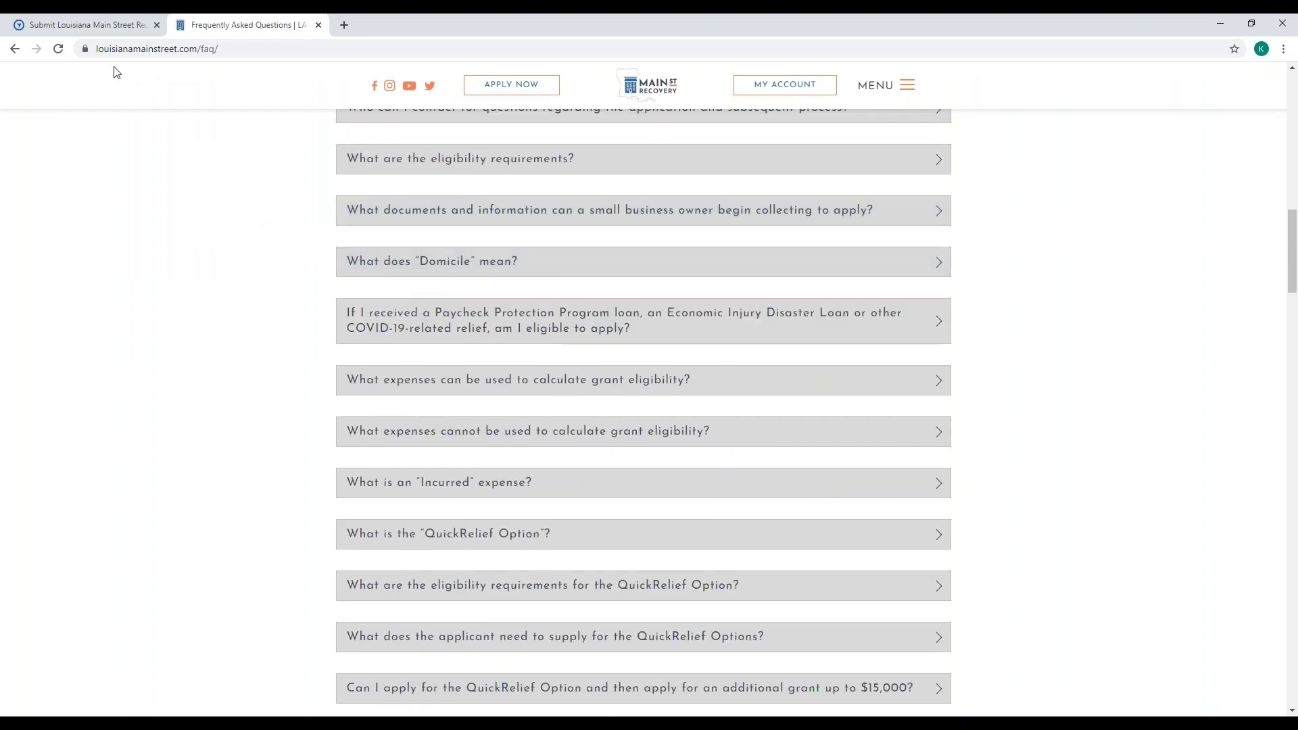
{"action": "left_click", "coordinate": [107, 30]}
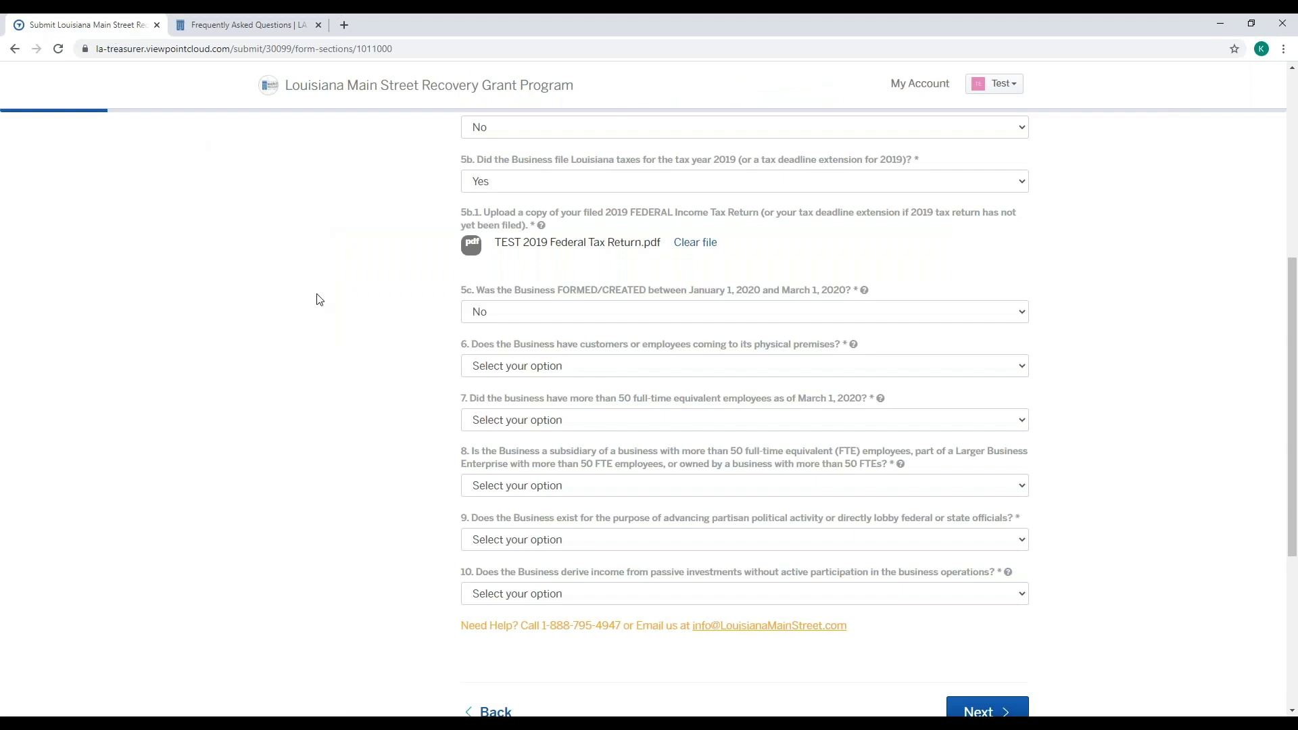
- Set question 6 on customers or employees visiting the premises to Yes, after briefly trying No
{"action": "left_click", "coordinate": [595, 372]}
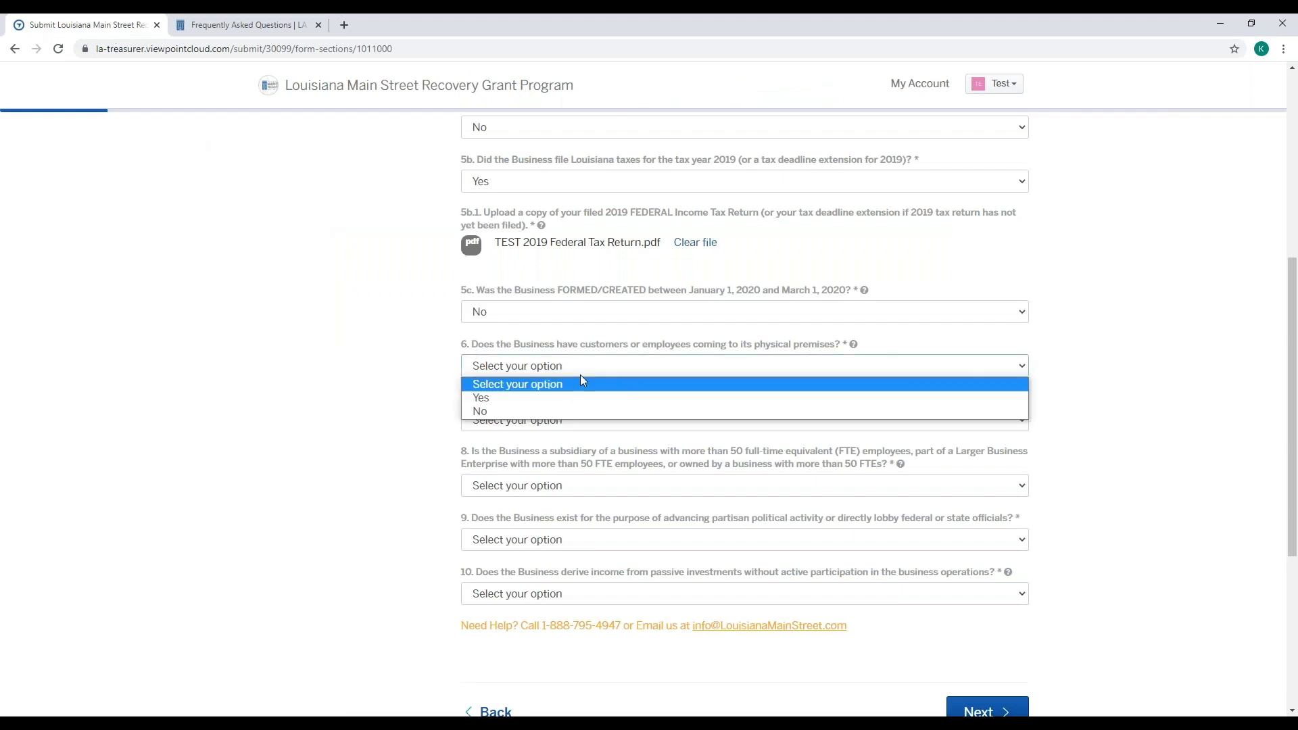
{"action": "left_click", "coordinate": [568, 408]}
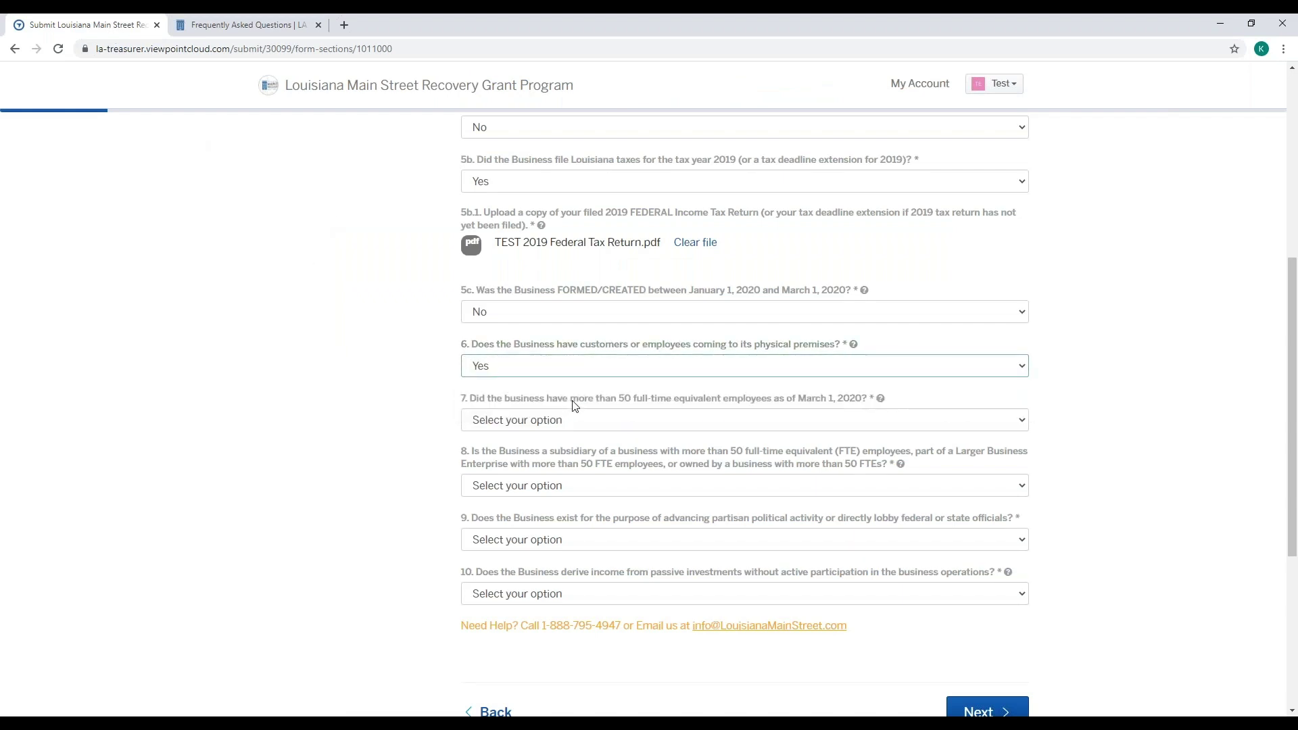
{"action": "left_click", "coordinate": [598, 358]}
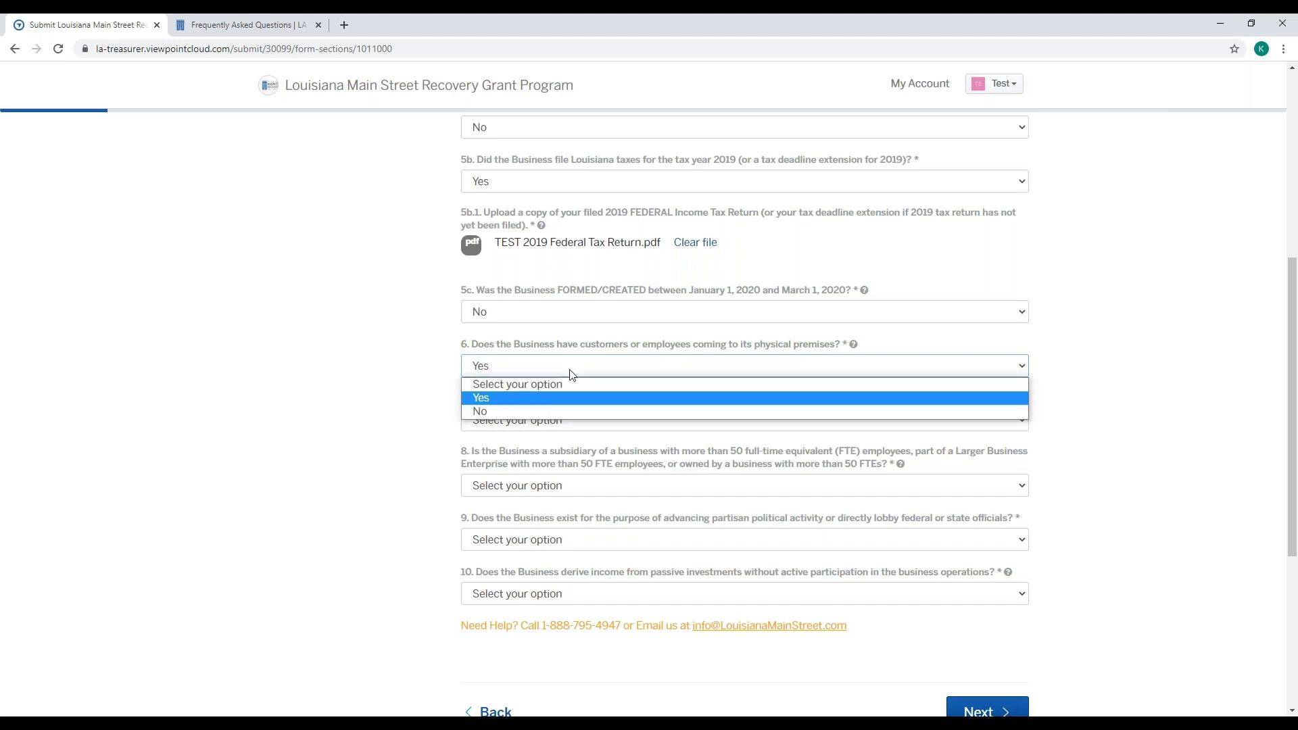
{"action": "left_click", "coordinate": [556, 410]}
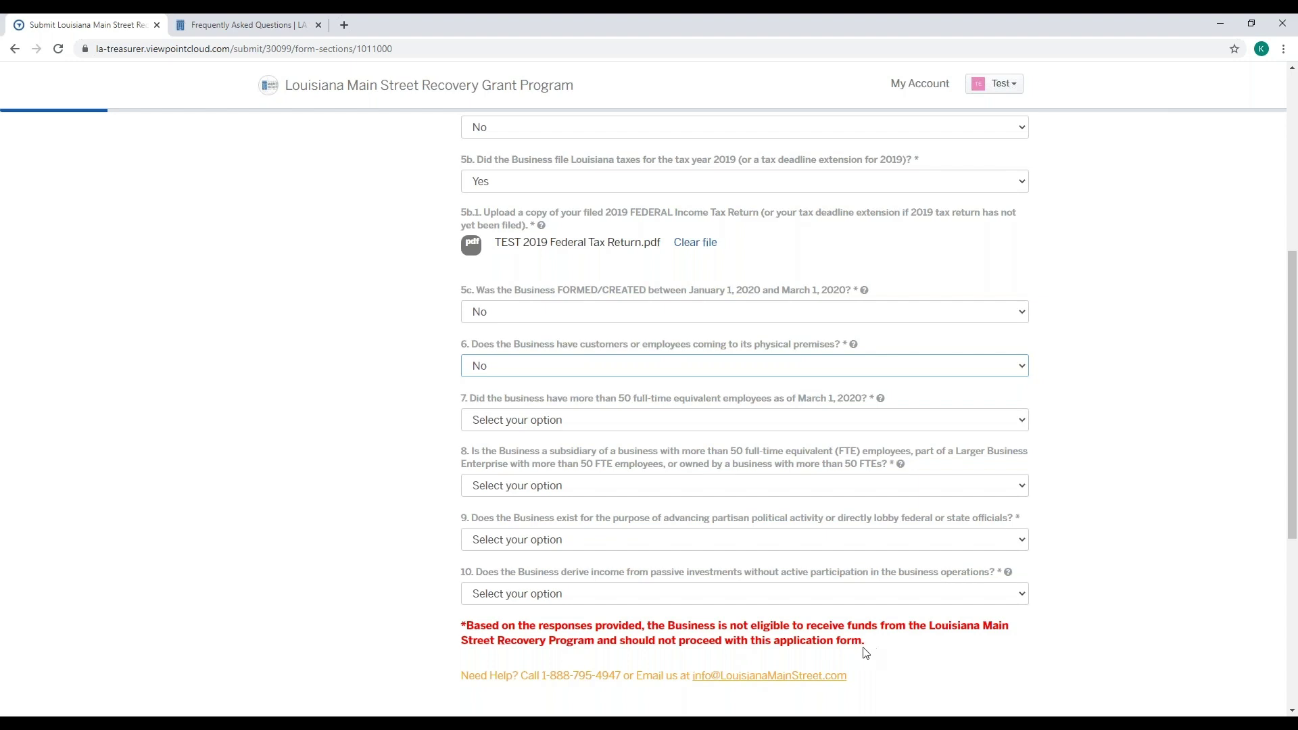
{"action": "left_click", "coordinate": [657, 374]}
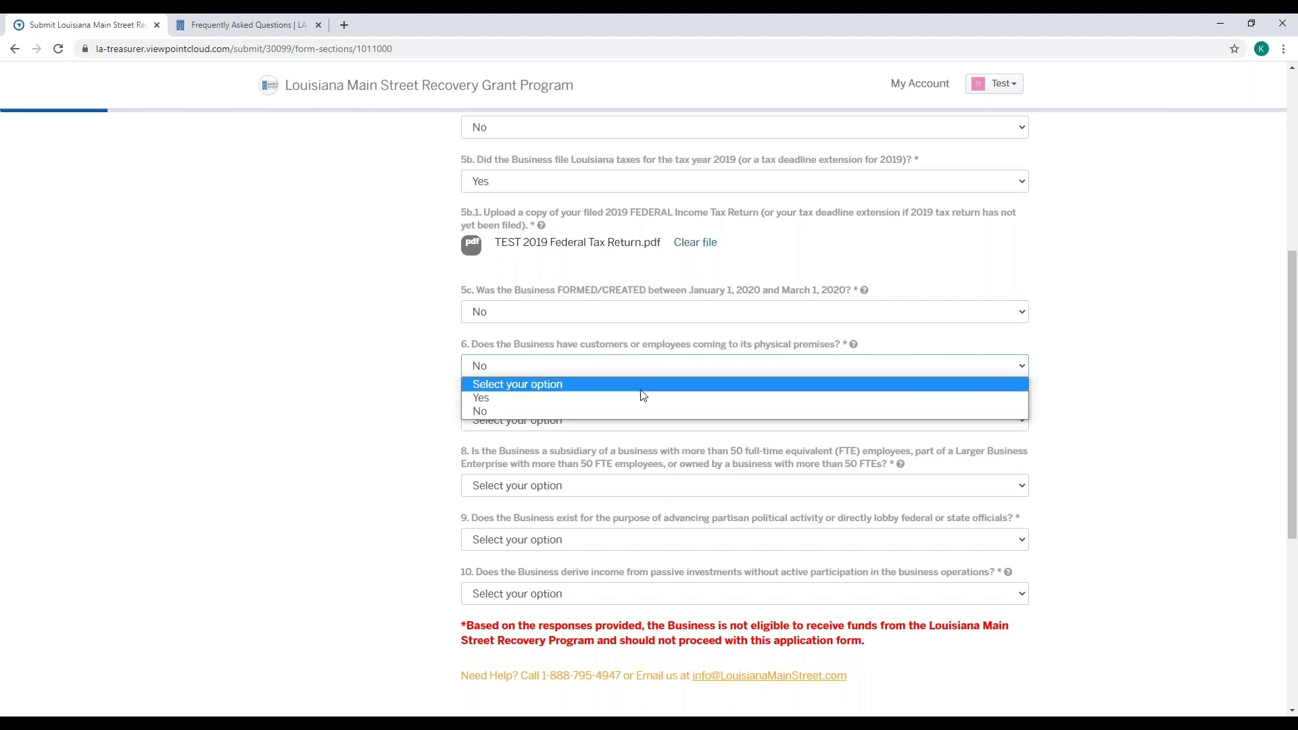
{"action": "left_click", "coordinate": [640, 399]}
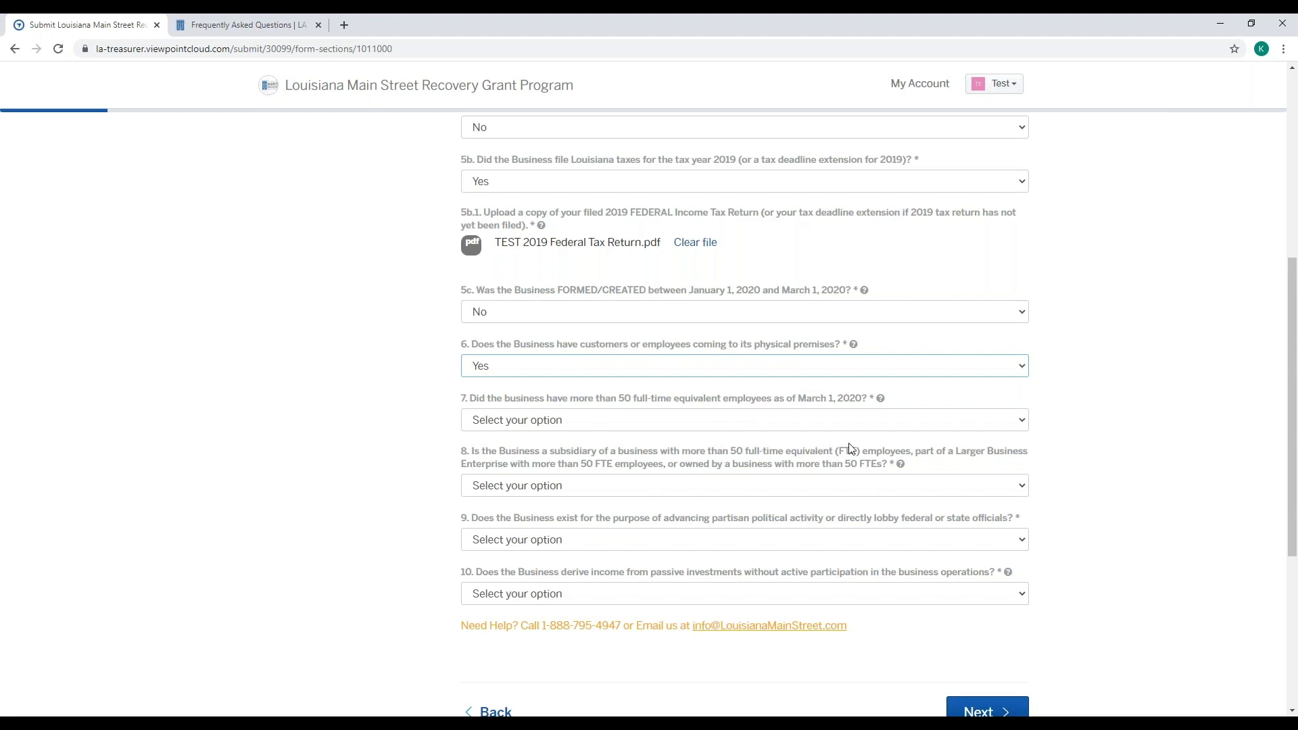
{"action": "mouse_move", "coordinate": [881, 400]}
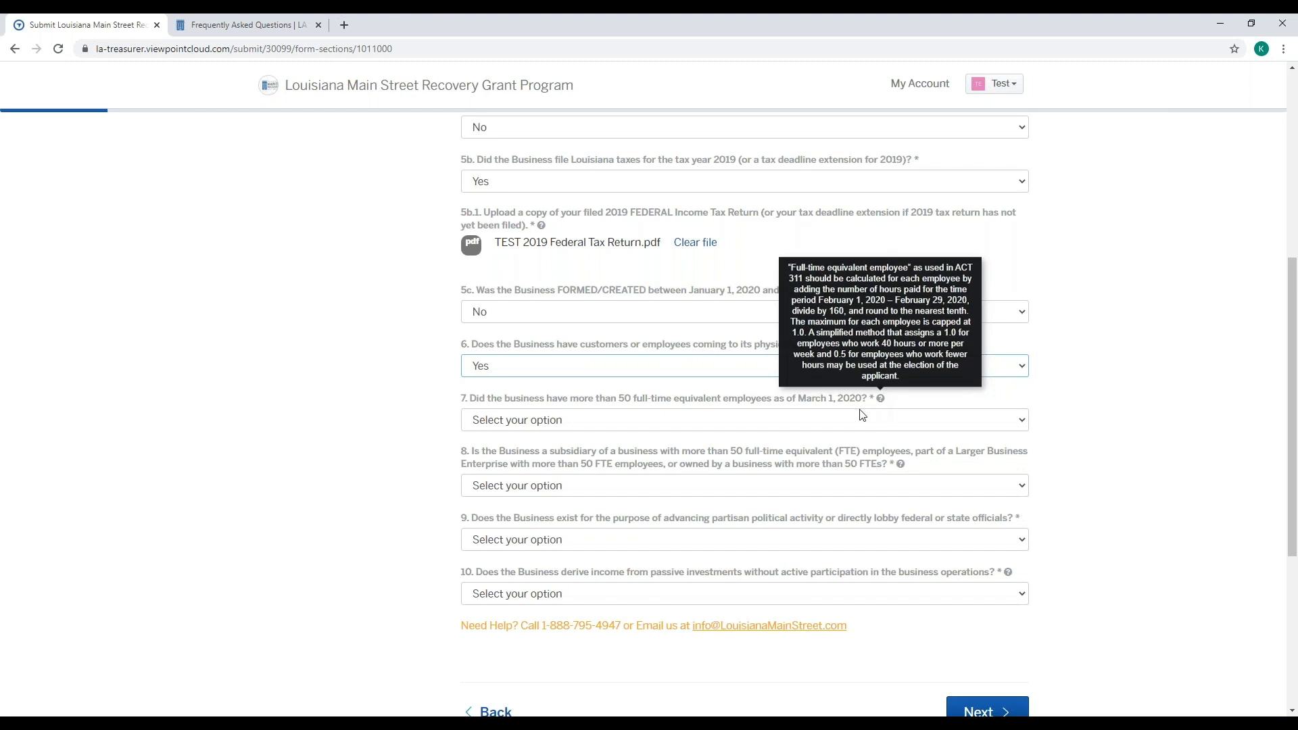
{"action": "left_click", "coordinate": [277, 24]}
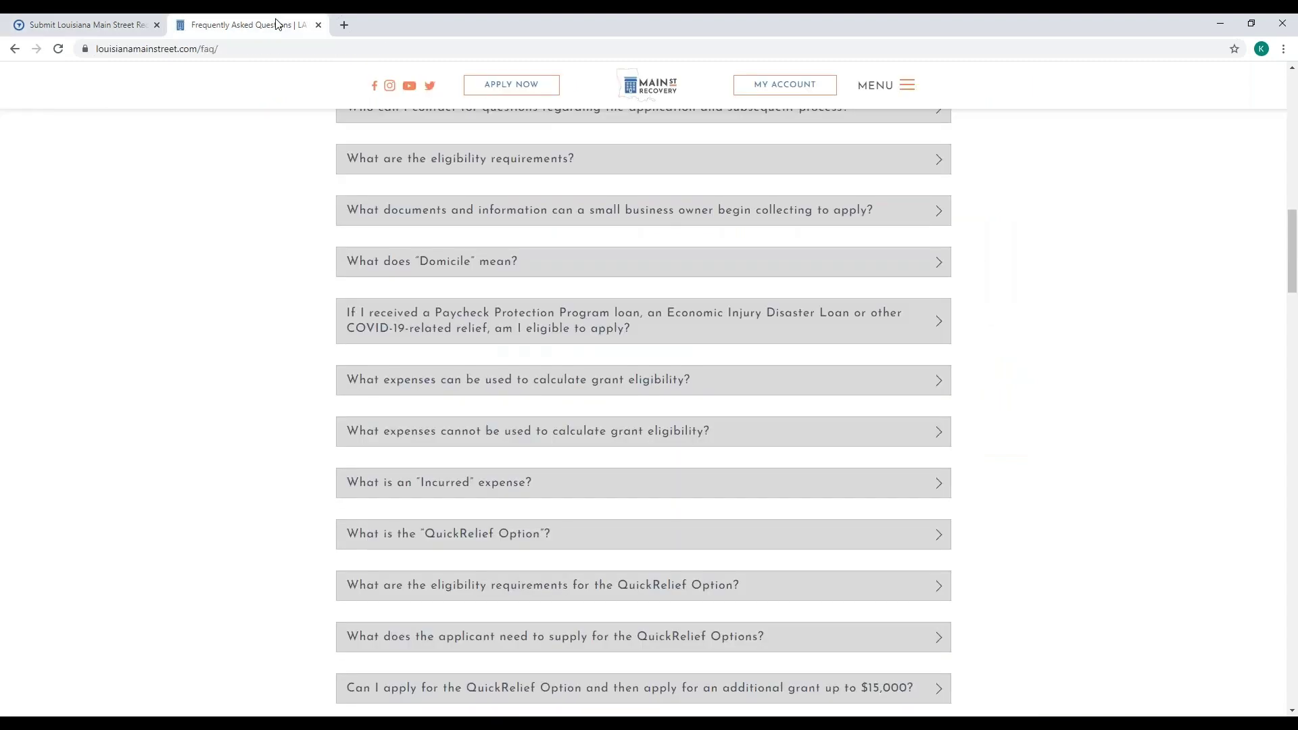
{"action": "scroll", "coordinate": [318, 261], "scroll_direction": "down", "scroll_amount": 3}
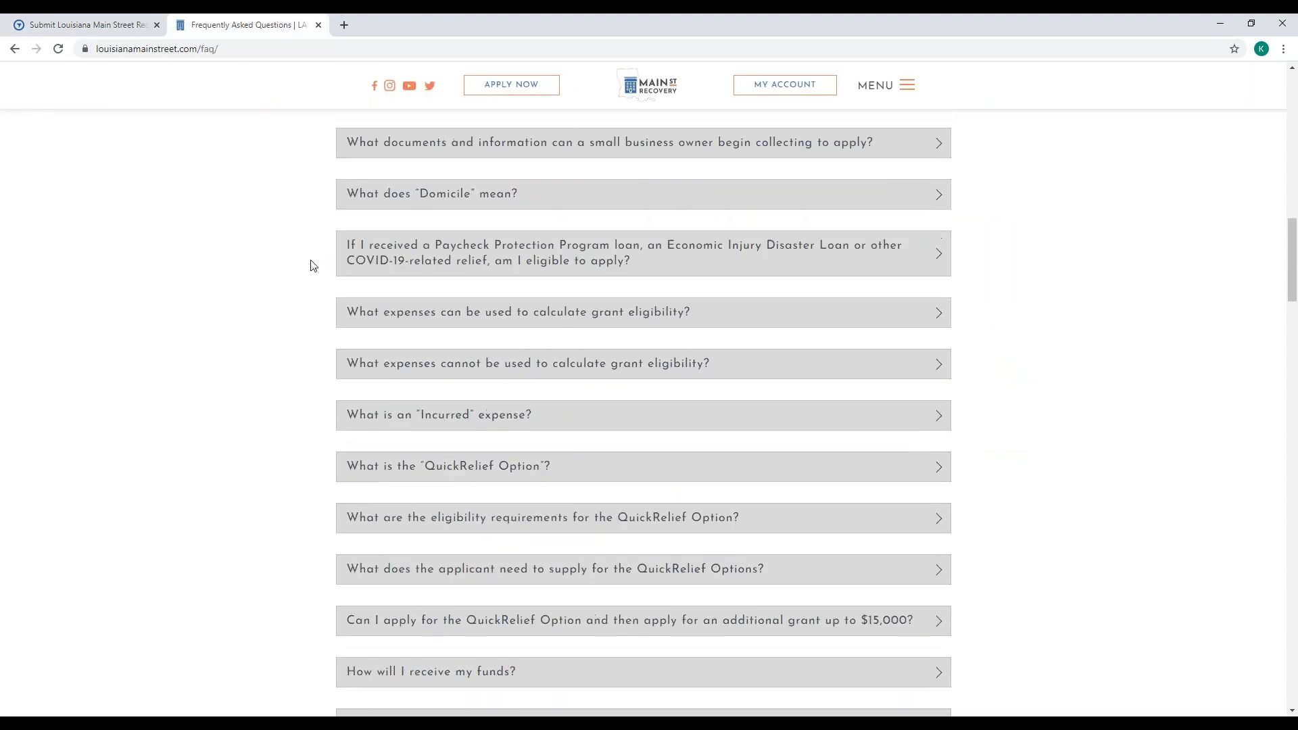
{"action": "scroll", "coordinate": [313, 267], "scroll_direction": "down", "scroll_amount": 3}
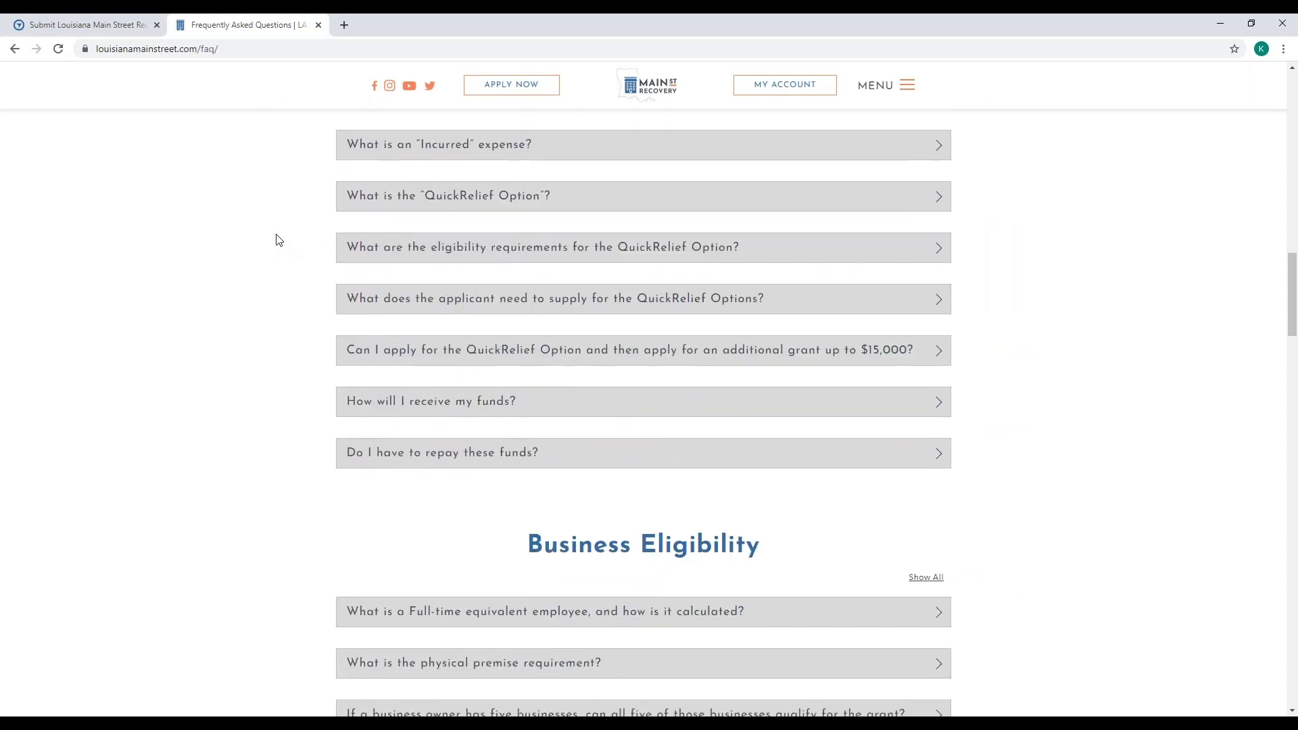
{"action": "scroll", "coordinate": [280, 240], "scroll_direction": "down", "scroll_amount": 1}
{"action": "scroll", "coordinate": [281, 240], "scroll_direction": "down", "scroll_amount": 3}
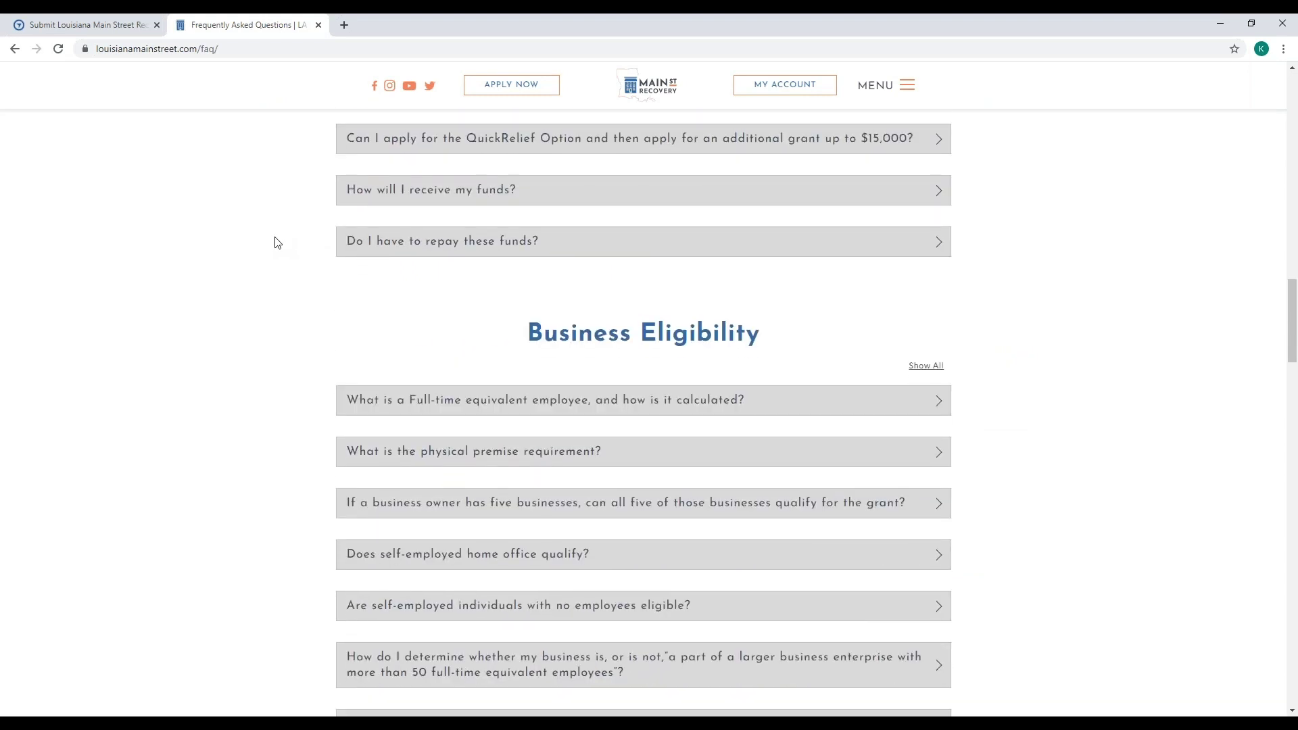
{"action": "scroll", "coordinate": [279, 241], "scroll_direction": "down", "scroll_amount": 3}
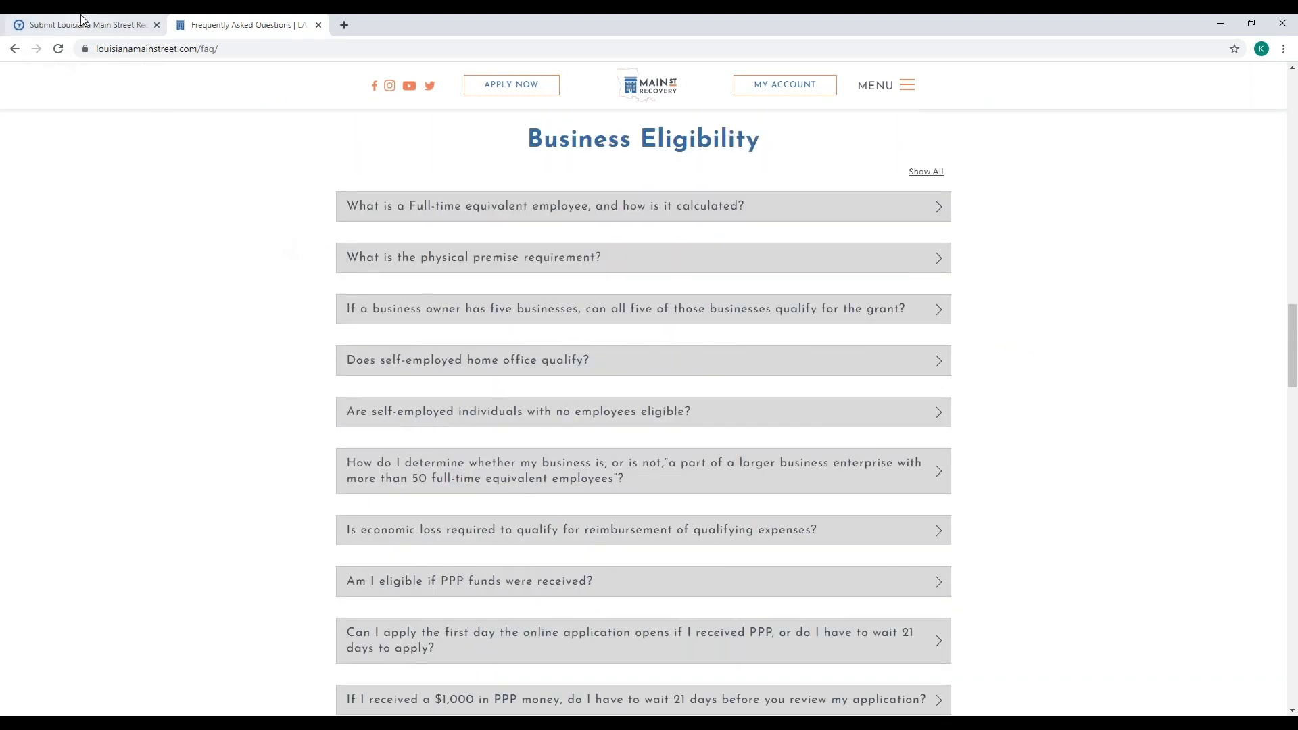
{"action": "left_click", "coordinate": [82, 20]}
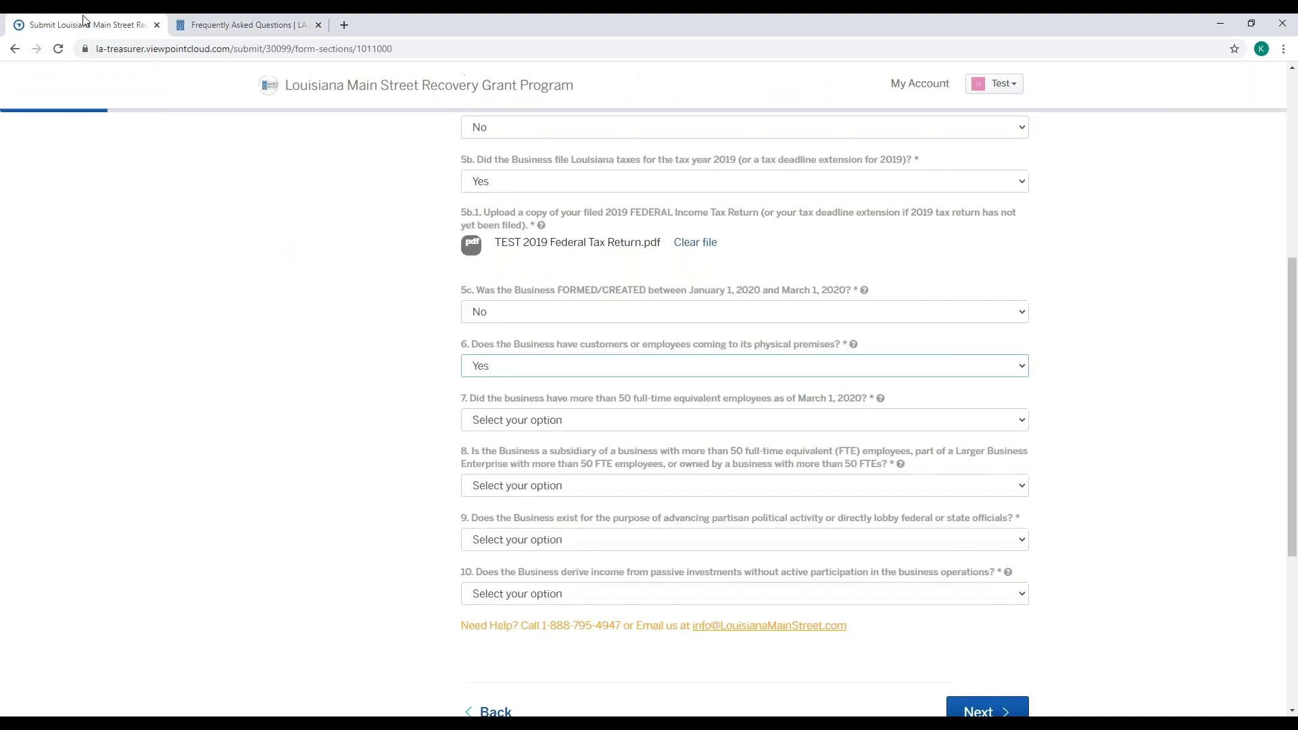
- Answer No to questions 7–9: over 50 employees, large-enterprise subsidiary, partisan political activity
{"action": "left_click", "coordinate": [629, 421]}
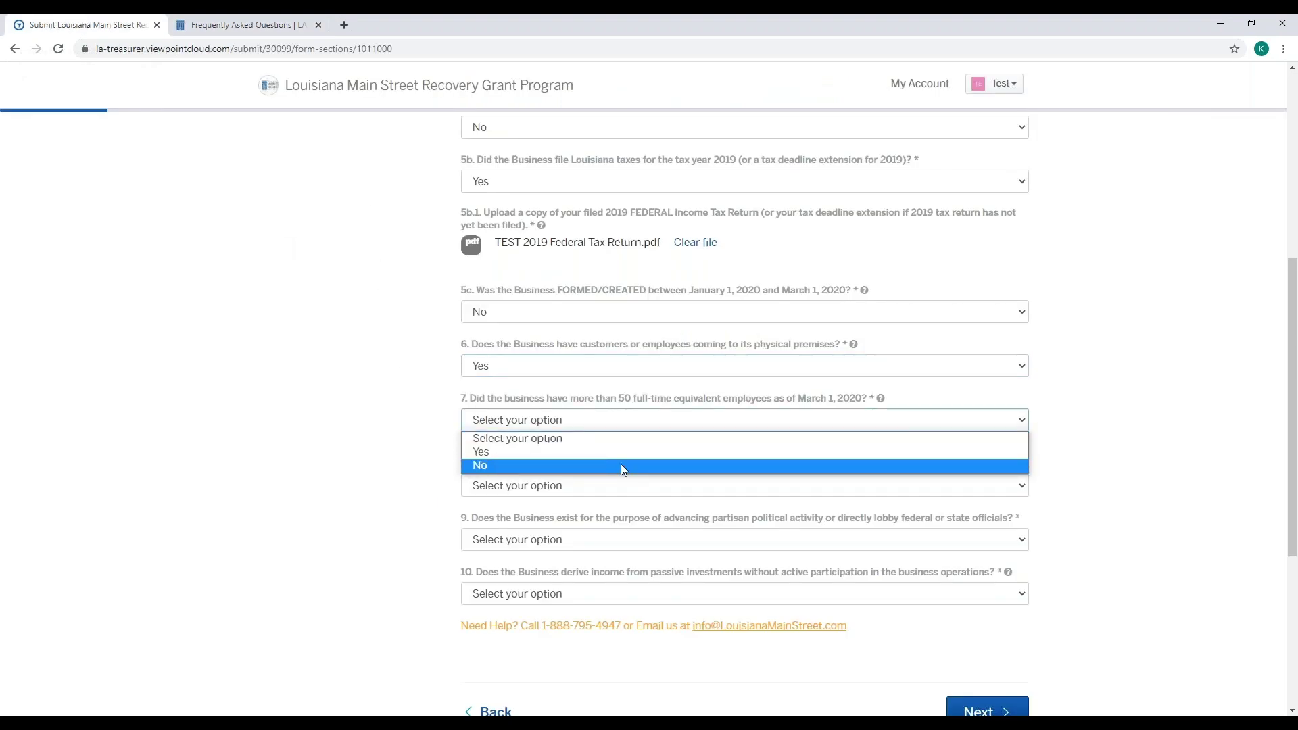
{"action": "left_click", "coordinate": [621, 464]}
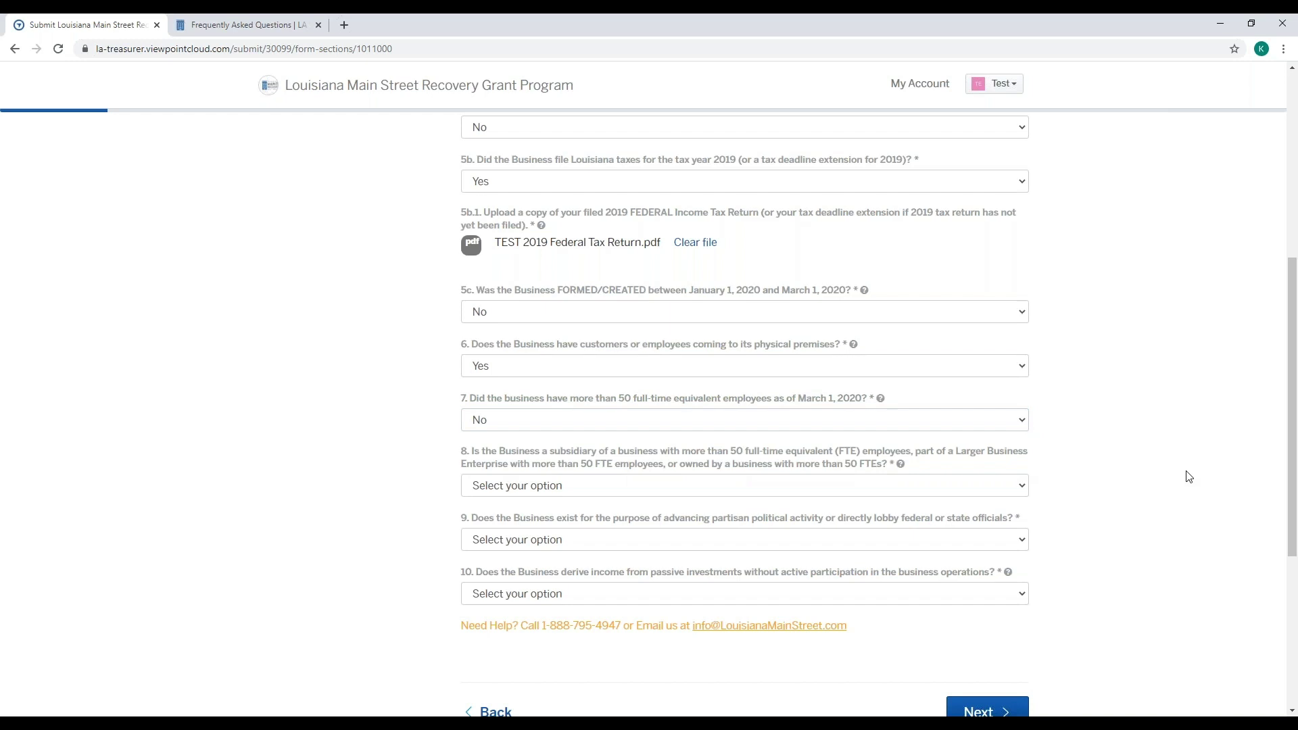
{"action": "scroll", "coordinate": [1188, 477], "scroll_direction": "down", "scroll_amount": 2}
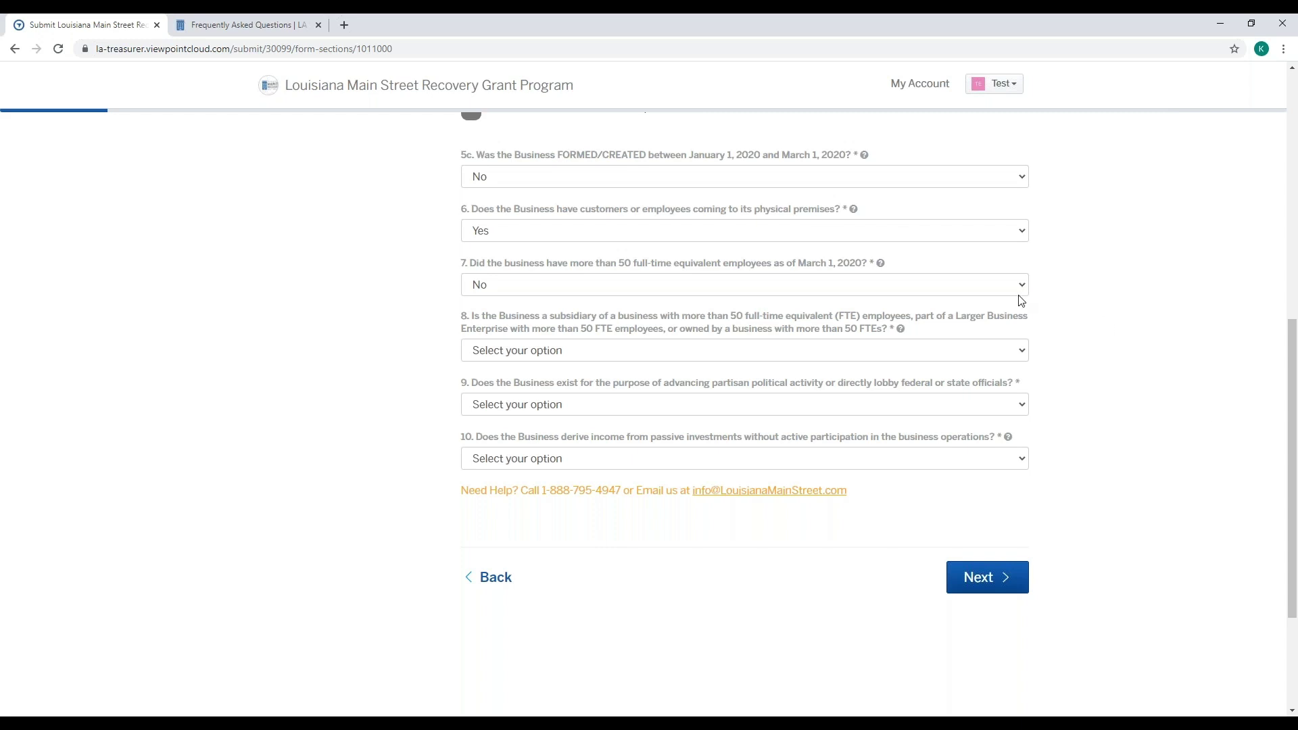
{"action": "mouse_move", "coordinate": [903, 335]}
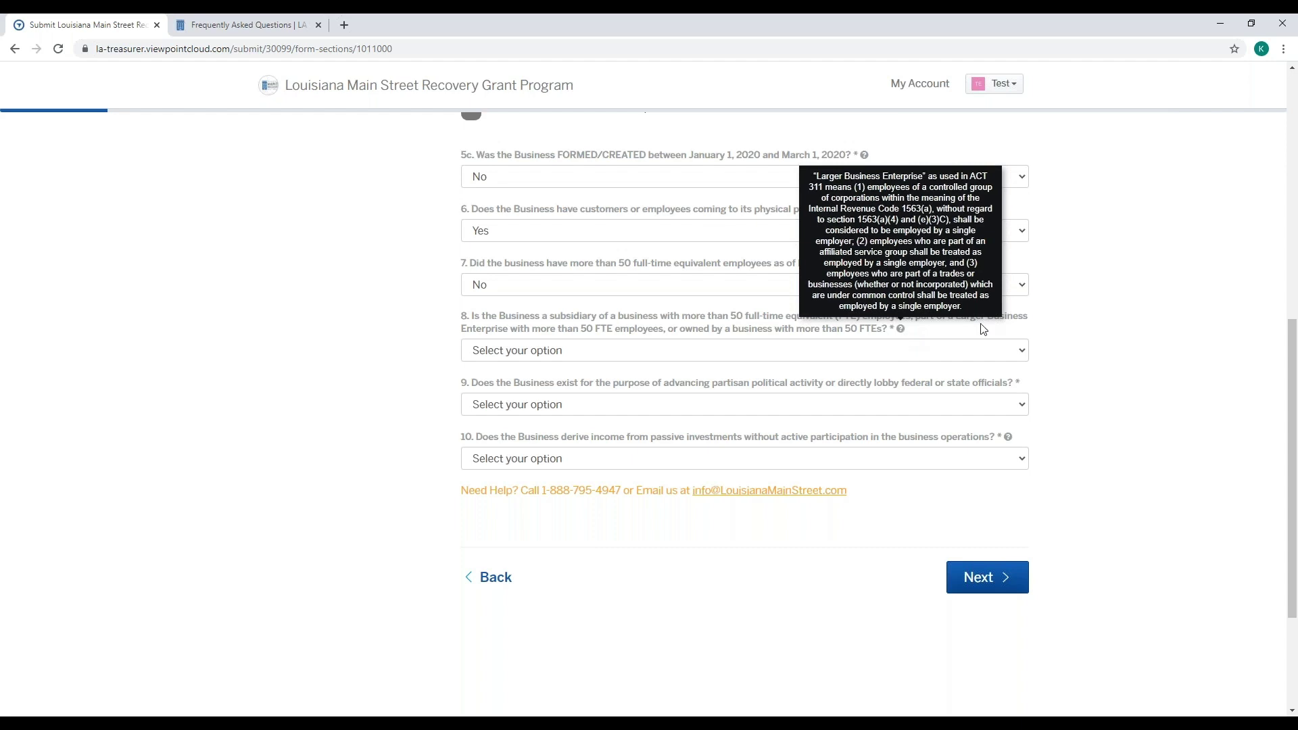
{"action": "left_click", "coordinate": [1019, 352]}
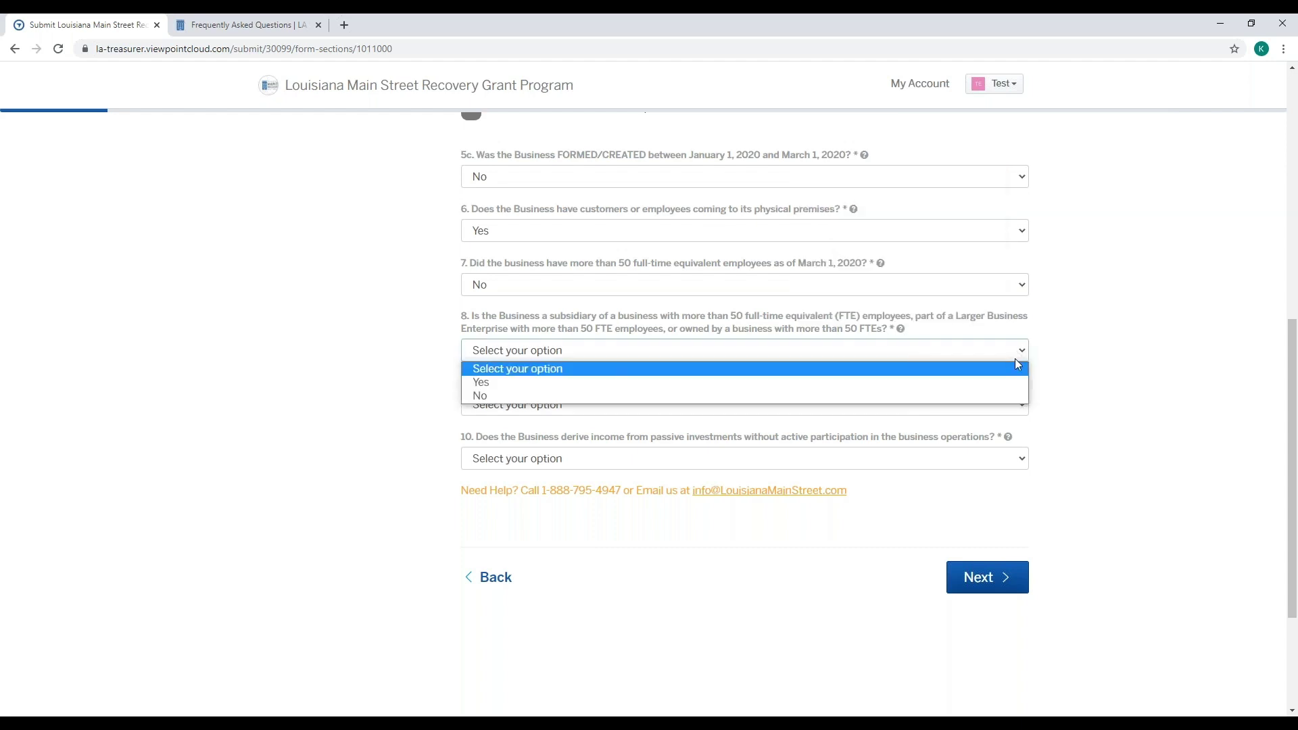
{"action": "left_click", "coordinate": [1014, 397]}
{"action": "scroll", "coordinate": [1146, 380], "scroll_direction": "down", "scroll_amount": 1}
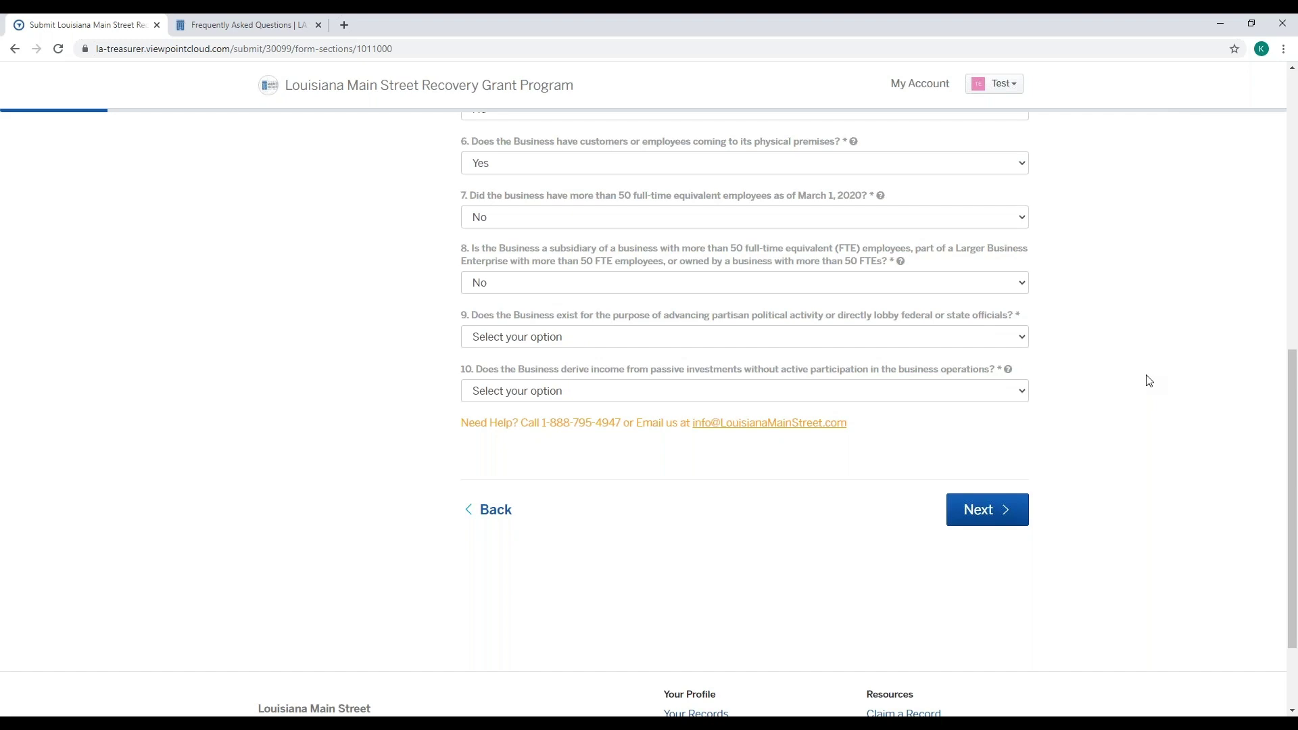
{"action": "left_click", "coordinate": [1015, 342]}
{"action": "left_click", "coordinate": [1003, 382]}
{"action": "mouse_move", "coordinate": [1010, 375]}
{"action": "left_click", "coordinate": [242, 27]}
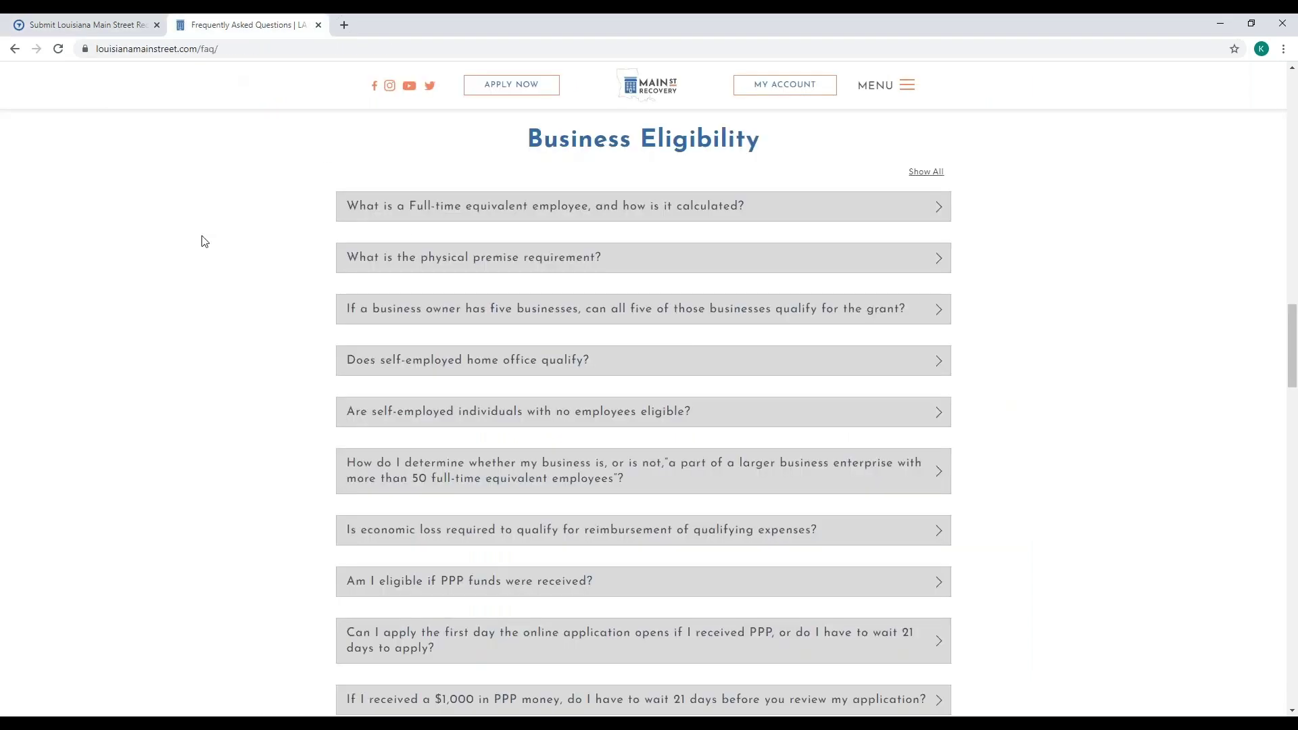
{"action": "scroll", "coordinate": [204, 243], "scroll_direction": "down", "scroll_amount": 2}
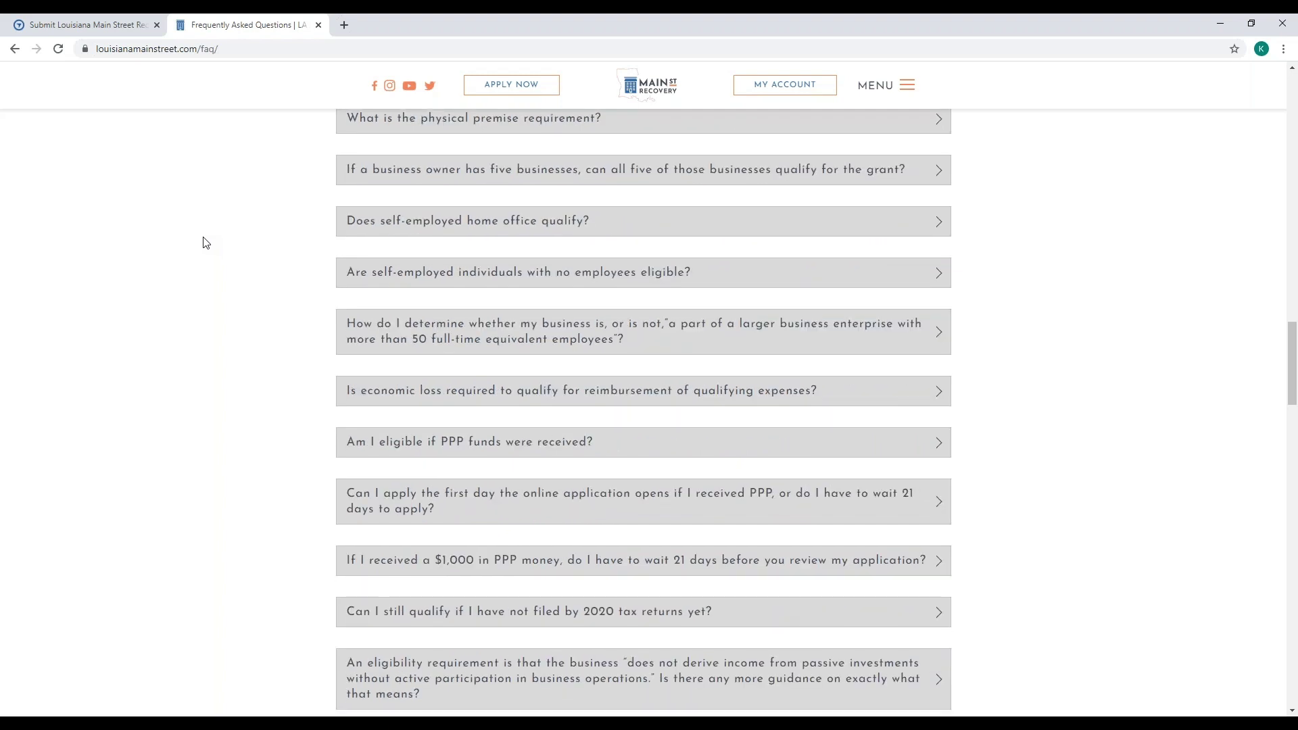
{"action": "scroll", "coordinate": [206, 242], "scroll_direction": "down", "scroll_amount": 8}
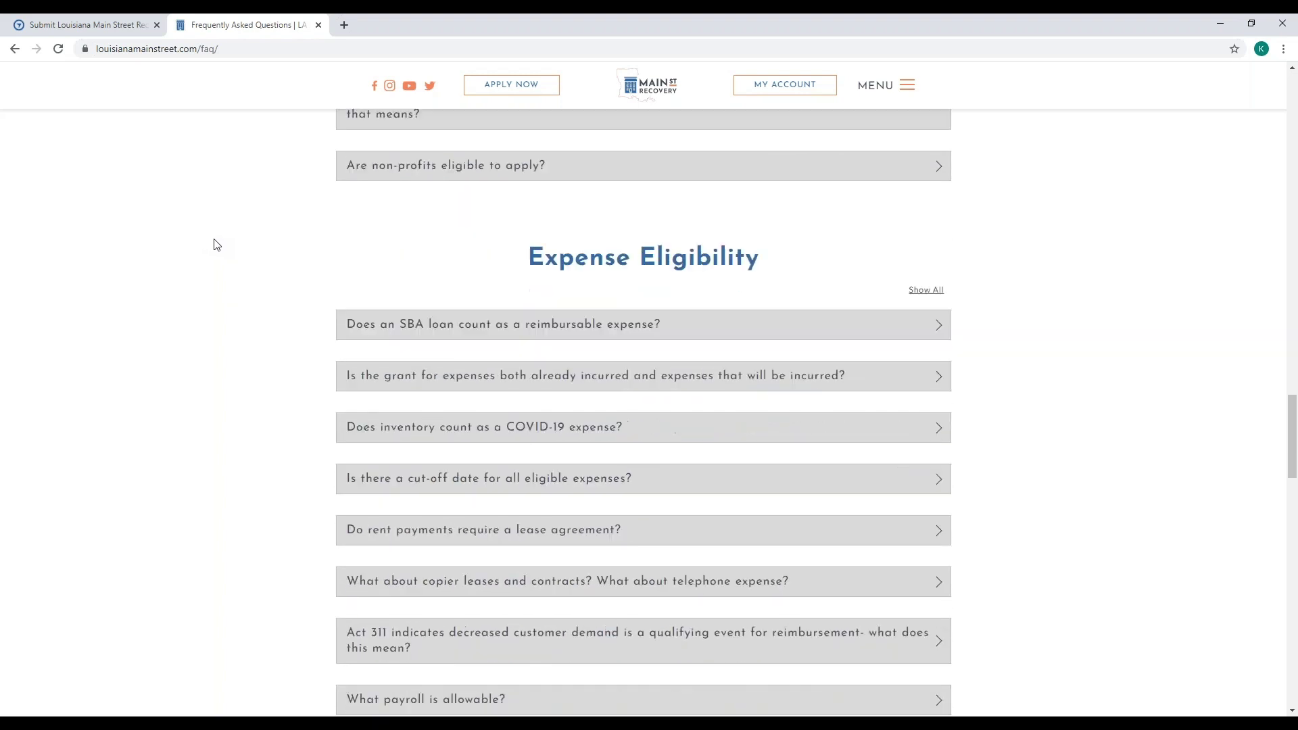
{"action": "scroll", "coordinate": [213, 244], "scroll_direction": "down", "scroll_amount": 3}
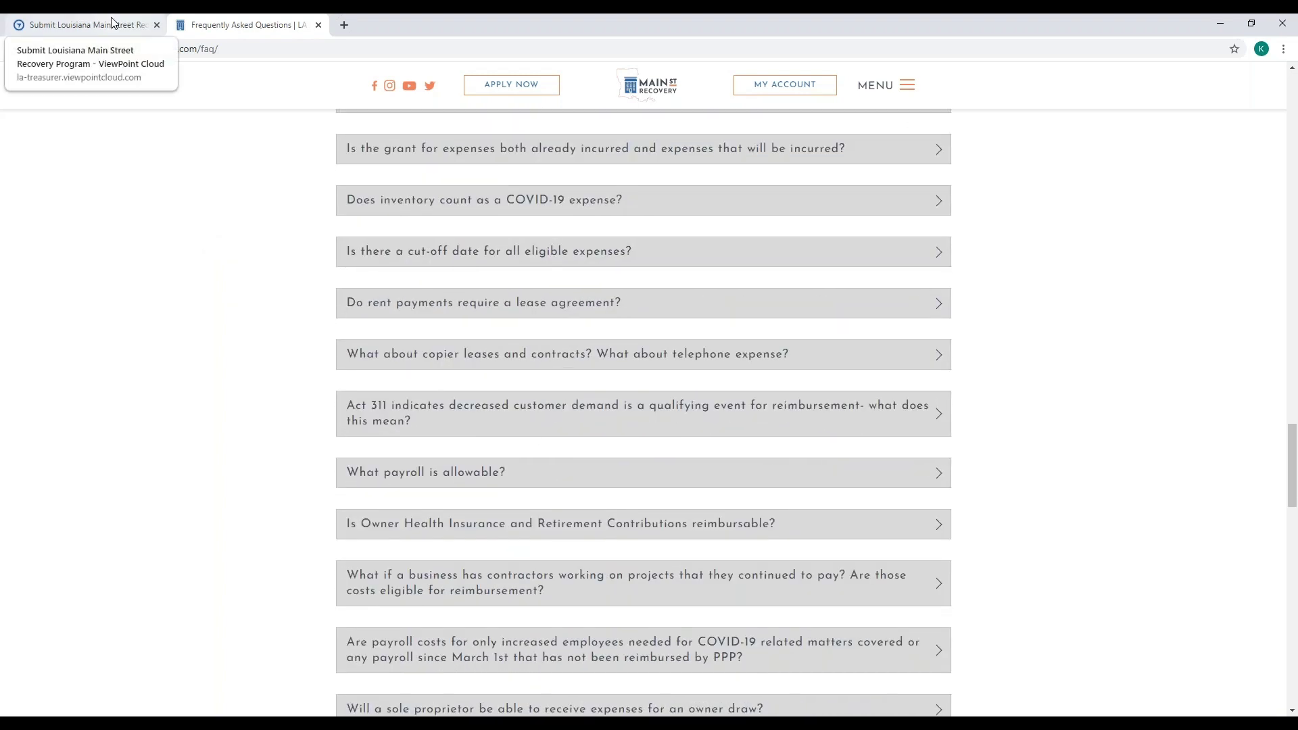
{"action": "left_click", "coordinate": [112, 22]}
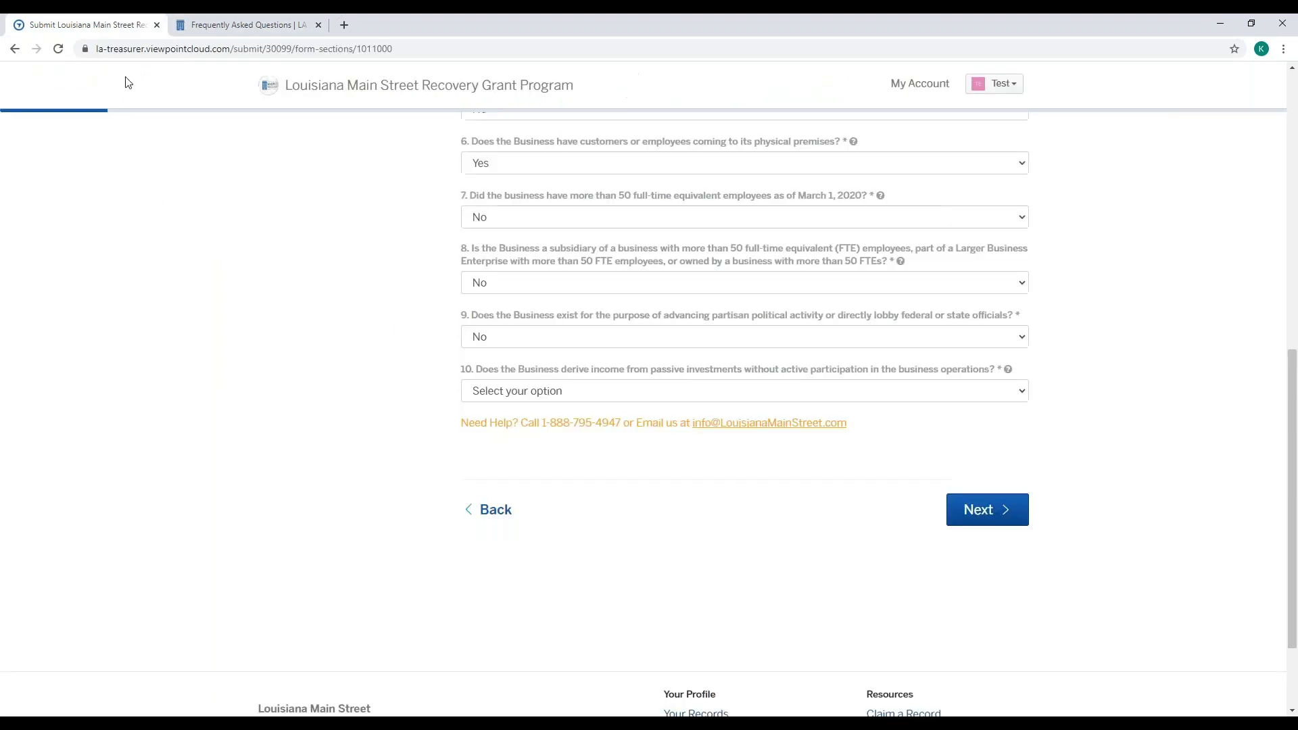
- Answer No to question 10 on passive-investment income and advance to Step 7
{"action": "left_click", "coordinate": [562, 392]}
{"action": "left_click", "coordinate": [545, 436]}
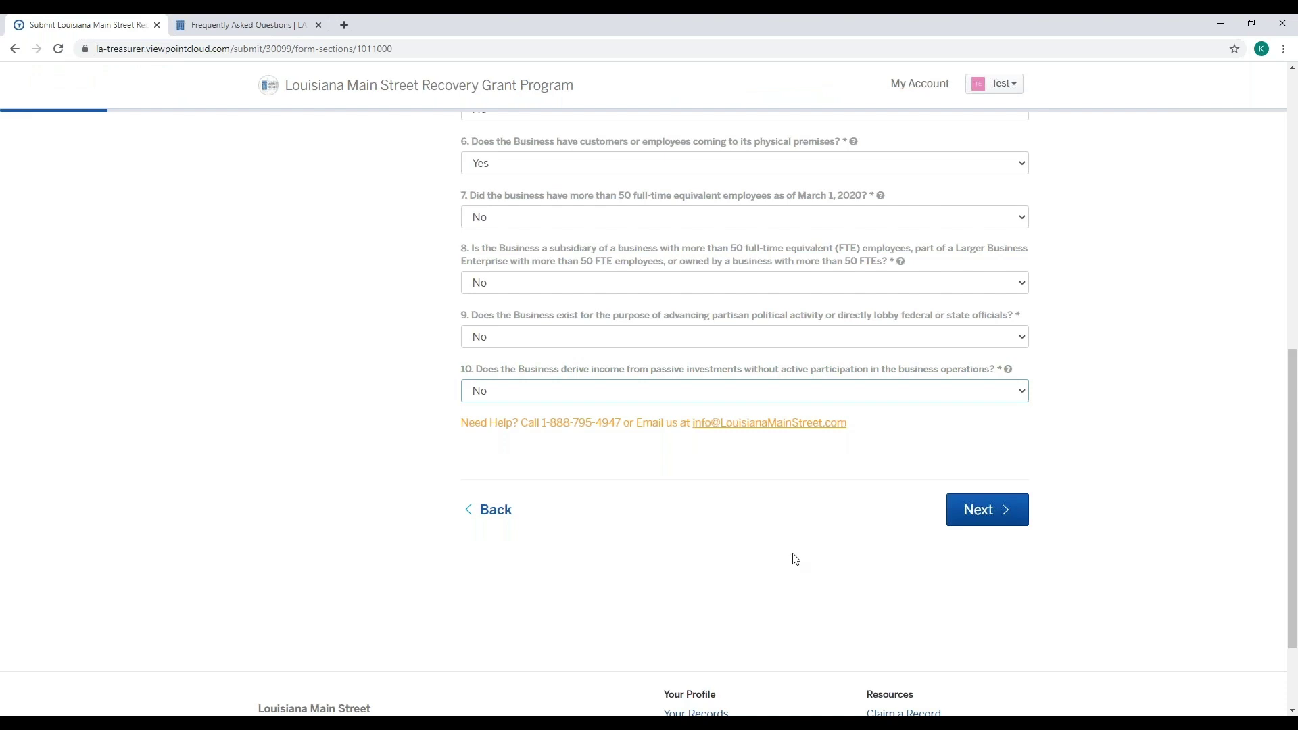
{"action": "left_click", "coordinate": [987, 512]}
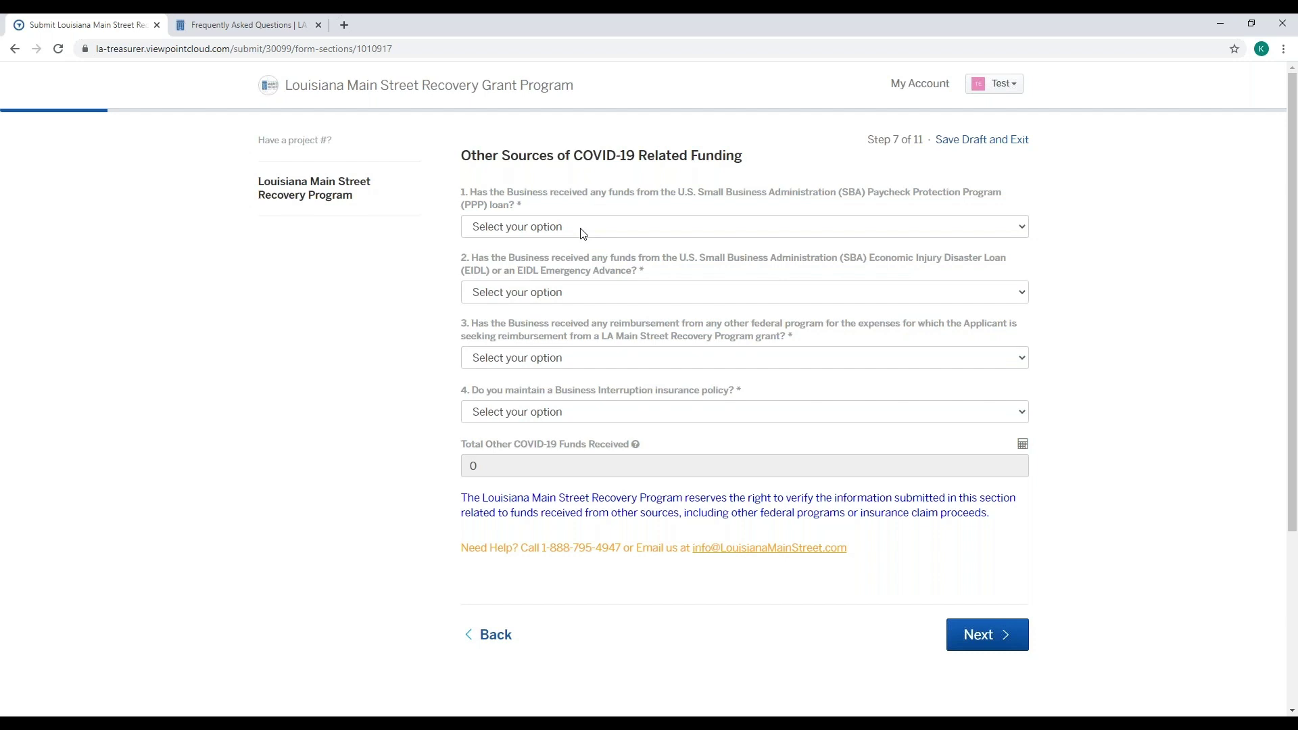
- Answer Yes to PPP loan funds with 1200.00 received, and No to EIDL funds
{"action": "left_click", "coordinate": [582, 234]}
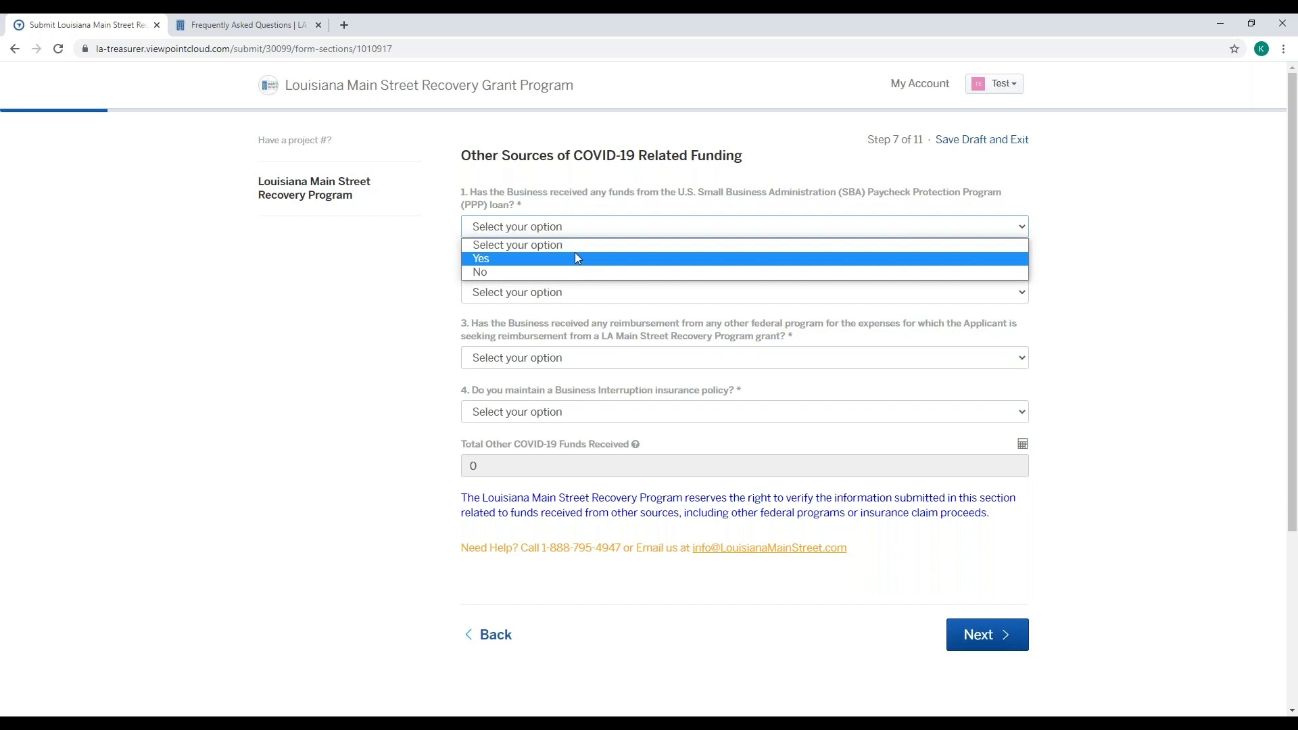
{"action": "left_click", "coordinate": [577, 258]}
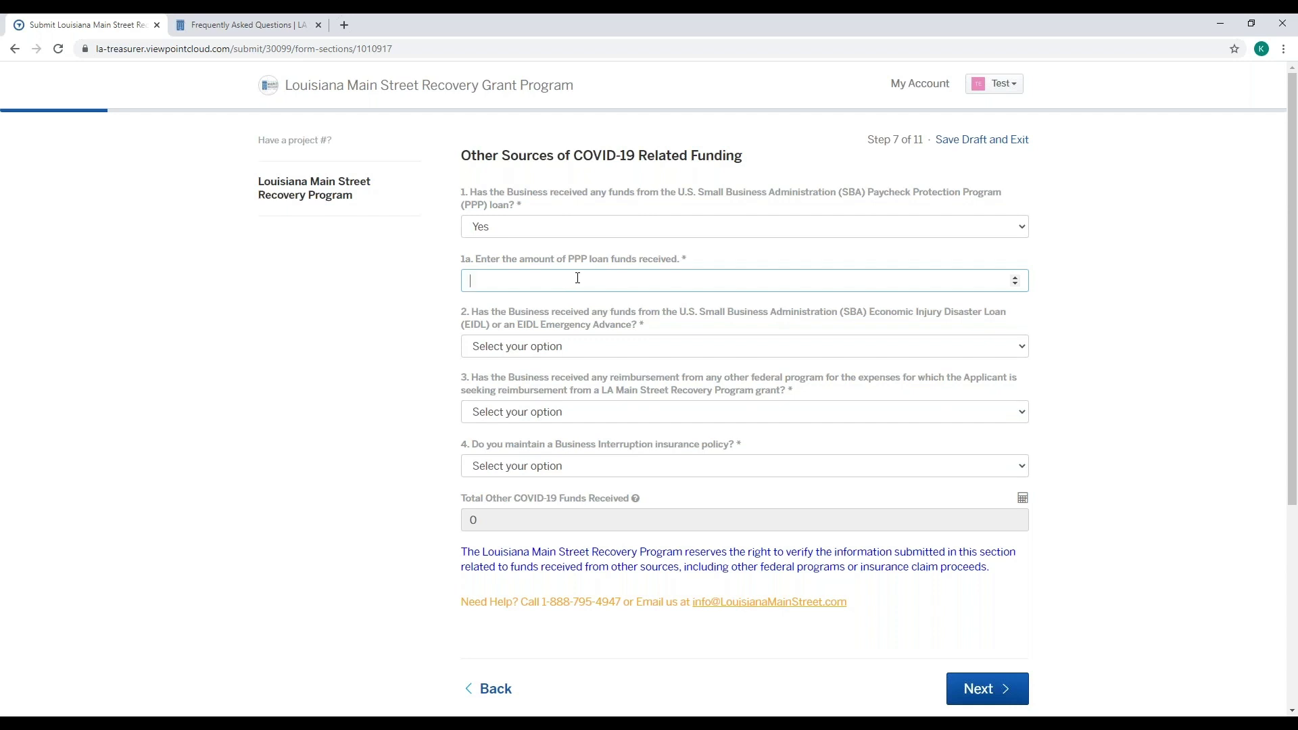
{"action": "type", "text": "1200.00"}
{"action": "left_click", "coordinate": [617, 352]}
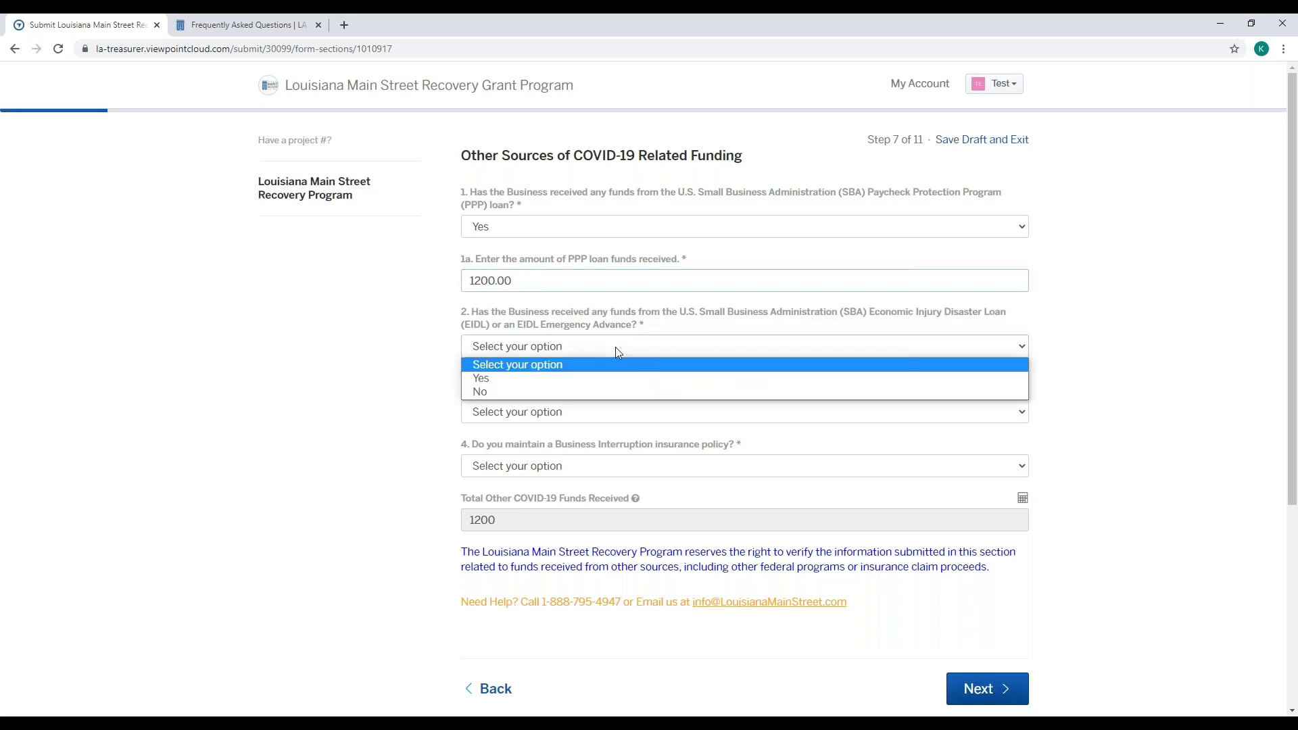
{"action": "left_click", "coordinate": [610, 392]}
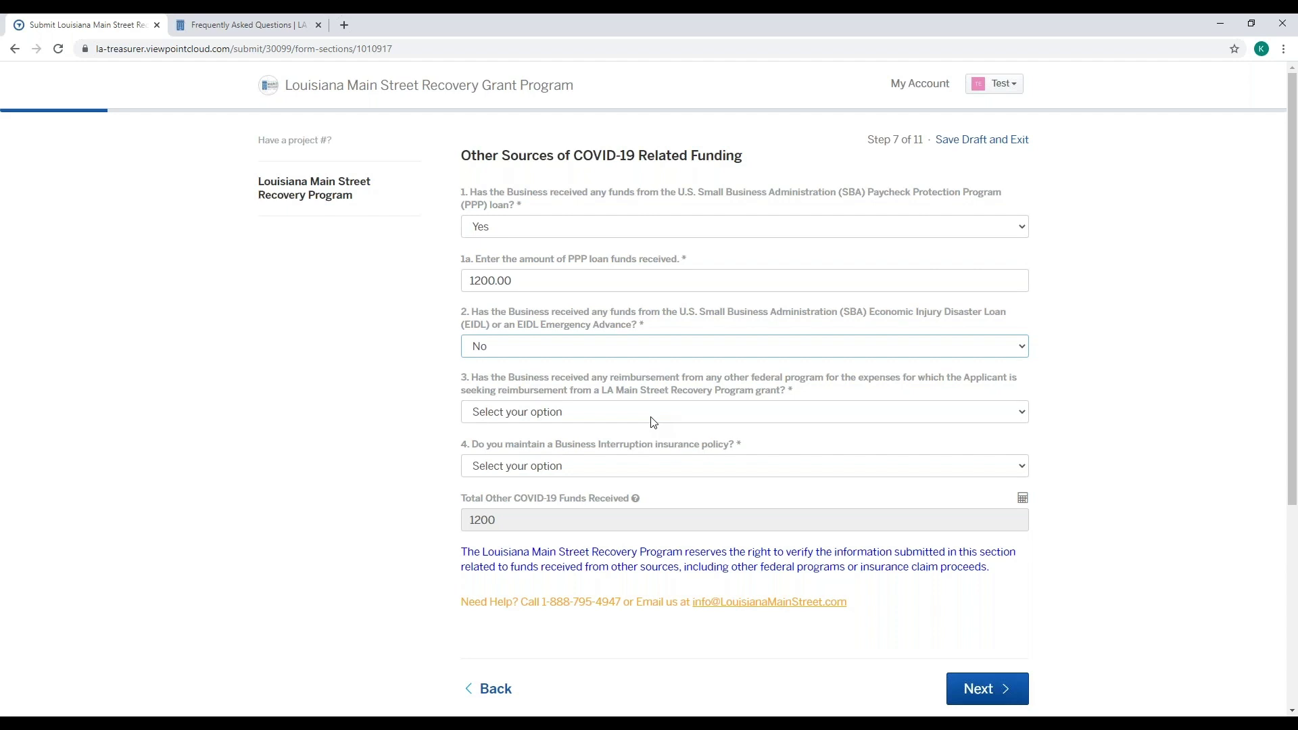
- Set question 3 (other federal reimbursement) and question 4 (business interruption insurance) to No
{"action": "left_click", "coordinate": [653, 413]}
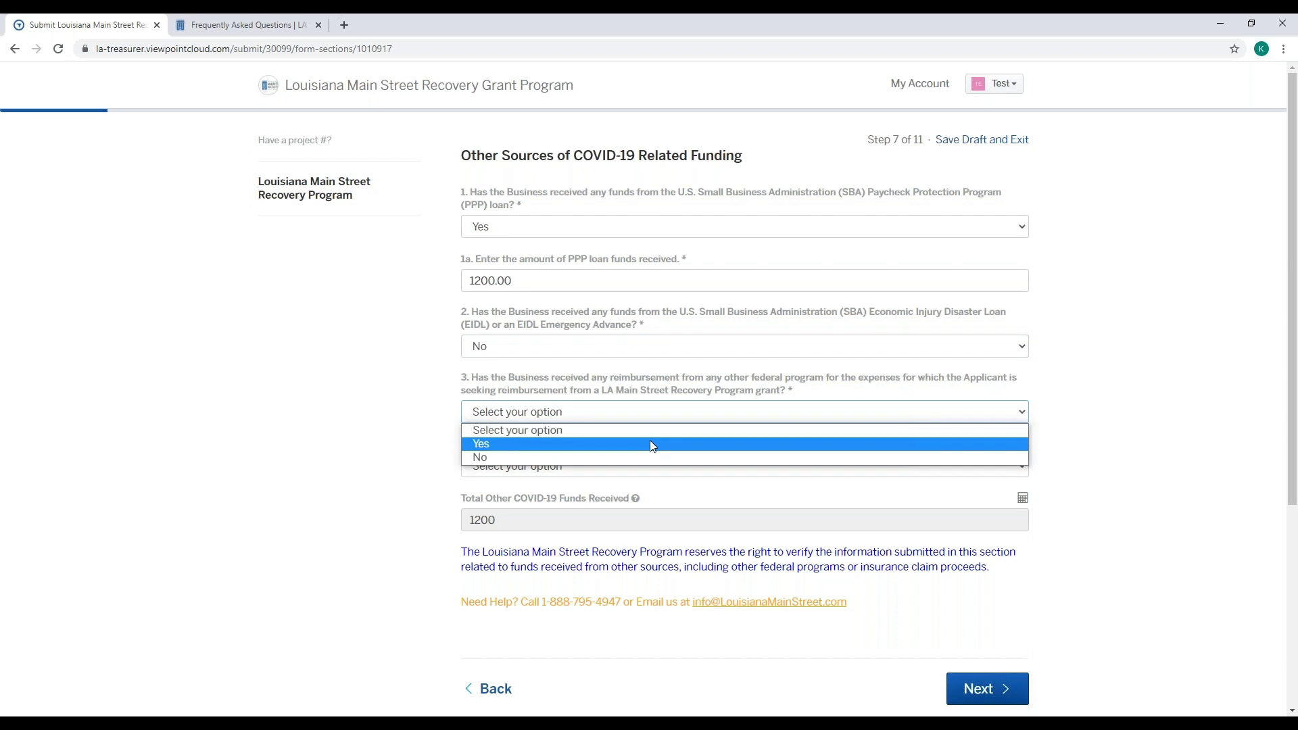
{"action": "left_click", "coordinate": [650, 443]}
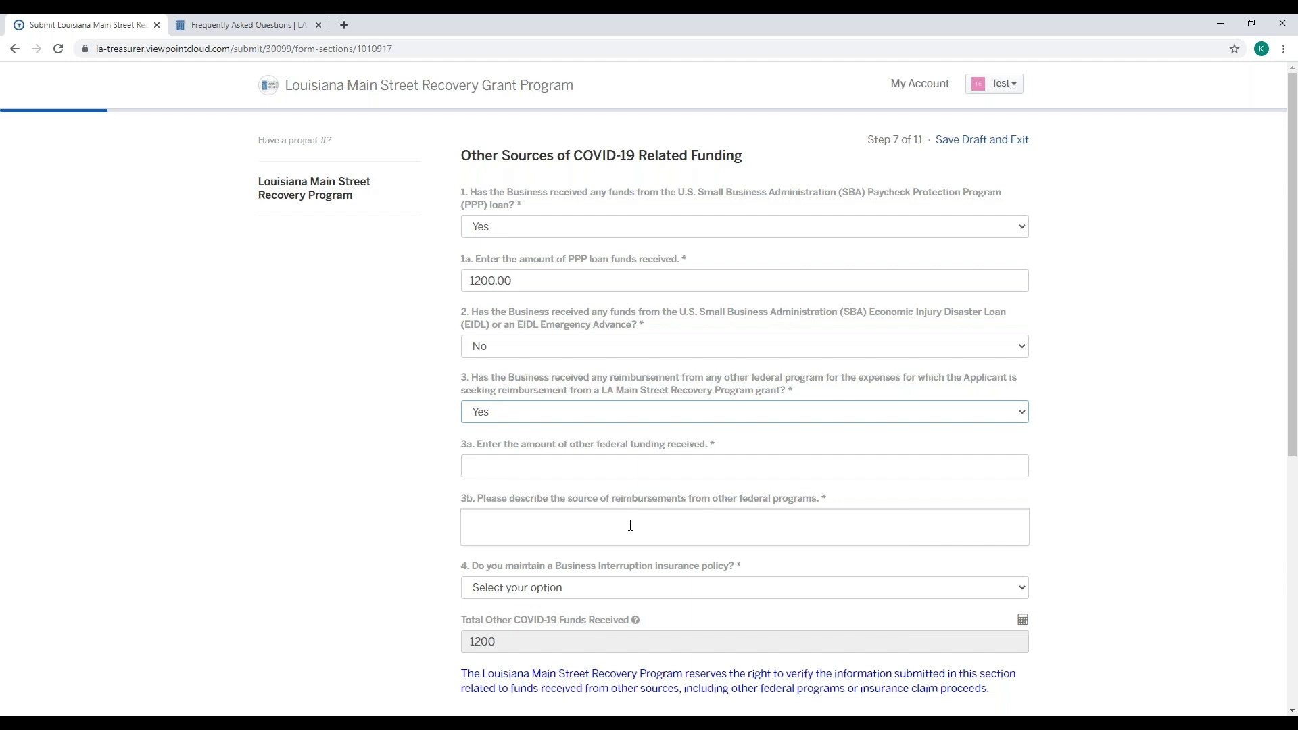
{"action": "left_click", "coordinate": [630, 415]}
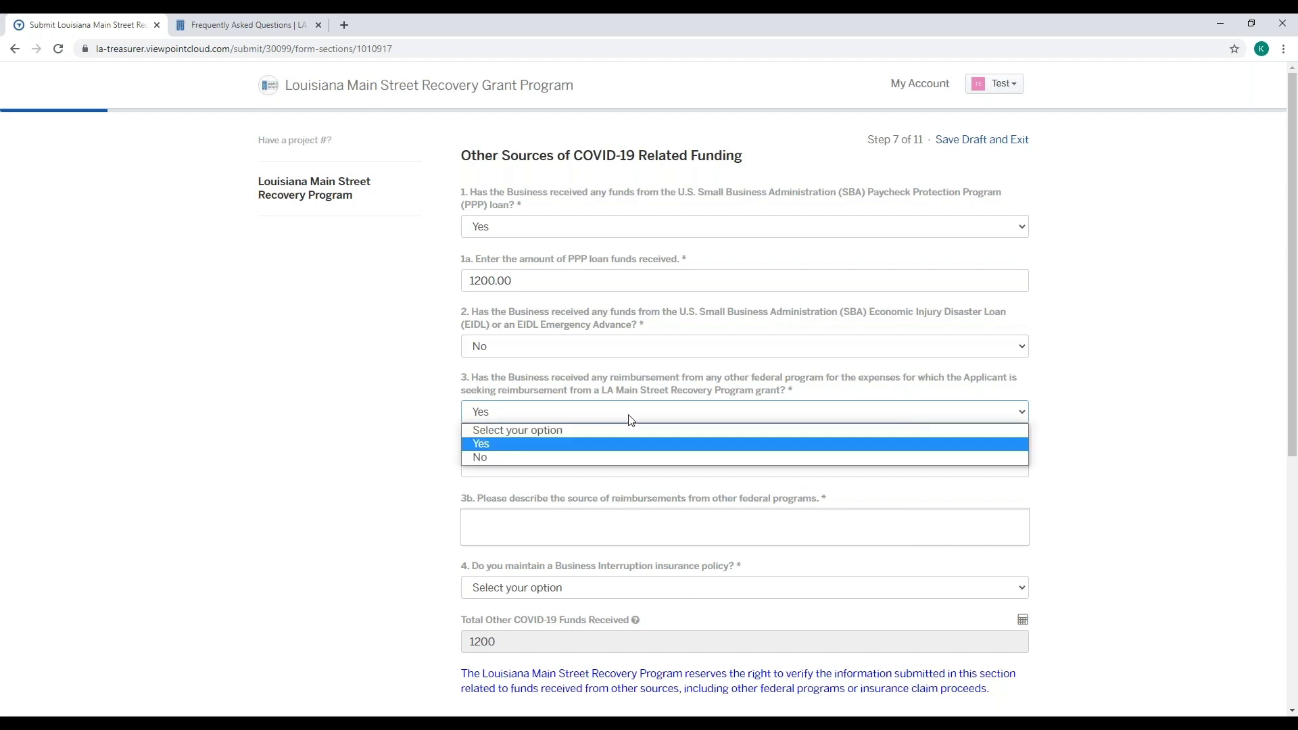
{"action": "left_click", "coordinate": [616, 458]}
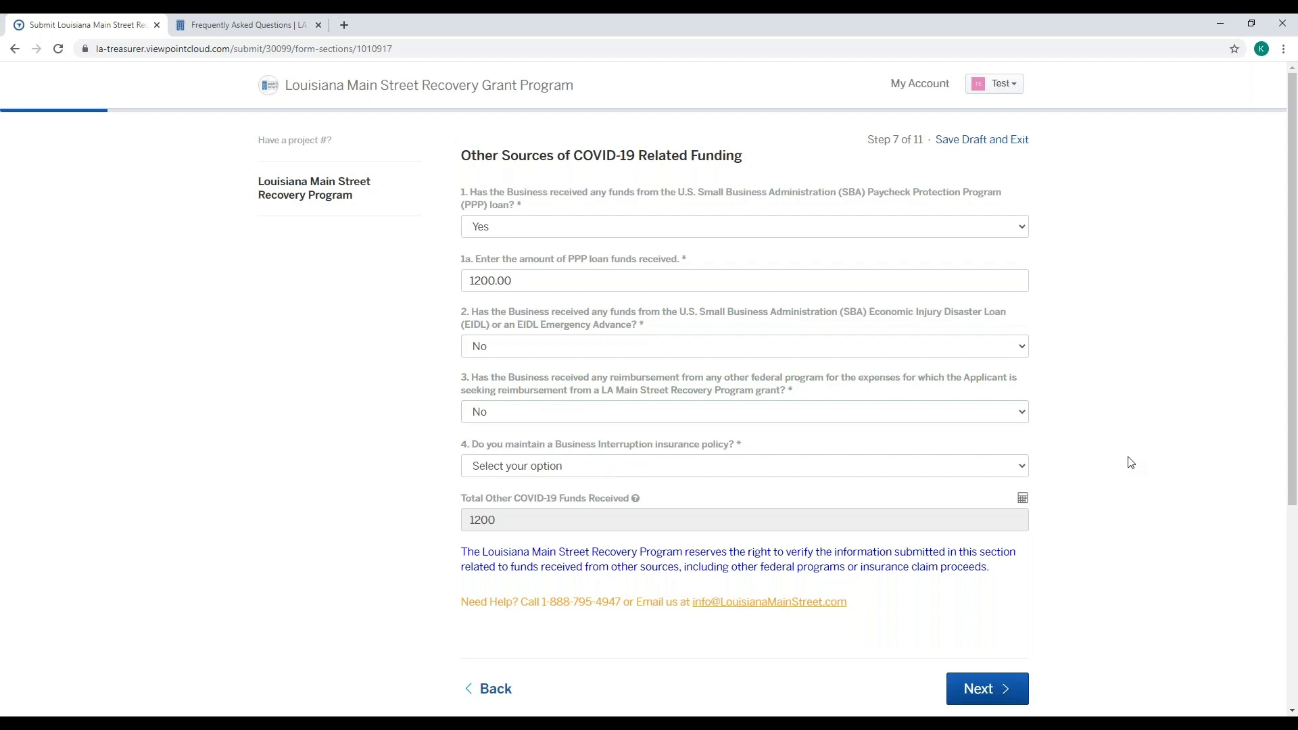
{"action": "scroll", "coordinate": [1130, 463], "scroll_direction": "down", "scroll_amount": 1}
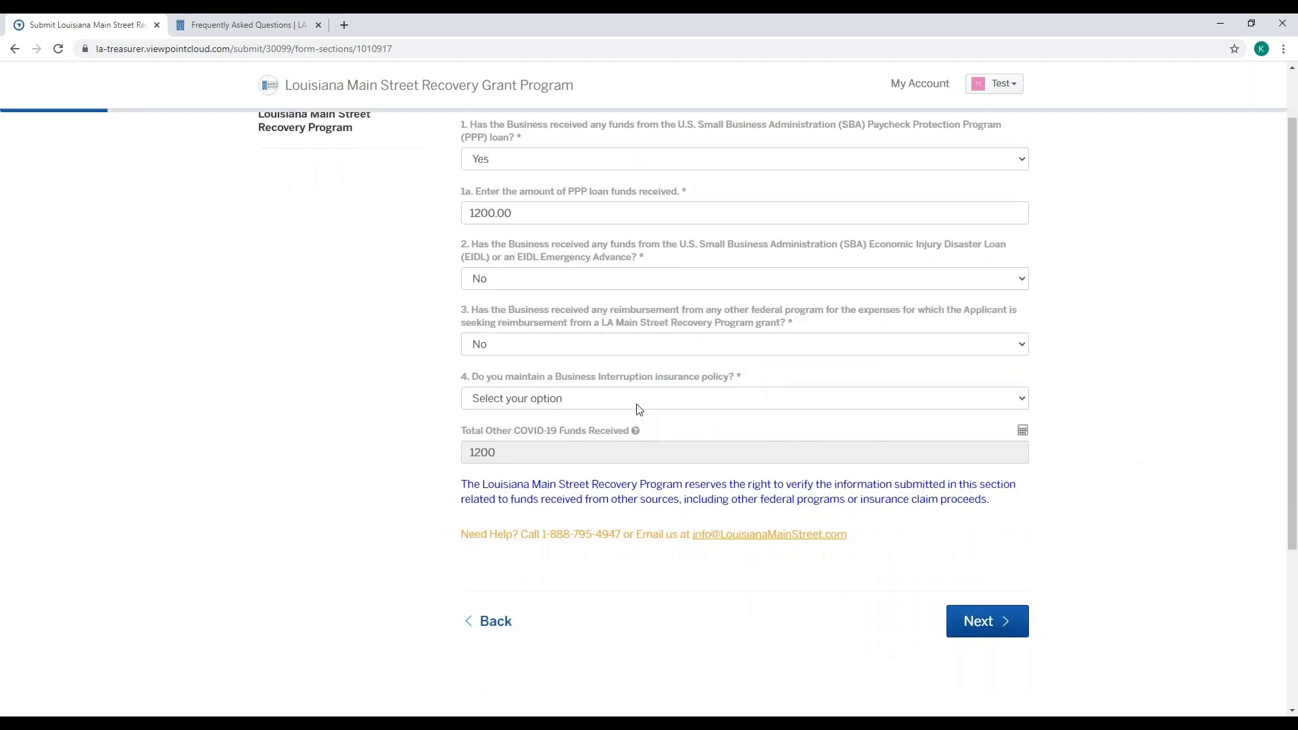
{"action": "left_click", "coordinate": [639, 404]}
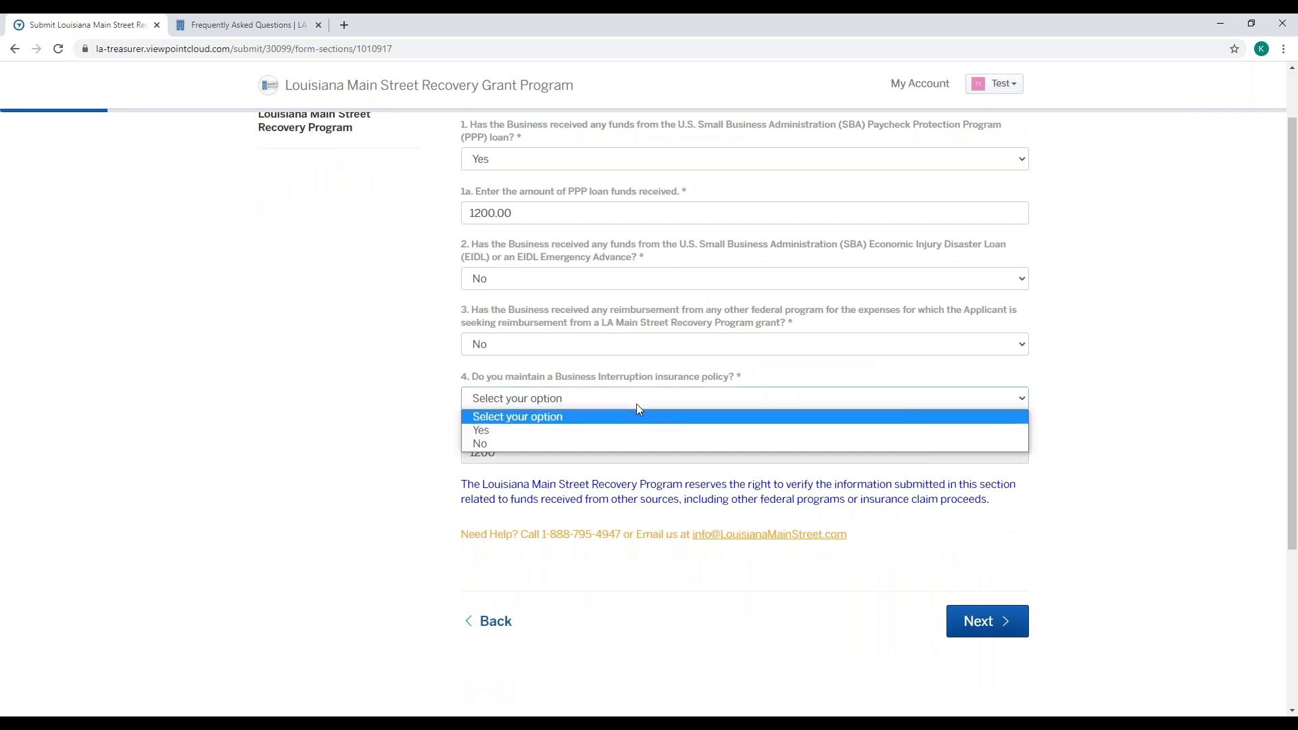
{"action": "left_click", "coordinate": [626, 443]}
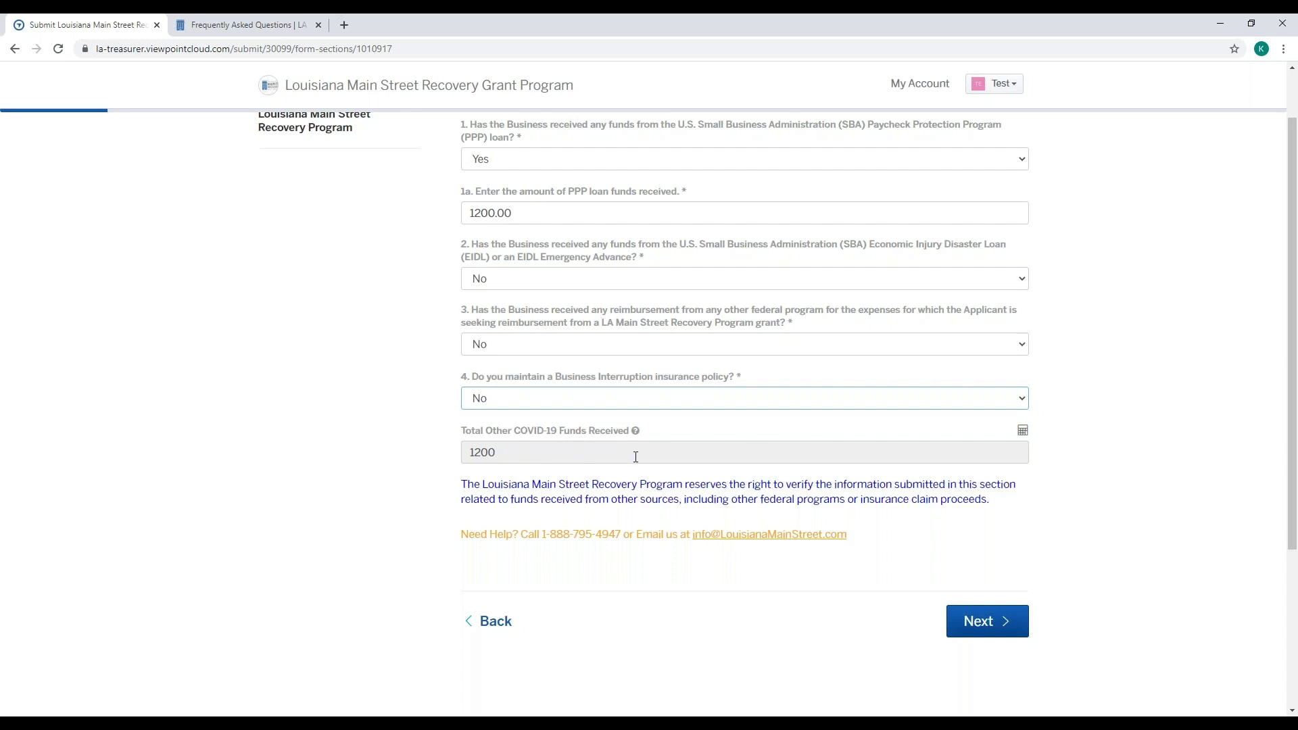
- Advance from Step 7 to Step 8 of 11, Grant Funds Request
{"action": "left_click", "coordinate": [985, 622]}
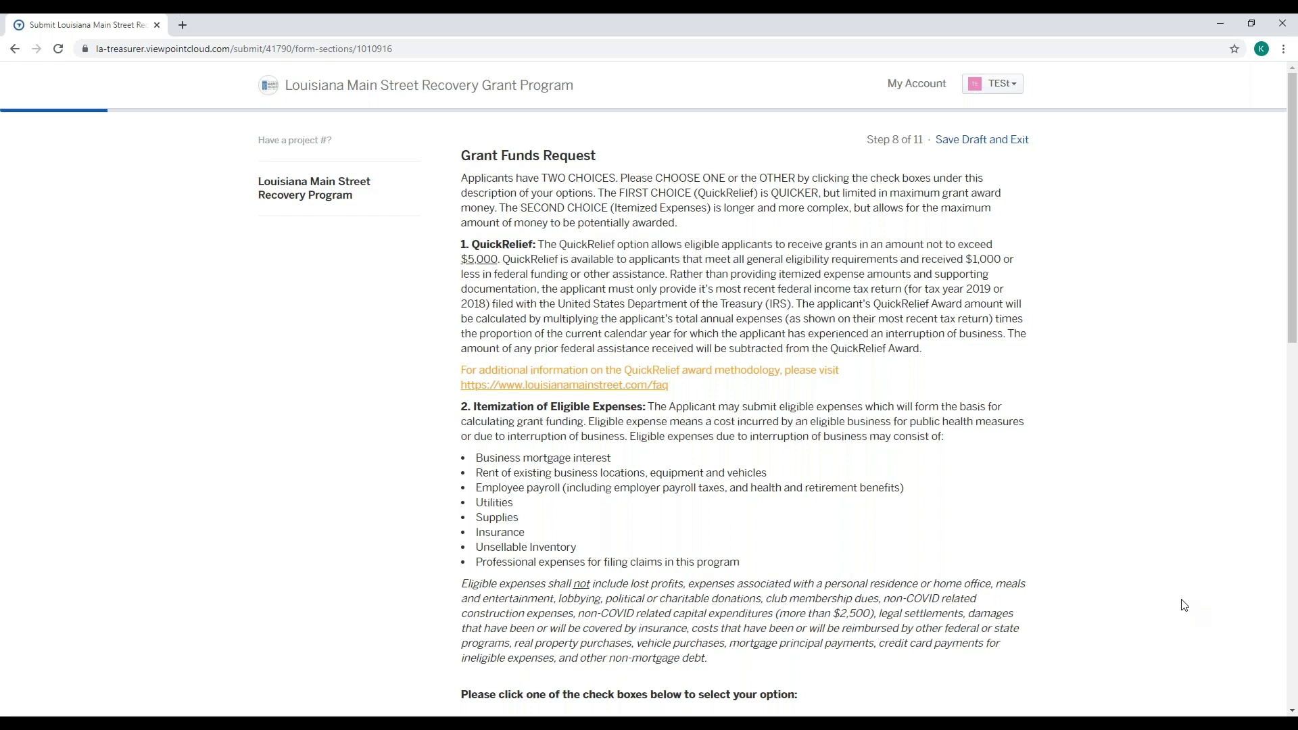
{"action": "scroll", "coordinate": [1184, 605], "scroll_direction": "down", "scroll_amount": 1}
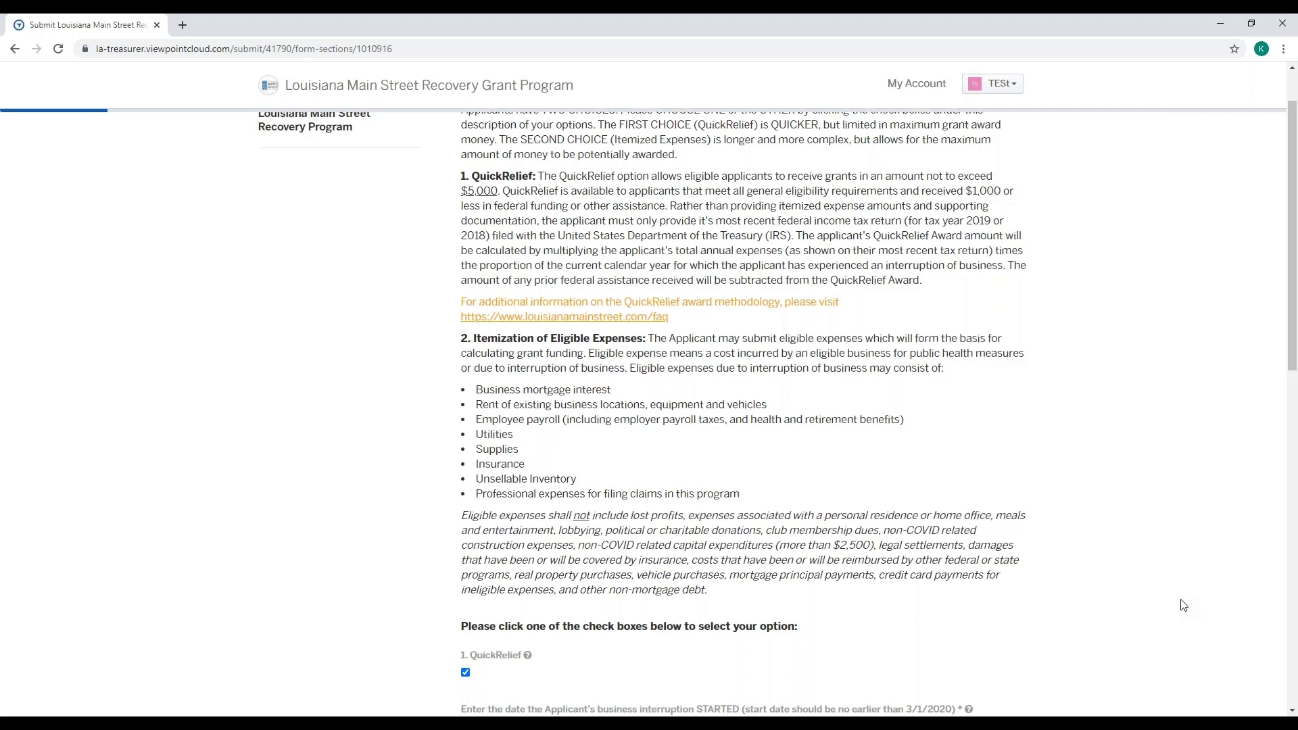
{"action": "scroll", "coordinate": [1184, 604], "scroll_direction": "down", "scroll_amount": 1}
{"action": "scroll", "coordinate": [1184, 604], "scroll_direction": "down", "scroll_amount": 1}
{"action": "scroll", "coordinate": [1184, 604], "scroll_direction": "down", "scroll_amount": 3}
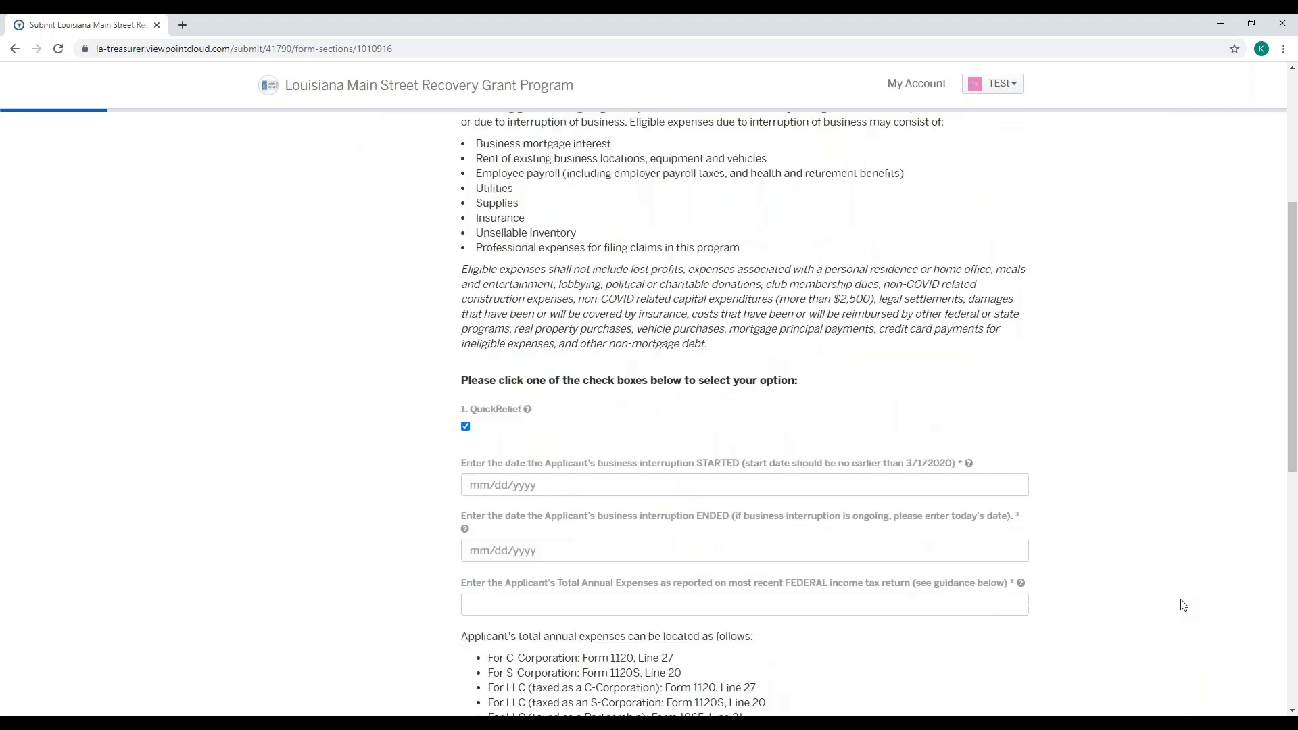
{"action": "left_click", "coordinate": [465, 336]}
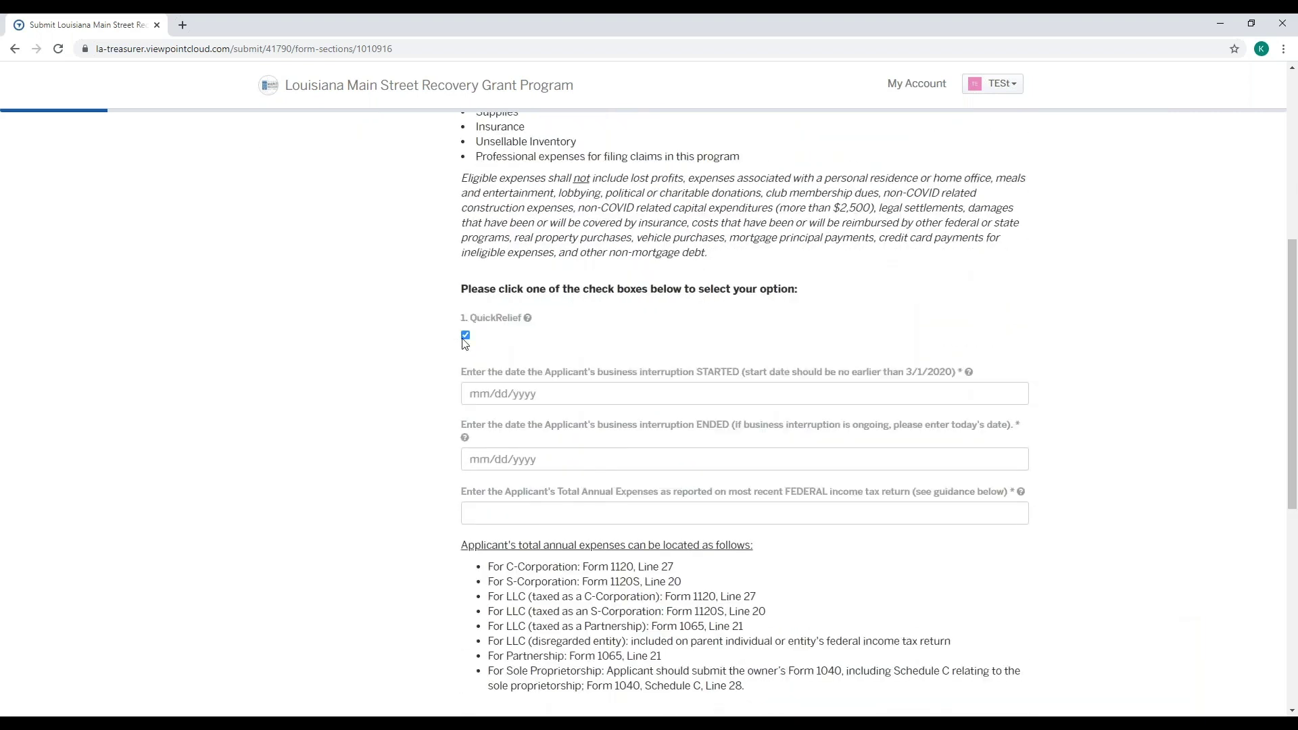
{"action": "left_click", "coordinate": [465, 336]}
{"action": "scroll", "coordinate": [680, 336], "scroll_direction": "down", "scroll_amount": 1}
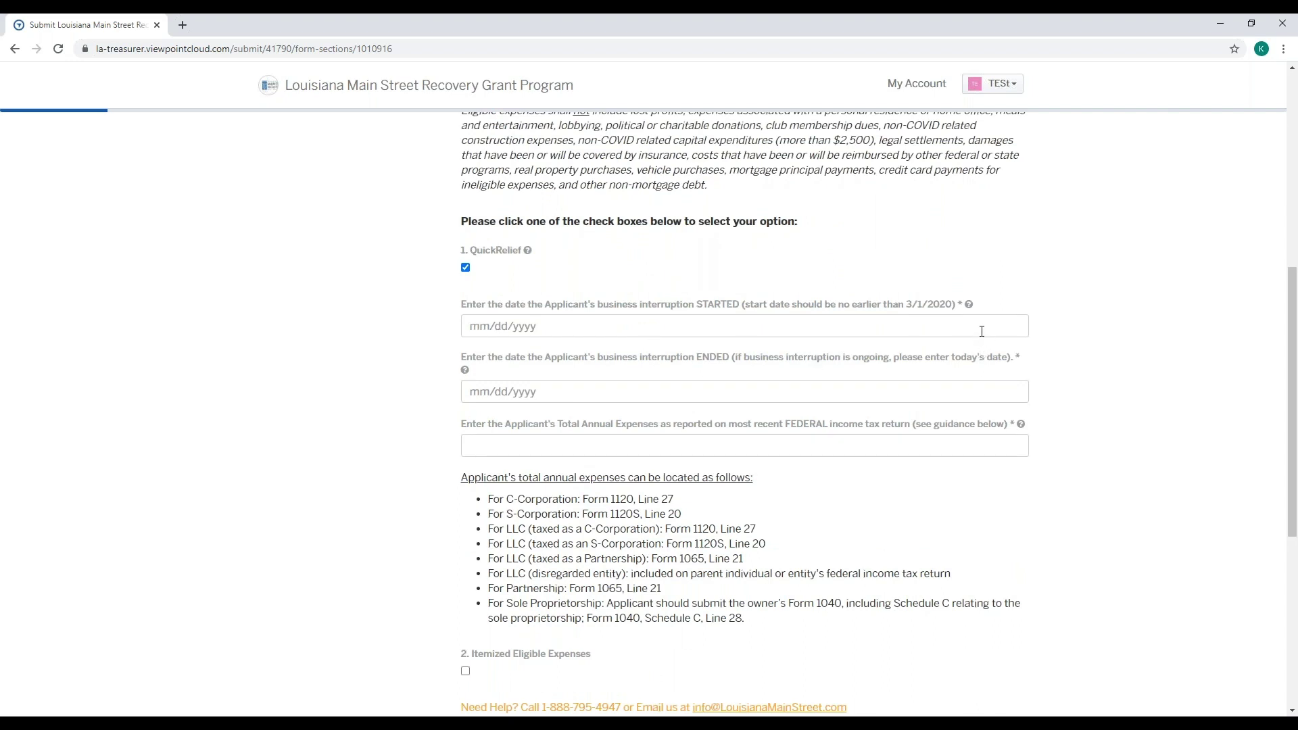
{"action": "mouse_move", "coordinate": [970, 309]}
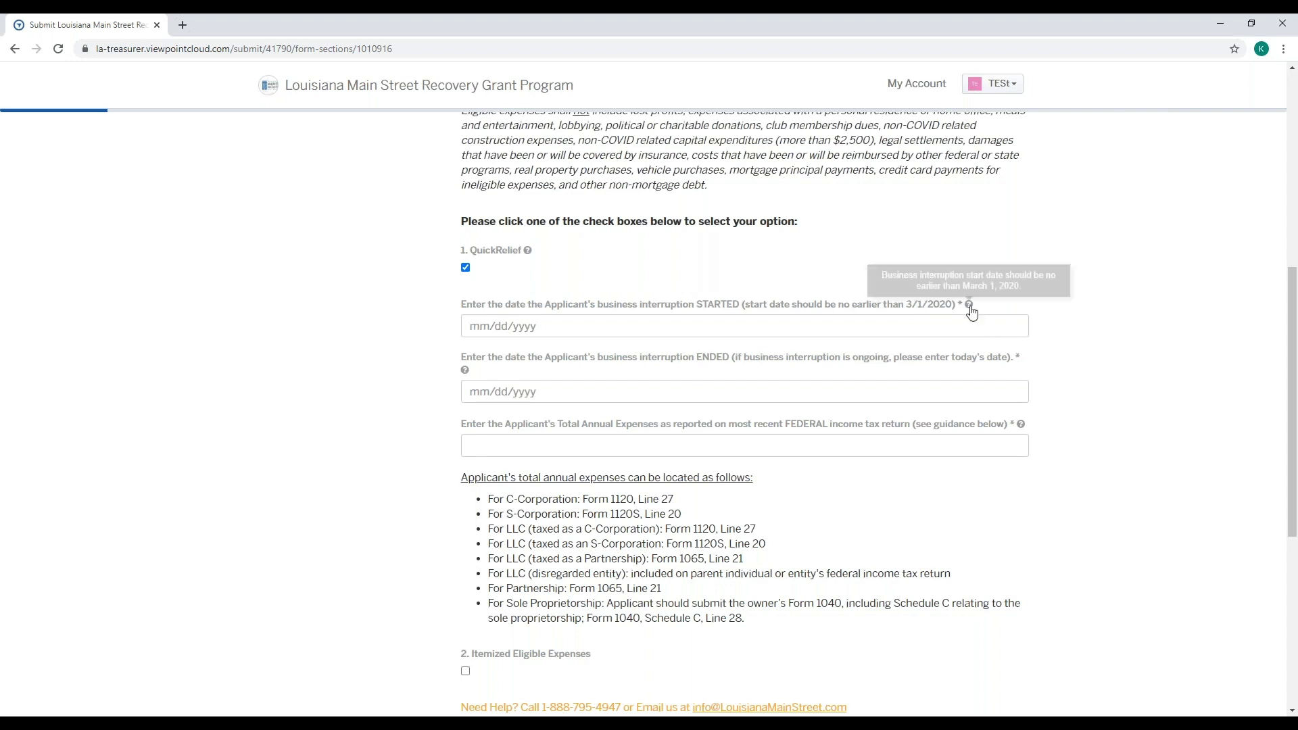
- Pick March 1, 2020 as the interruption start date and August 9, 2020 as the end date
{"action": "left_click", "coordinate": [850, 326]}
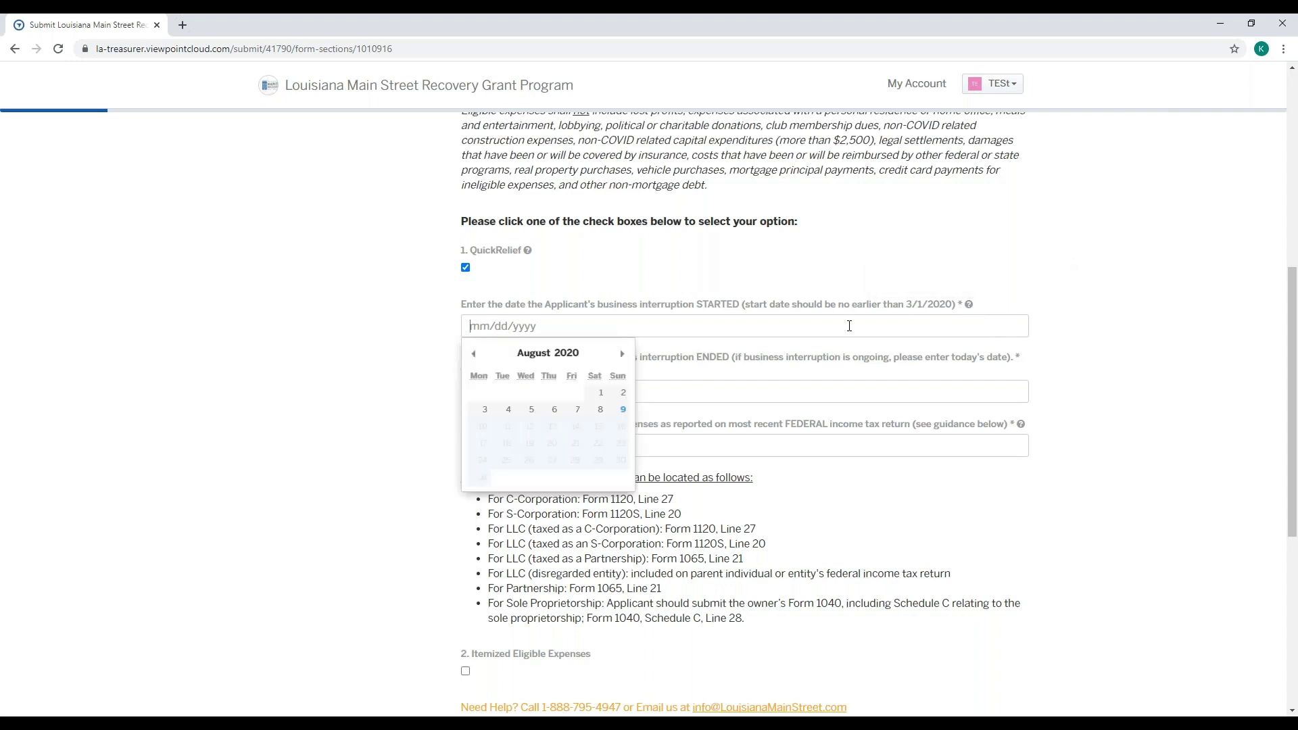
{"action": "left_click", "coordinate": [474, 353]}
{"action": "left_click", "coordinate": [474, 354]}
{"action": "left_click", "coordinate": [474, 354]}
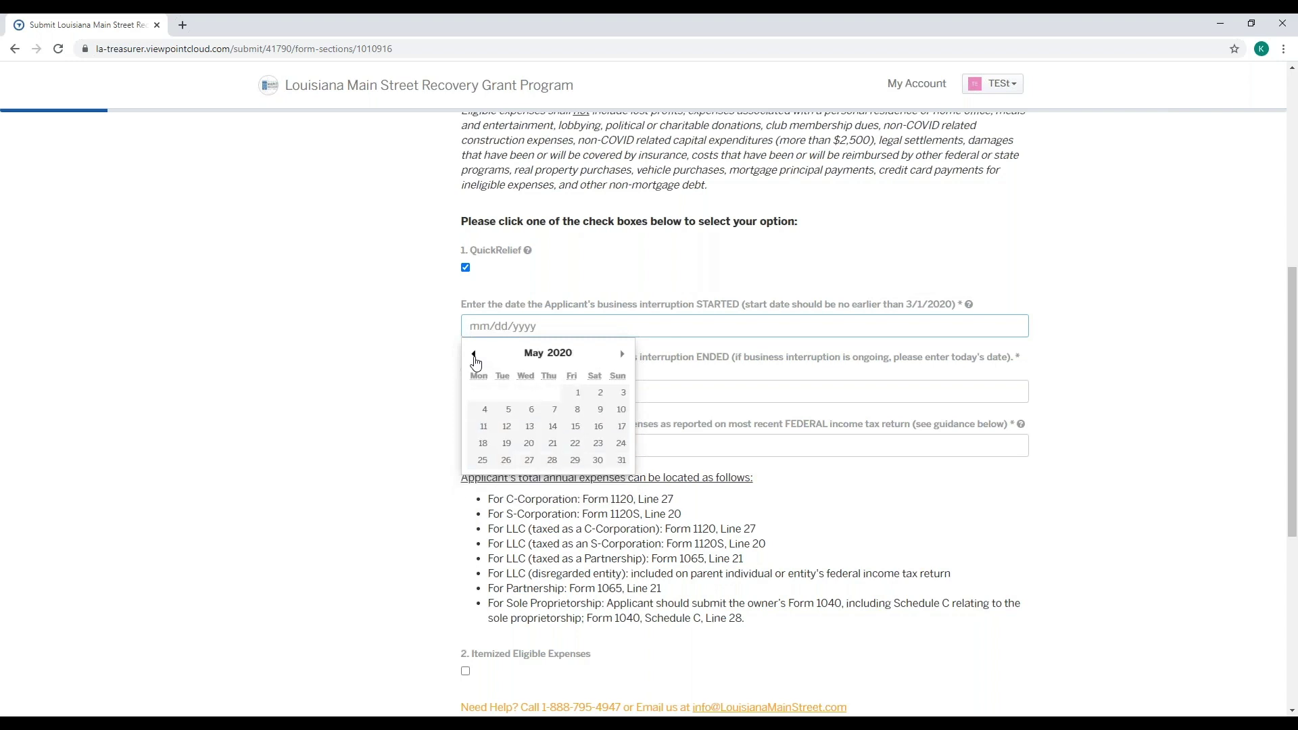
{"action": "left_click", "coordinate": [474, 354]}
{"action": "left_click", "coordinate": [474, 354]}
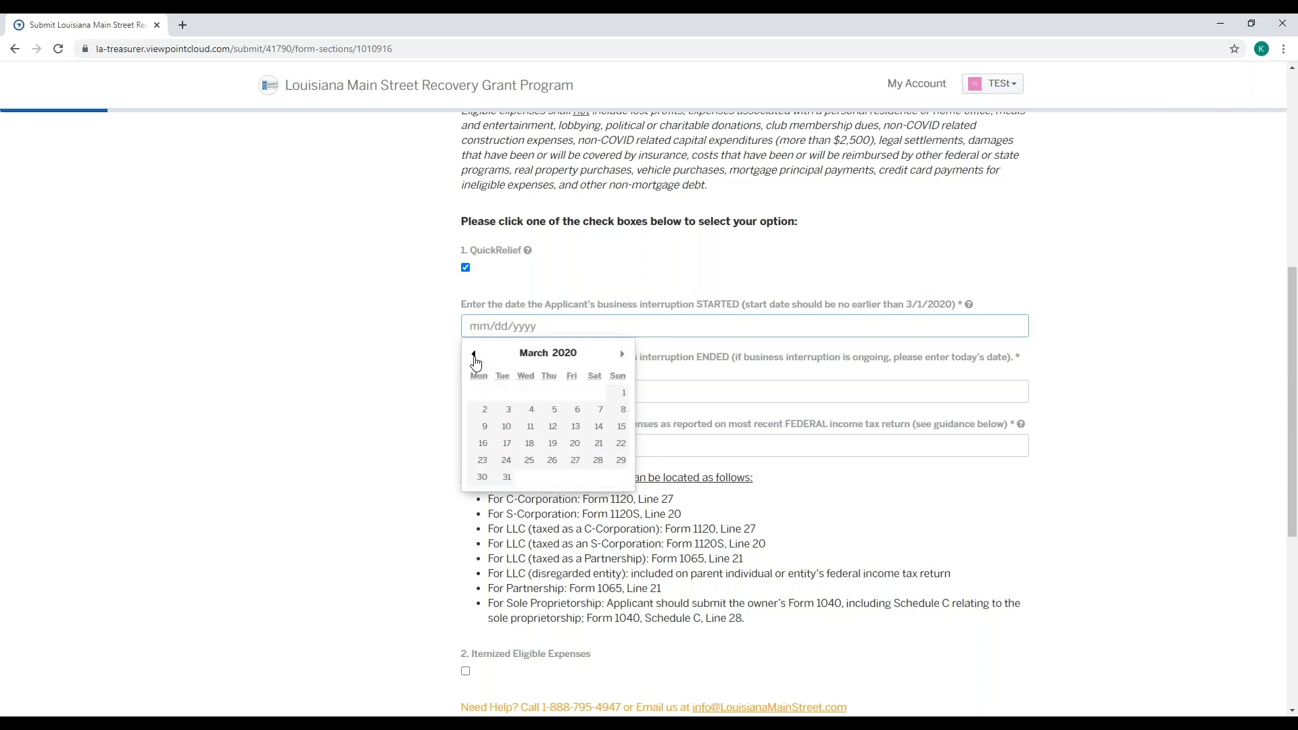
{"action": "left_click", "coordinate": [622, 393]}
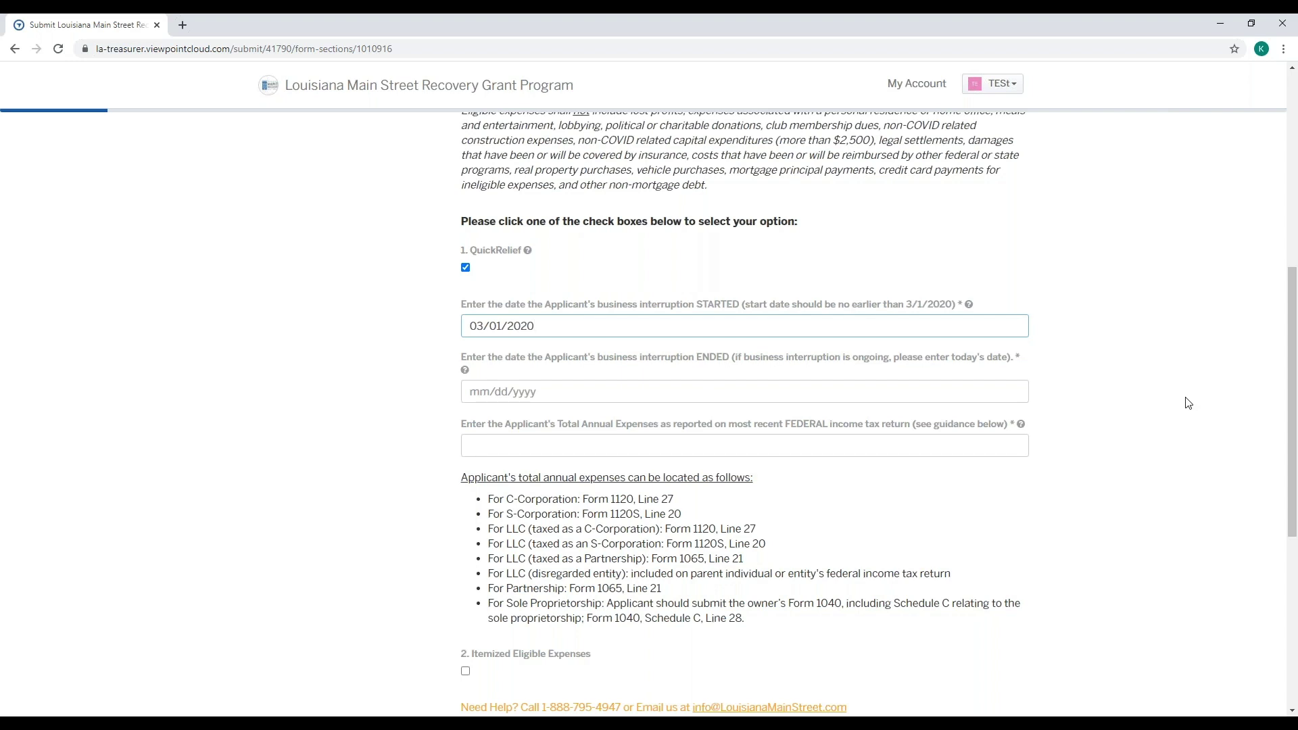
{"action": "left_click", "coordinate": [484, 392]}
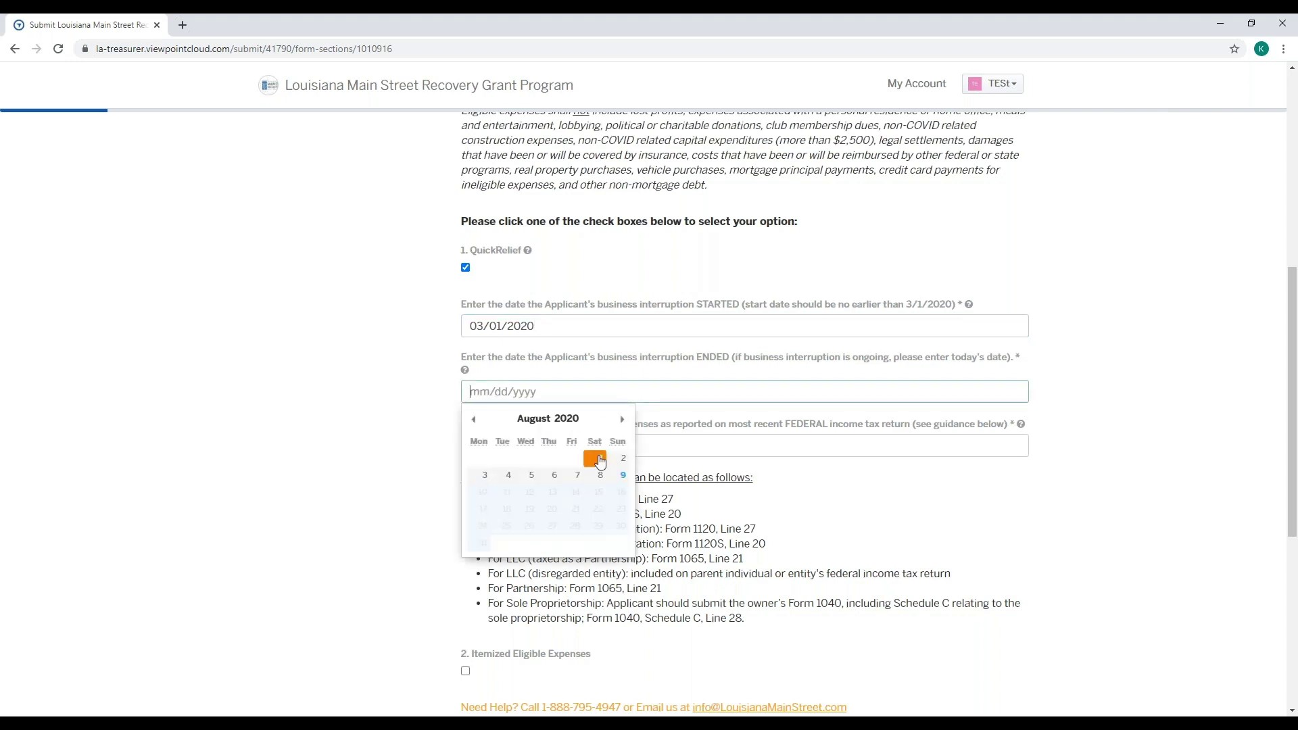
{"action": "left_click", "coordinate": [623, 474]}
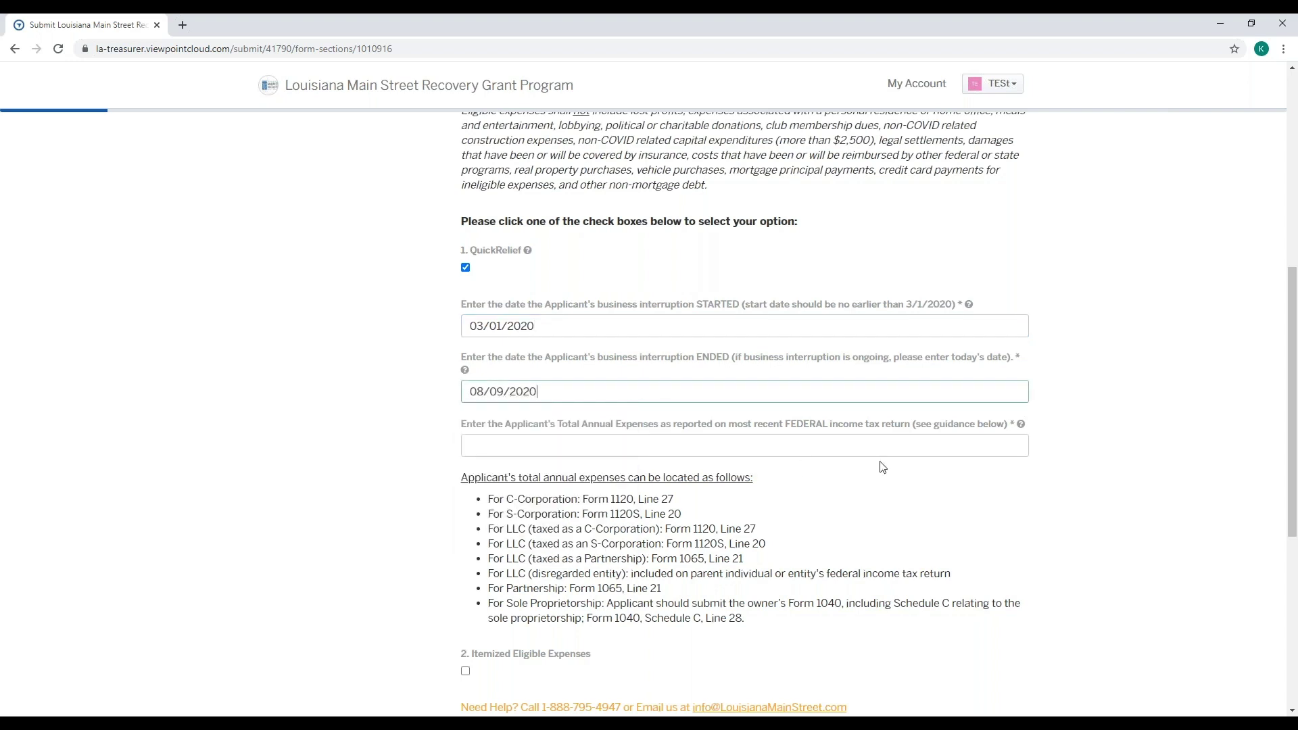
{"action": "left_click", "coordinate": [936, 493]}
{"action": "scroll", "coordinate": [941, 497], "scroll_direction": "down", "scroll_amount": 1}
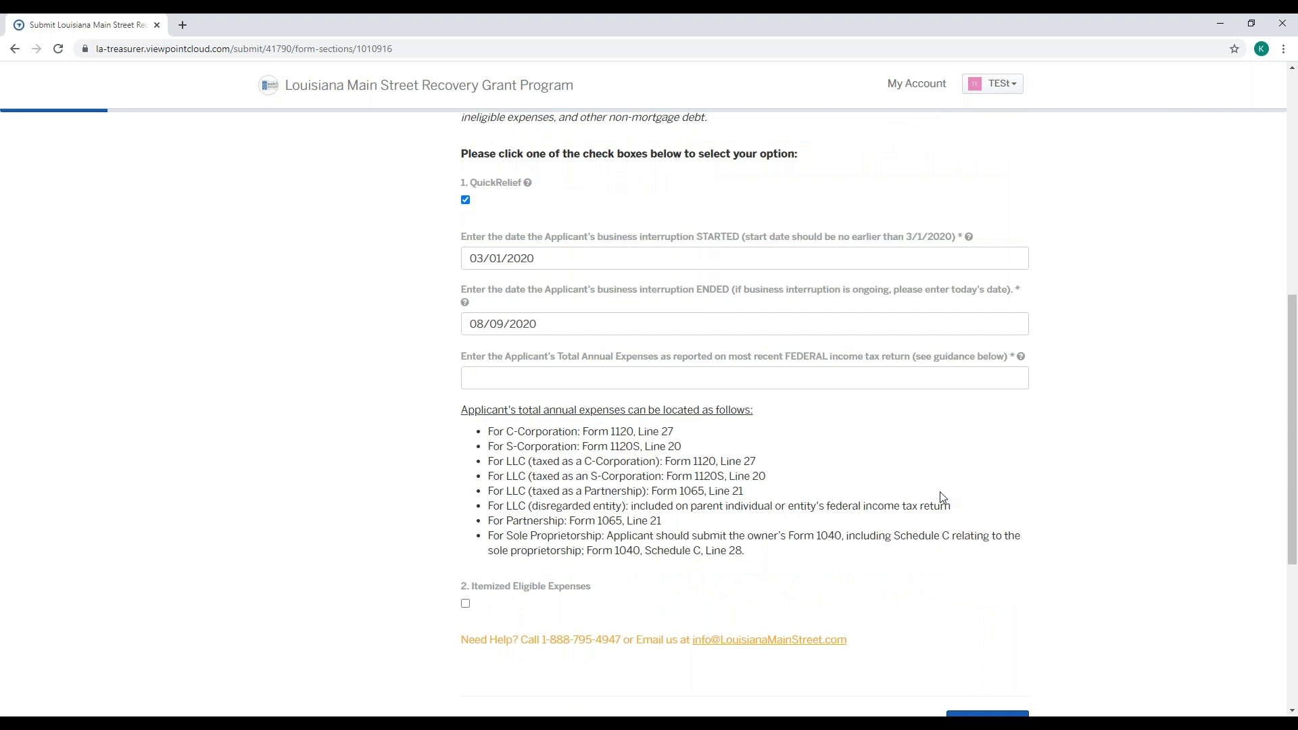
- Type 10000.00 into the Total Annual Expenses field
{"action": "mouse_move", "coordinate": [1023, 365]}
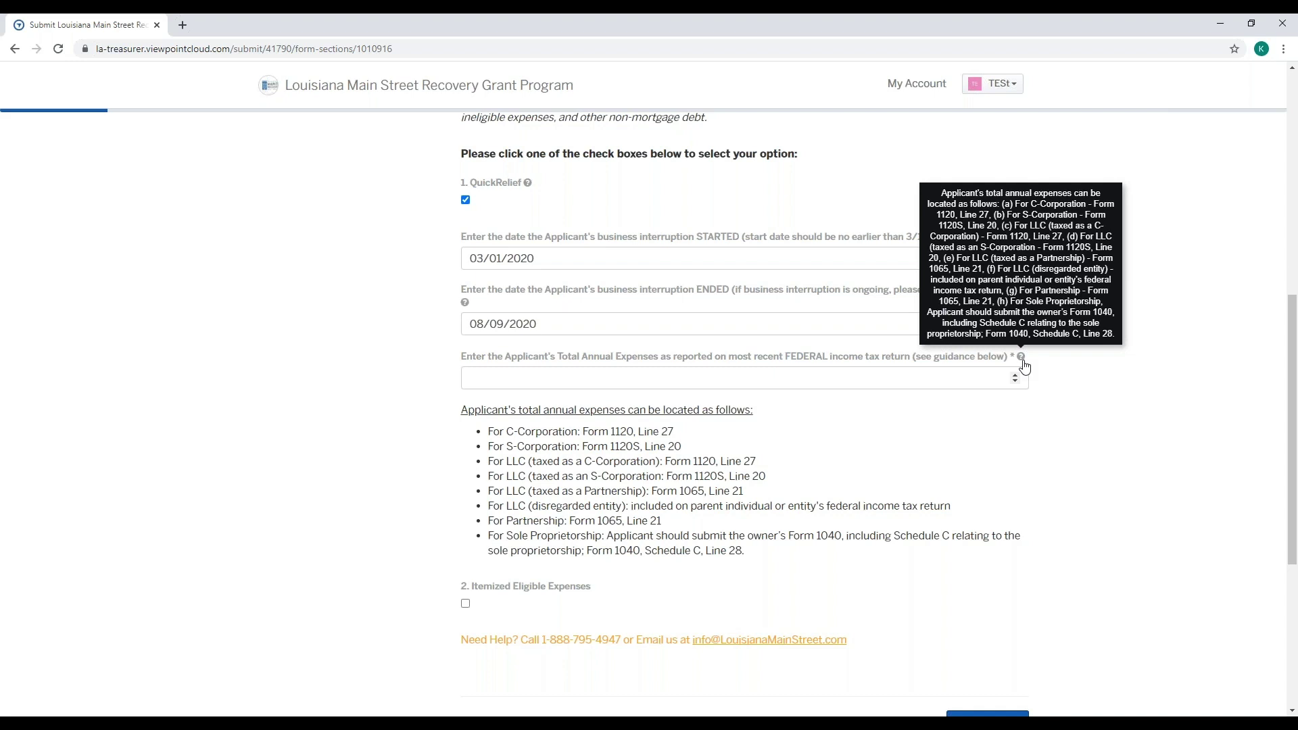
{"action": "left_click", "coordinate": [946, 385]}
{"action": "type", "text": "10"}
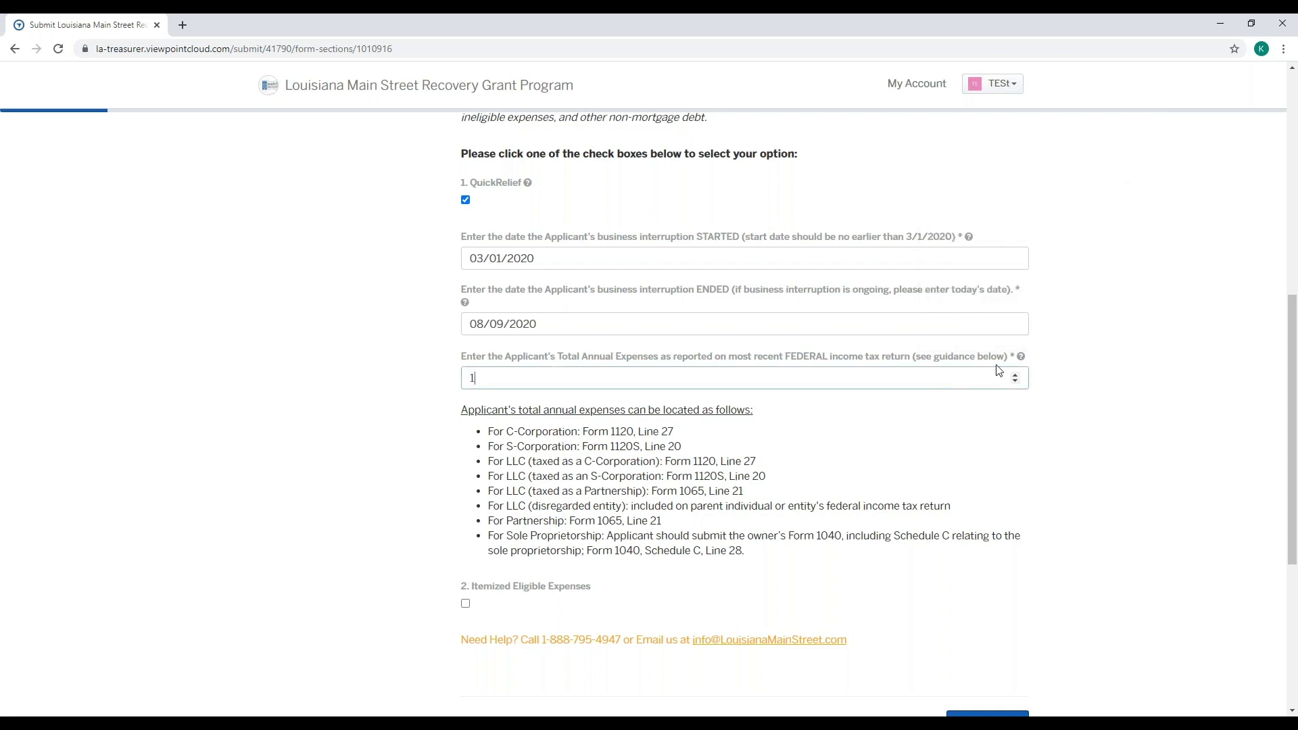
{"action": "type", "text": "000.00"}
{"action": "scroll", "coordinate": [989, 453], "scroll_direction": "down", "scroll_amount": 2}
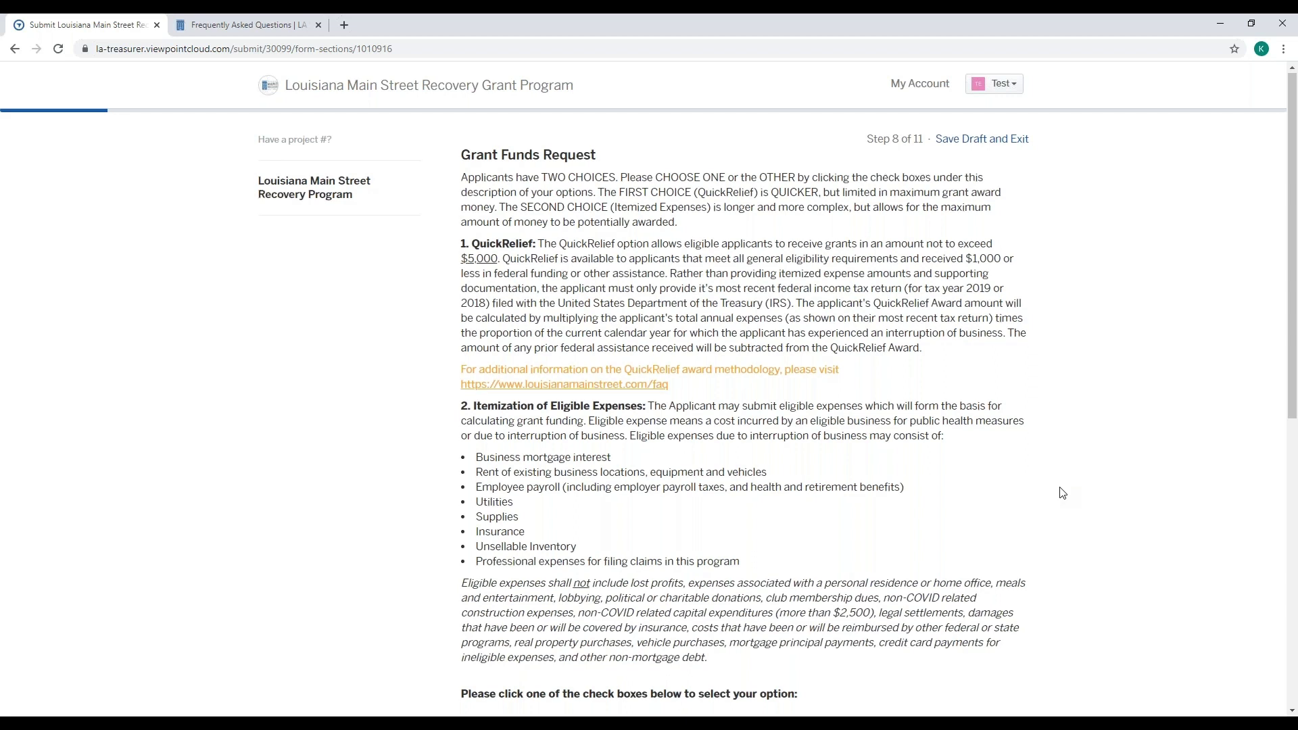
- Scroll through the Grant Funds Request options, then switch to the Frequently Asked Questions tab
{"action": "scroll", "coordinate": [1062, 493], "scroll_direction": "down", "scroll_amount": 2}
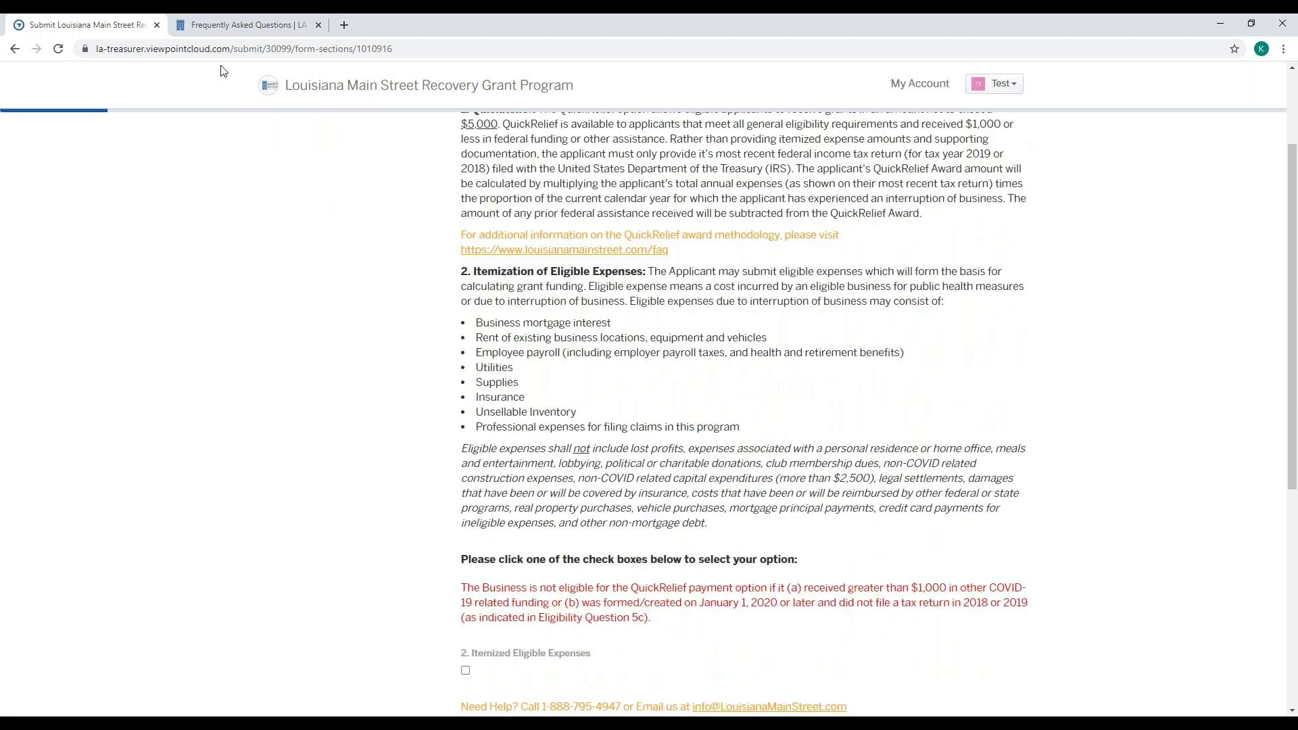
{"action": "left_click", "coordinate": [224, 27]}
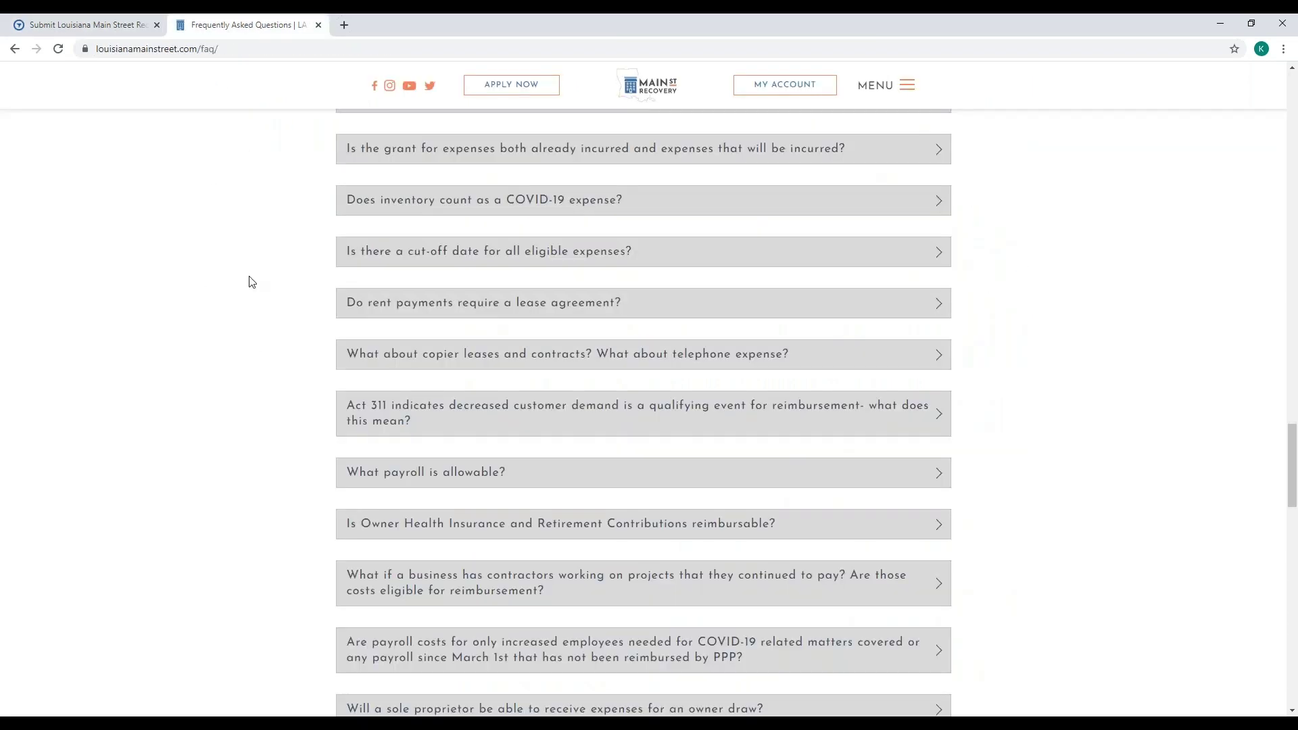
{"action": "scroll", "coordinate": [266, 347], "scroll_direction": "up", "scroll_amount": 2}
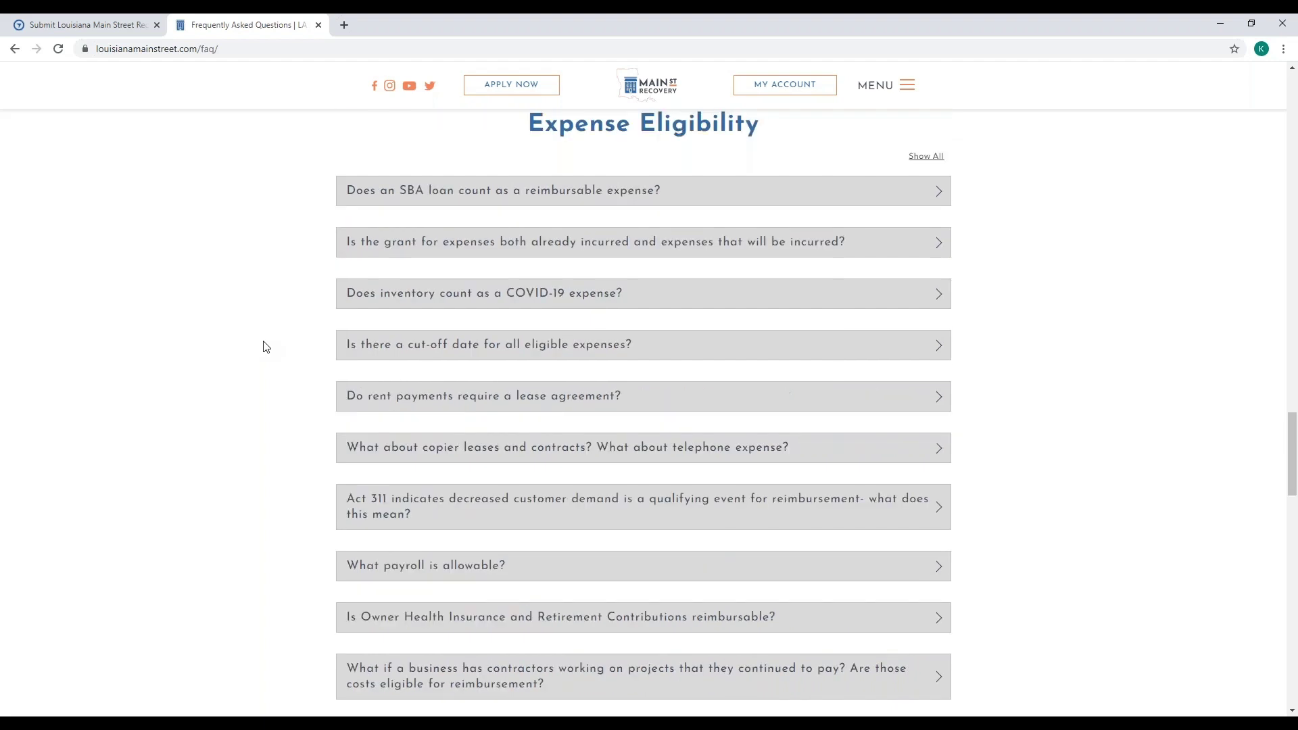
{"action": "scroll", "coordinate": [266, 346], "scroll_direction": "down", "scroll_amount": 6}
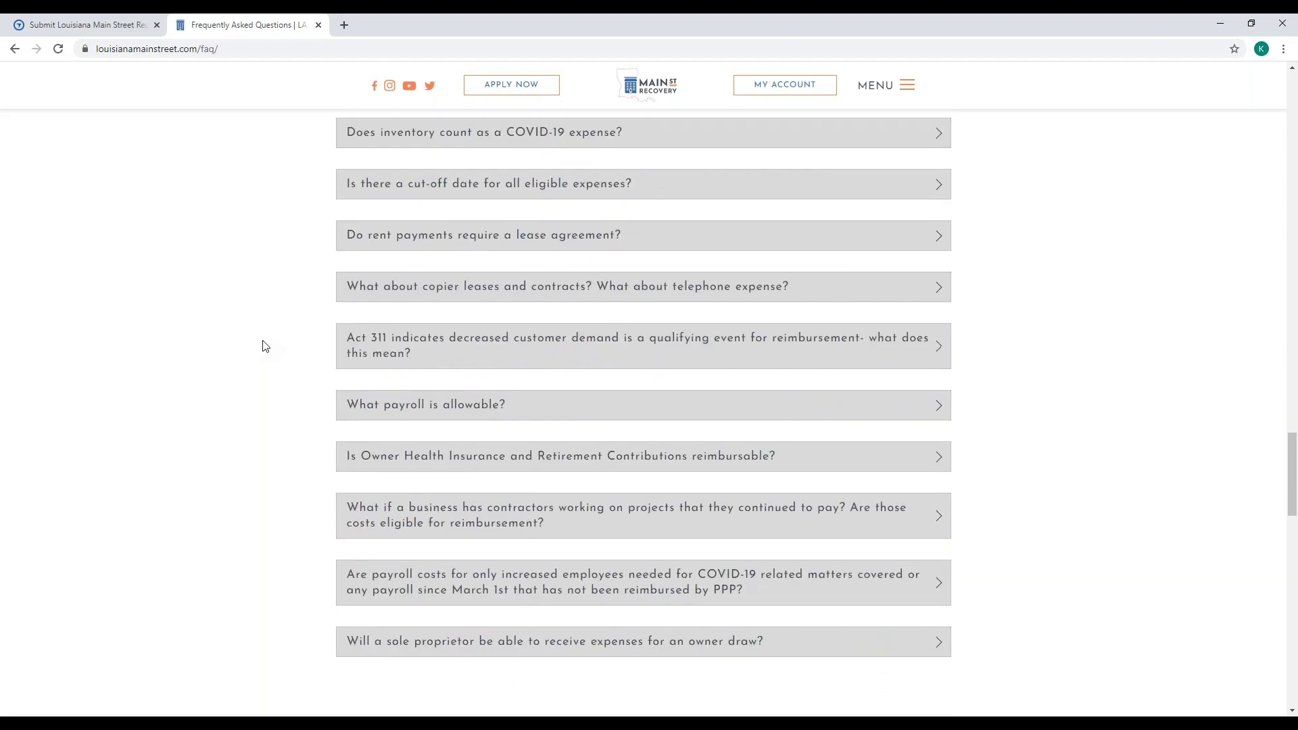
{"action": "scroll", "coordinate": [266, 347], "scroll_direction": "down", "scroll_amount": 7}
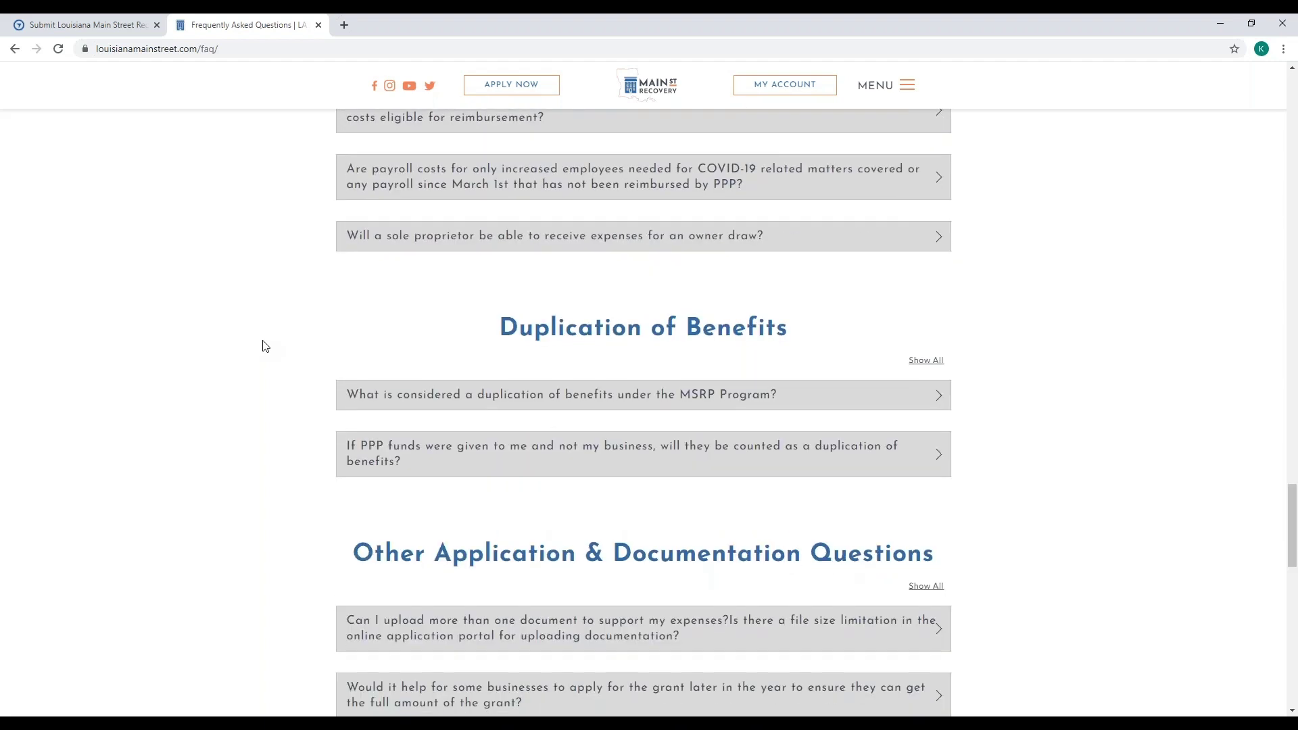
{"action": "scroll", "coordinate": [264, 346], "scroll_direction": "down", "scroll_amount": 4}
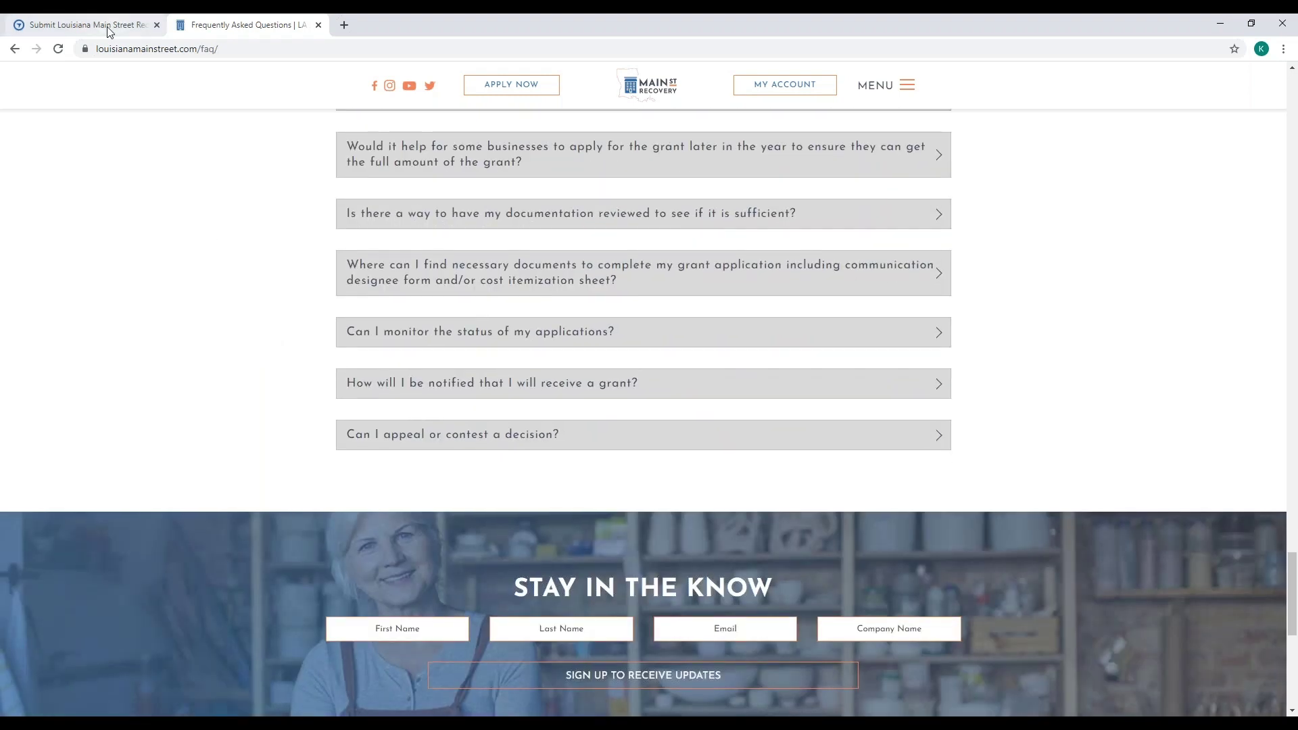
- Back on the grant form, select the Itemized Eligible Expenses option
{"action": "left_click", "coordinate": [108, 29]}
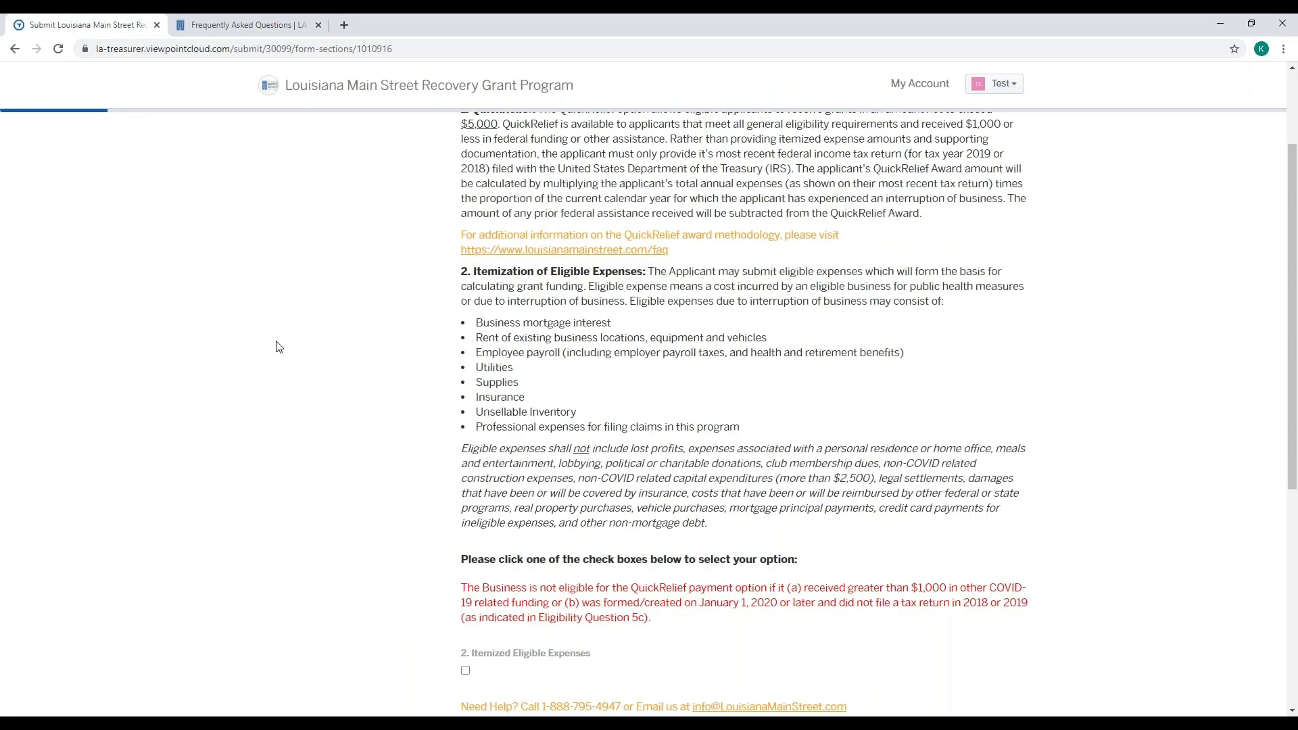
{"action": "scroll", "coordinate": [277, 346], "scroll_direction": "down", "scroll_amount": 1}
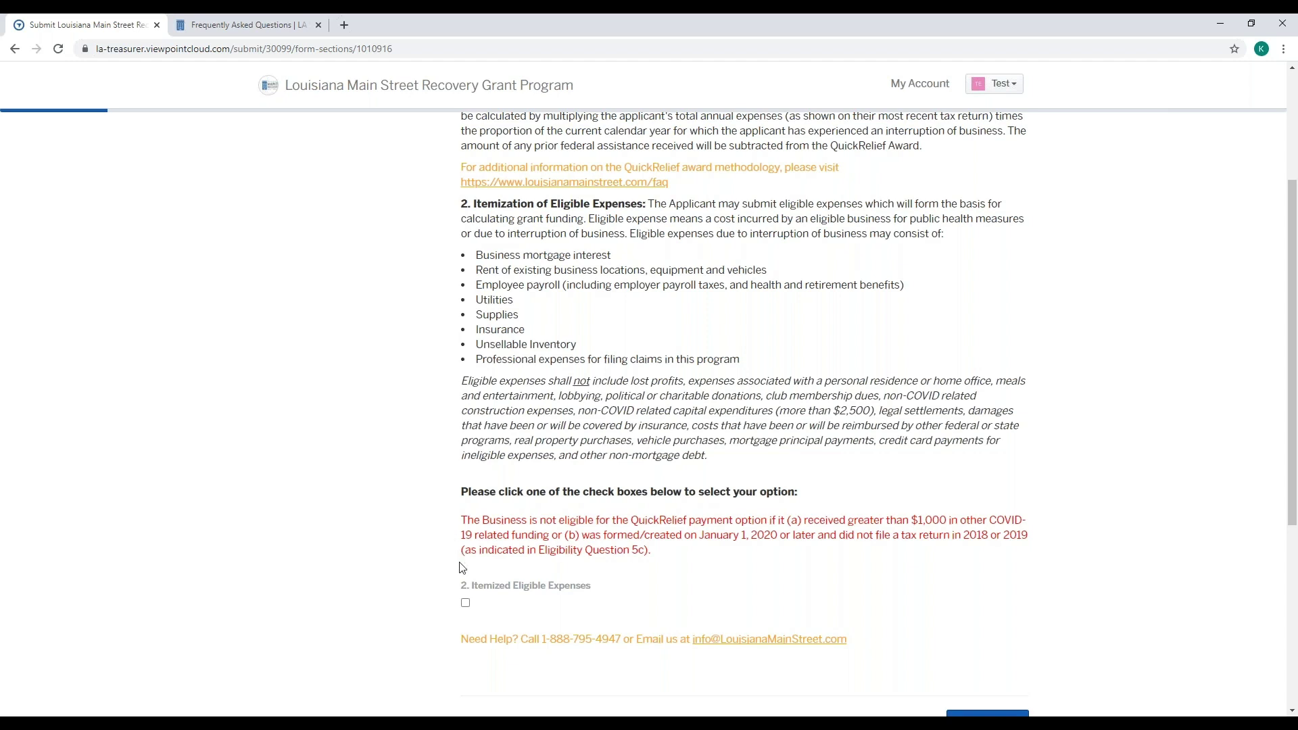
{"action": "left_click", "coordinate": [465, 603]}
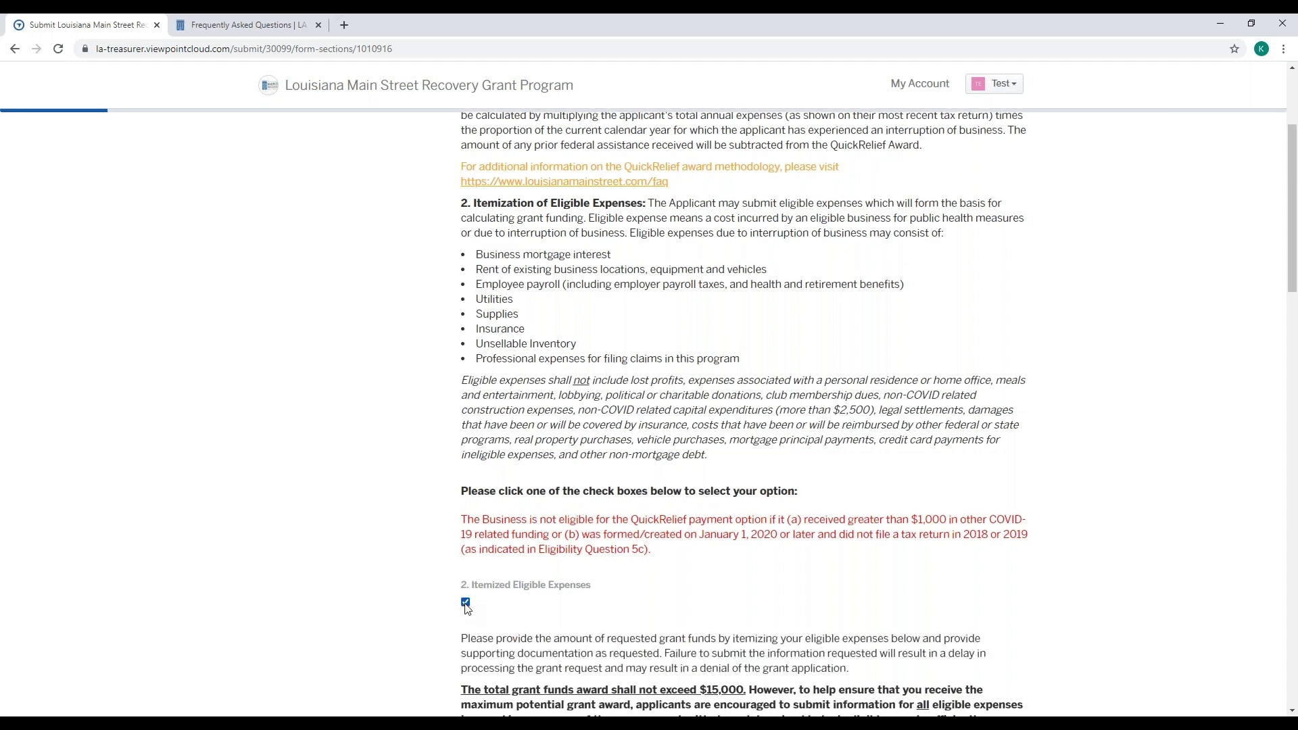
- Review the itemized expense fields, then go back to Step 7, Other Sources of COVID-19 Related Funding
{"action": "scroll", "coordinate": [466, 609], "scroll_direction": "down", "scroll_amount": 2}
{"action": "scroll", "coordinate": [588, 577], "scroll_direction": "down", "scroll_amount": 4}
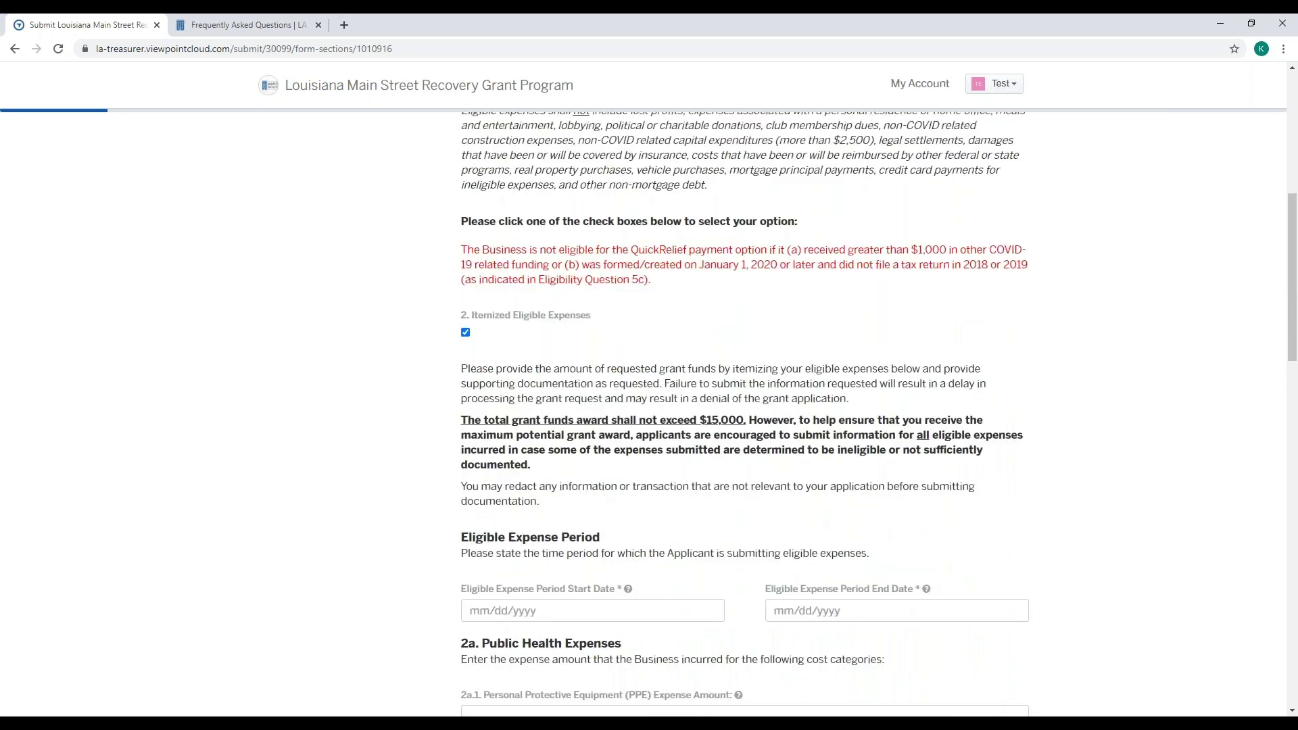
{"action": "scroll", "coordinate": [588, 576], "scroll_direction": "down", "scroll_amount": 5}
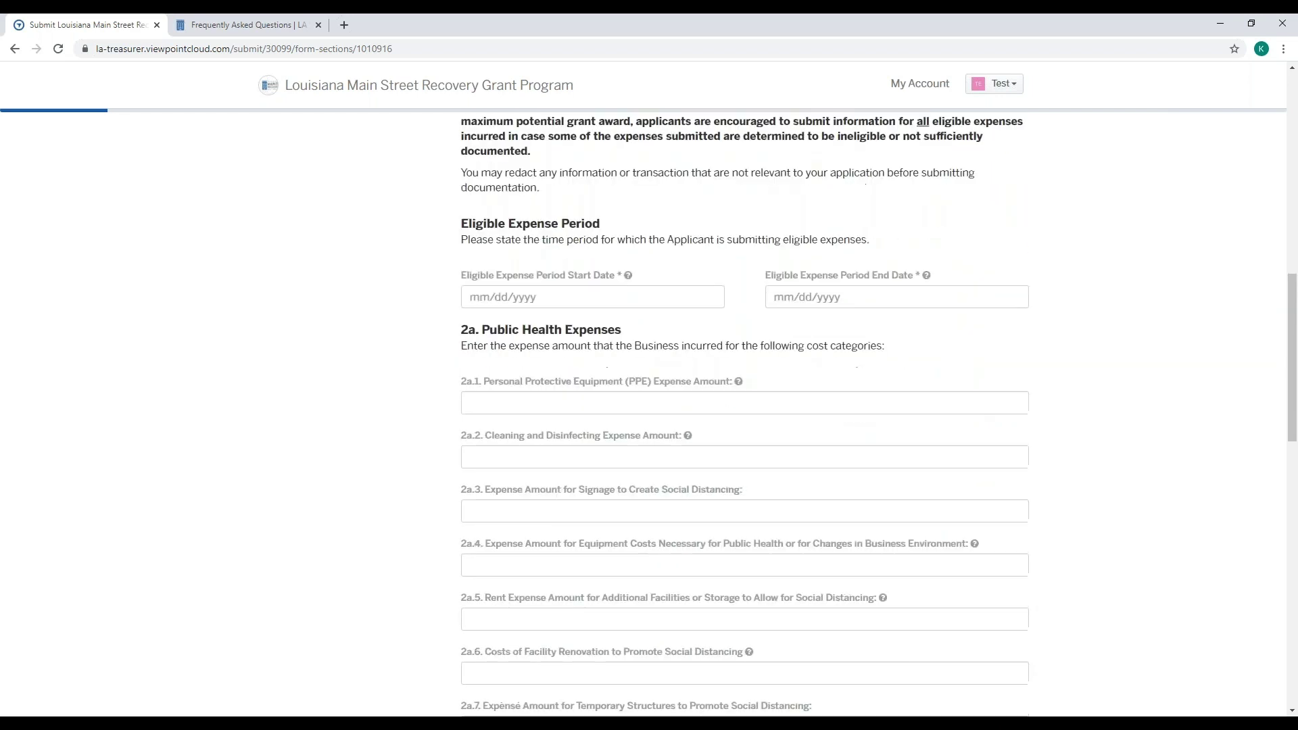
{"action": "scroll", "coordinate": [588, 576], "scroll_direction": "down", "scroll_amount": 4}
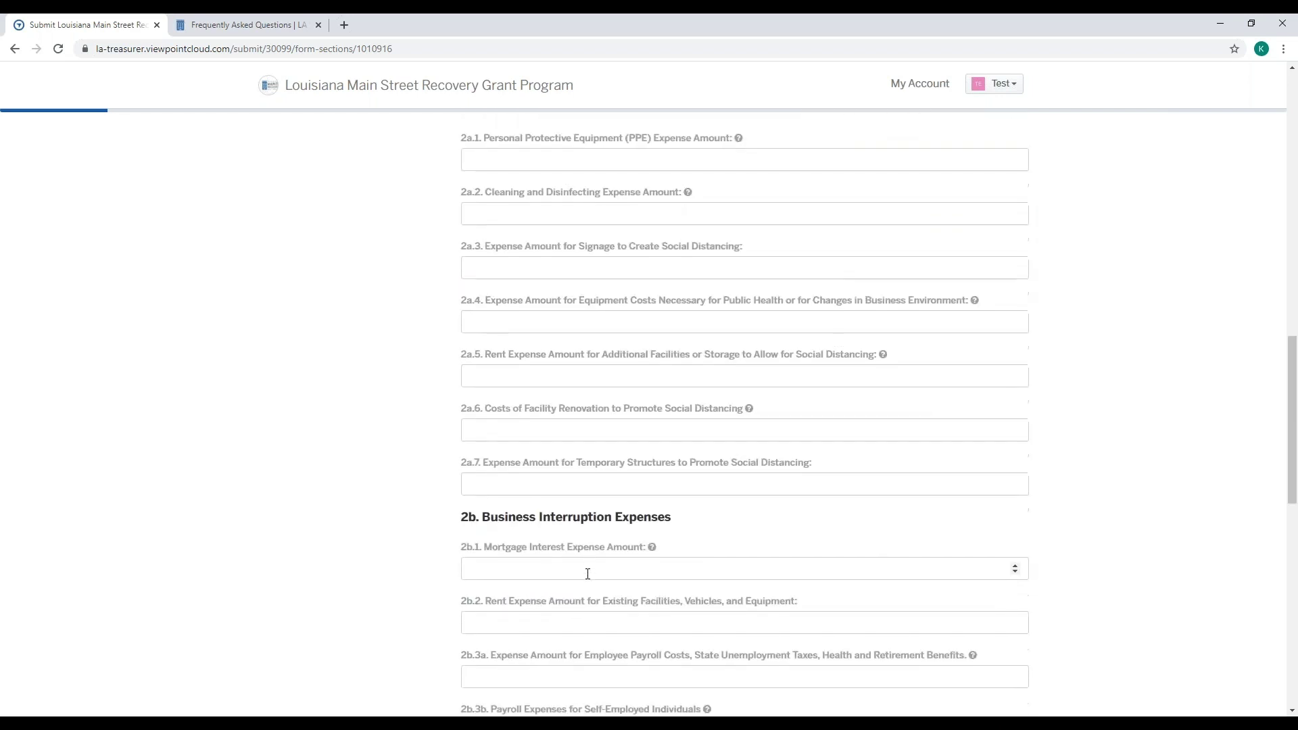
{"action": "scroll", "coordinate": [744, 412], "scroll_direction": "down", "scroll_amount": 5}
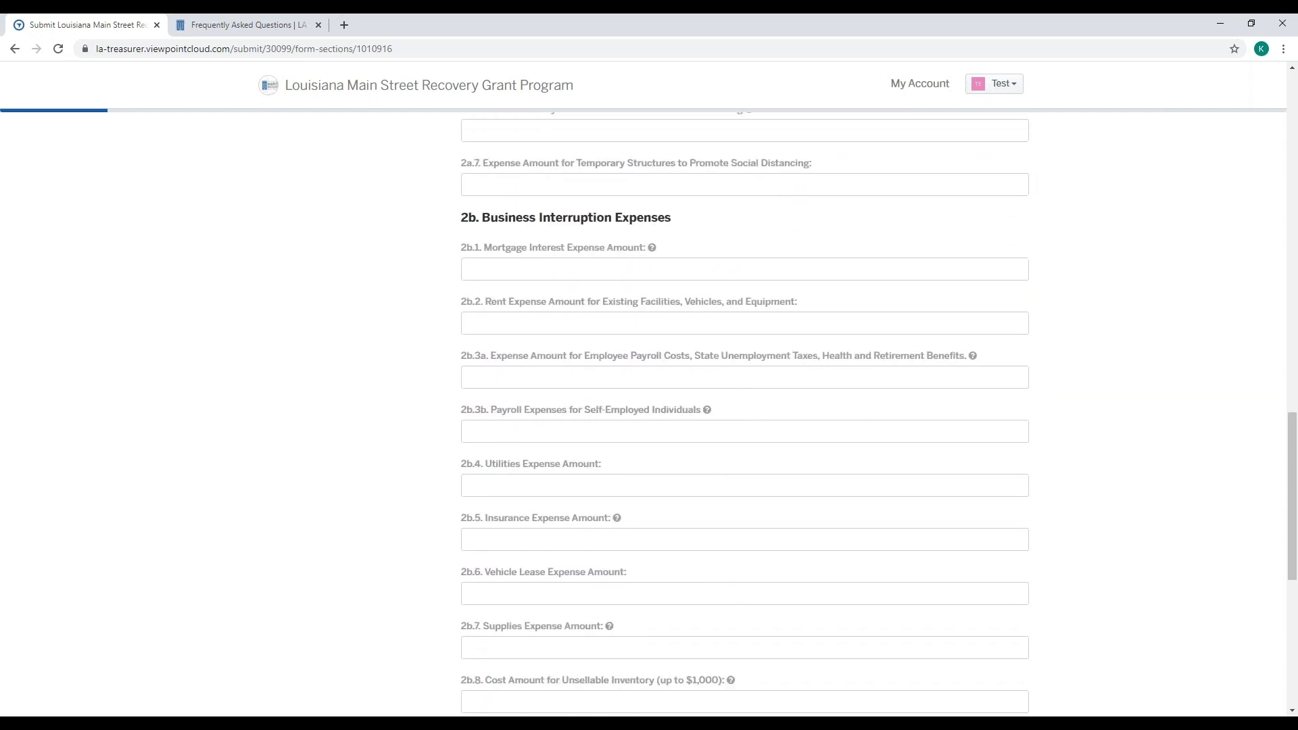
{"action": "scroll", "coordinate": [744, 412], "scroll_direction": "down", "scroll_amount": 3}
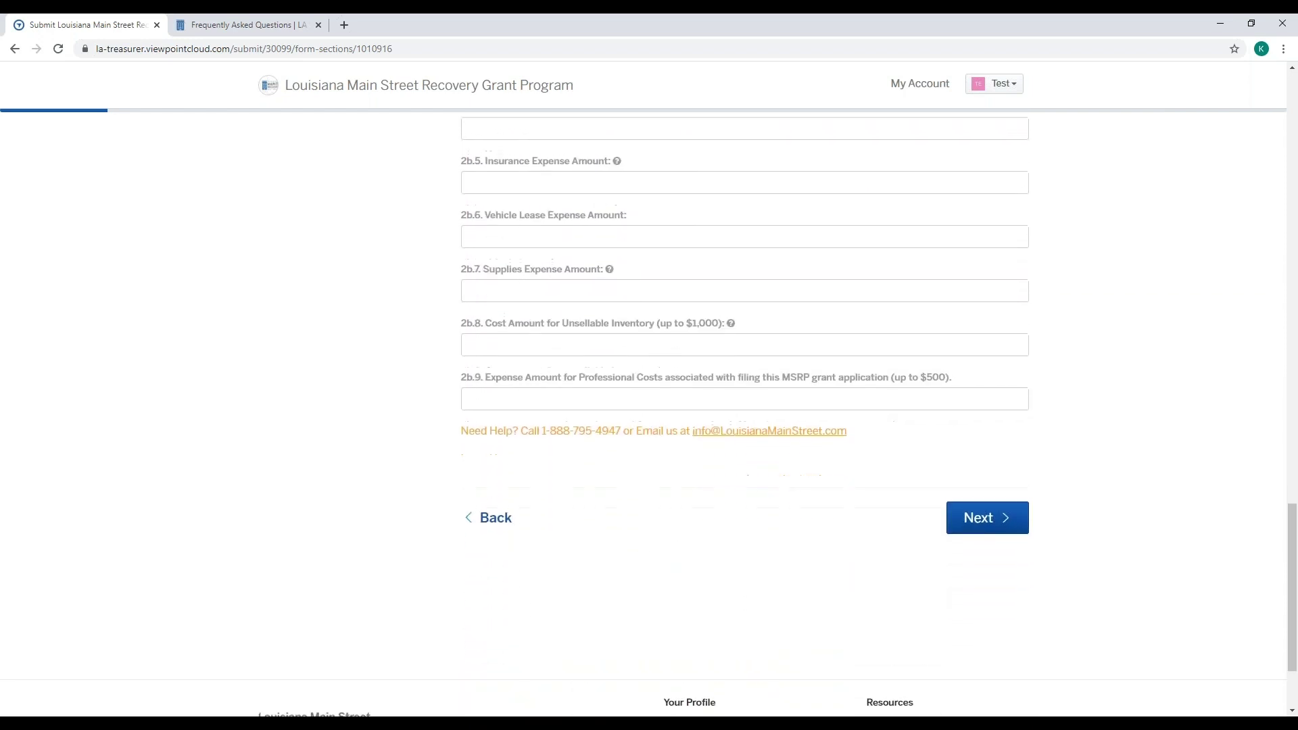
{"action": "scroll", "coordinate": [744, 413], "scroll_direction": "up", "scroll_amount": 3}
{"action": "scroll", "coordinate": [744, 413], "scroll_direction": "up", "scroll_amount": 7}
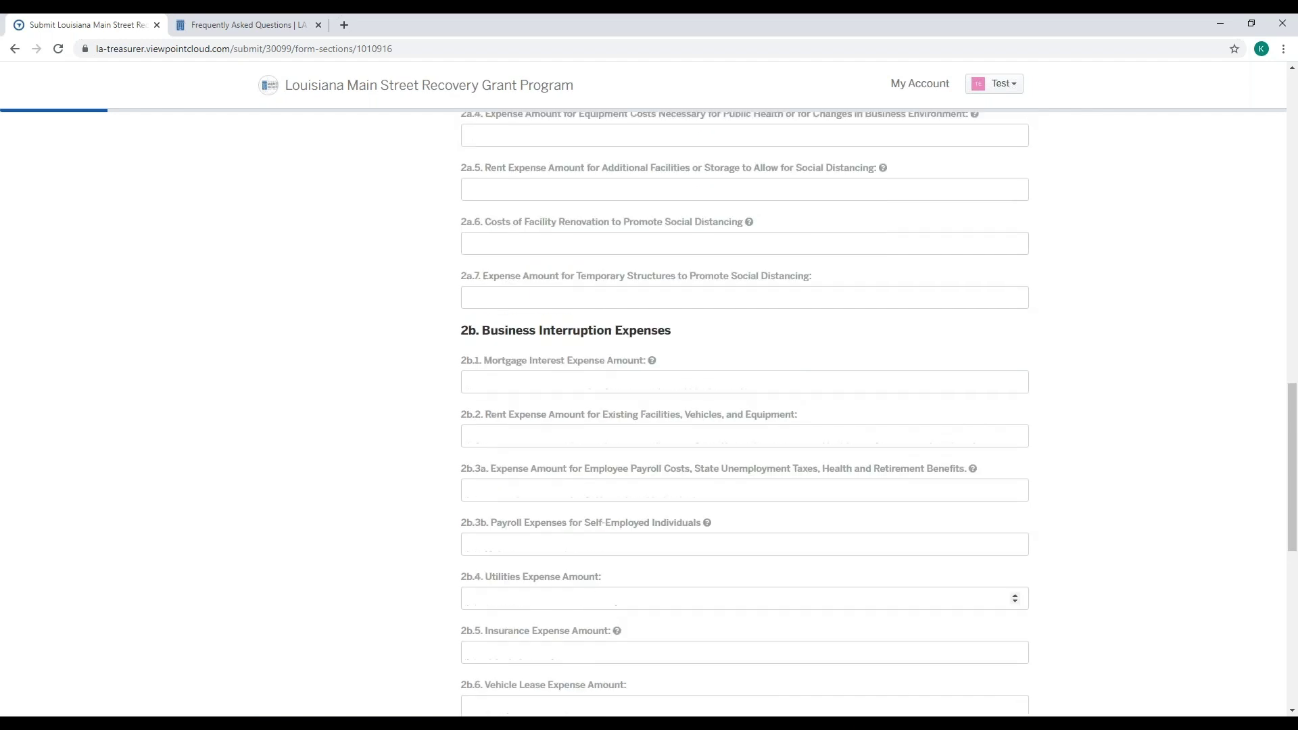
{"action": "scroll", "coordinate": [595, 574], "scroll_direction": "up", "scroll_amount": 6}
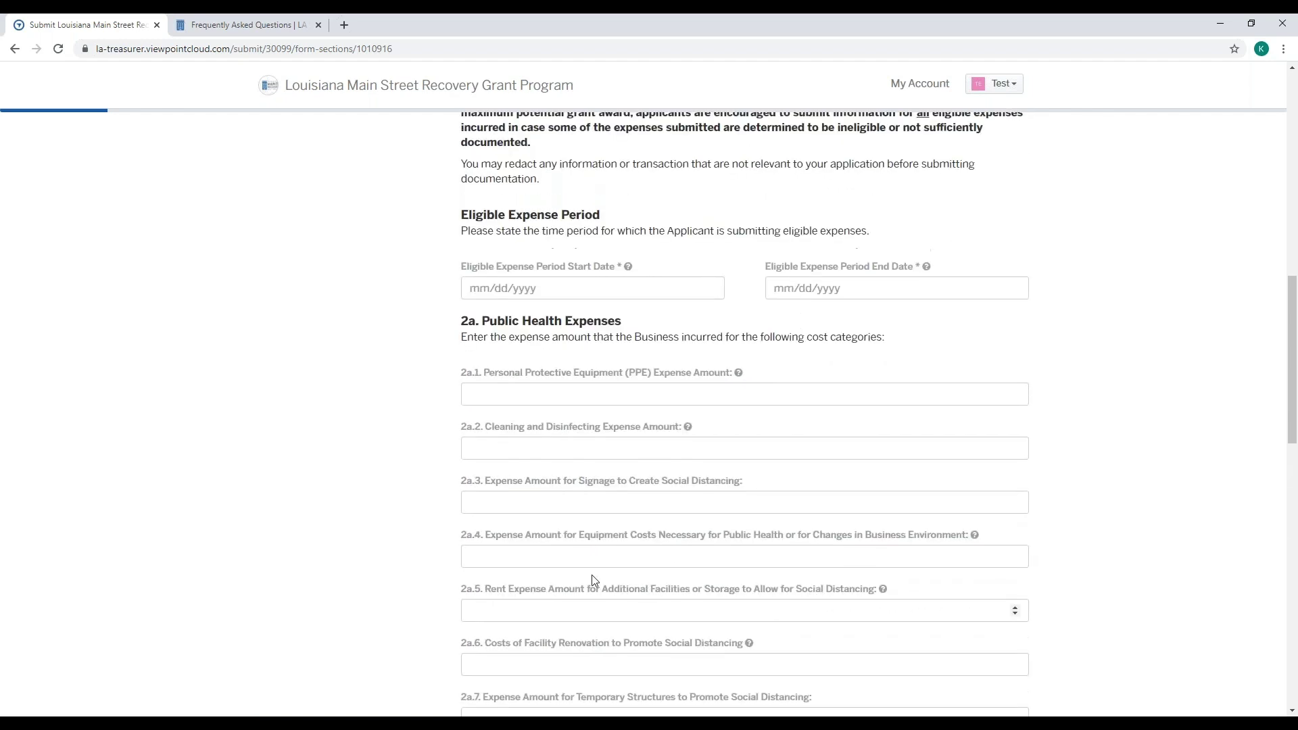
{"action": "scroll", "coordinate": [595, 574], "scroll_direction": "up", "scroll_amount": 3}
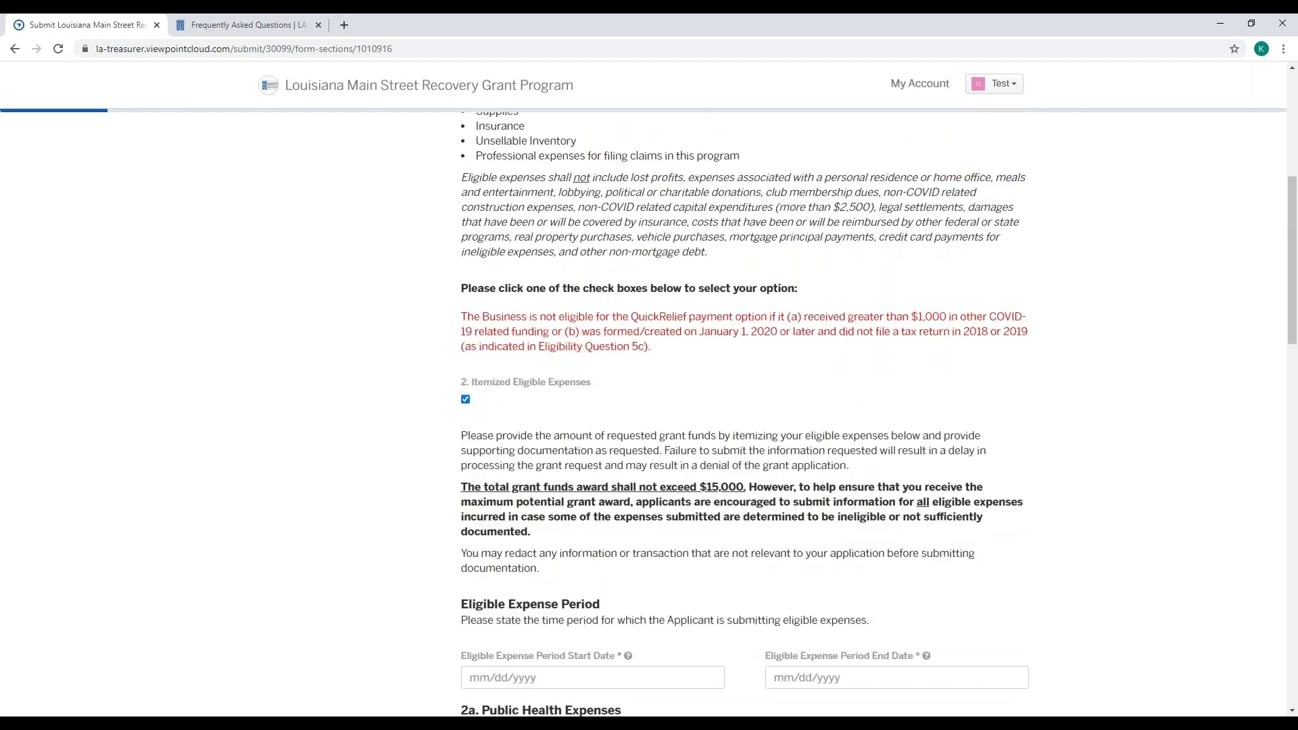
{"action": "scroll", "coordinate": [595, 365], "scroll_direction": "down", "scroll_amount": 7}
{"action": "scroll", "coordinate": [744, 406], "scroll_direction": "down", "scroll_amount": 9}
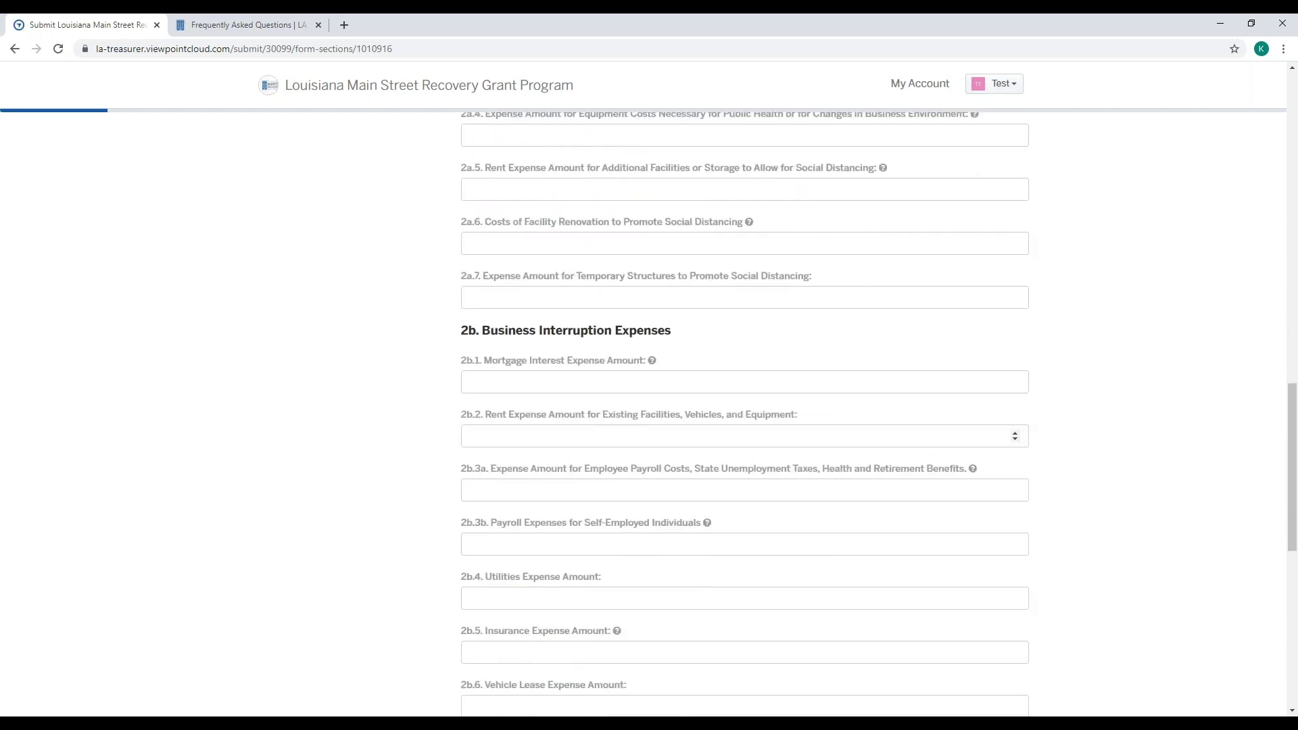
{"action": "scroll", "coordinate": [495, 523], "scroll_direction": "down", "scroll_amount": 3}
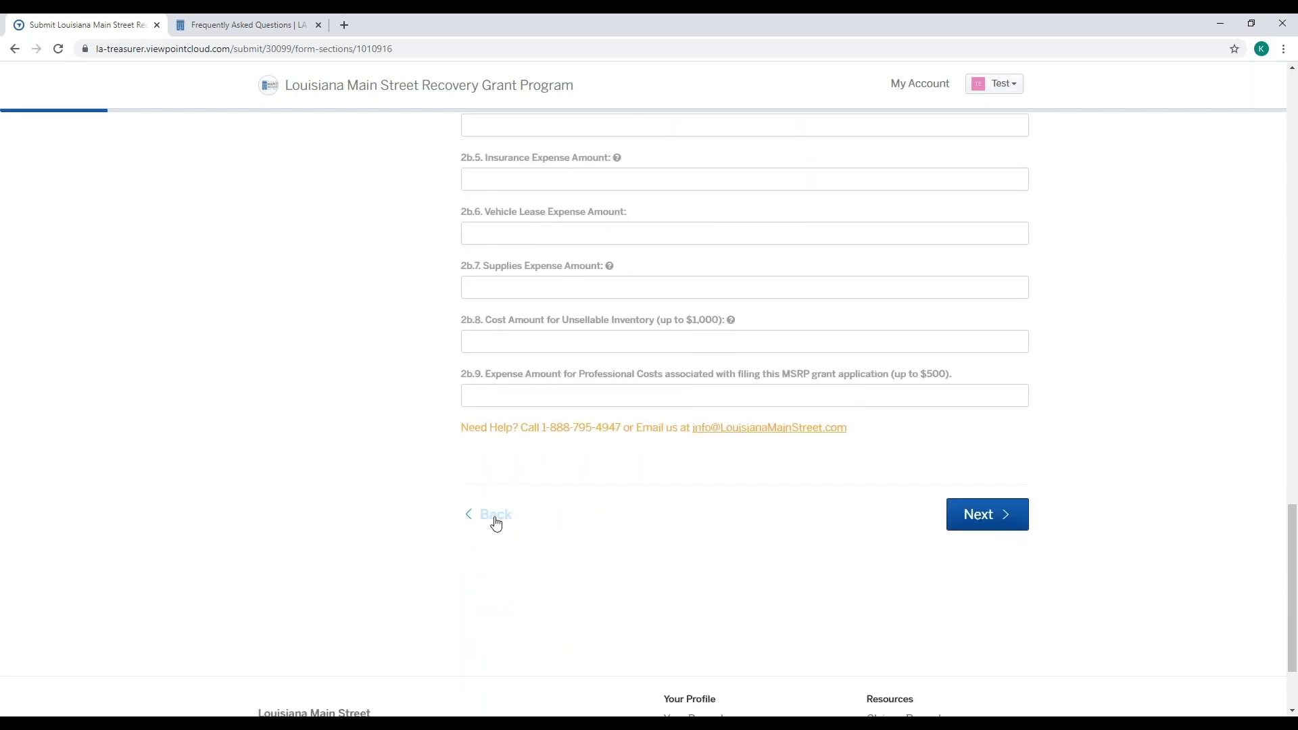
{"action": "left_click", "coordinate": [496, 515]}
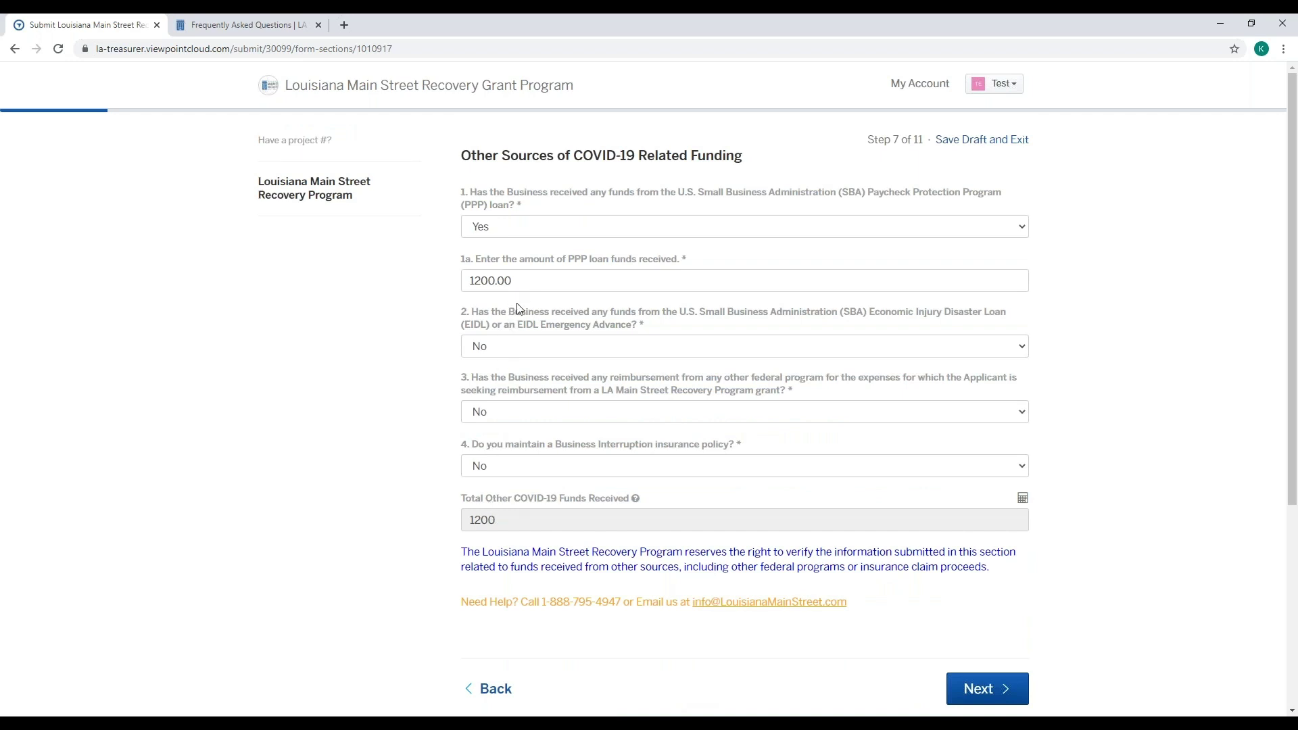
- Change the PPP loan answer from Yes to No and advance to Step 8, Grant Funds Request
{"action": "left_click", "coordinate": [526, 279]}
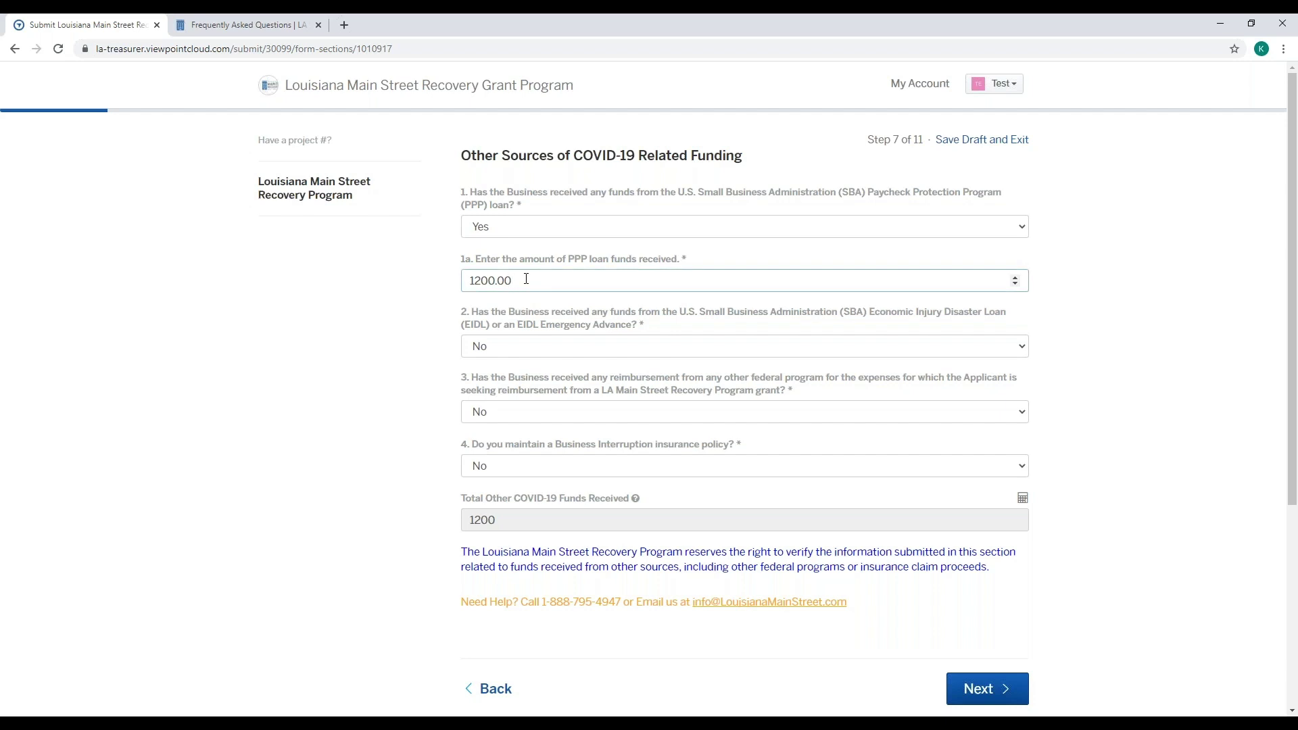
{"action": "left_click_drag", "start_coordinate": [526, 279], "coordinate": [466, 279]}
{"action": "left_click", "coordinate": [1006, 233]}
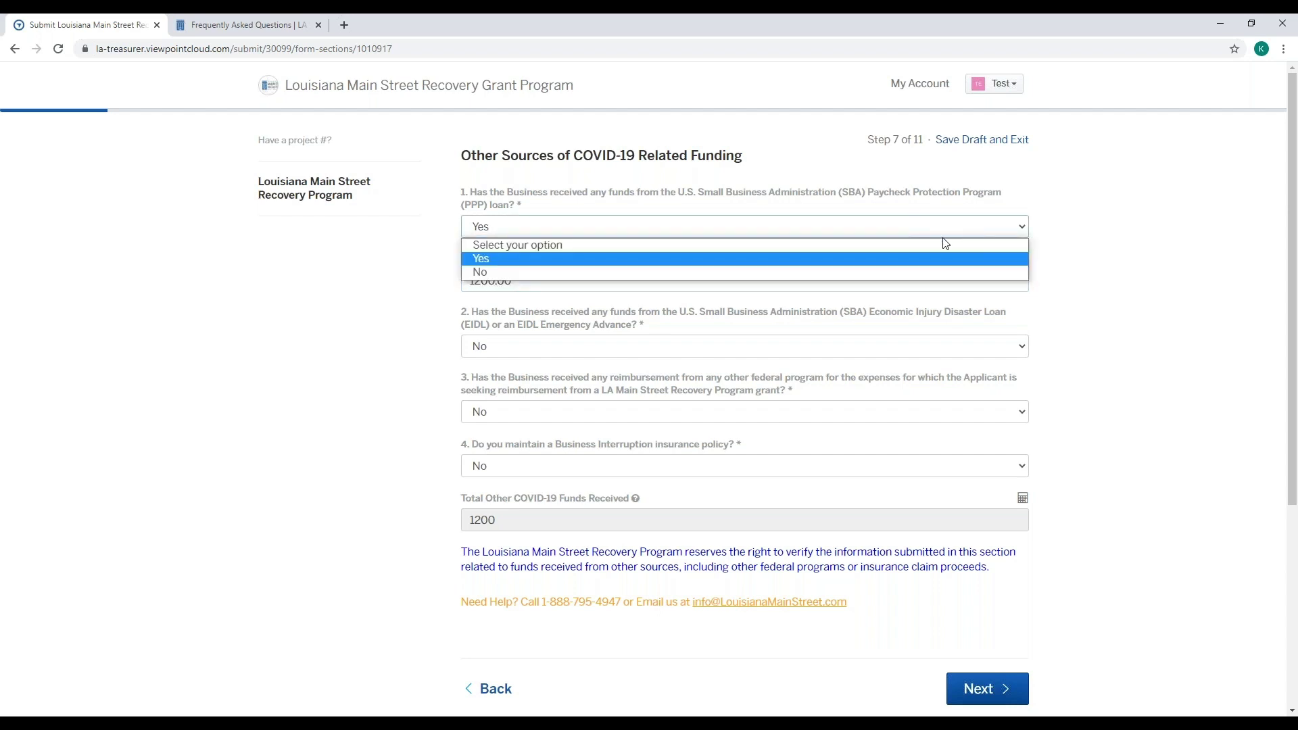
{"action": "left_click", "coordinate": [932, 273]}
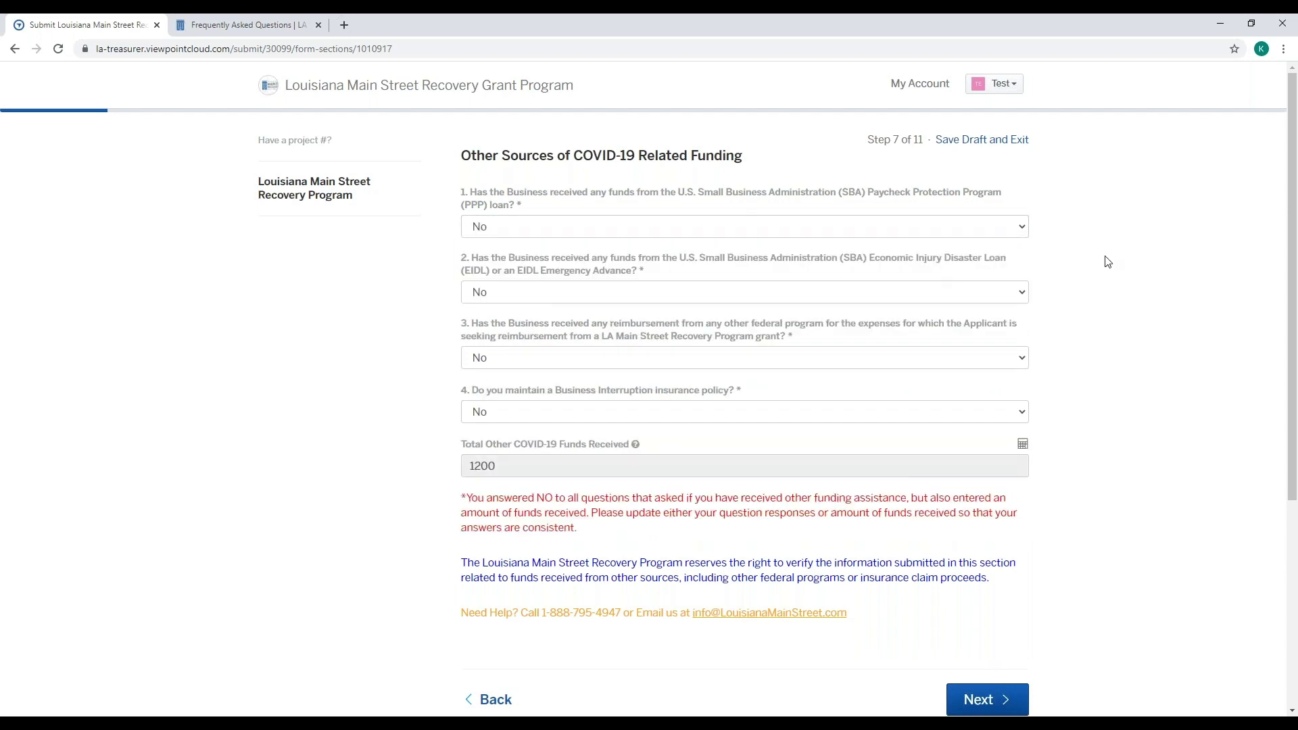
{"action": "scroll", "coordinate": [1104, 257], "scroll_direction": "down", "scroll_amount": 1}
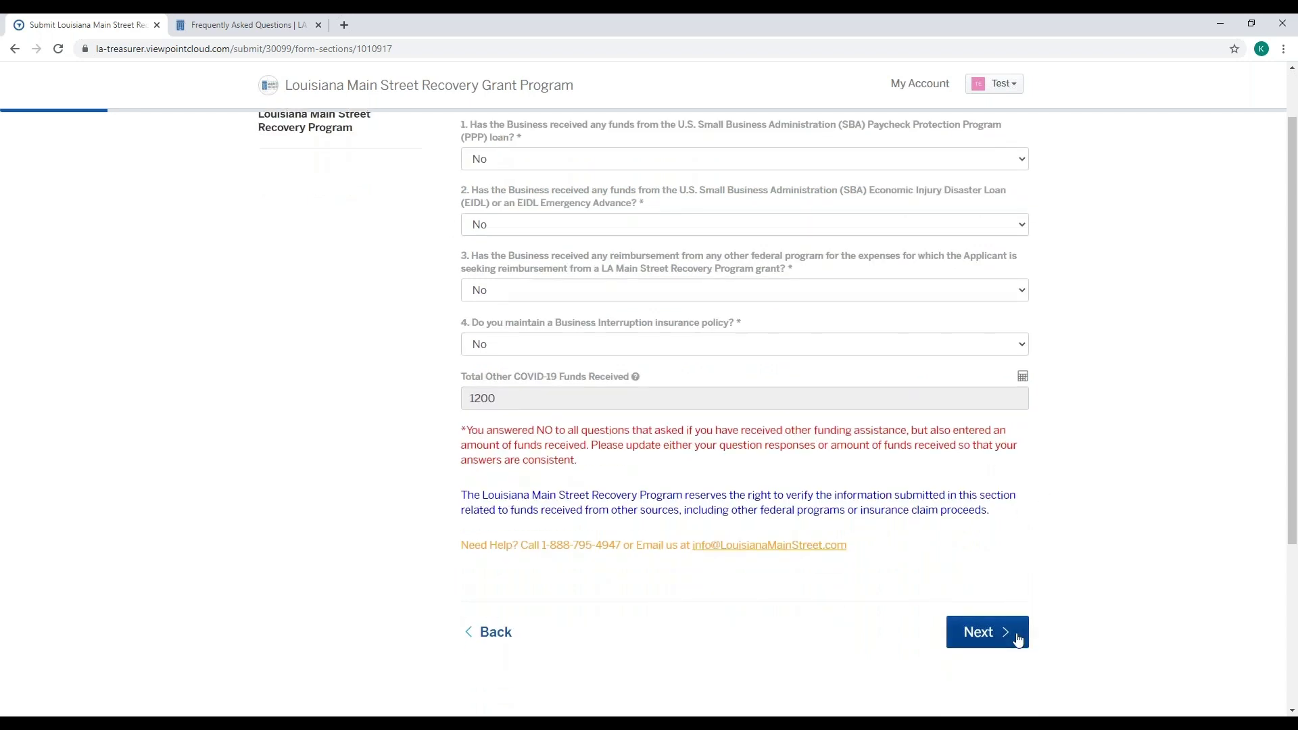
{"action": "left_click", "coordinate": [1018, 638]}
{"action": "right_click", "coordinate": [1019, 468]}
{"action": "key", "text": "Escape"}
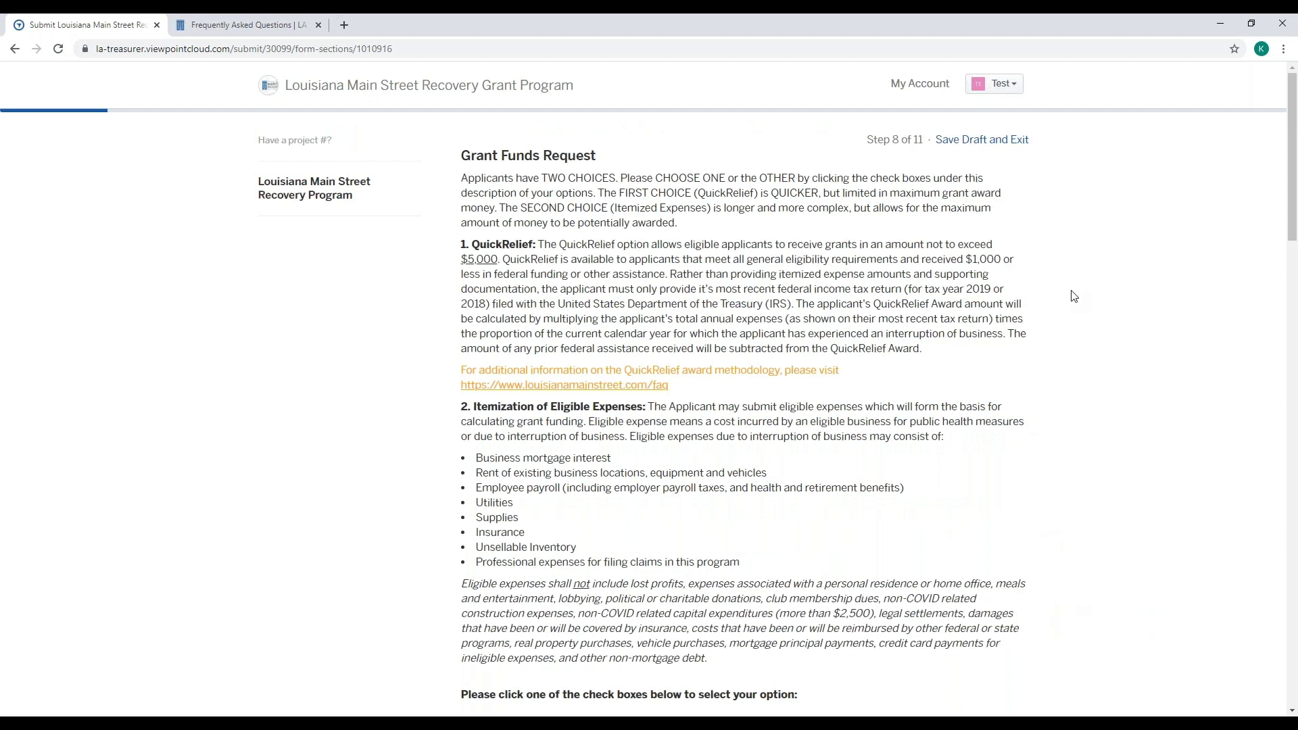
{"action": "scroll", "coordinate": [1075, 297], "scroll_direction": "down", "scroll_amount": 2}
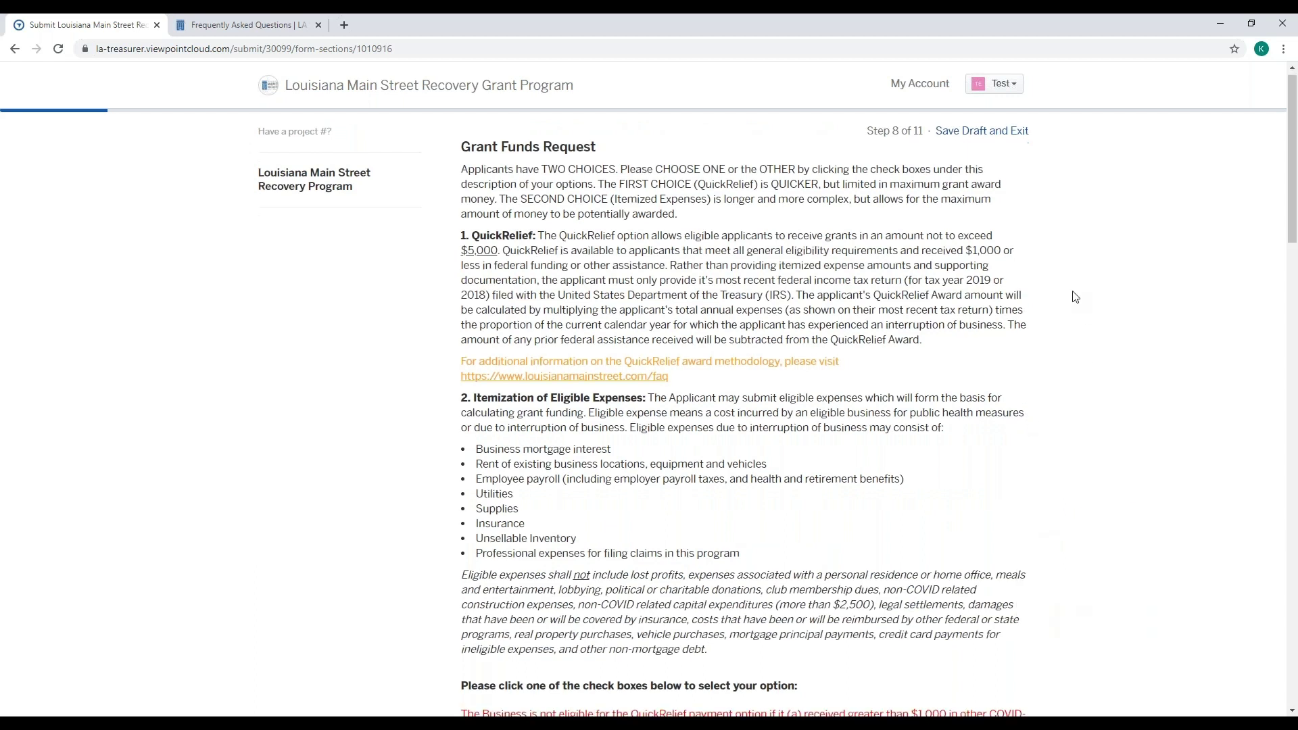
{"action": "scroll", "coordinate": [1078, 298], "scroll_direction": "down", "scroll_amount": 3}
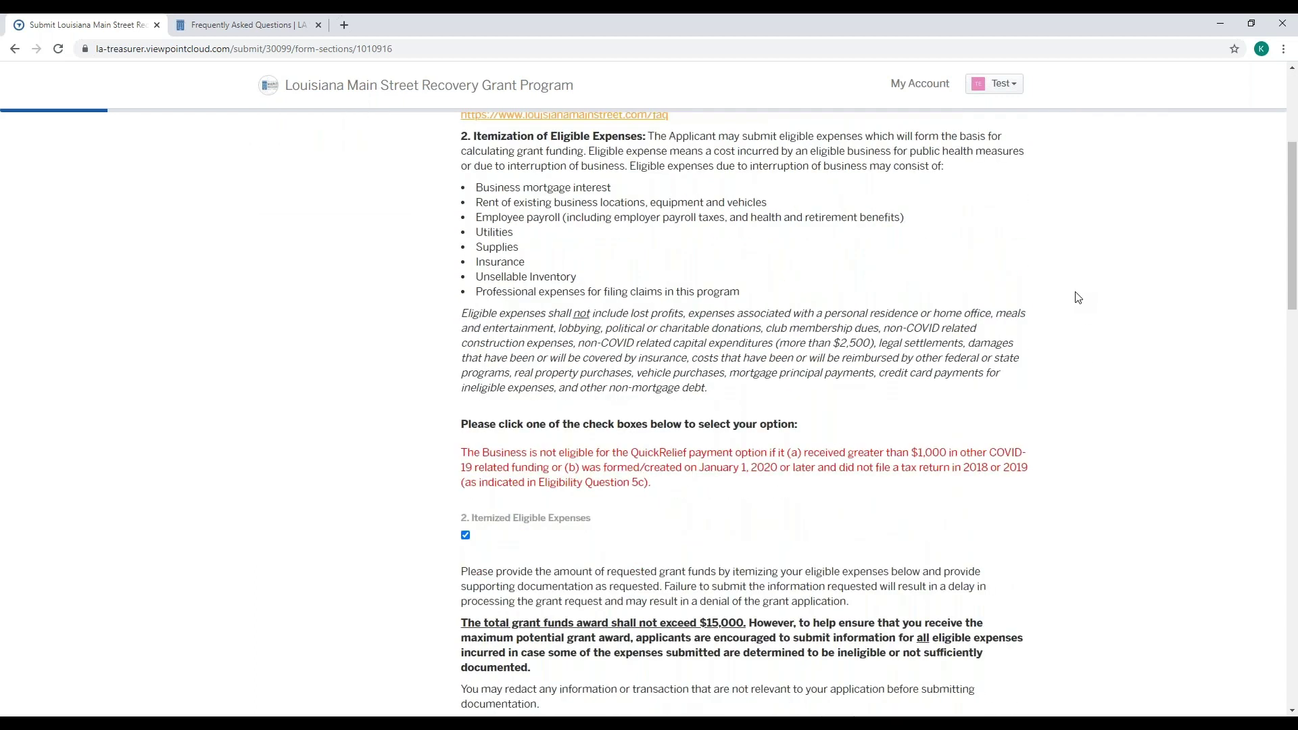
{"action": "scroll", "coordinate": [670, 433], "scroll_direction": "down", "scroll_amount": 3}
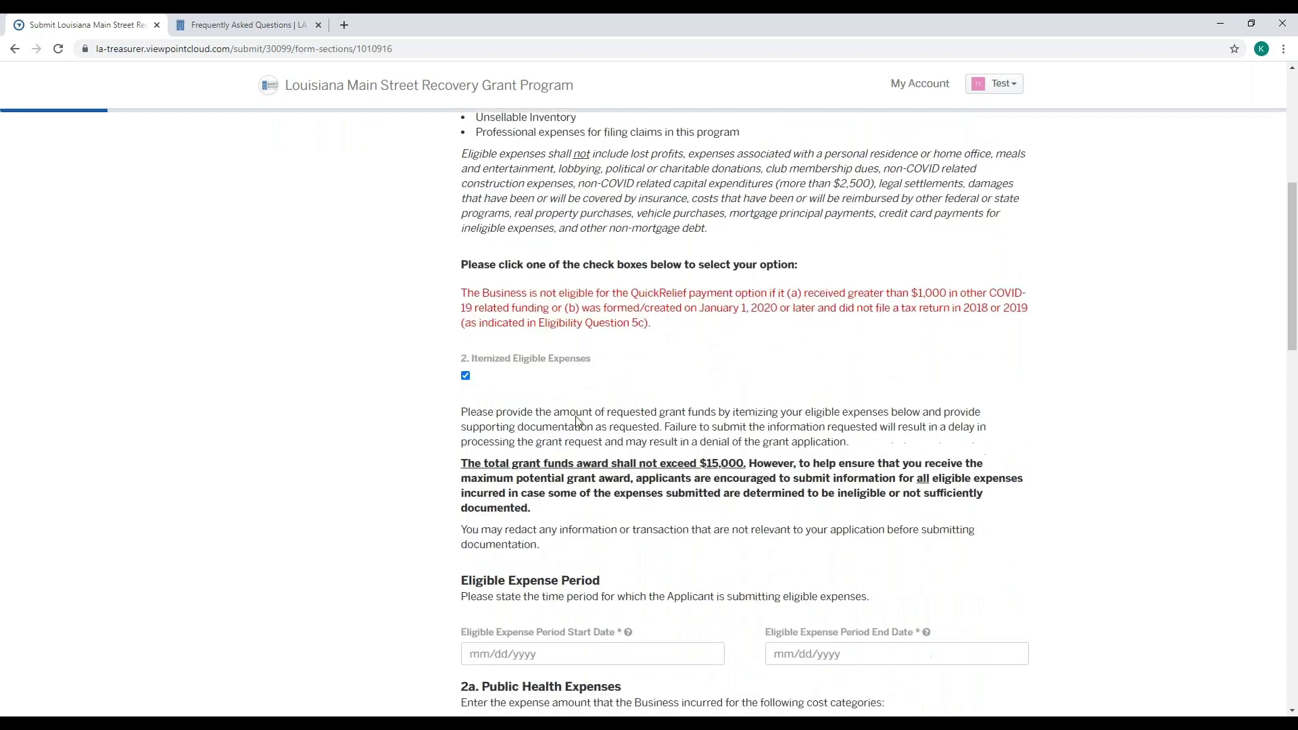
{"action": "scroll", "coordinate": [634, 410], "scroll_direction": "down", "scroll_amount": 3}
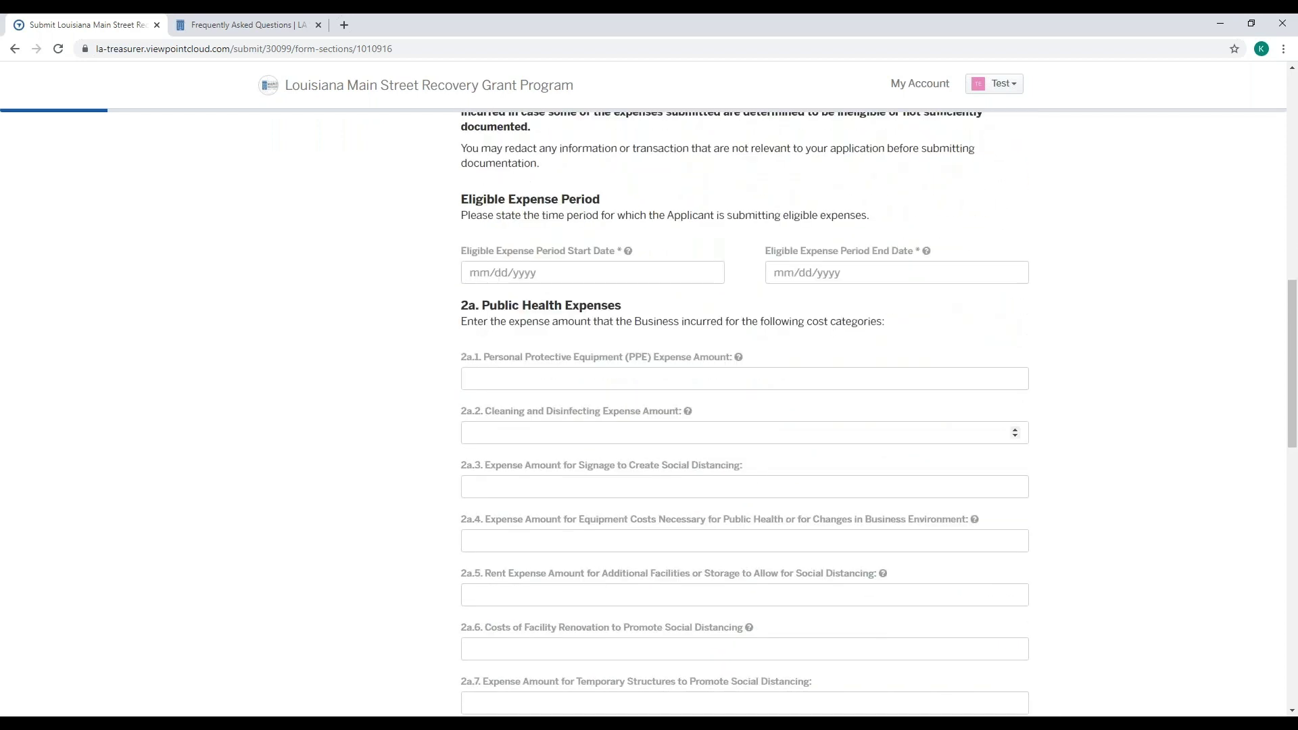
{"action": "scroll", "coordinate": [743, 433], "scroll_direction": "down", "scroll_amount": 1}
{"action": "scroll", "coordinate": [744, 433], "scroll_direction": "up", "scroll_amount": 2}
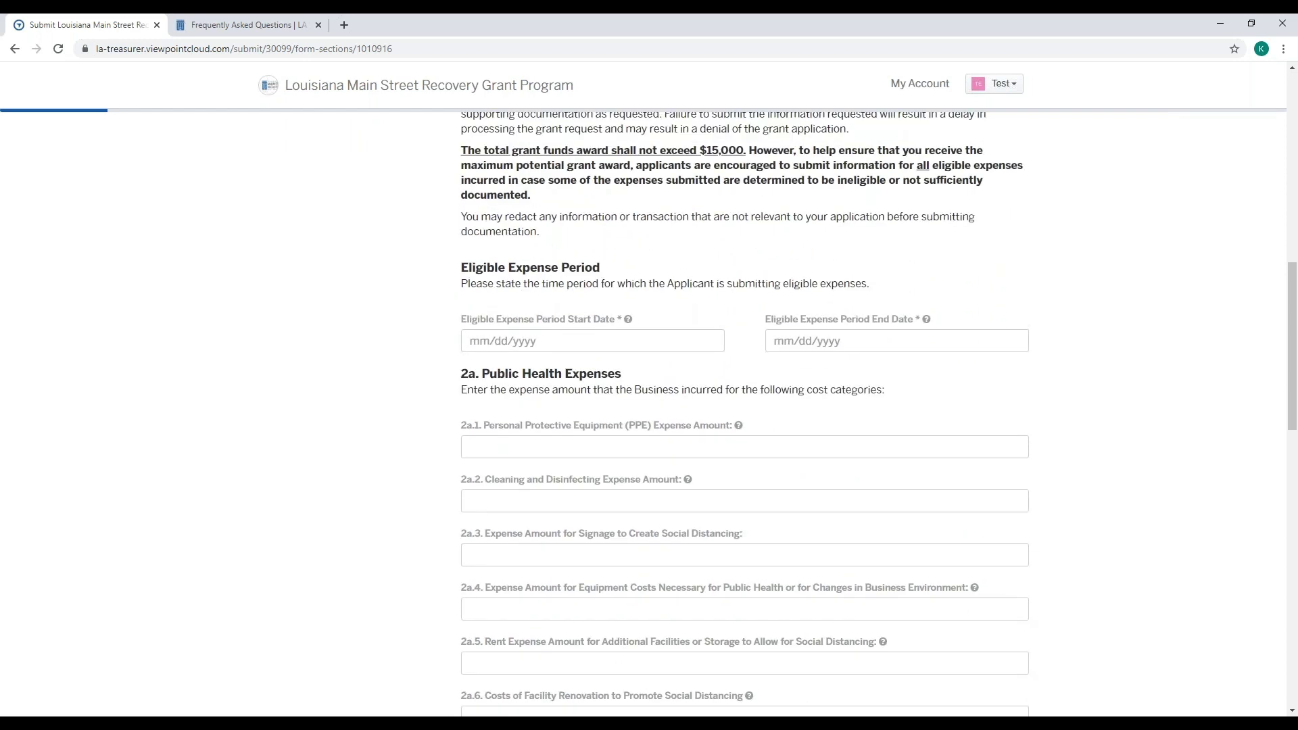
{"action": "scroll", "coordinate": [744, 412], "scroll_direction": "up", "scroll_amount": 5}
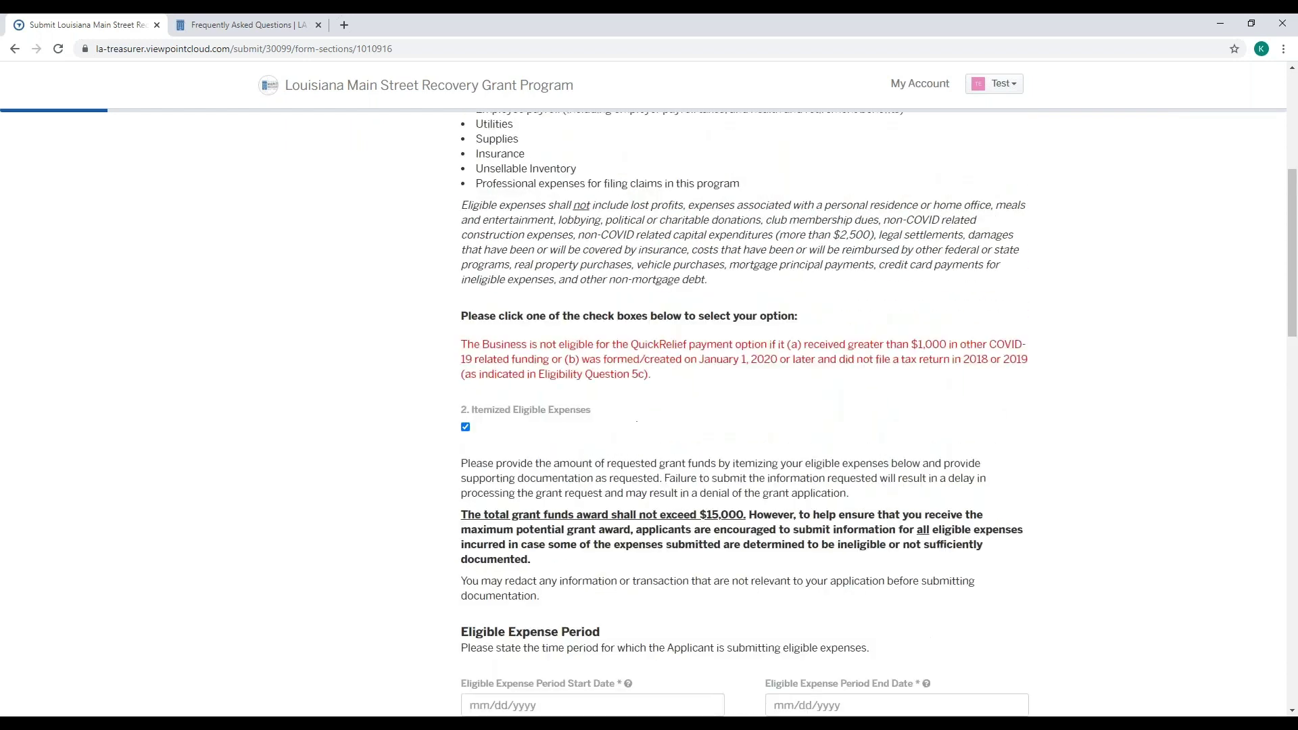
{"action": "left_click", "coordinate": [466, 469]}
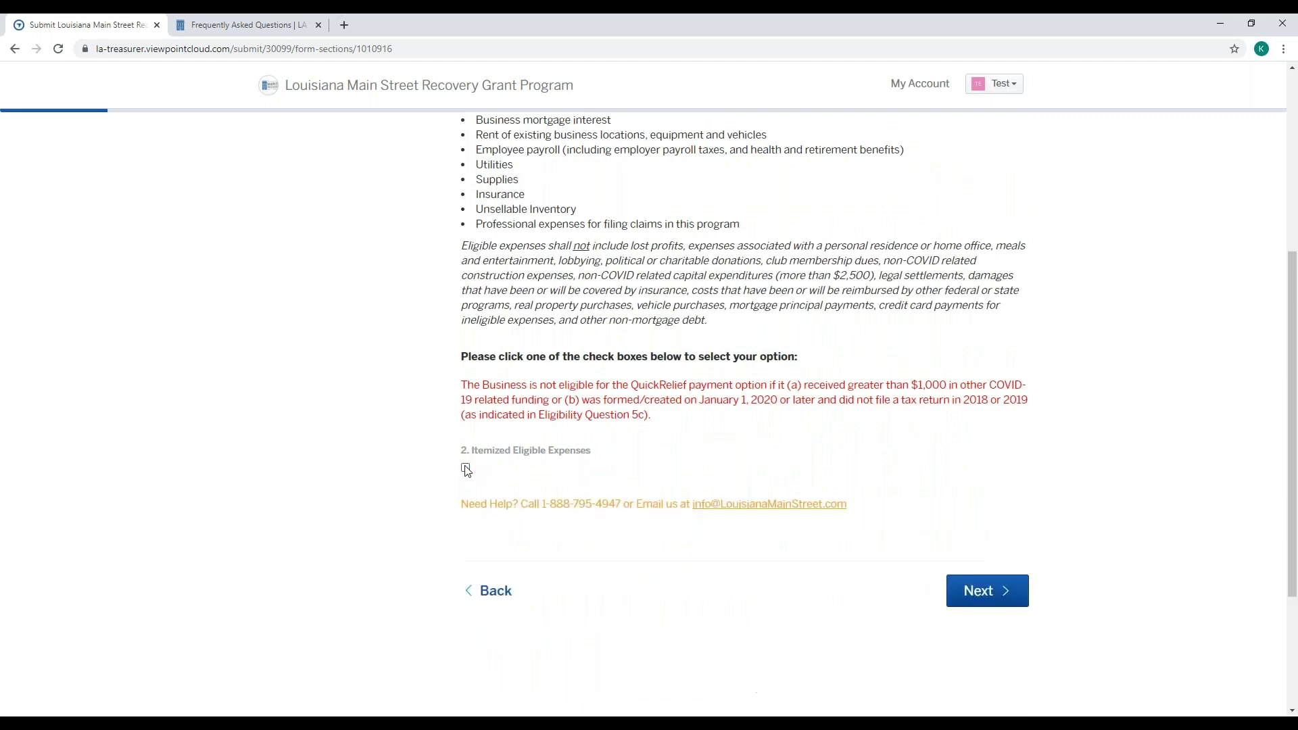
{"action": "scroll", "coordinate": [578, 396], "scroll_direction": "up", "scroll_amount": 2}
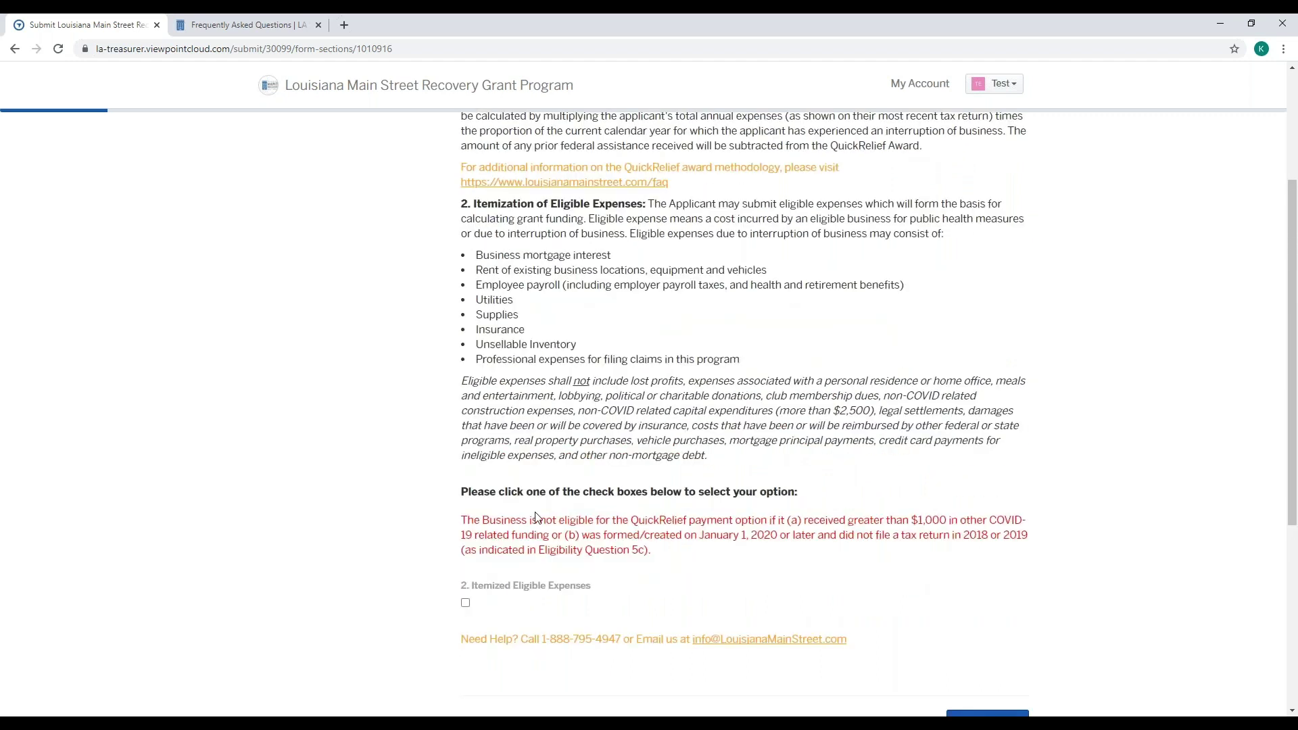
{"action": "scroll", "coordinate": [527, 514], "scroll_direction": "down", "scroll_amount": 2}
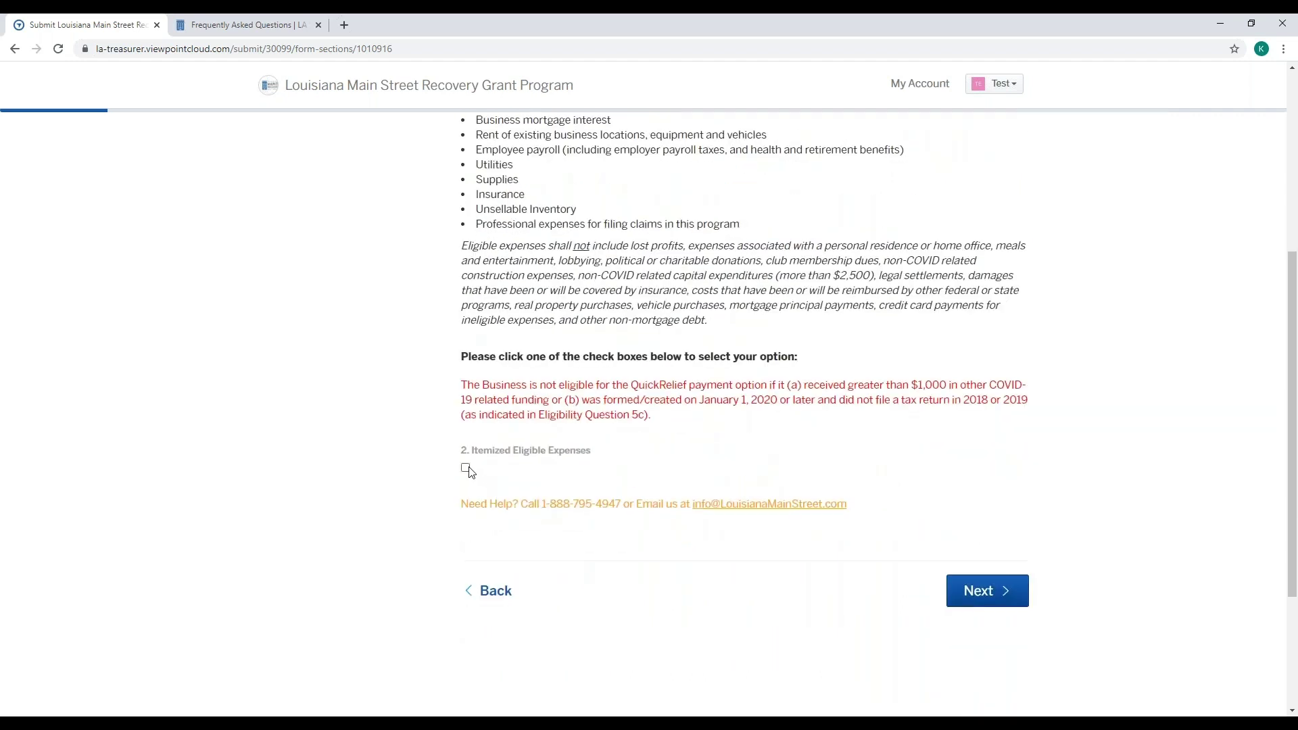
{"action": "left_click", "coordinate": [466, 468]}
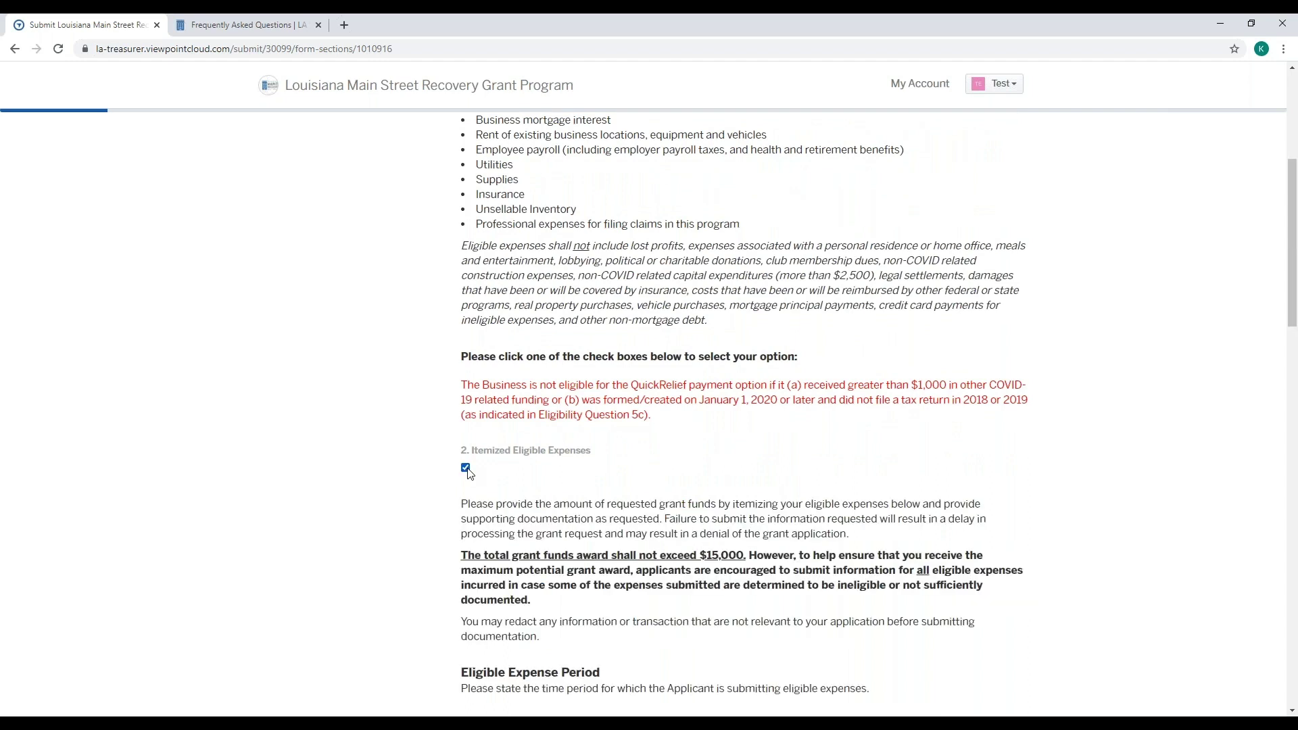
{"action": "scroll", "coordinate": [599, 450], "scroll_direction": "down", "scroll_amount": 1}
{"action": "scroll", "coordinate": [598, 450], "scroll_direction": "down", "scroll_amount": 4}
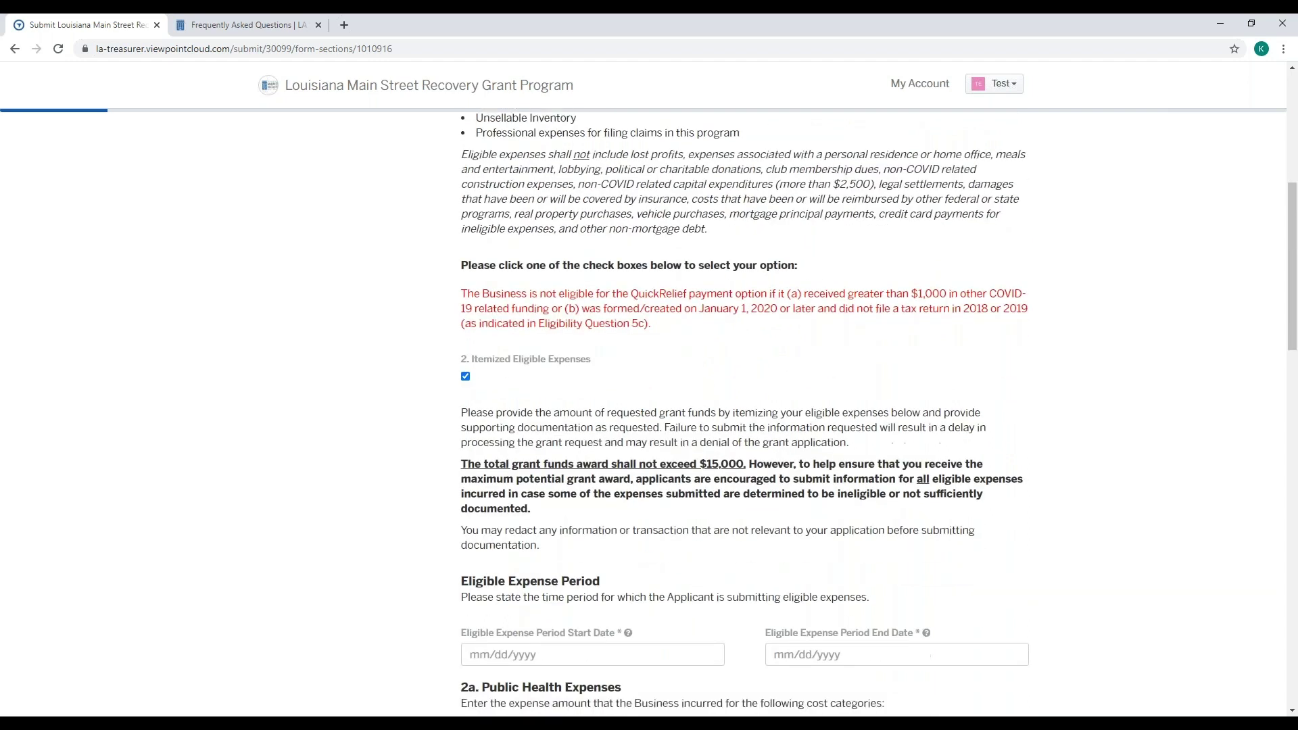
{"action": "scroll", "coordinate": [599, 445], "scroll_direction": "down", "scroll_amount": 2}
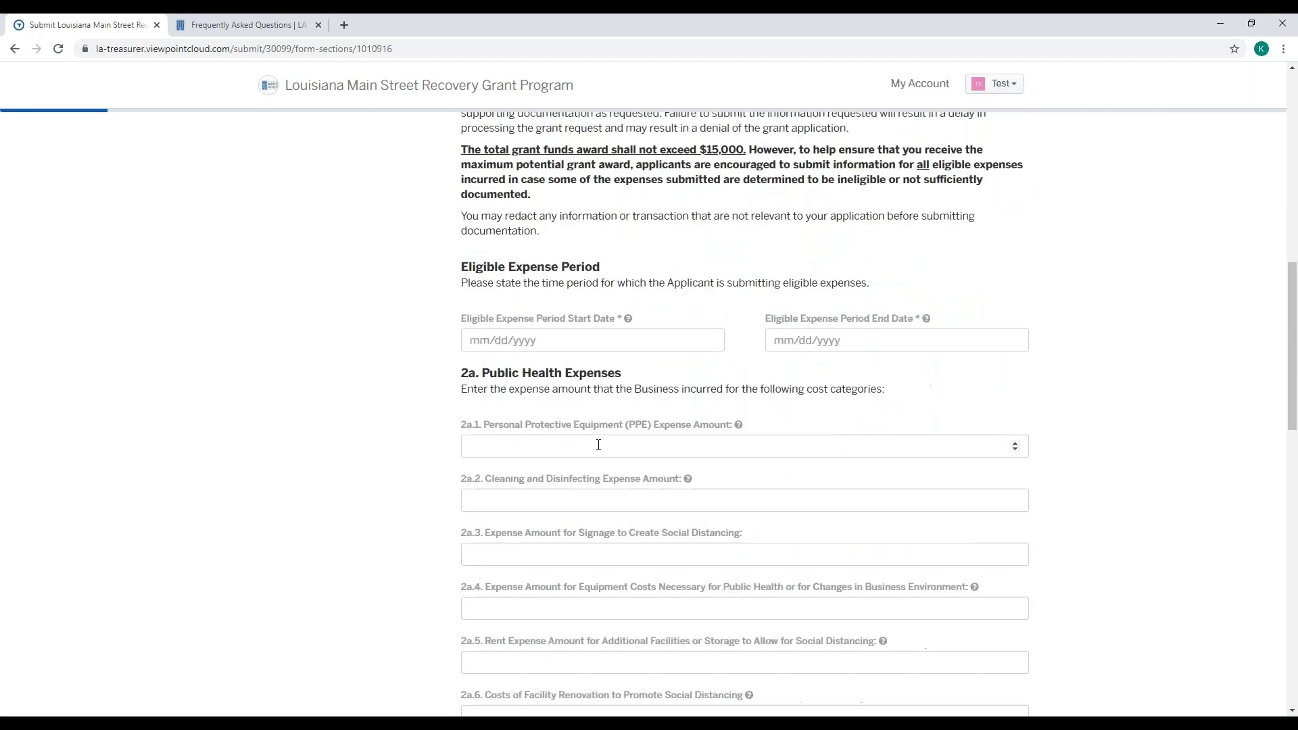
{"action": "scroll", "coordinate": [598, 445], "scroll_direction": "up", "scroll_amount": 2}
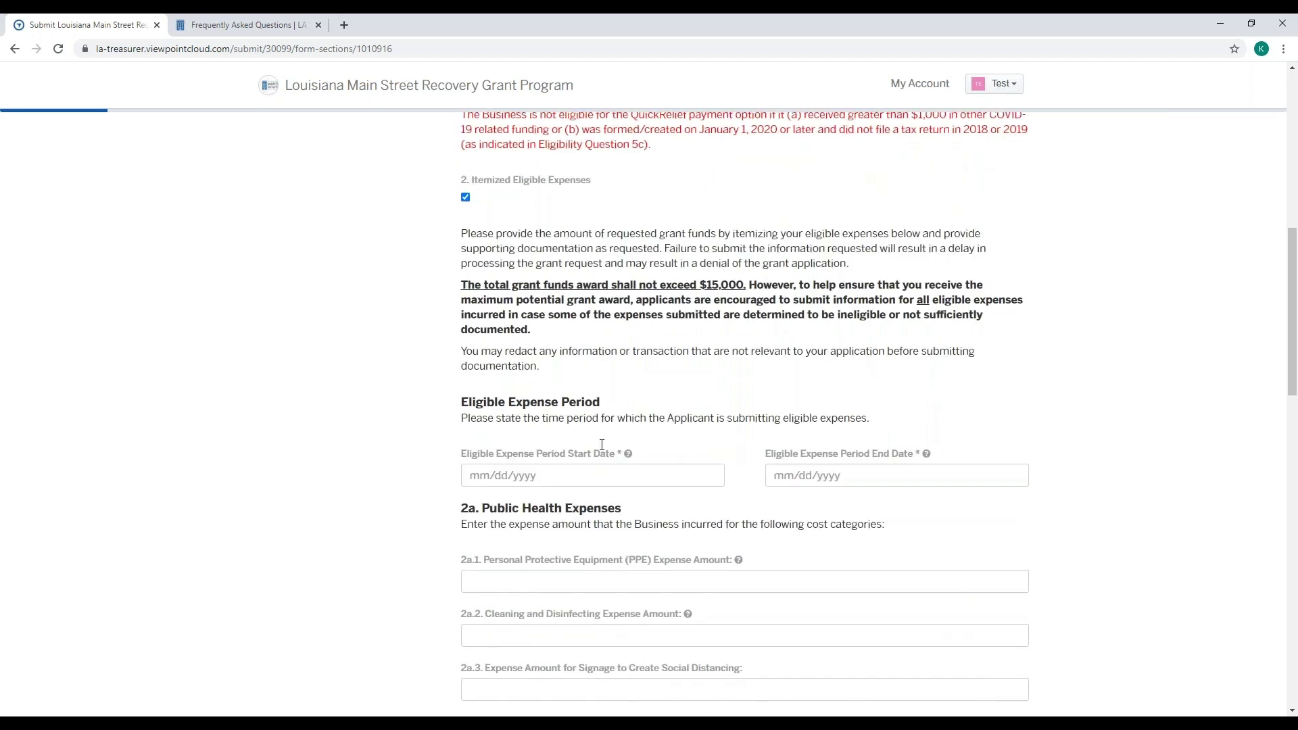
{"action": "scroll", "coordinate": [602, 445], "scroll_direction": "down", "scroll_amount": 1}
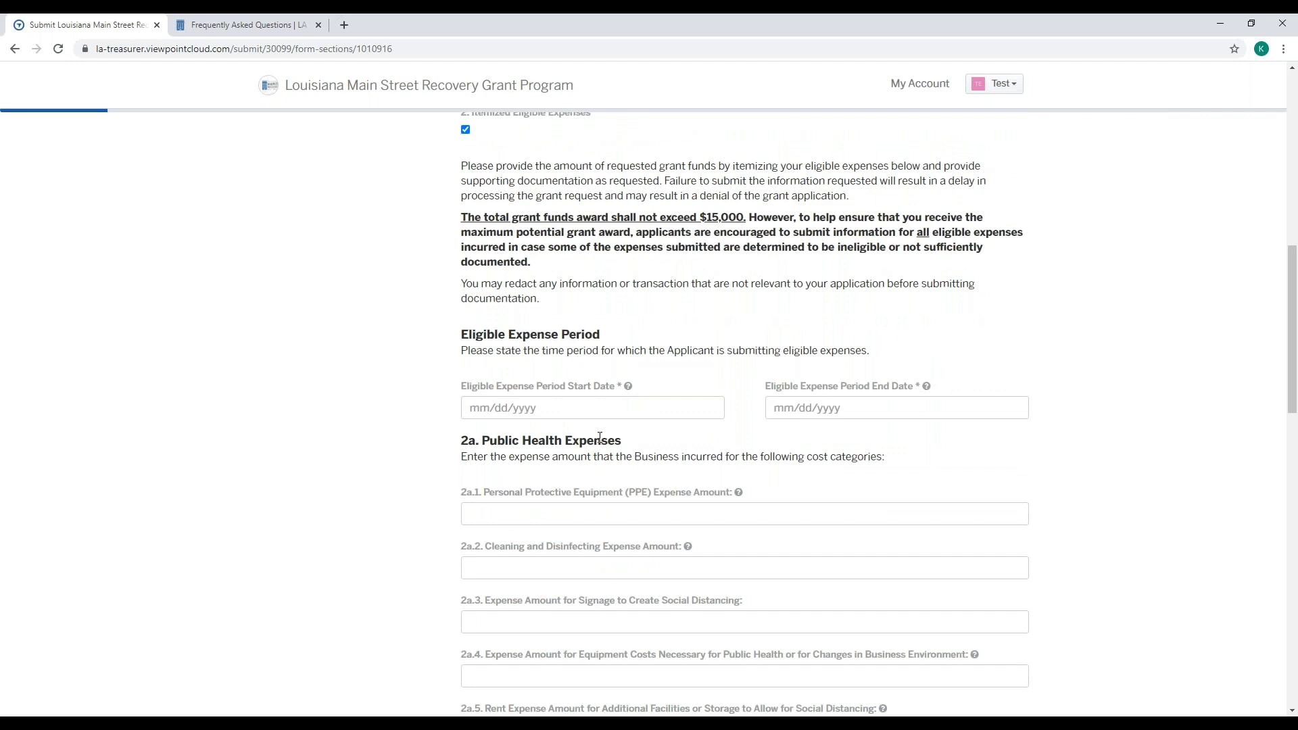
{"action": "scroll", "coordinate": [601, 445], "scroll_direction": "down", "scroll_amount": 1}
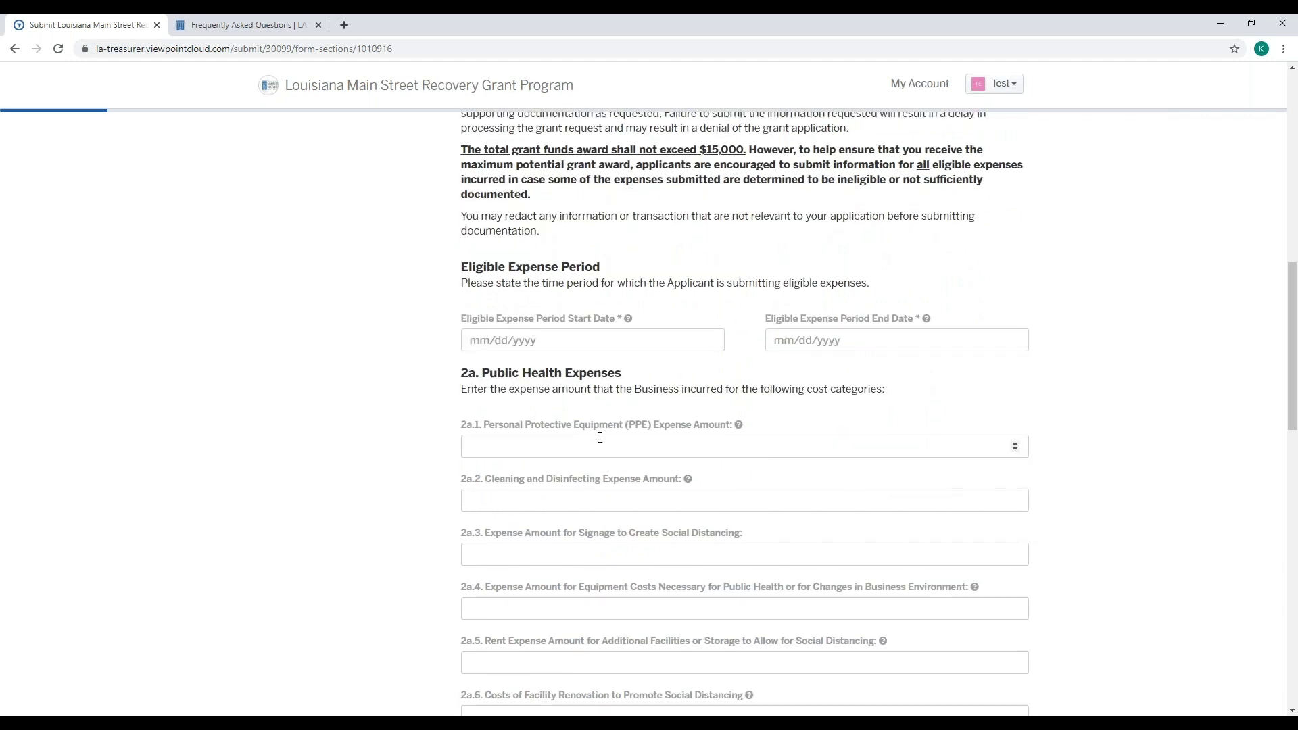
{"action": "mouse_move", "coordinate": [632, 328]}
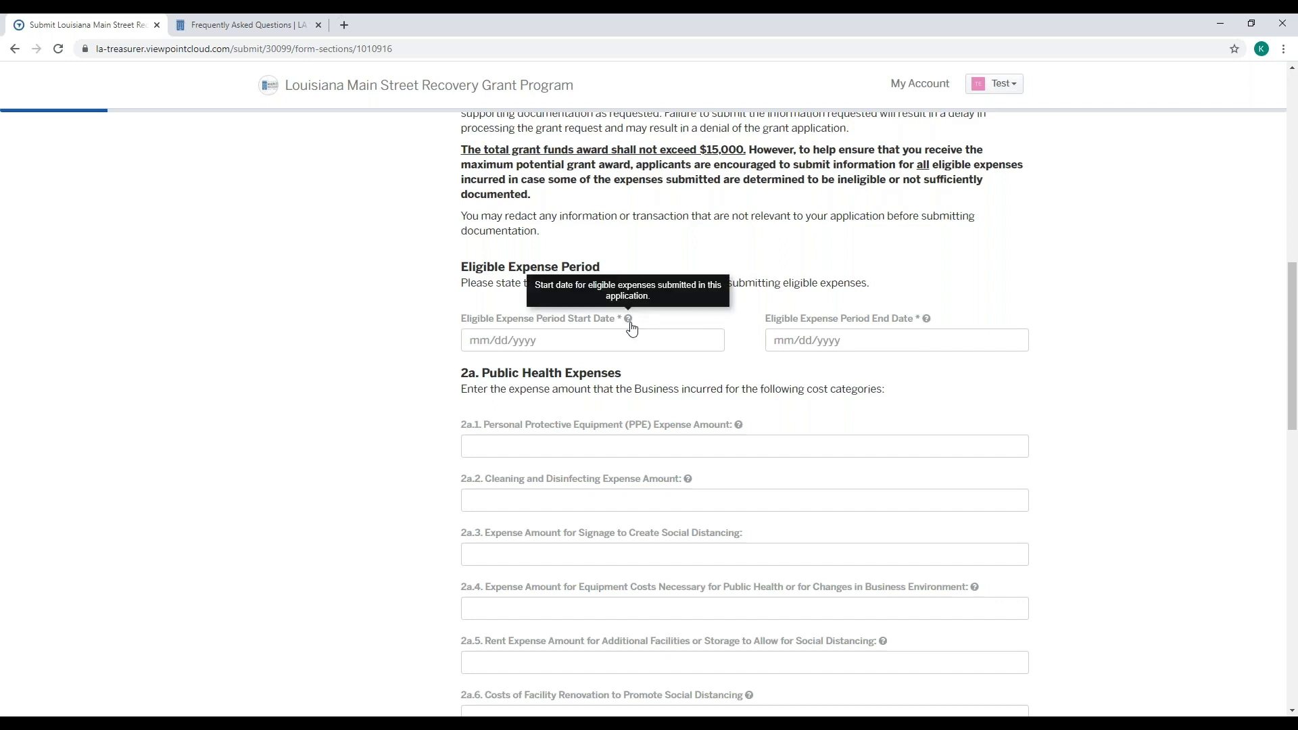
- Pick May 1, 2020 as the expense period start and July 31, 2020 as the end
{"action": "left_click", "coordinate": [602, 338]}
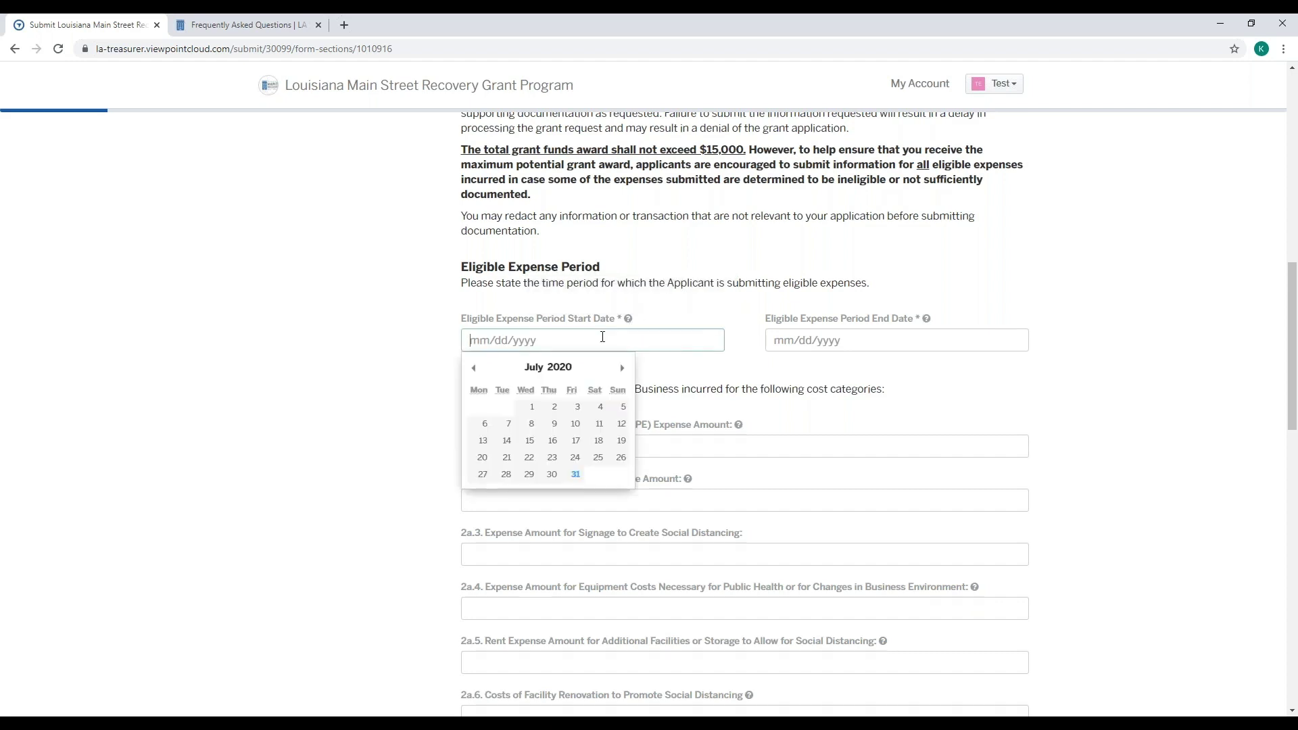
{"action": "left_click", "coordinate": [474, 368]}
{"action": "left_click", "coordinate": [474, 368]}
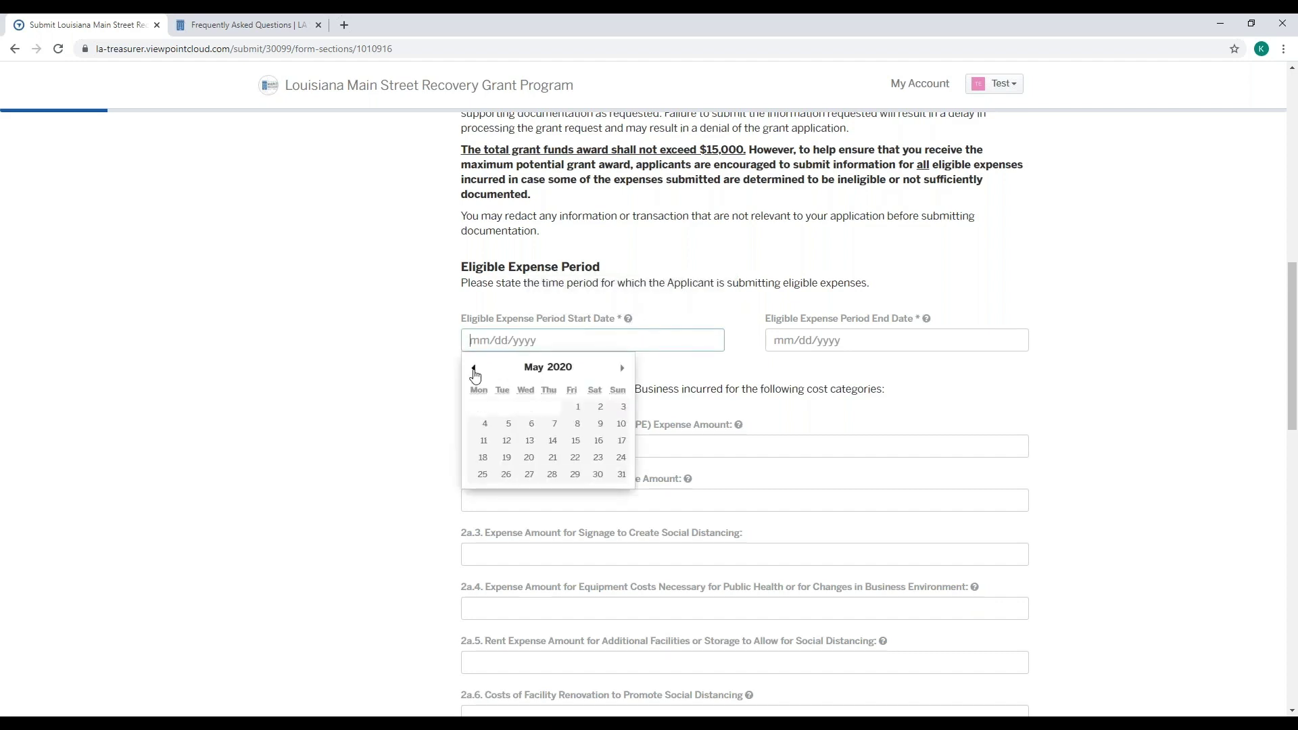
{"action": "left_click", "coordinate": [576, 411]}
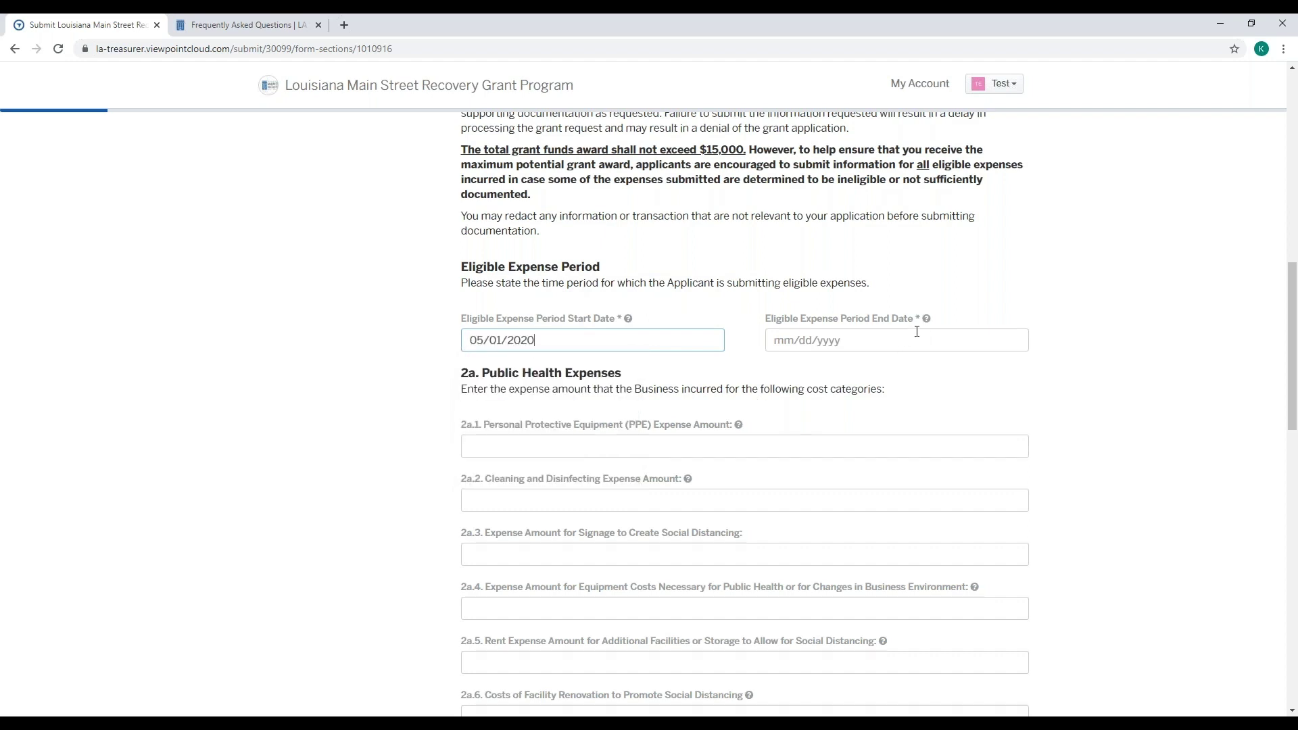
{"action": "mouse_move", "coordinate": [926, 324]}
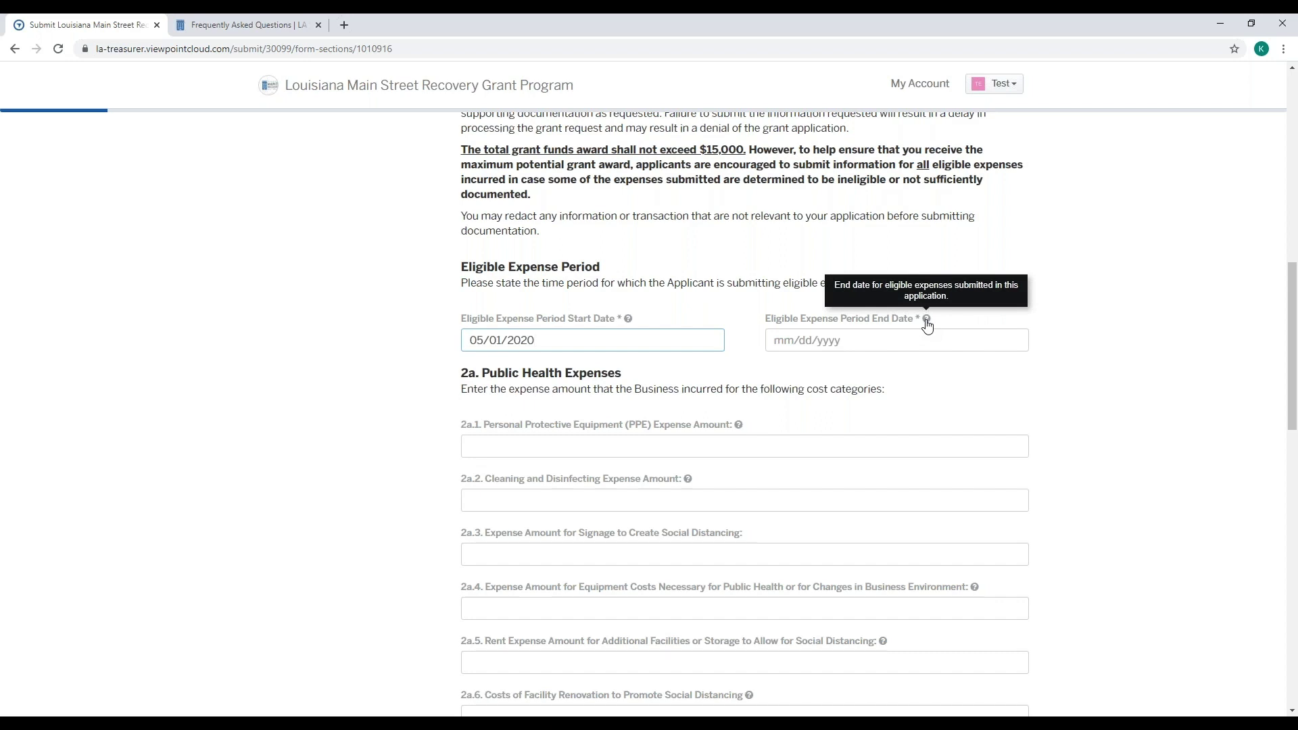
{"action": "left_click", "coordinate": [848, 340]}
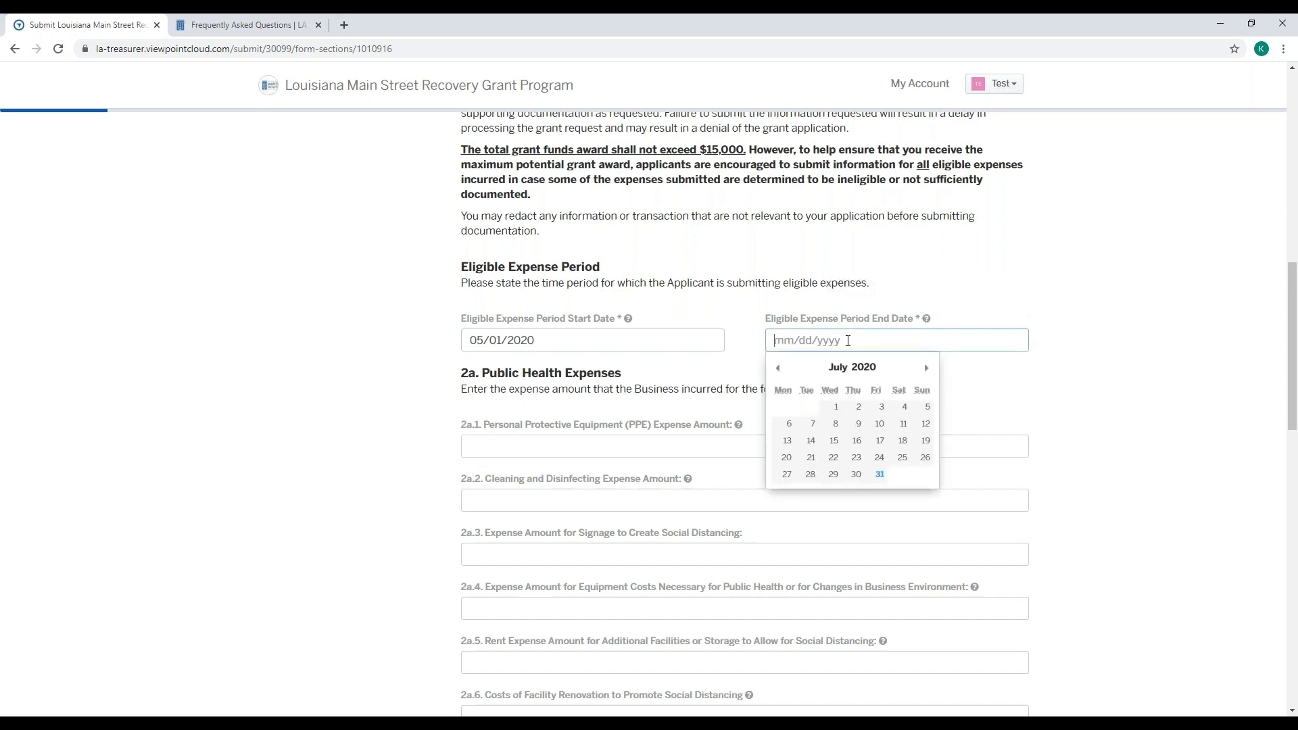
{"action": "left_click", "coordinate": [880, 474]}
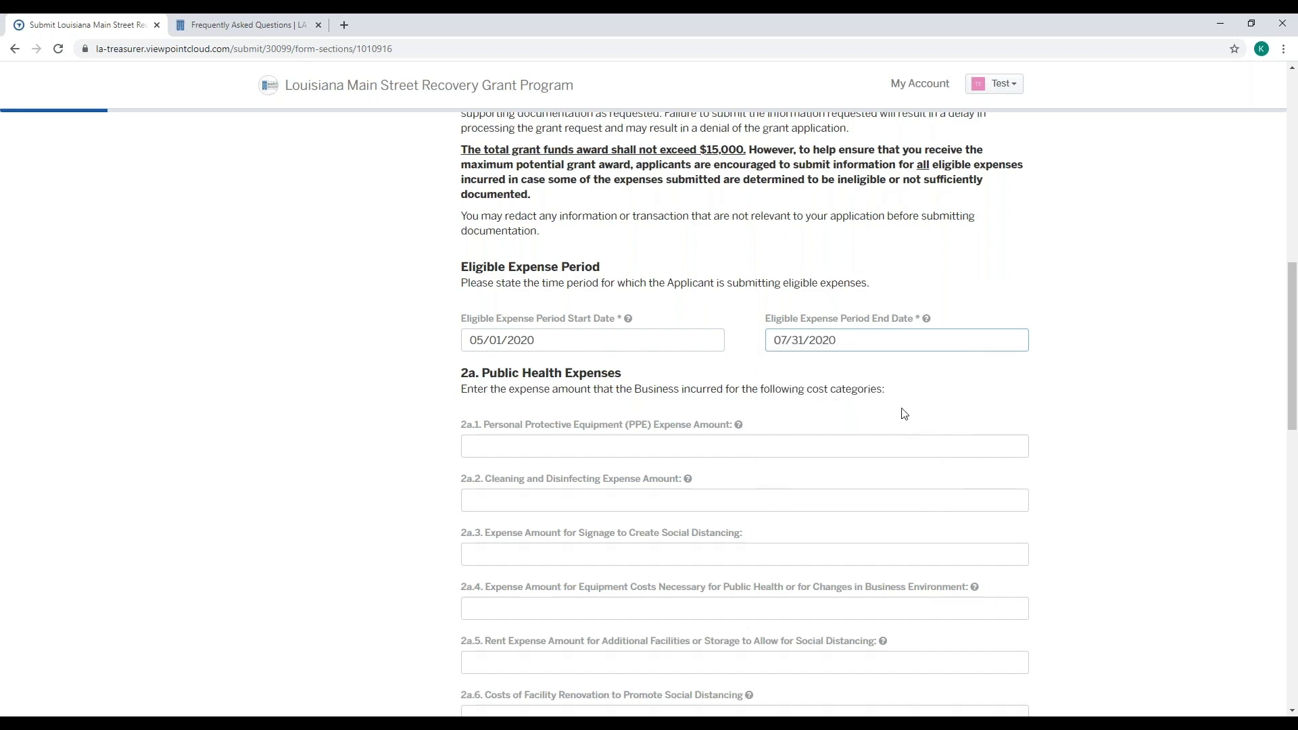
{"action": "scroll", "coordinate": [905, 414], "scroll_direction": "down", "scroll_amount": 1}
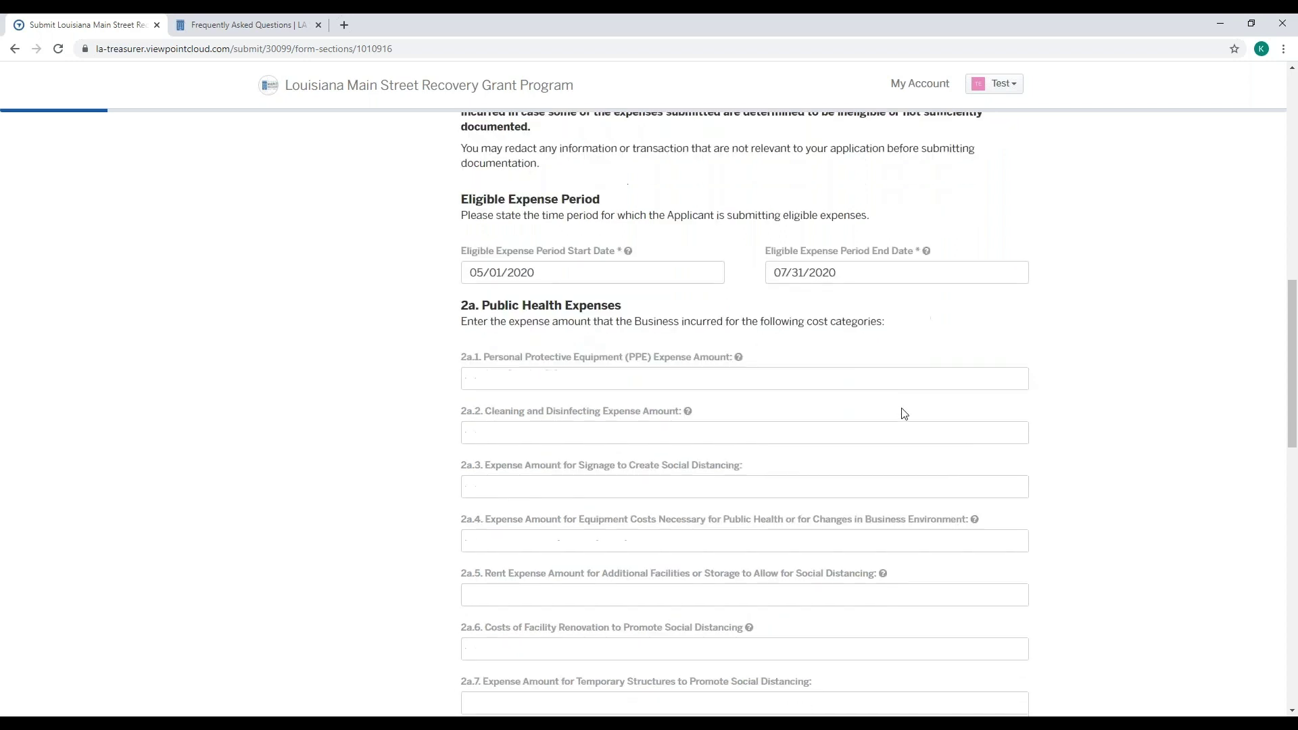
- Enter 1500.00 in PPE expense field 2a.1 and upload TEST File.pdf as its invoice
{"action": "scroll", "coordinate": [905, 414], "scroll_direction": "down", "scroll_amount": 1}
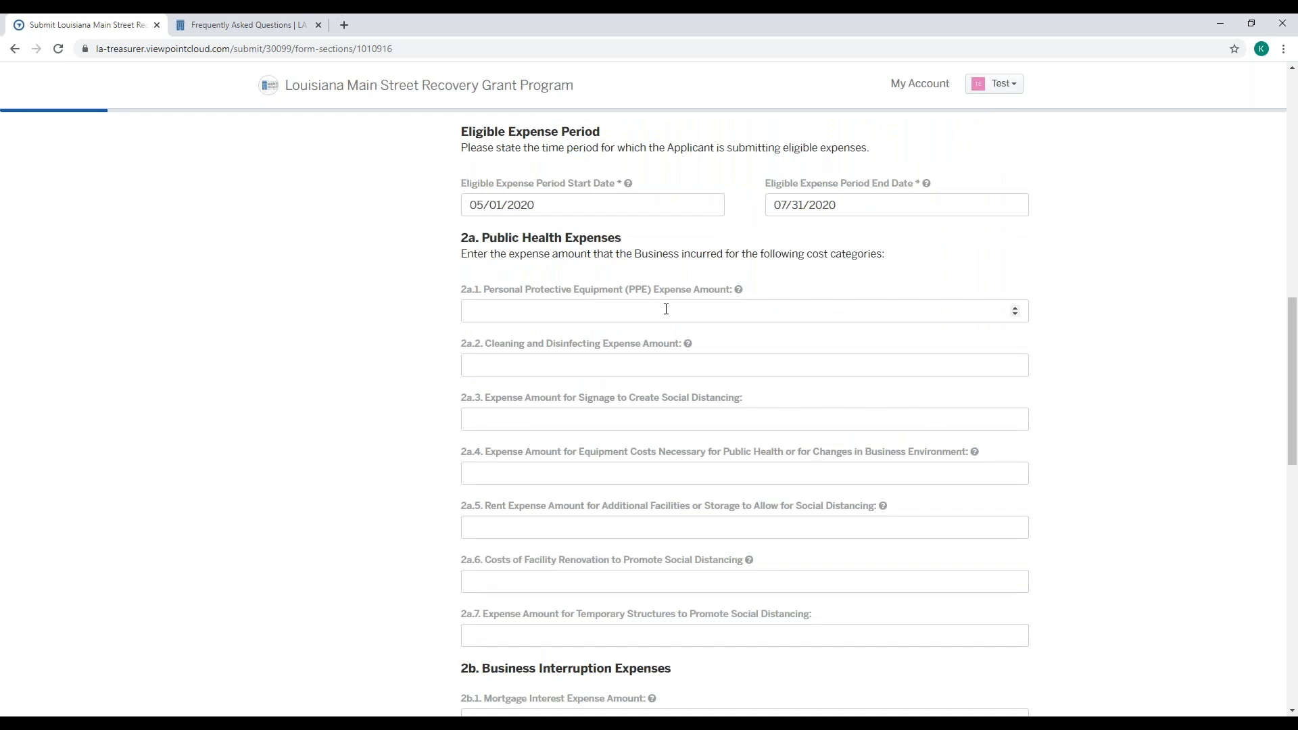
{"action": "left_click", "coordinate": [666, 309]}
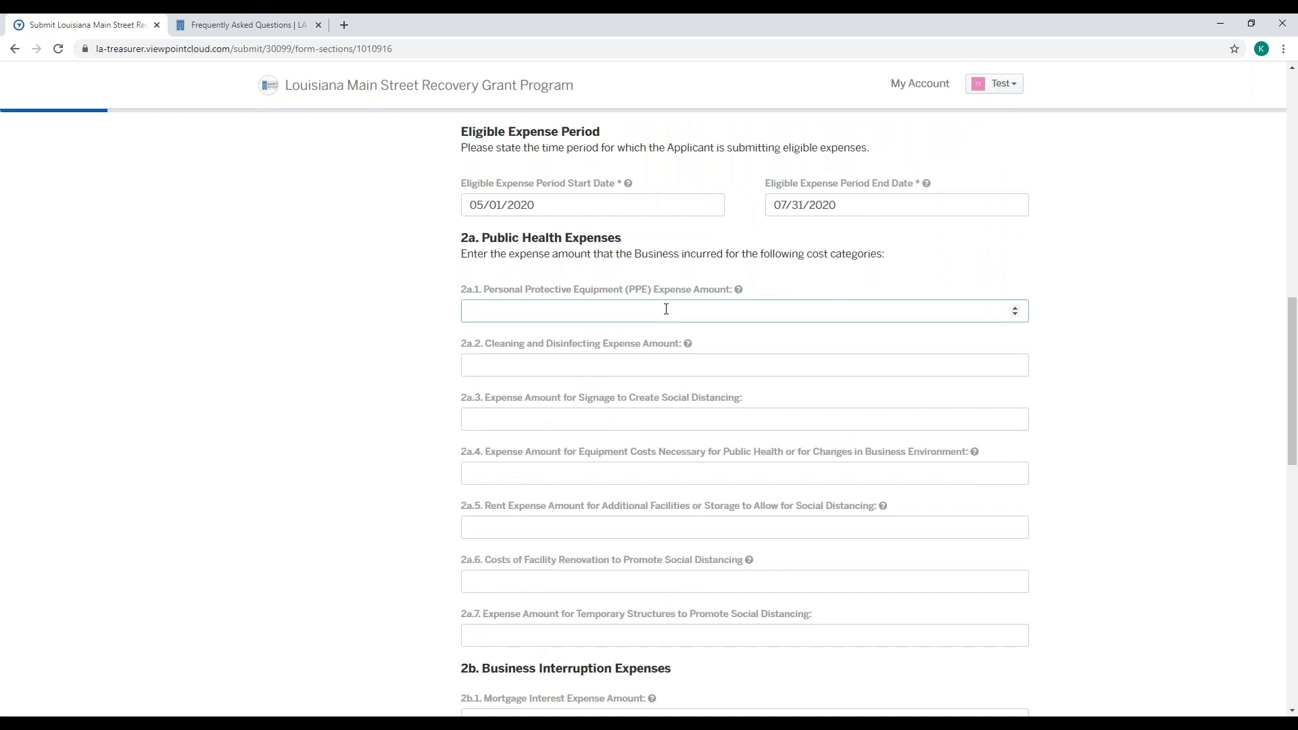
{"action": "type", "text": "1"}
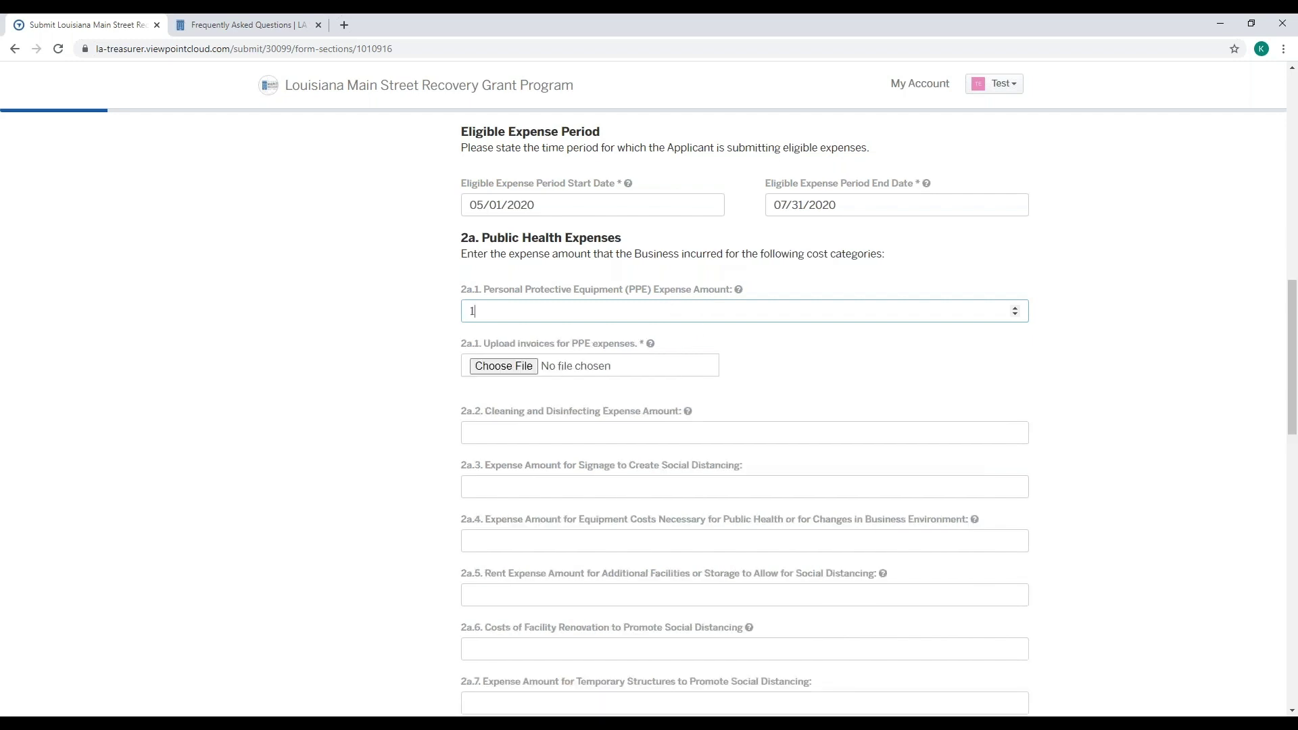
{"action": "type", "text": "500.00"}
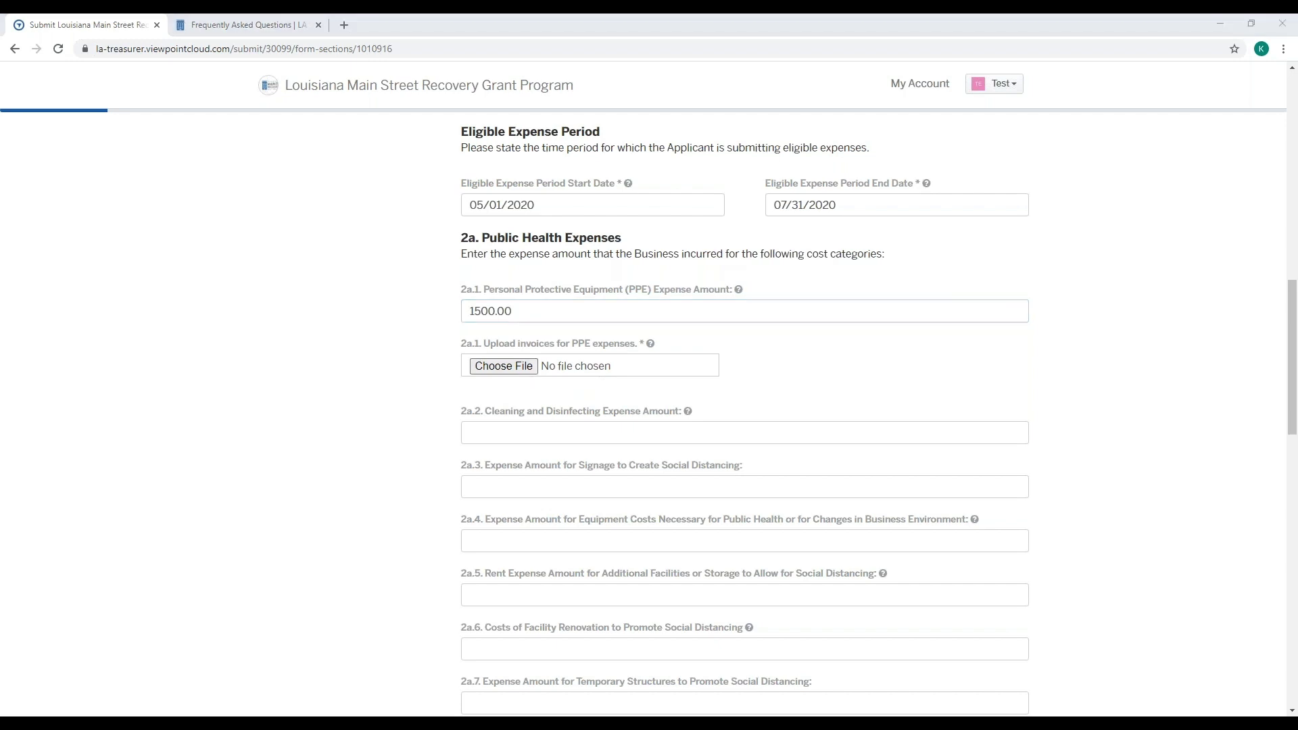
{"action": "left_click", "coordinate": [861, 423]}
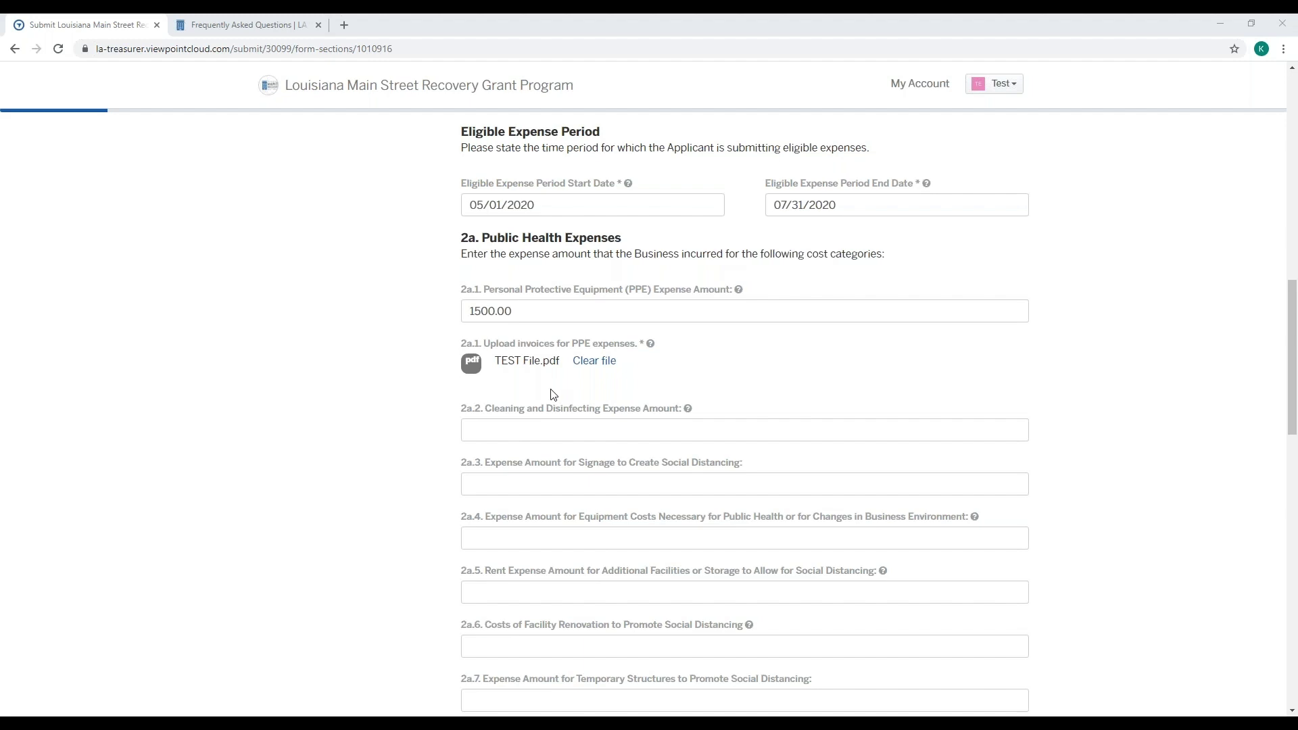
- Submit the completed expenses step to move on to Prior Grant Applications
{"action": "scroll", "coordinate": [553, 395], "scroll_direction": "down", "scroll_amount": 7}
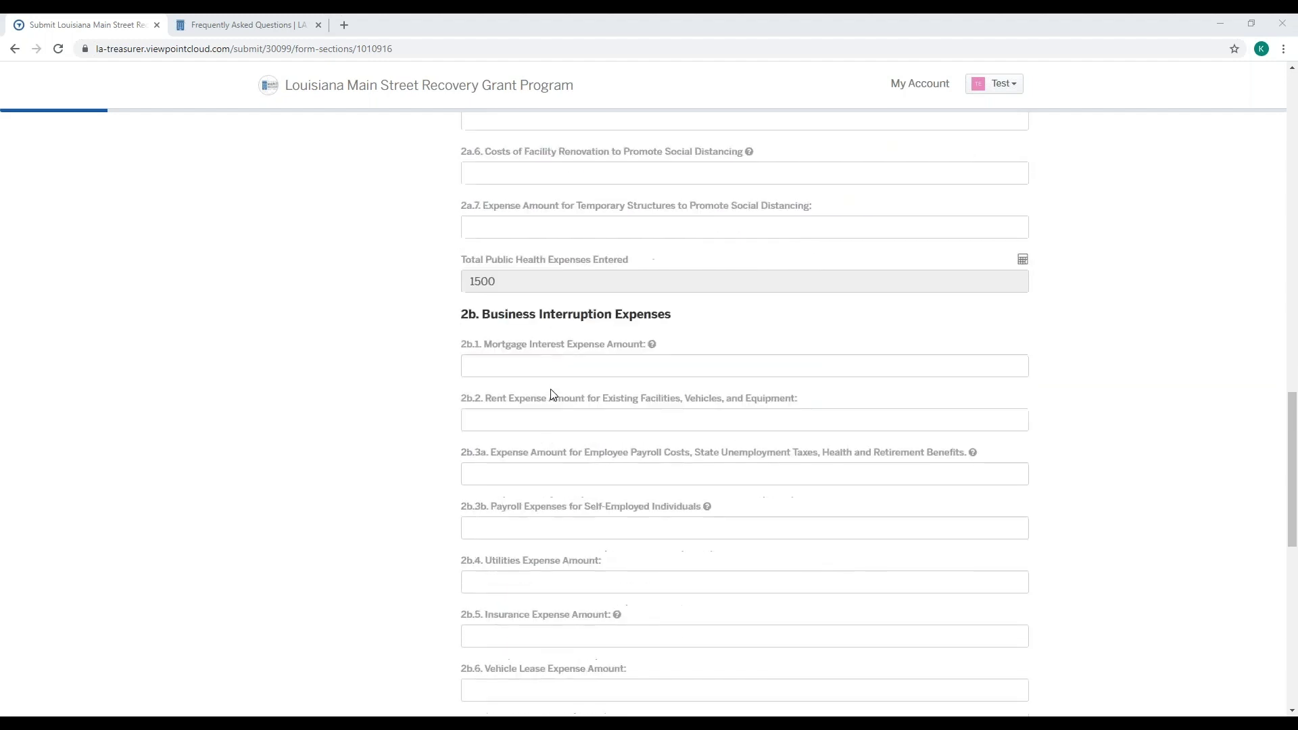
{"action": "scroll", "coordinate": [553, 395], "scroll_direction": "down", "scroll_amount": 7}
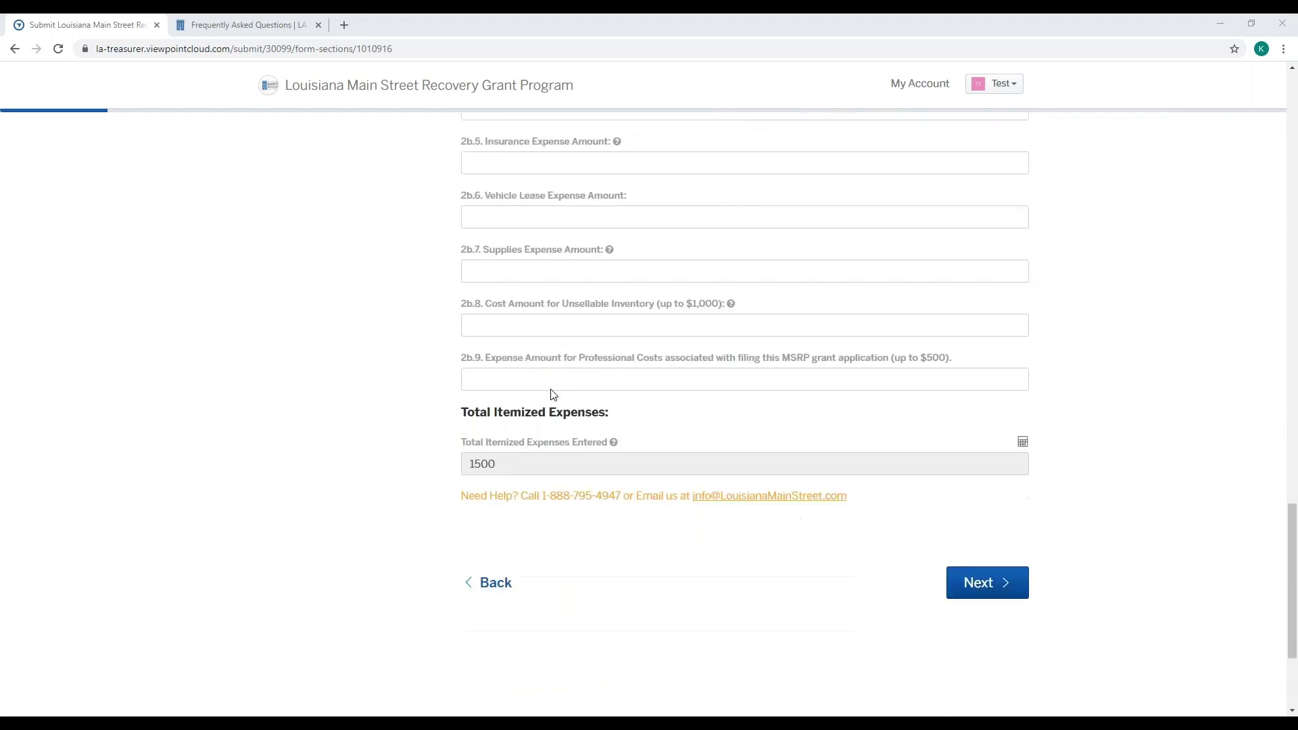
{"action": "scroll", "coordinate": [554, 395], "scroll_direction": "down", "scroll_amount": 1}
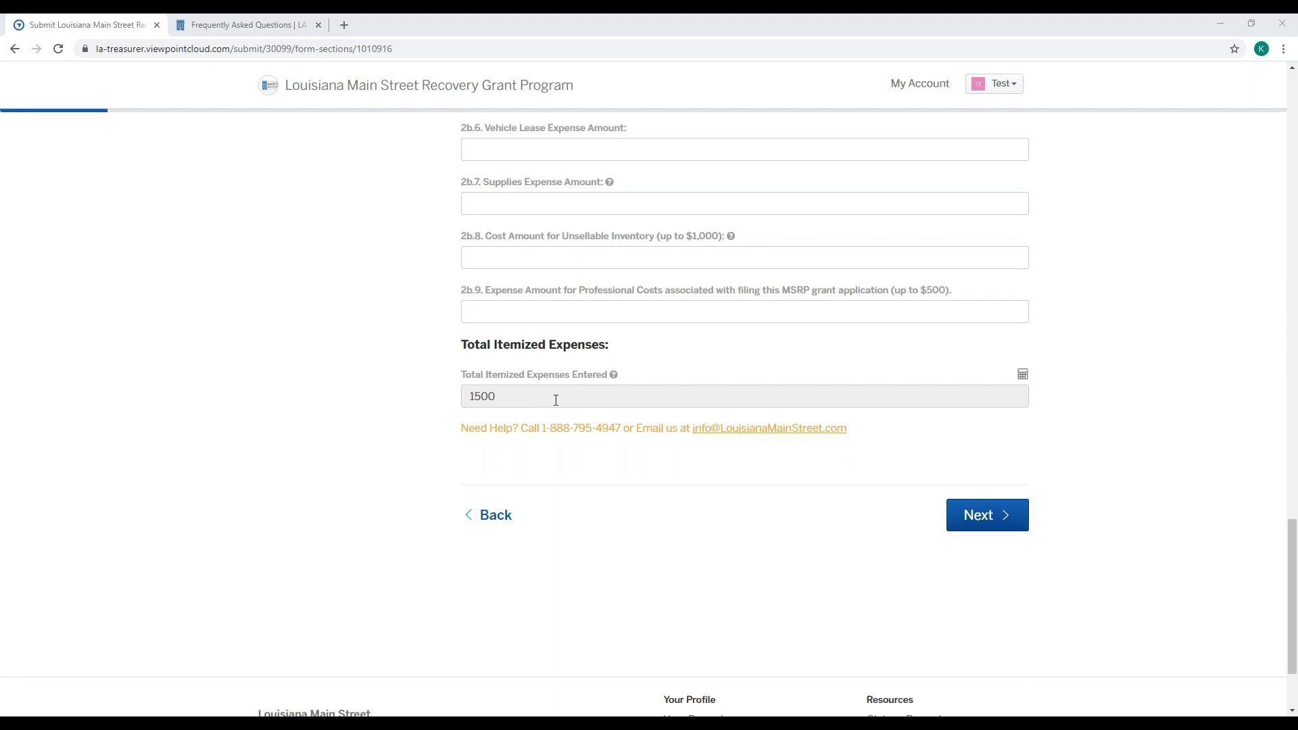
{"action": "left_click", "coordinate": [1001, 513]}
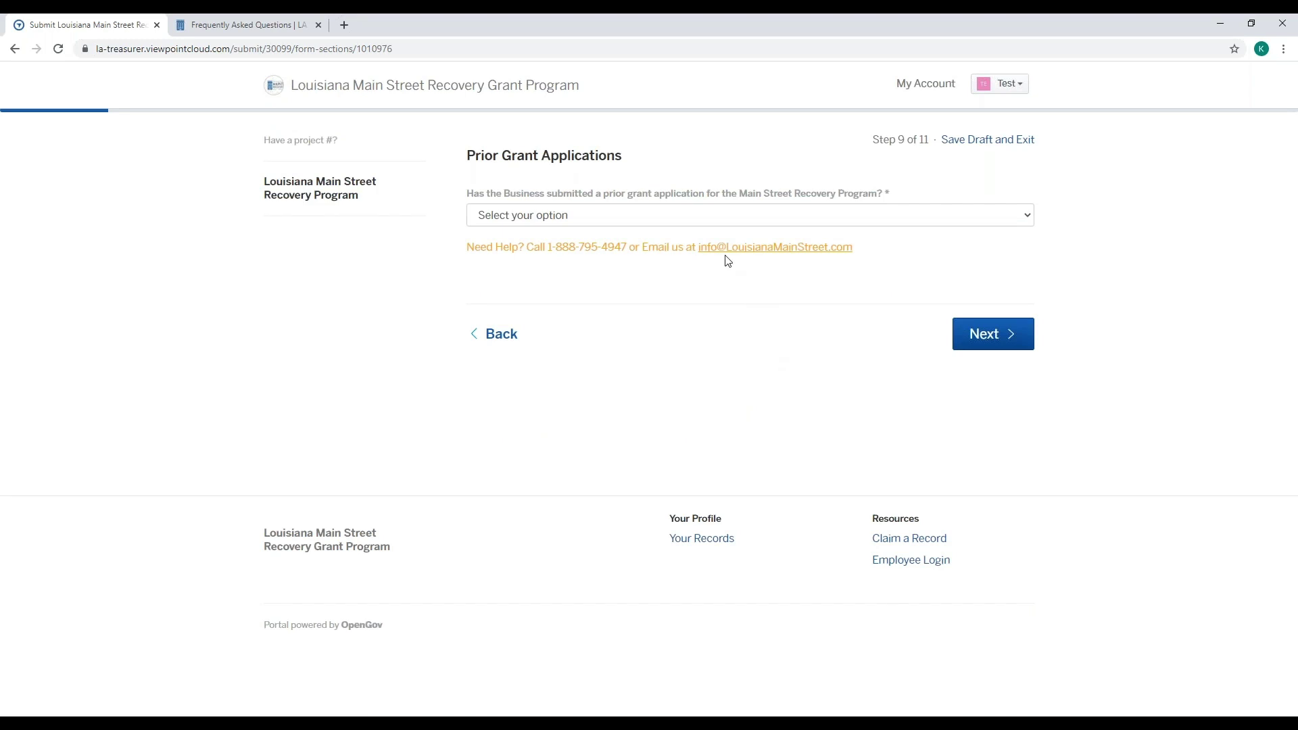
- Answer No to the prior grant applications question and continue to federal funding certification
{"action": "left_click", "coordinate": [710, 217]}
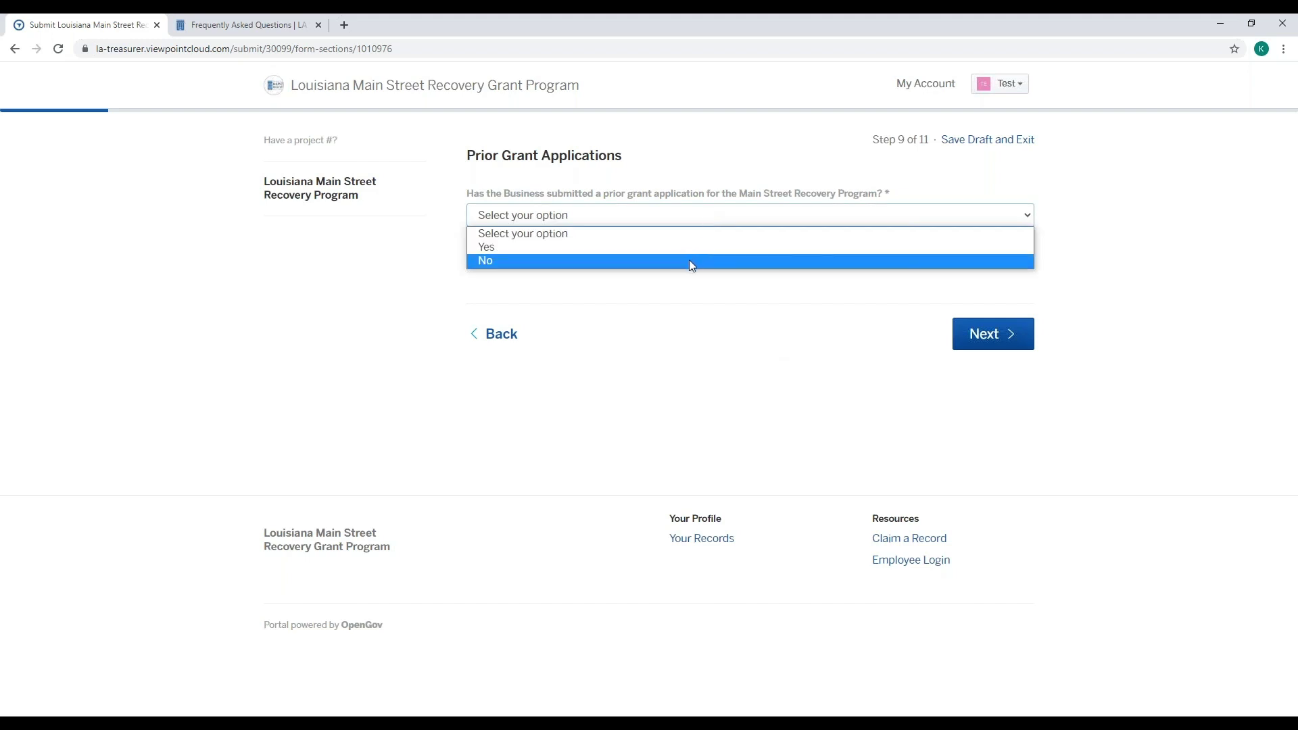
{"action": "left_click", "coordinate": [690, 263]}
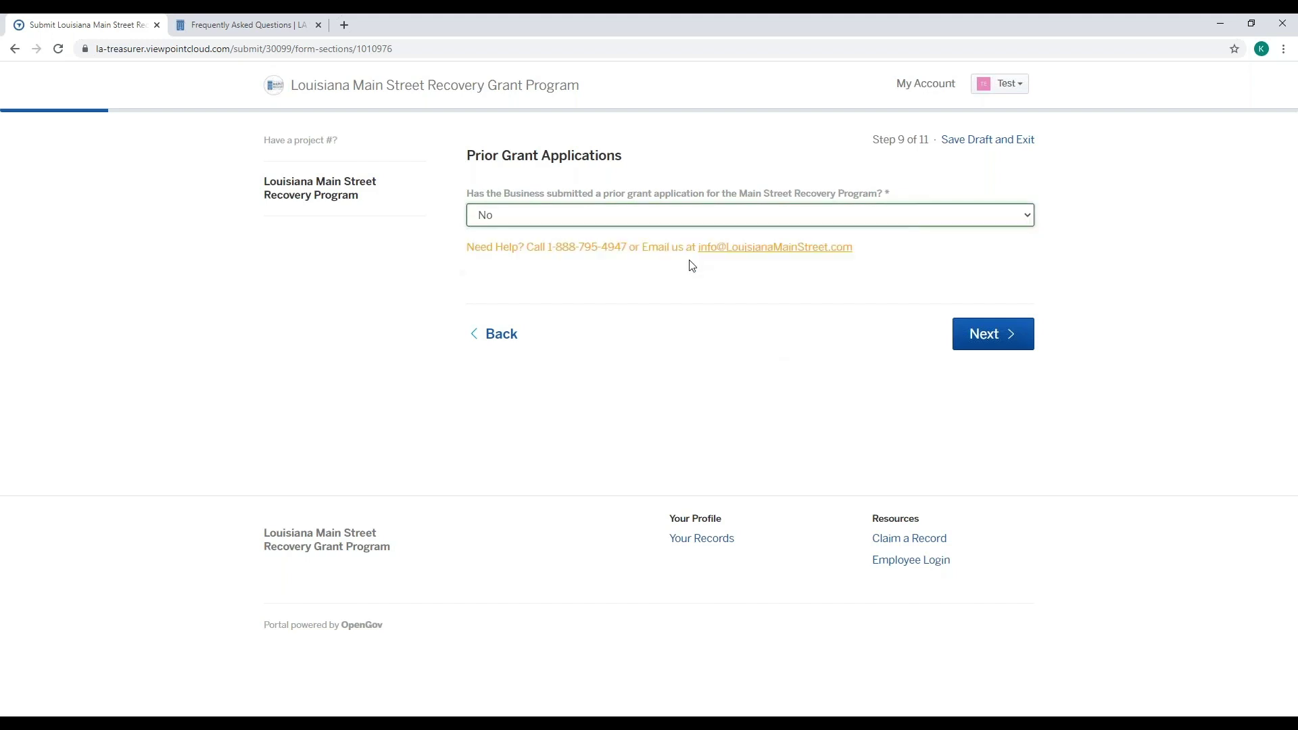
{"action": "left_click", "coordinate": [997, 336]}
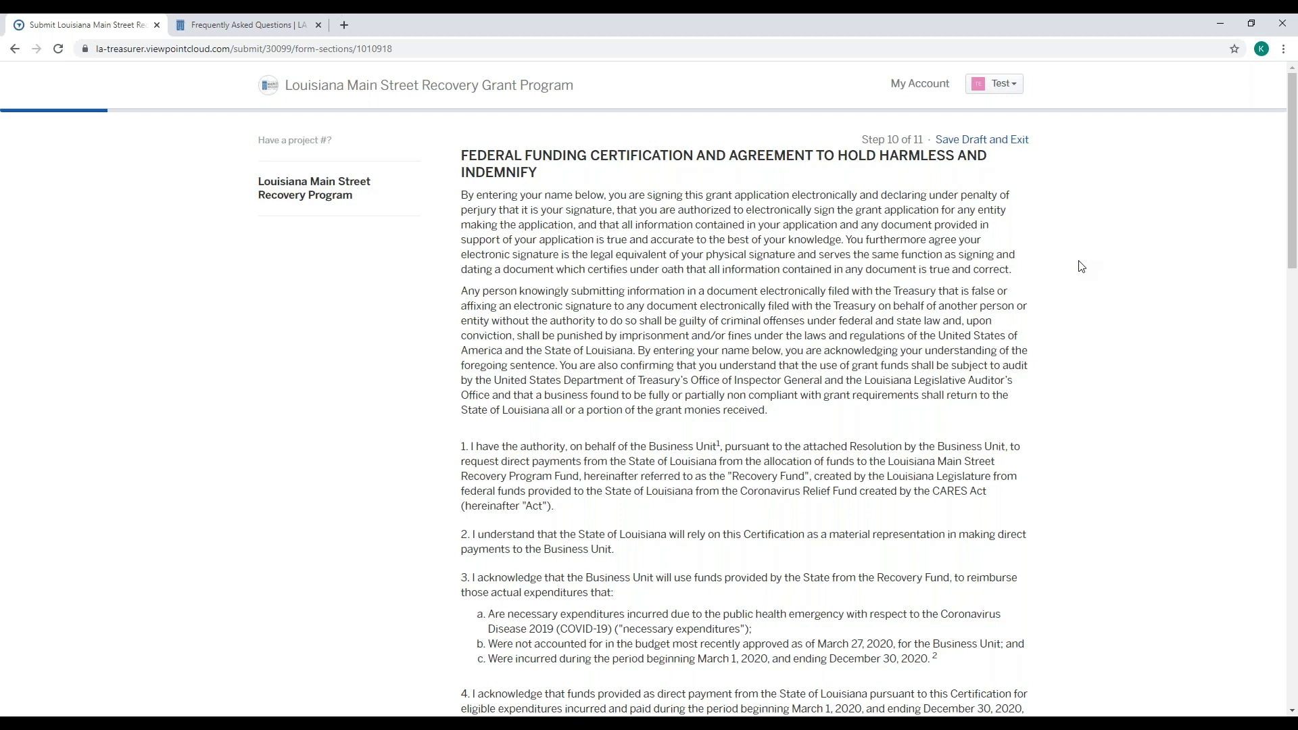
{"action": "scroll", "coordinate": [1080, 265], "scroll_direction": "down", "scroll_amount": 1}
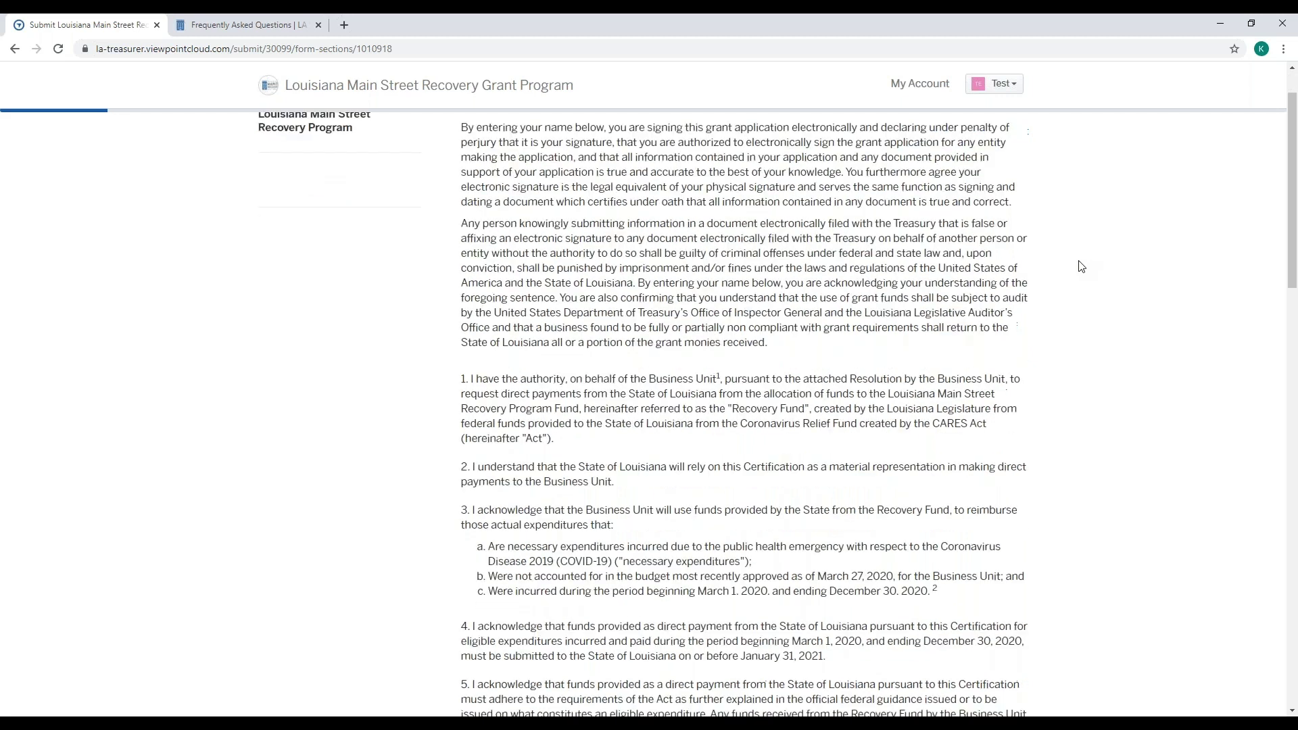
{"action": "scroll", "coordinate": [1081, 265], "scroll_direction": "down", "scroll_amount": 7}
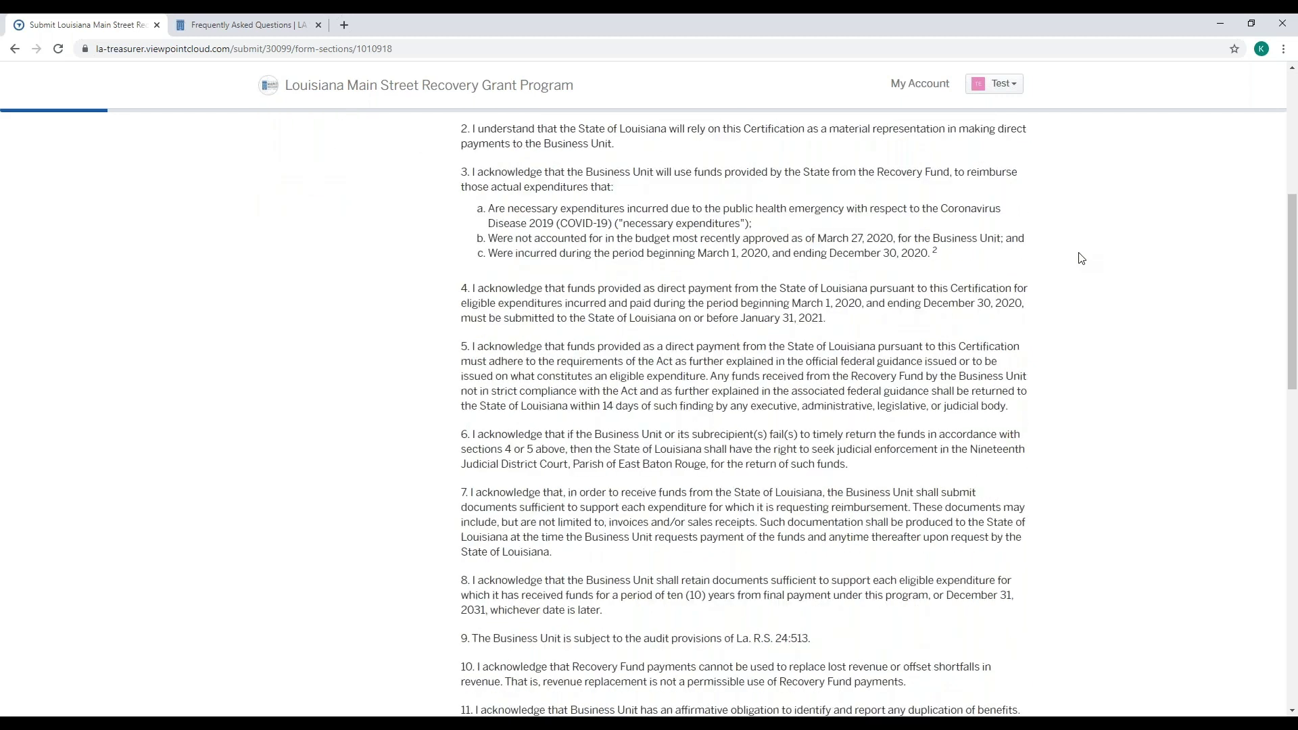
{"action": "scroll", "coordinate": [1081, 259], "scroll_direction": "down", "scroll_amount": 5}
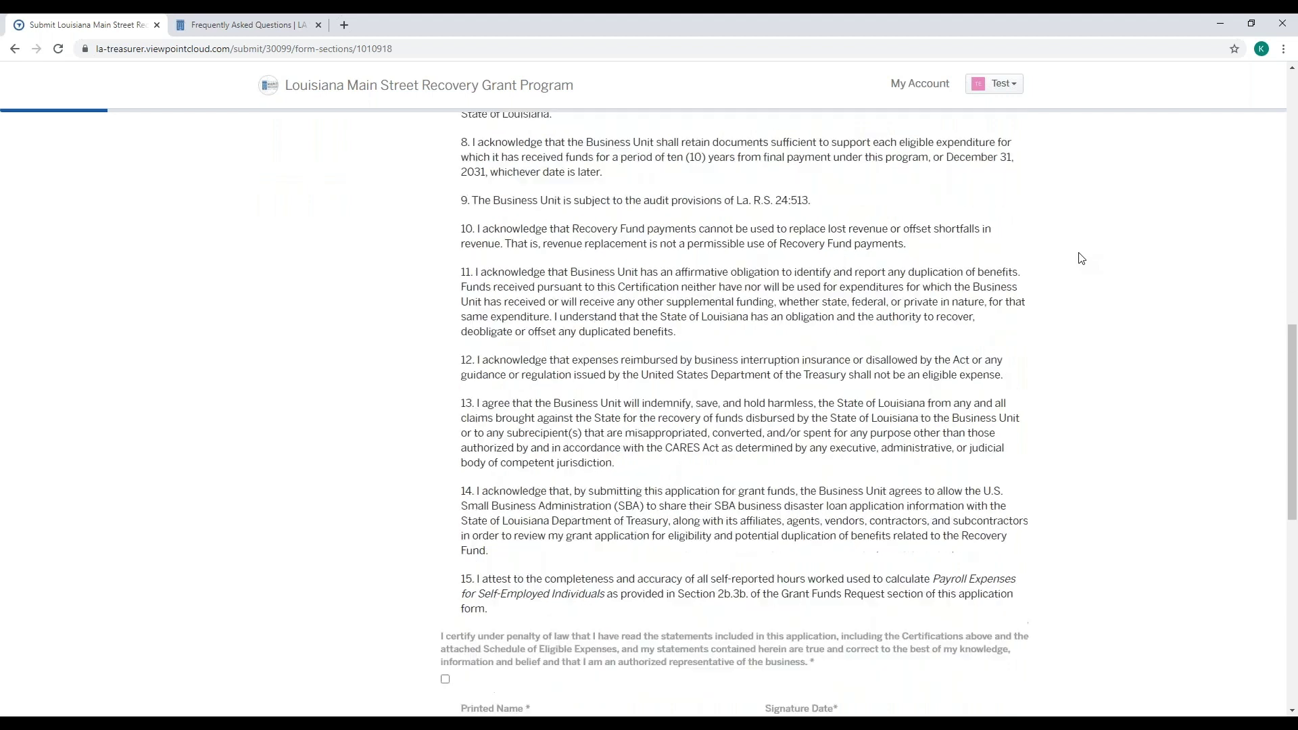
{"action": "scroll", "coordinate": [1080, 258], "scroll_direction": "down", "scroll_amount": 4}
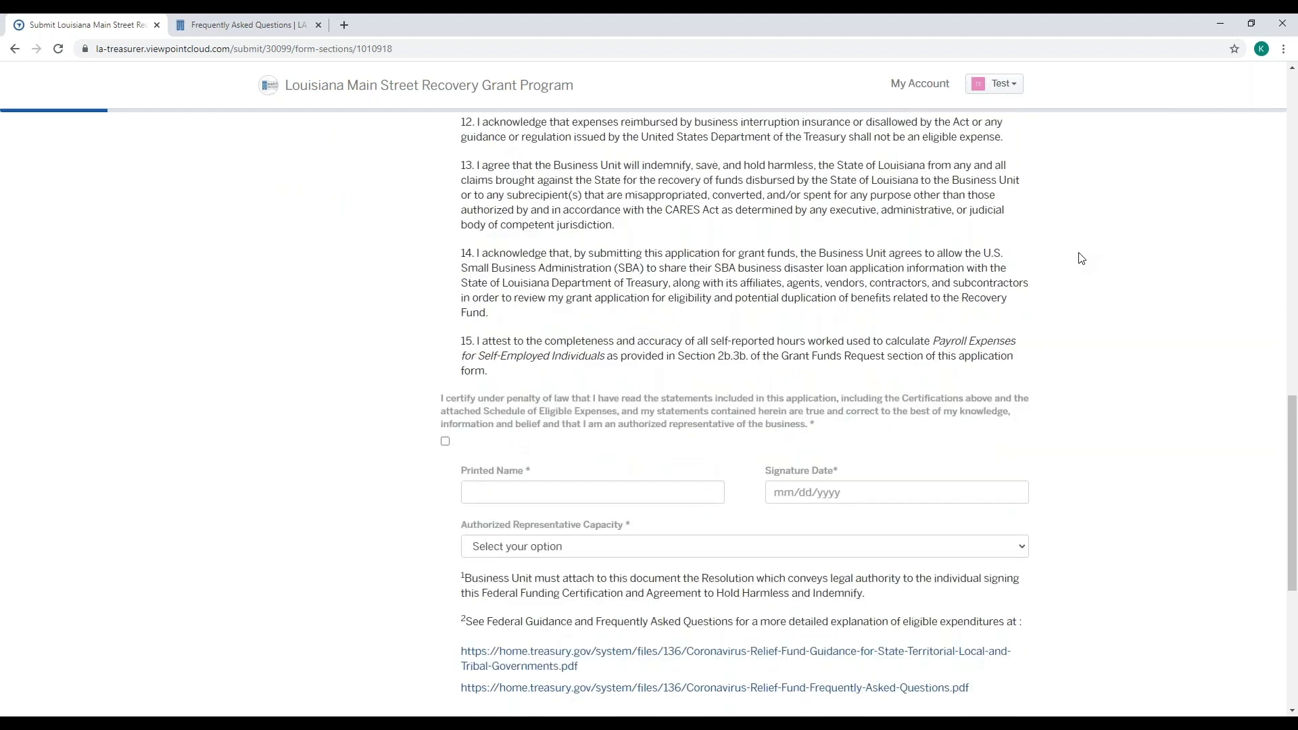
{"action": "scroll", "coordinate": [1080, 259], "scroll_direction": "down", "scroll_amount": 1}
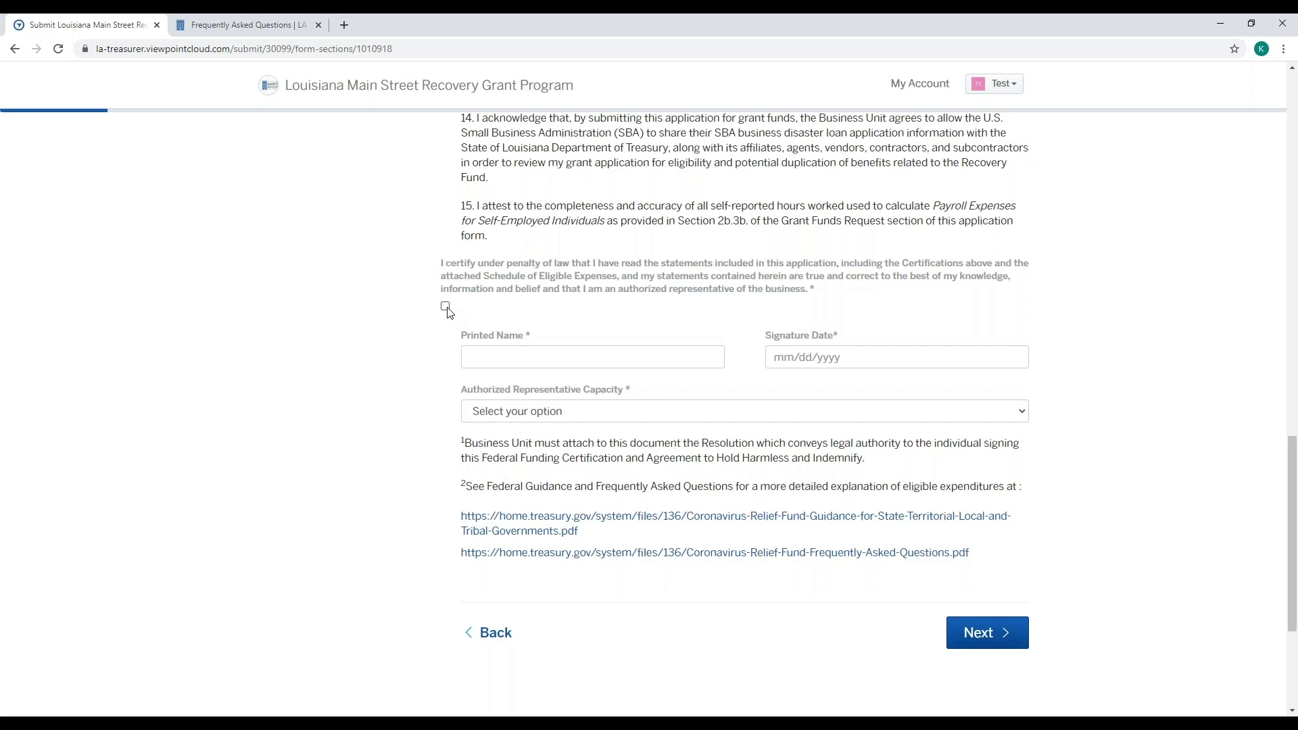
- Tick the certification statement and digitally sign it with the applicant's full legal name
{"action": "left_click", "coordinate": [446, 307]}
{"action": "type", "text": "Test"}
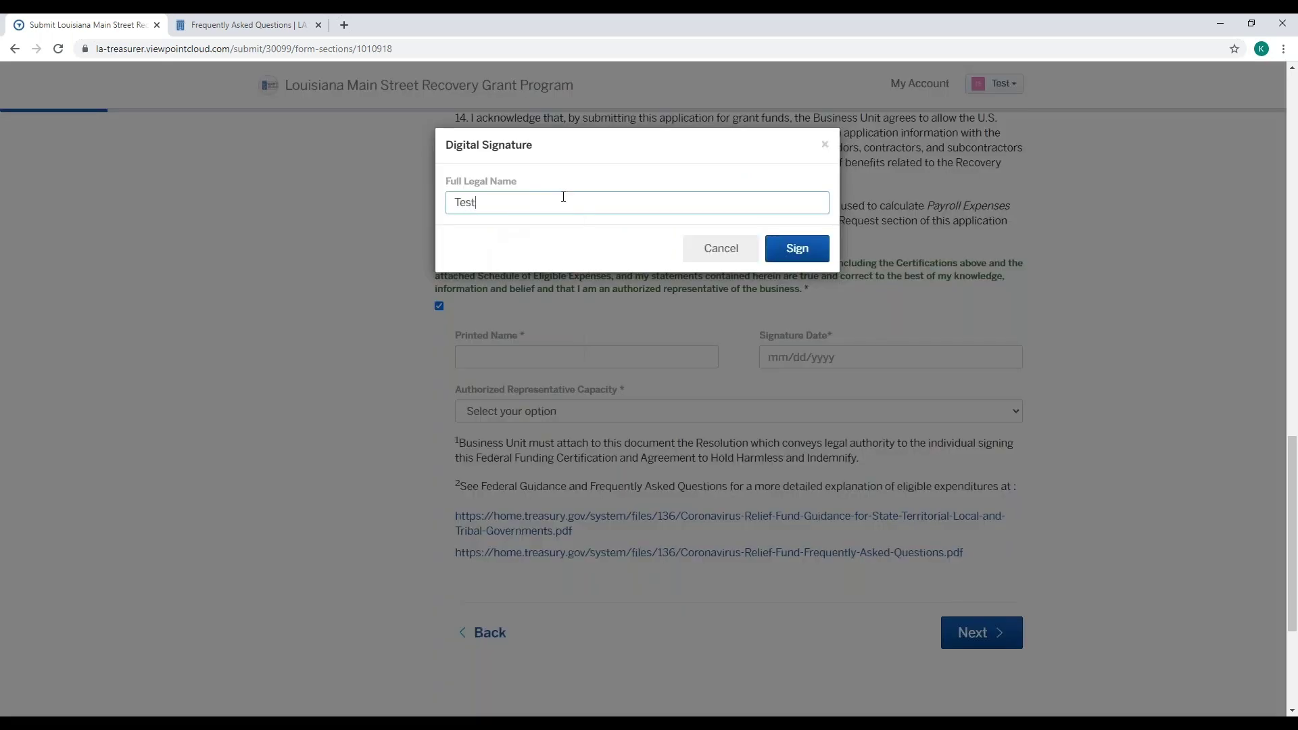
{"action": "type", "text": " Test"}
{"action": "left_click", "coordinate": [795, 254]}
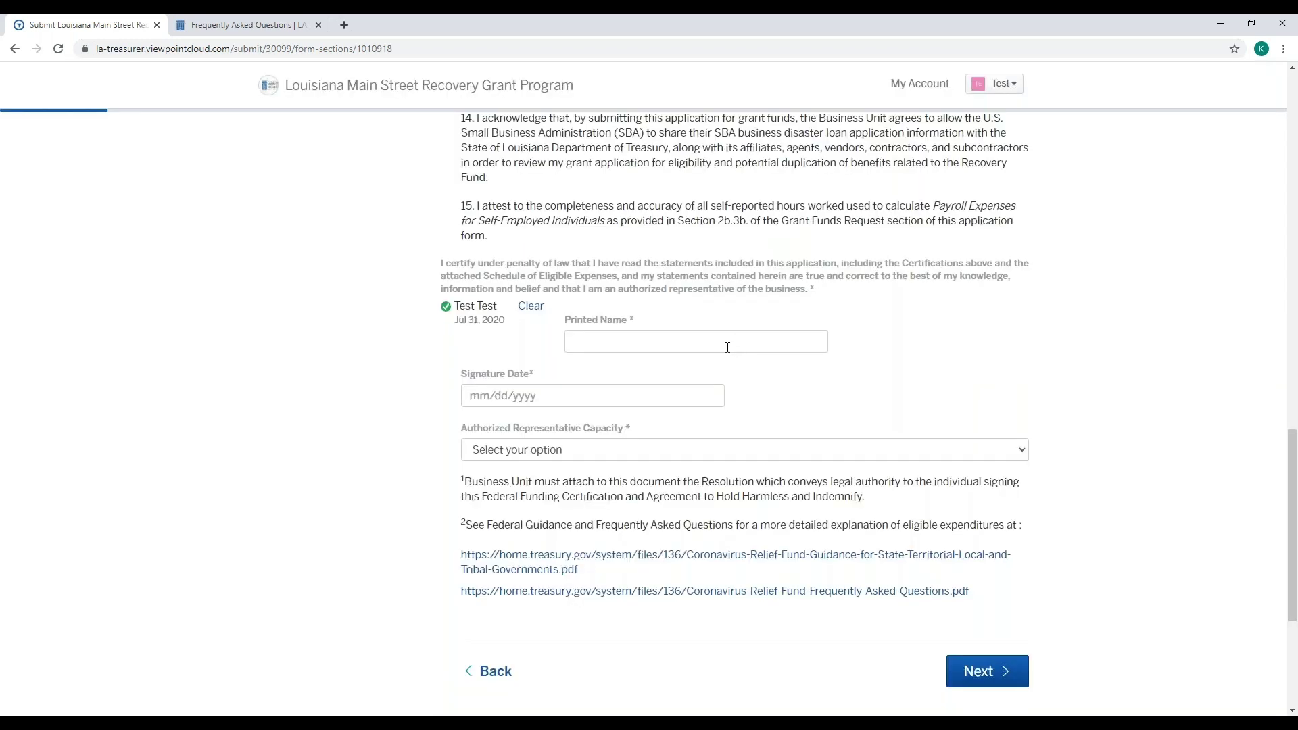
- Enter the applicant's printed name and the signature date 07/31/2020
{"action": "left_click", "coordinate": [727, 346]}
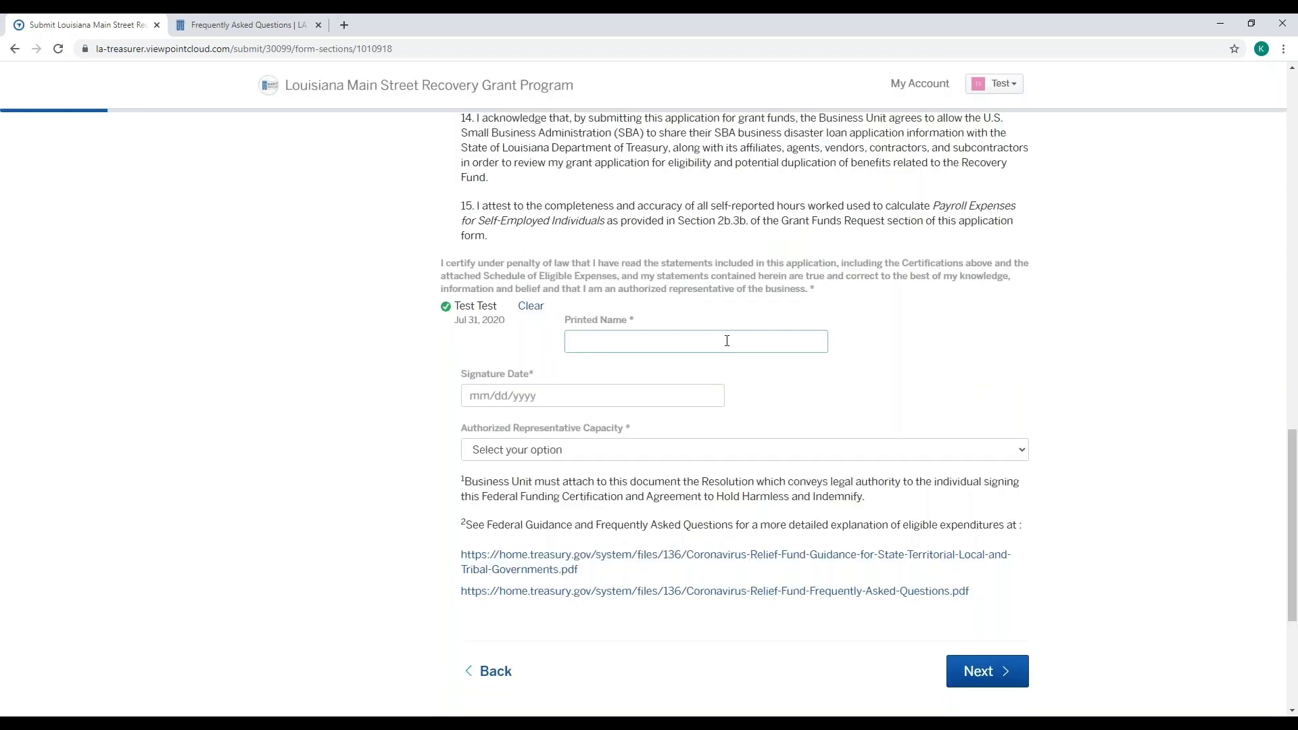
{"action": "type", "text": "Test Test"}
{"action": "left_click", "coordinate": [629, 395]}
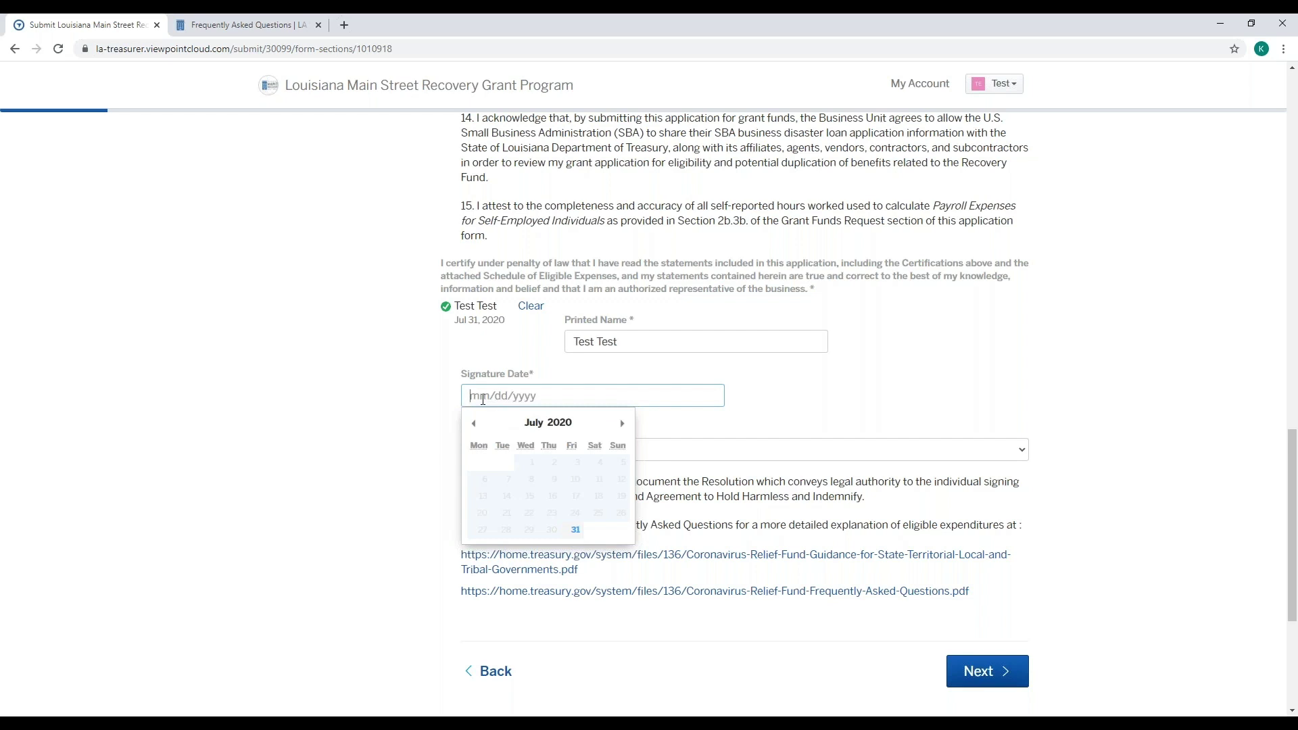
{"action": "type", "text": "0"}
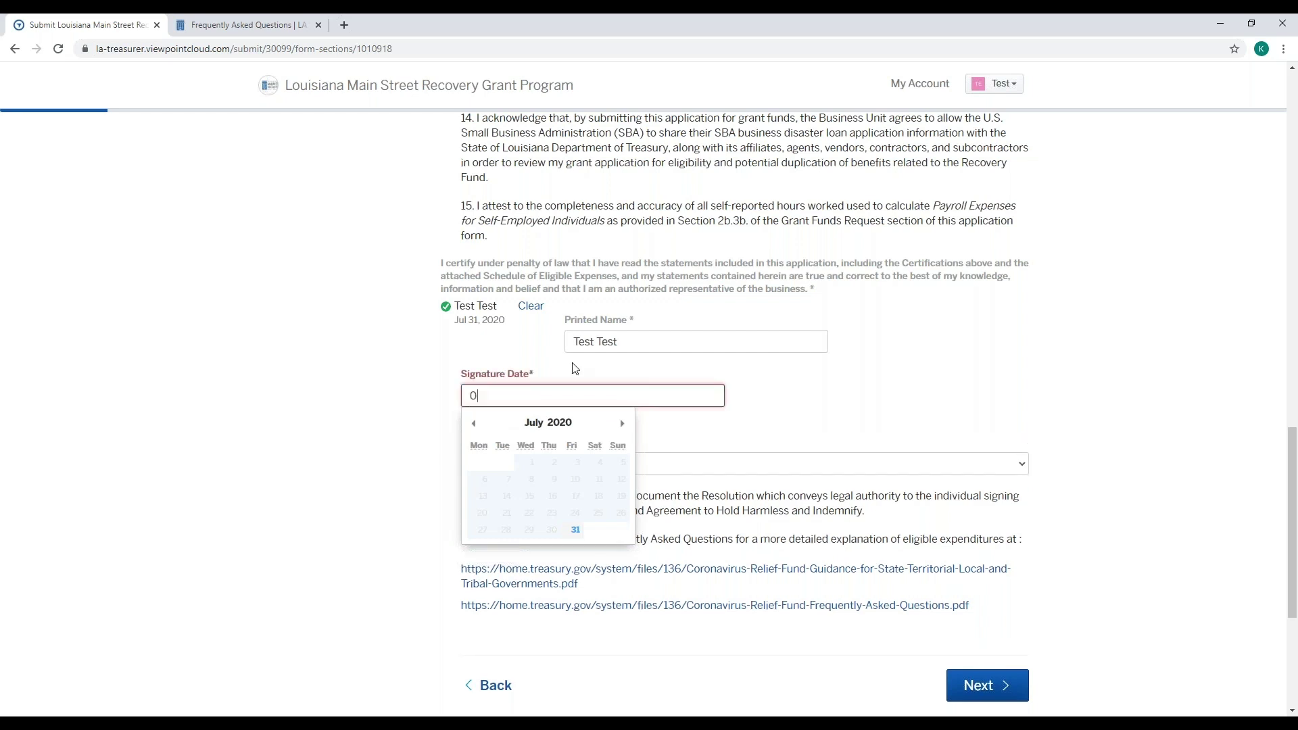
{"action": "type", "text": "7312020"}
{"action": "left_click", "coordinate": [580, 536]}
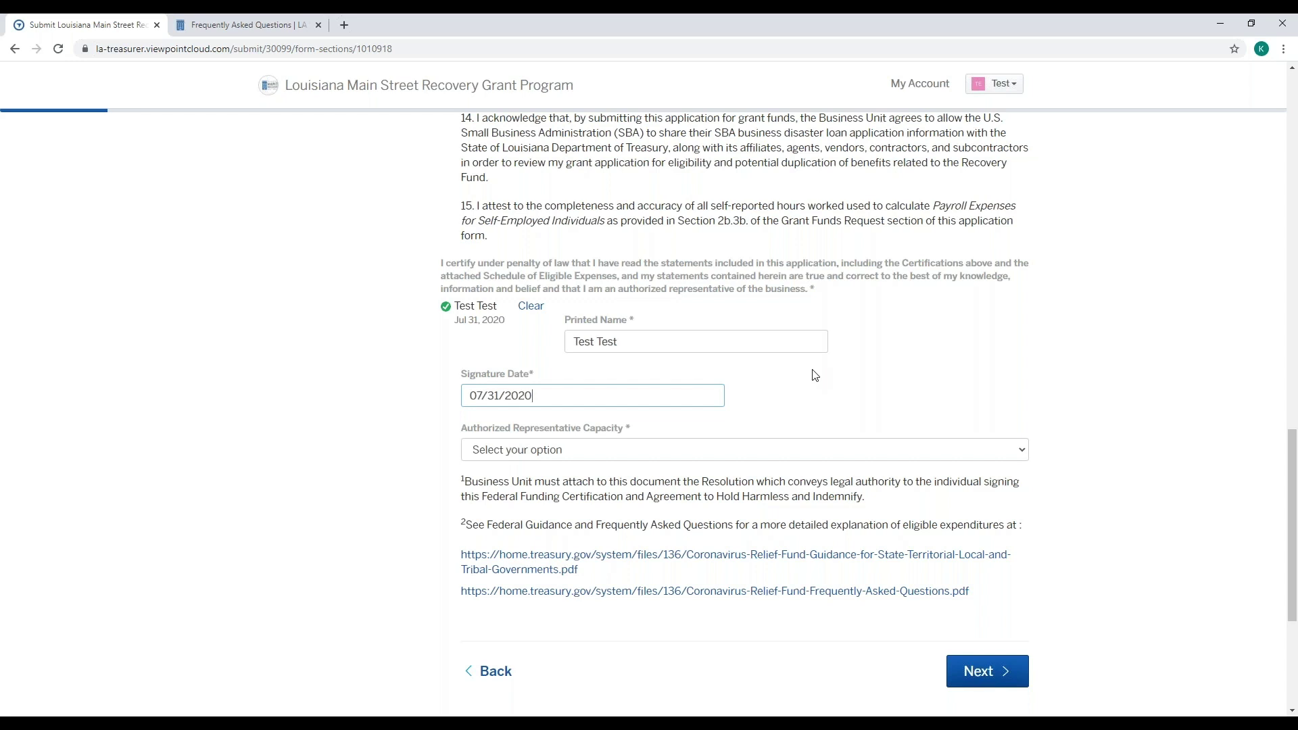
- Set the representative capacity to Owner or Executive Officer and continue to Attachments
{"action": "key", "text": "Tab"}
{"action": "scroll", "coordinate": [814, 373], "scroll_direction": "down", "scroll_amount": 1}
{"action": "left_click", "coordinate": [733, 384]}
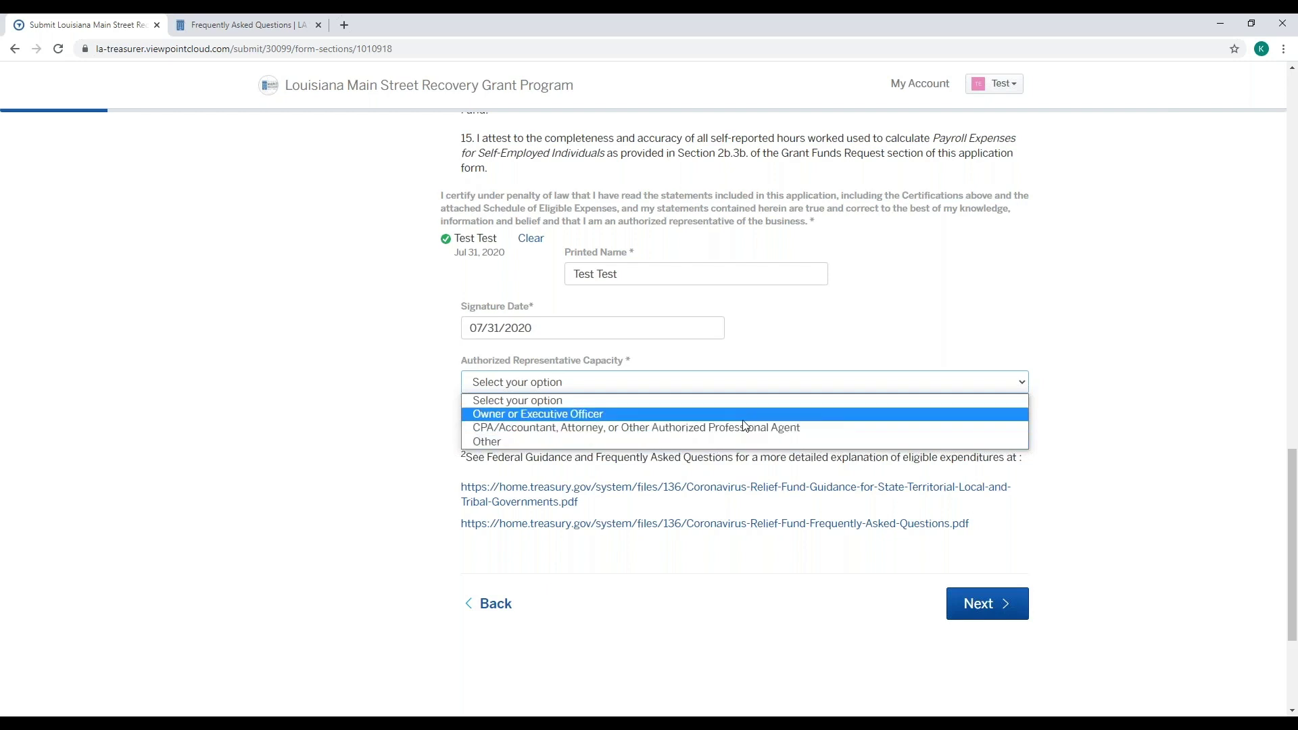
{"action": "left_click", "coordinate": [741, 414]}
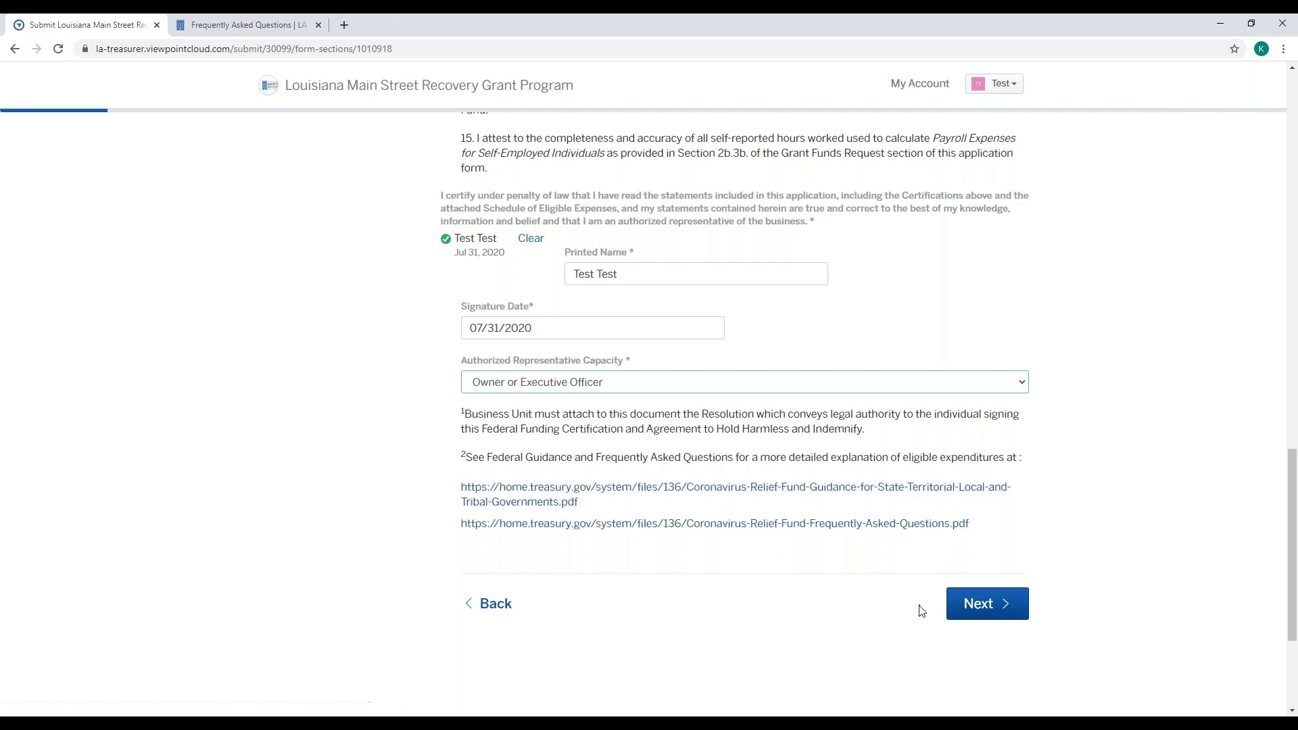
{"action": "left_click", "coordinate": [991, 616]}
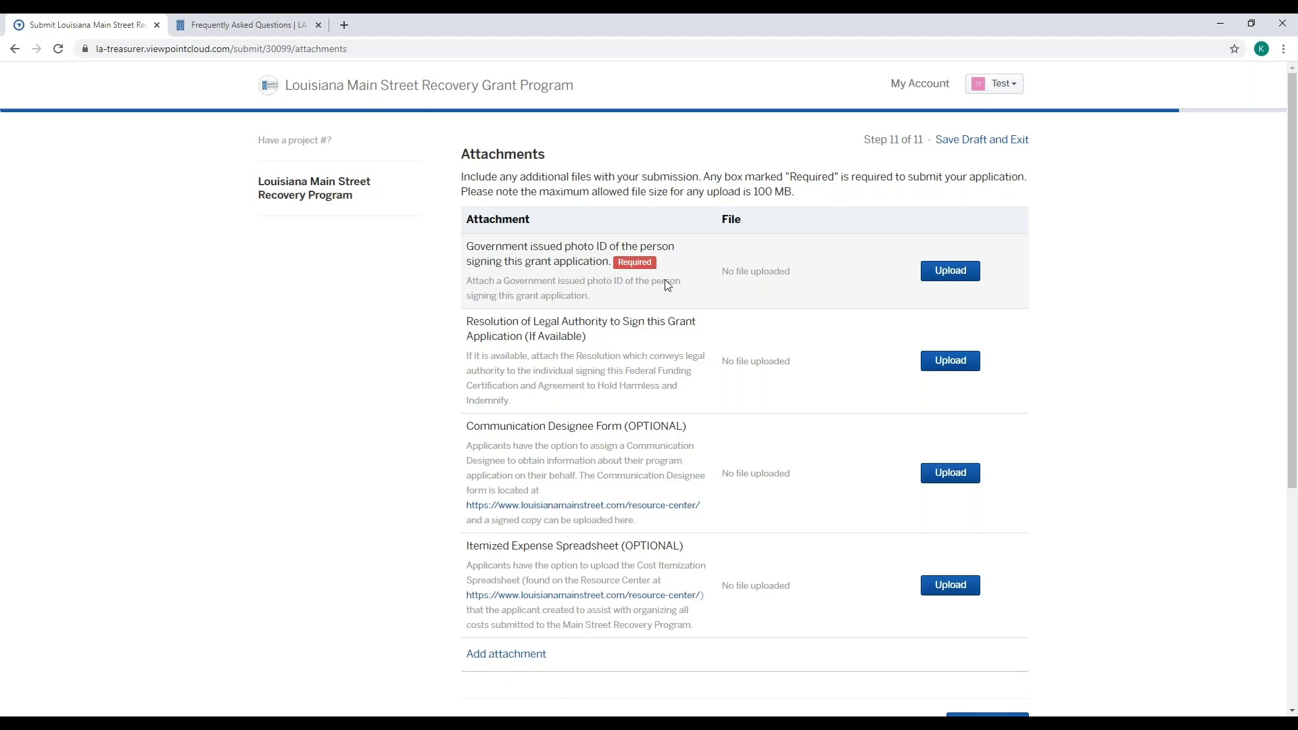
- Upload TEST File.pdf from the Desktop to the Government issued photo ID row
{"action": "scroll", "coordinate": [670, 286], "scroll_direction": "down", "scroll_amount": 2}
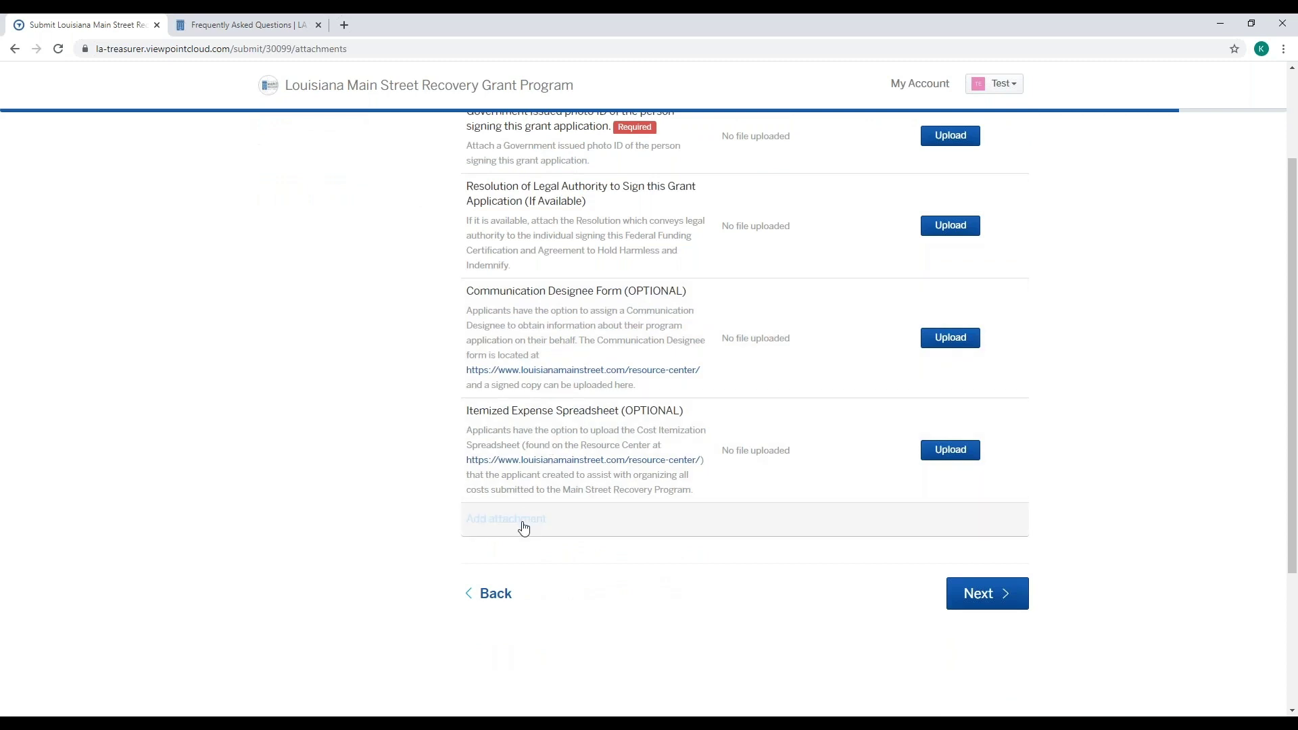
{"action": "left_click", "coordinate": [524, 528]}
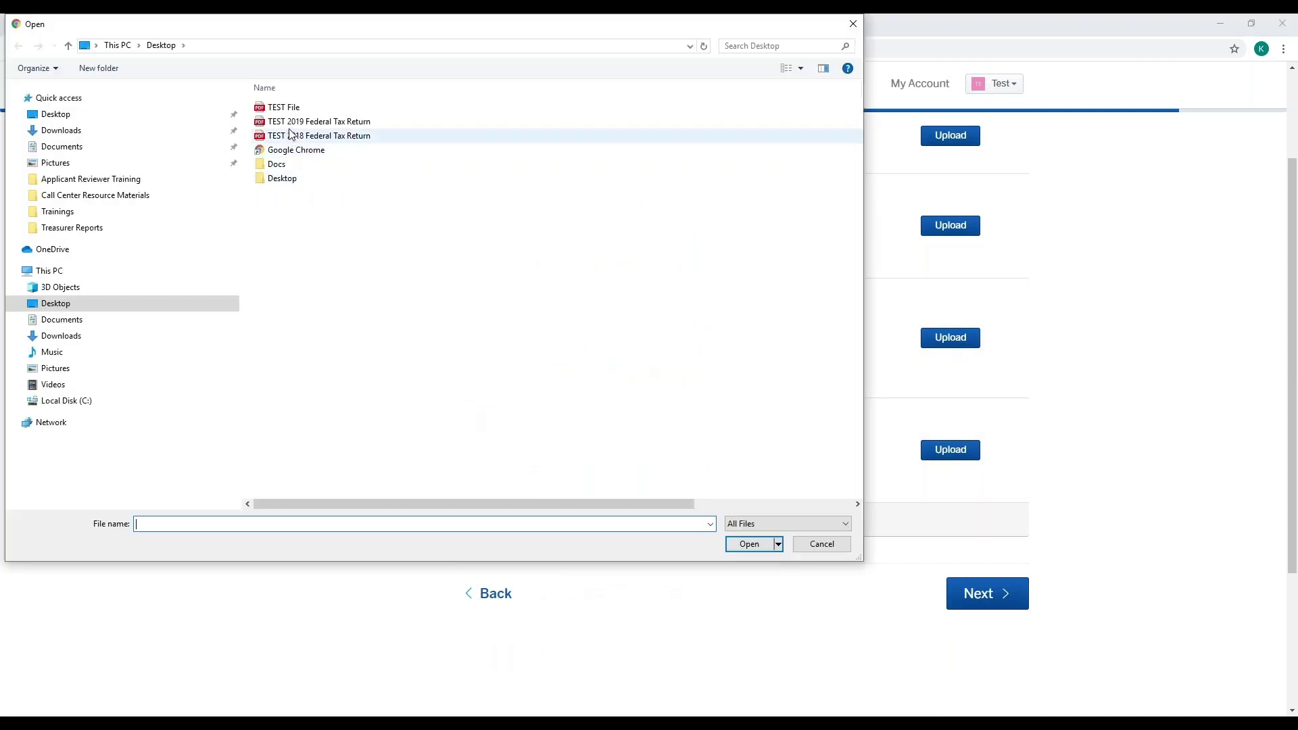
{"action": "left_click", "coordinate": [852, 27]}
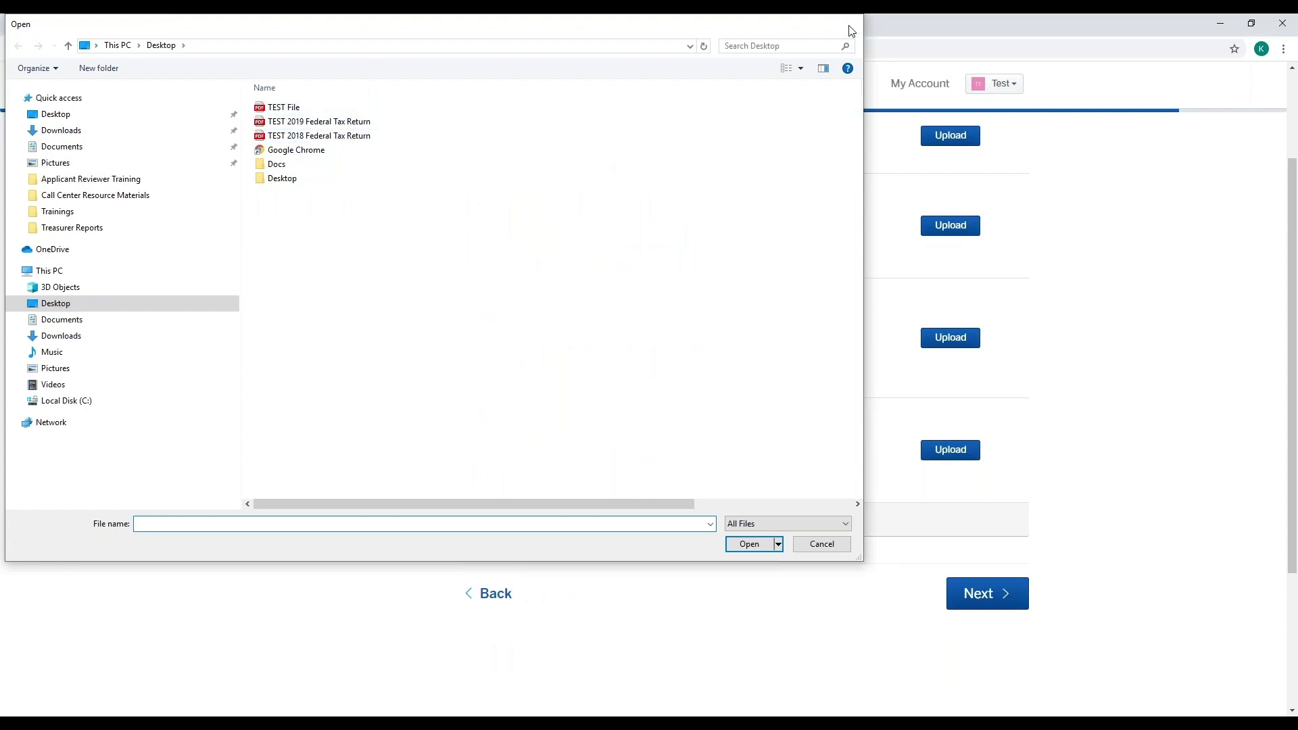
{"action": "scroll", "coordinate": [1087, 351], "scroll_direction": "up", "scroll_amount": 1}
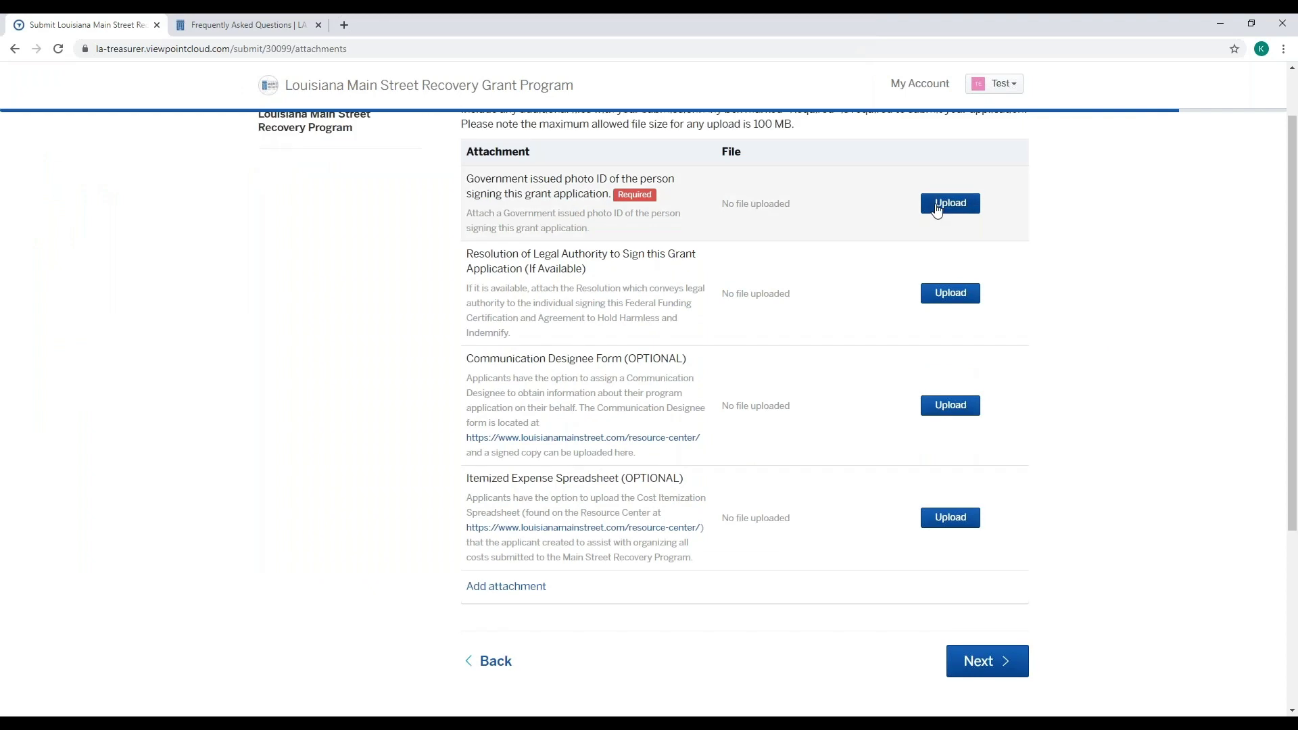
{"action": "left_click", "coordinate": [951, 203]}
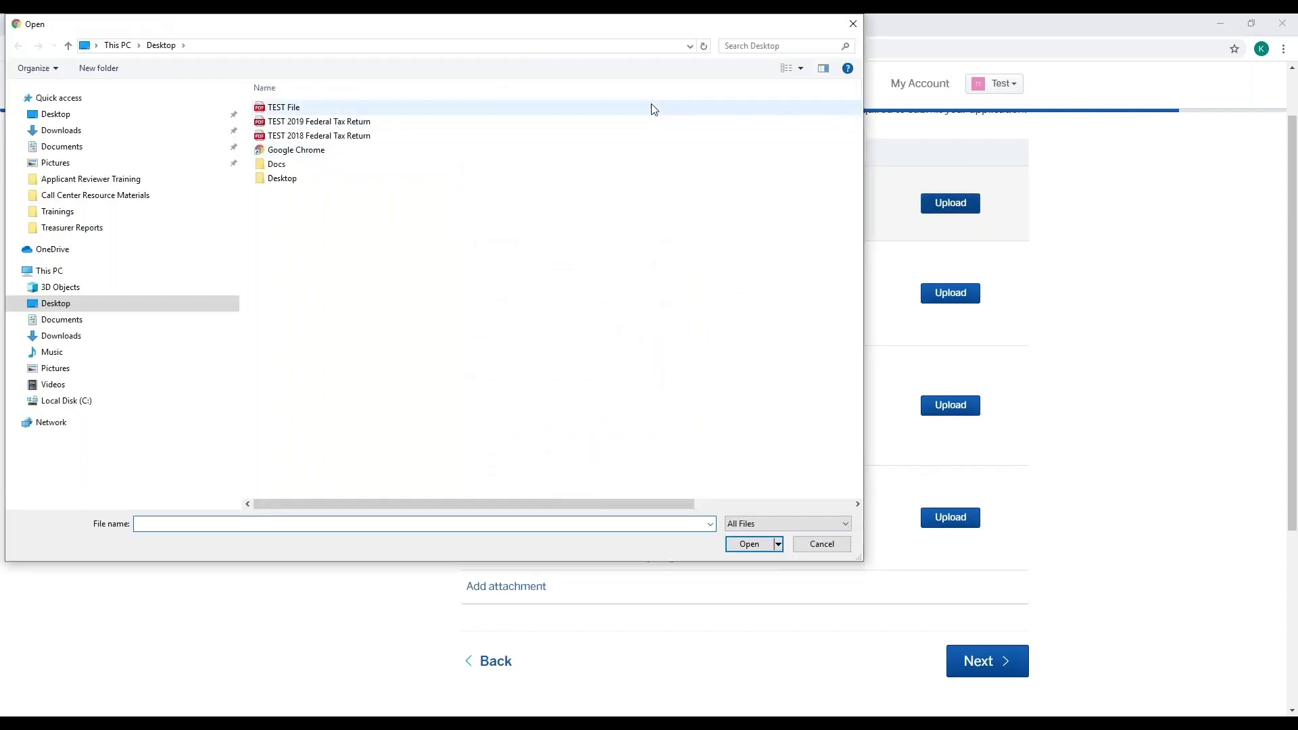
{"action": "left_click", "coordinate": [653, 108]}
{"action": "left_click", "coordinate": [750, 544]}
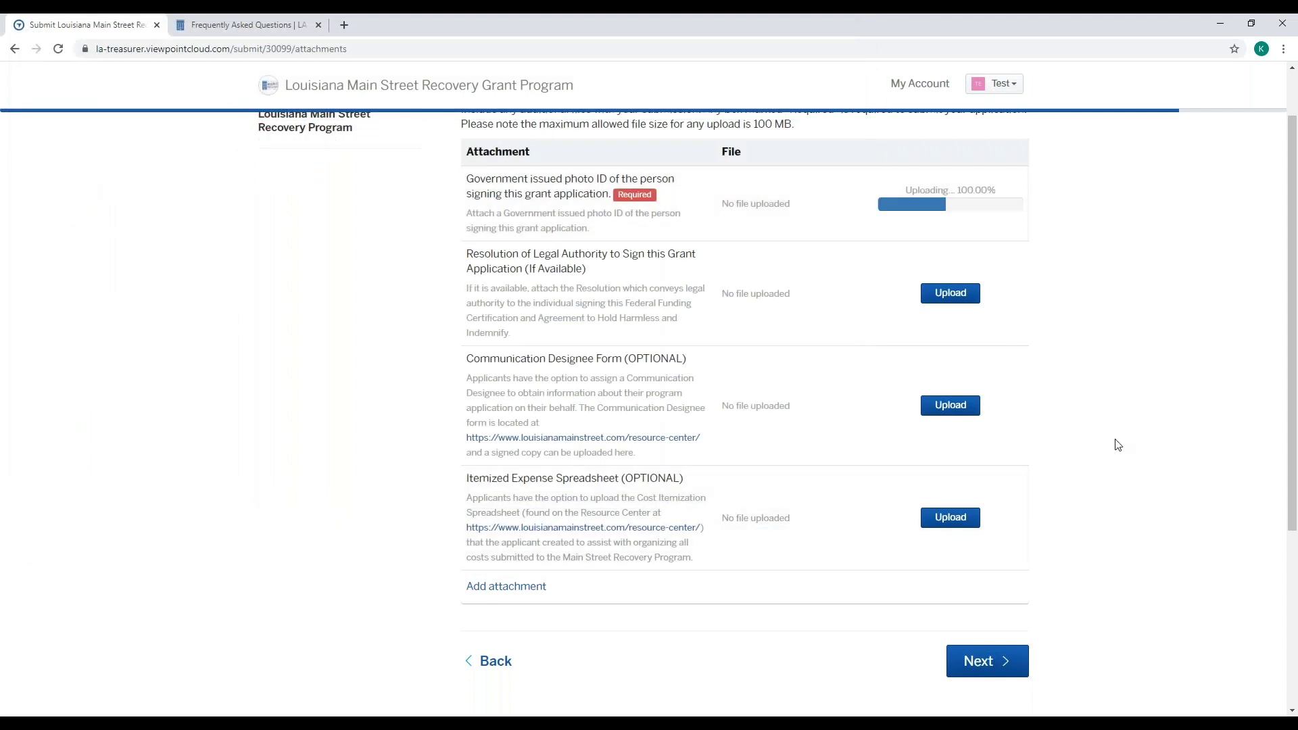
{"action": "scroll", "coordinate": [1121, 445], "scroll_direction": "up", "scroll_amount": 1}
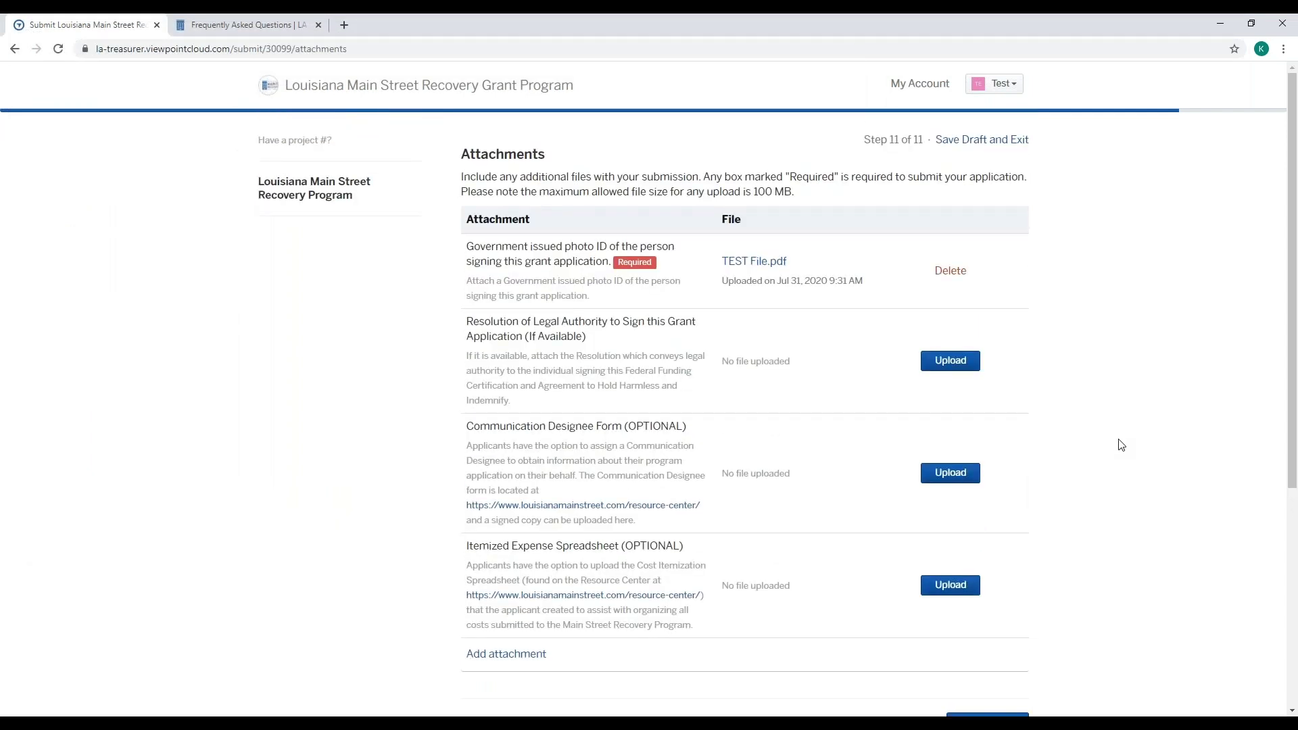
{"action": "scroll", "coordinate": [1121, 445], "scroll_direction": "down", "scroll_amount": 3}
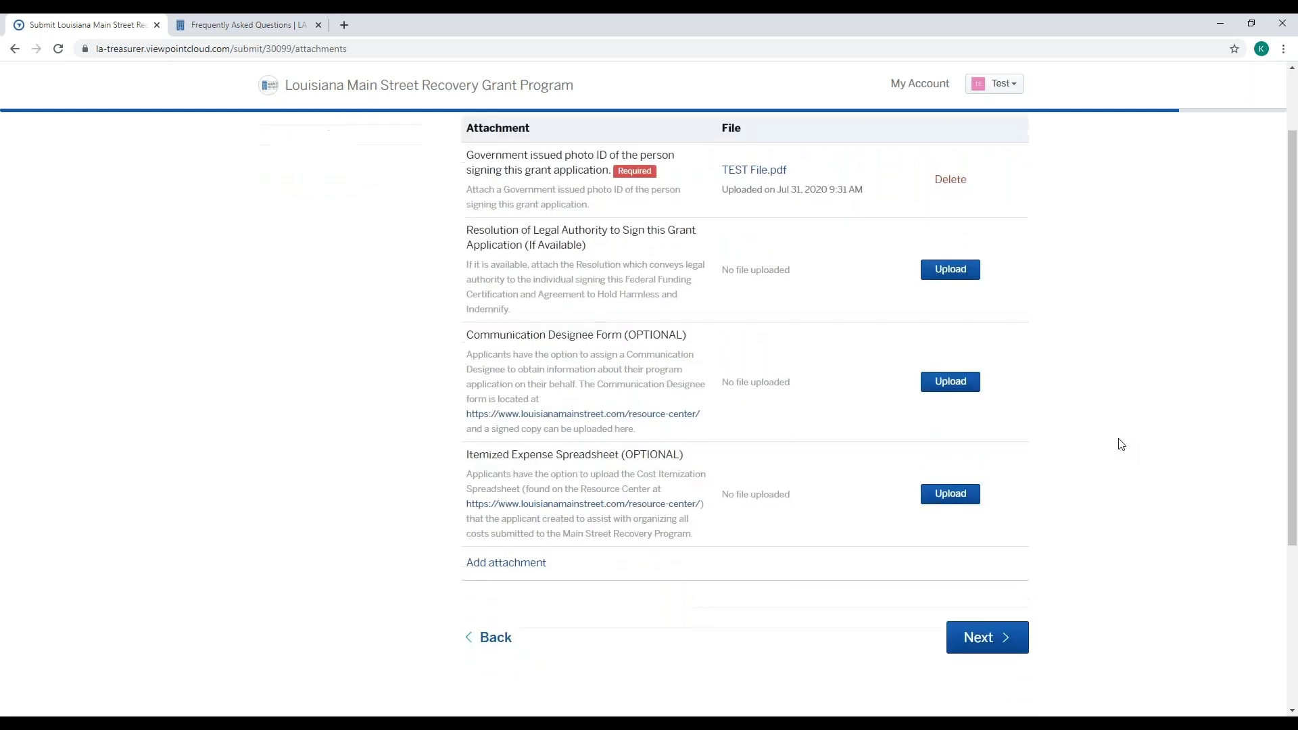
{"action": "scroll", "coordinate": [1121, 445], "scroll_direction": "up", "scroll_amount": 3}
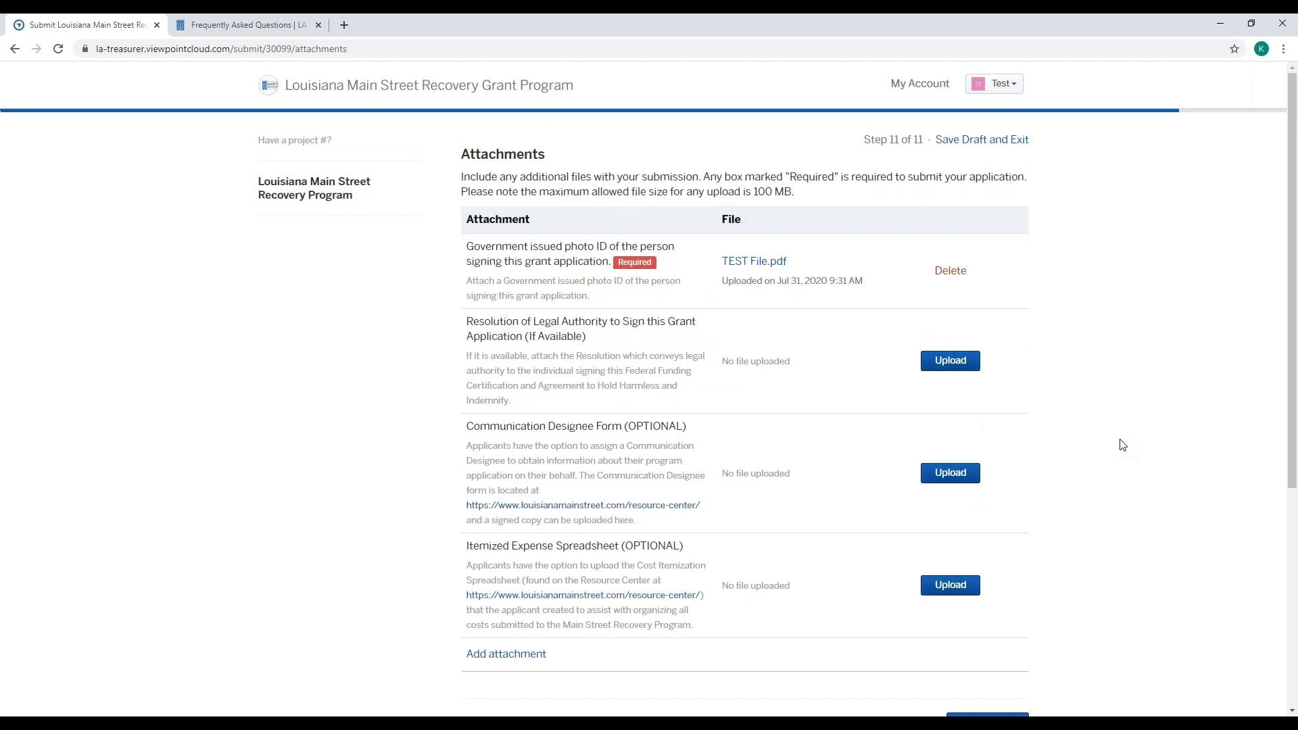
{"action": "scroll", "coordinate": [1121, 445], "scroll_direction": "down", "scroll_amount": 3}
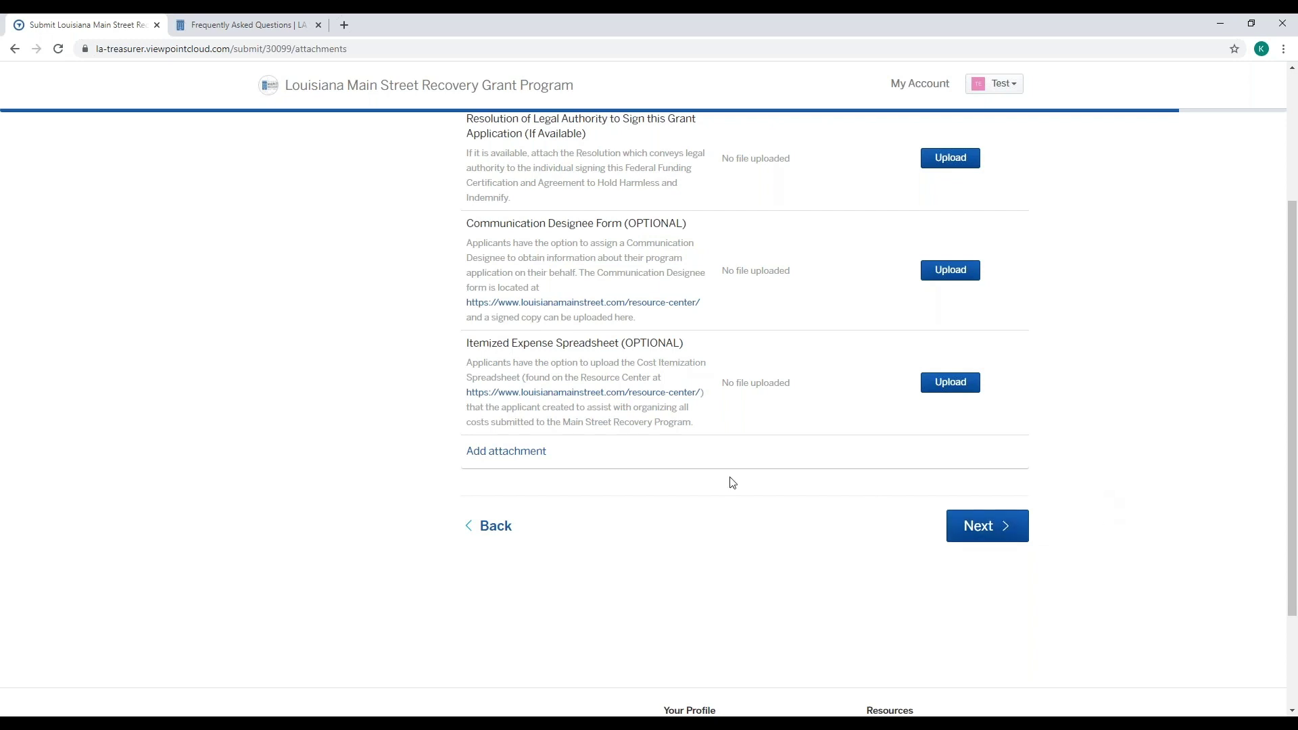
- From the FAQ tab, open the Resource Center page via the site MENU
{"action": "left_click", "coordinate": [225, 23]}
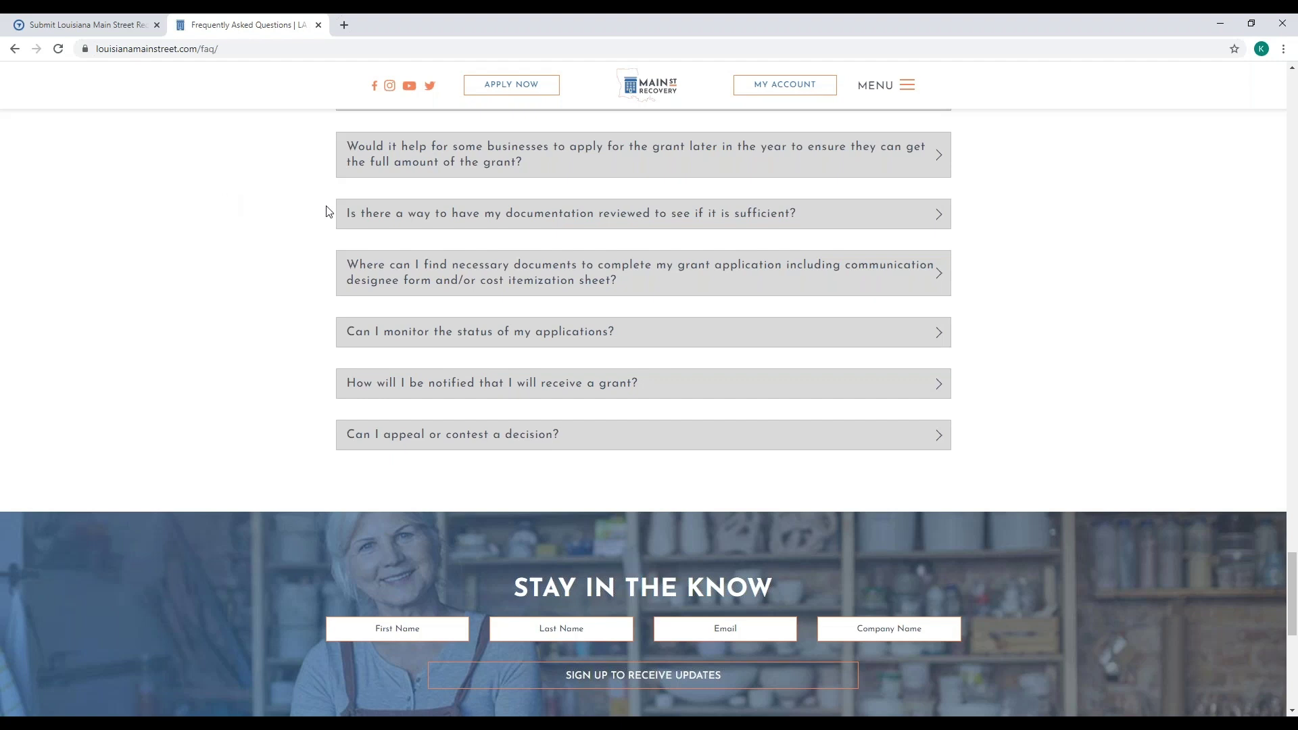
{"action": "left_click", "coordinate": [878, 92]}
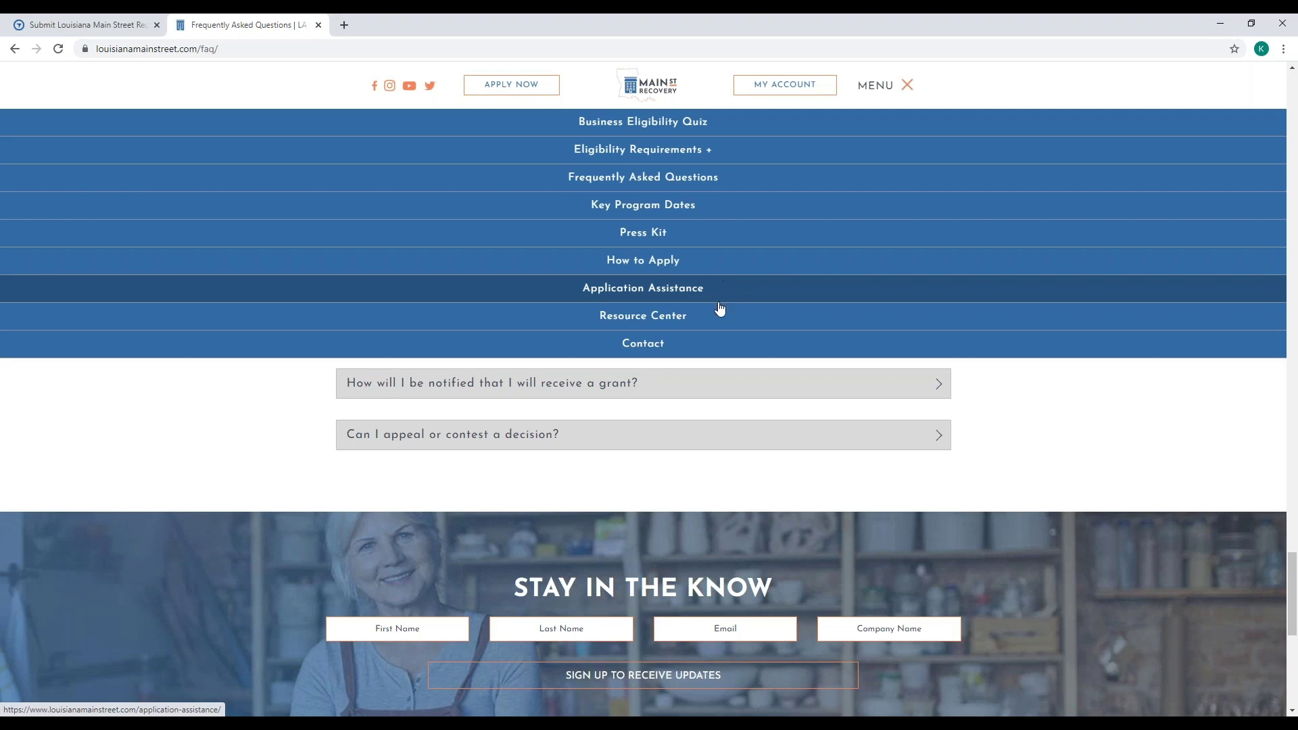
{"action": "left_click", "coordinate": [684, 325]}
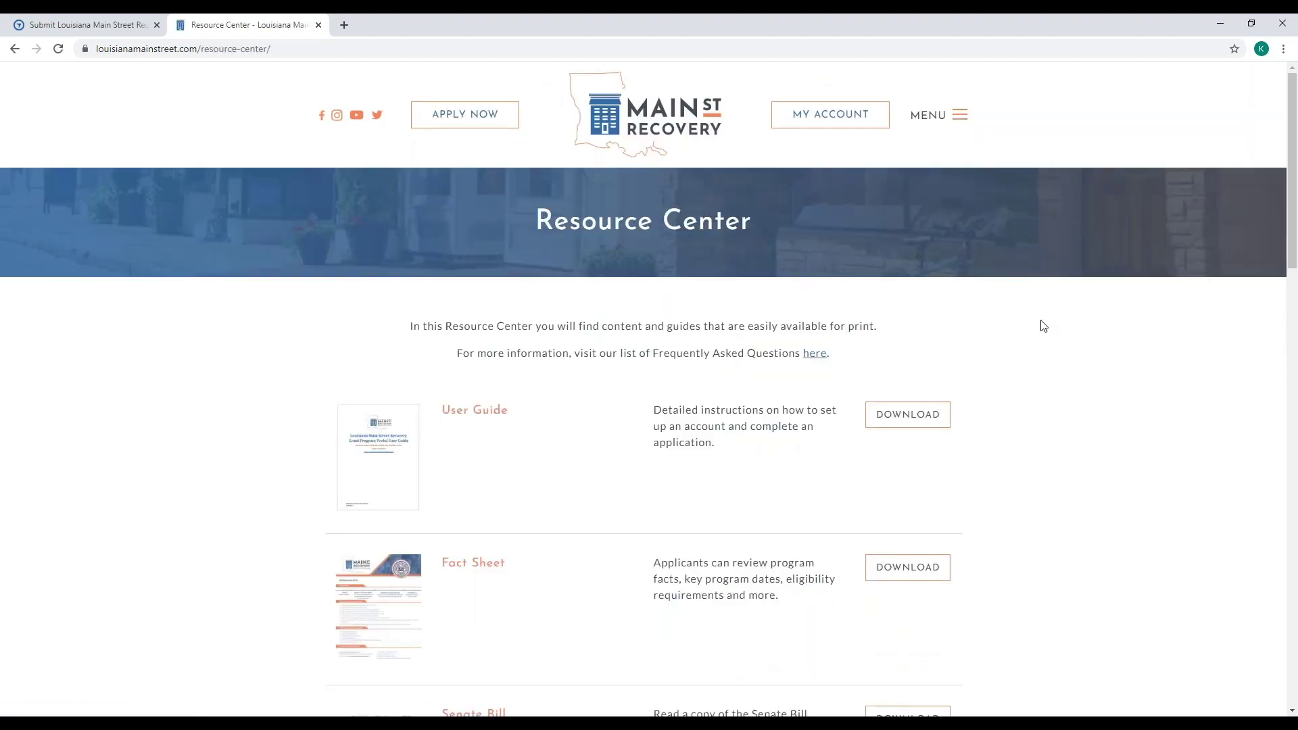
{"action": "scroll", "coordinate": [1043, 326], "scroll_direction": "down", "scroll_amount": 2}
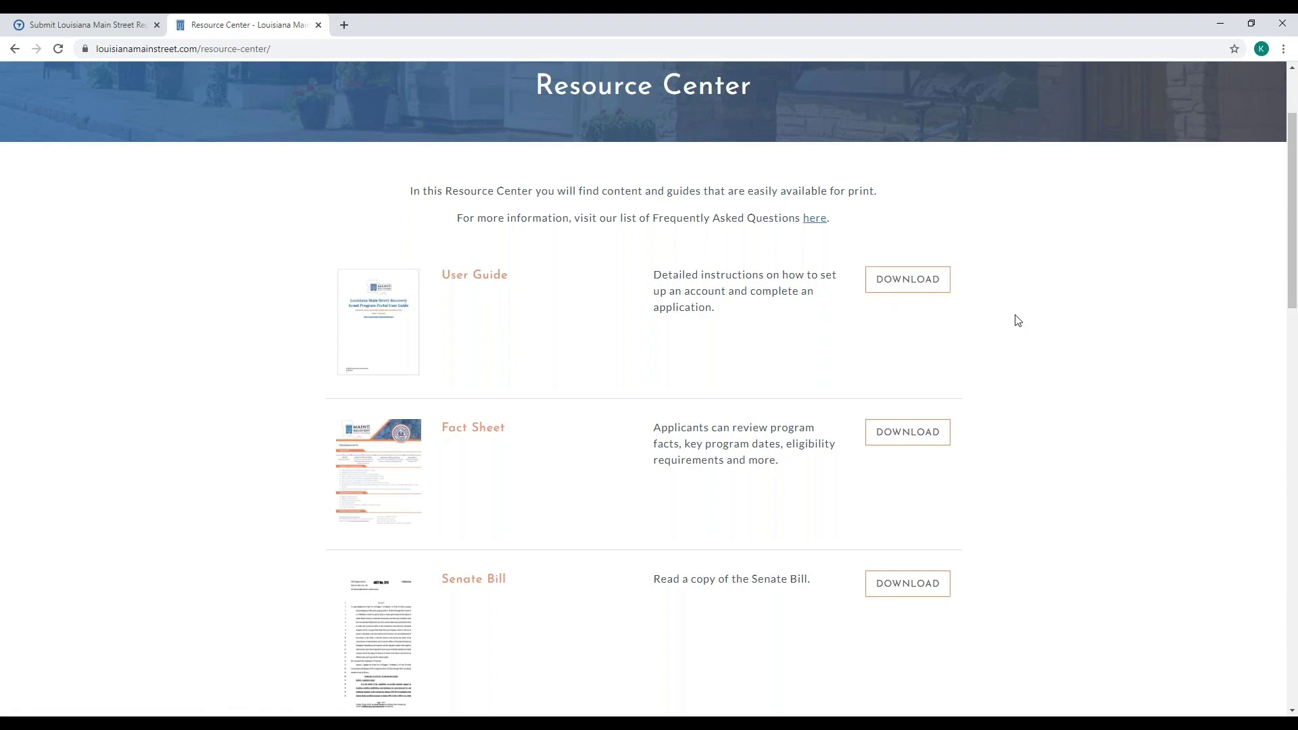
{"action": "scroll", "coordinate": [1018, 320], "scroll_direction": "down", "scroll_amount": 1}
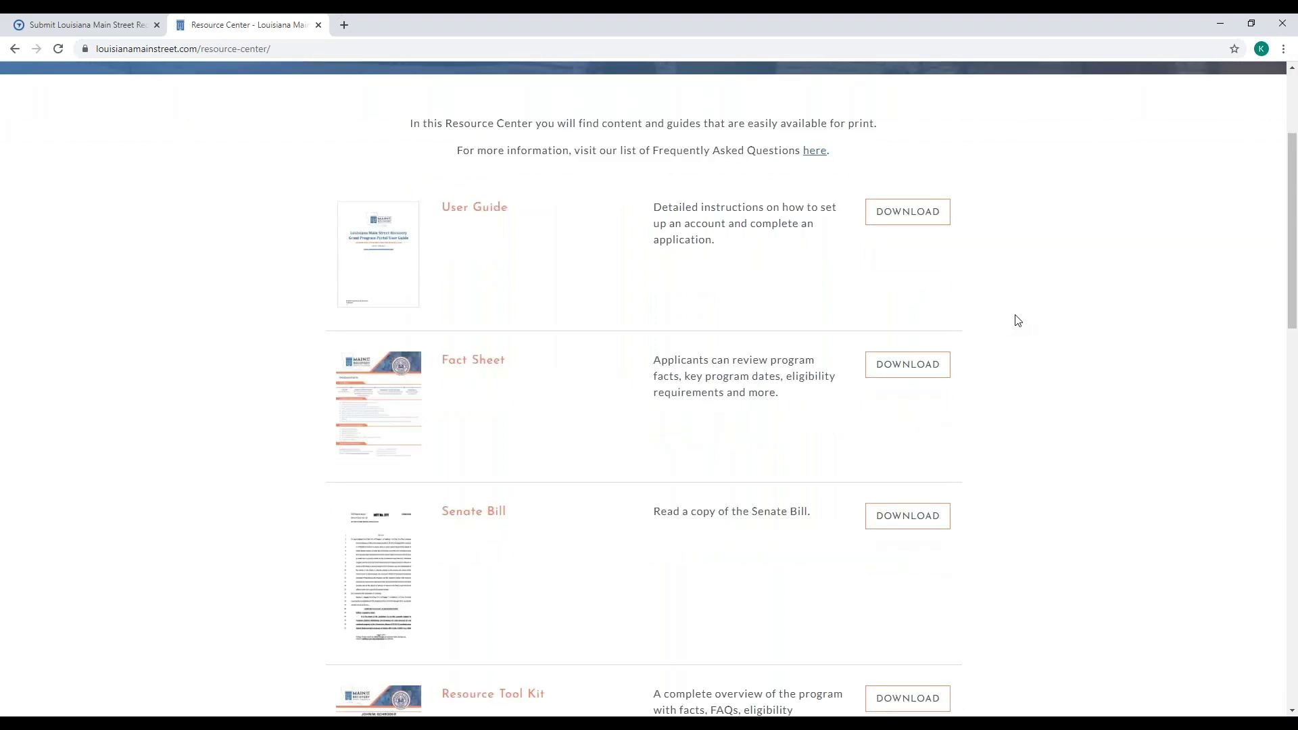
{"action": "scroll", "coordinate": [1018, 320], "scroll_direction": "down", "scroll_amount": 13}
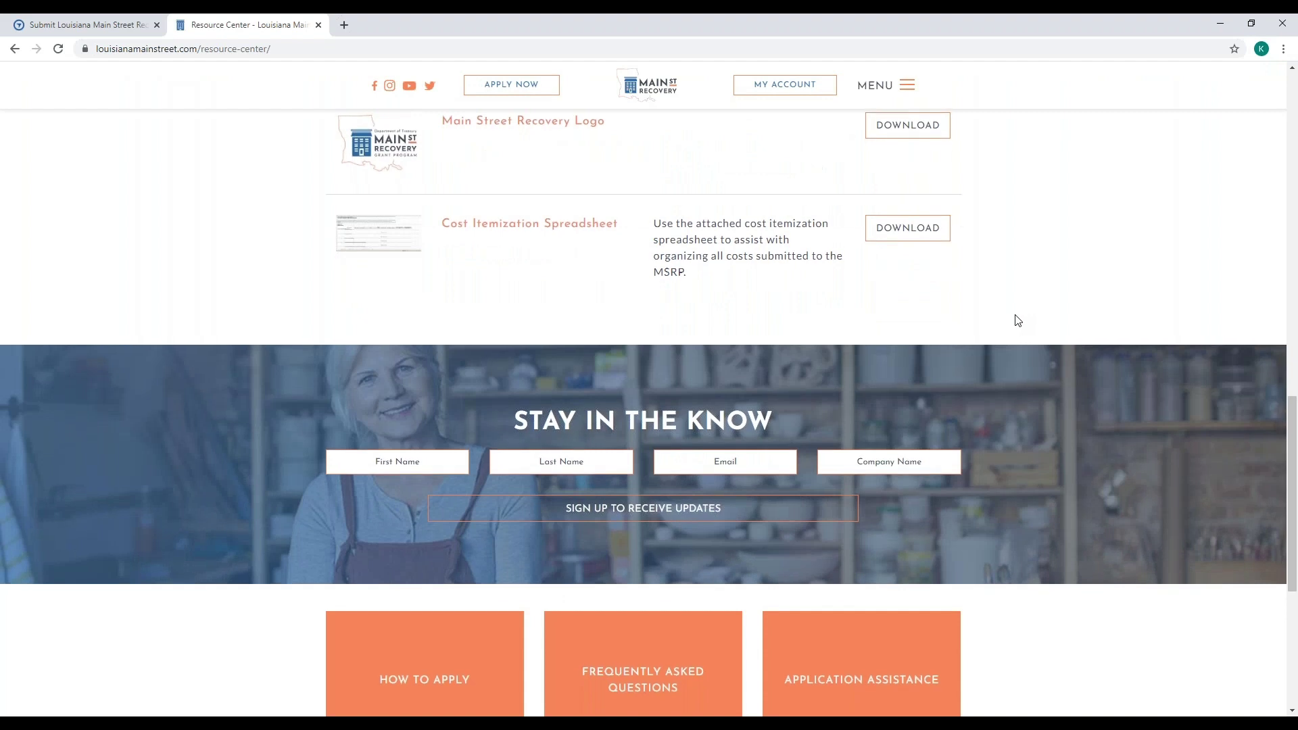
{"action": "scroll", "coordinate": [1018, 320], "scroll_direction": "down", "scroll_amount": 6}
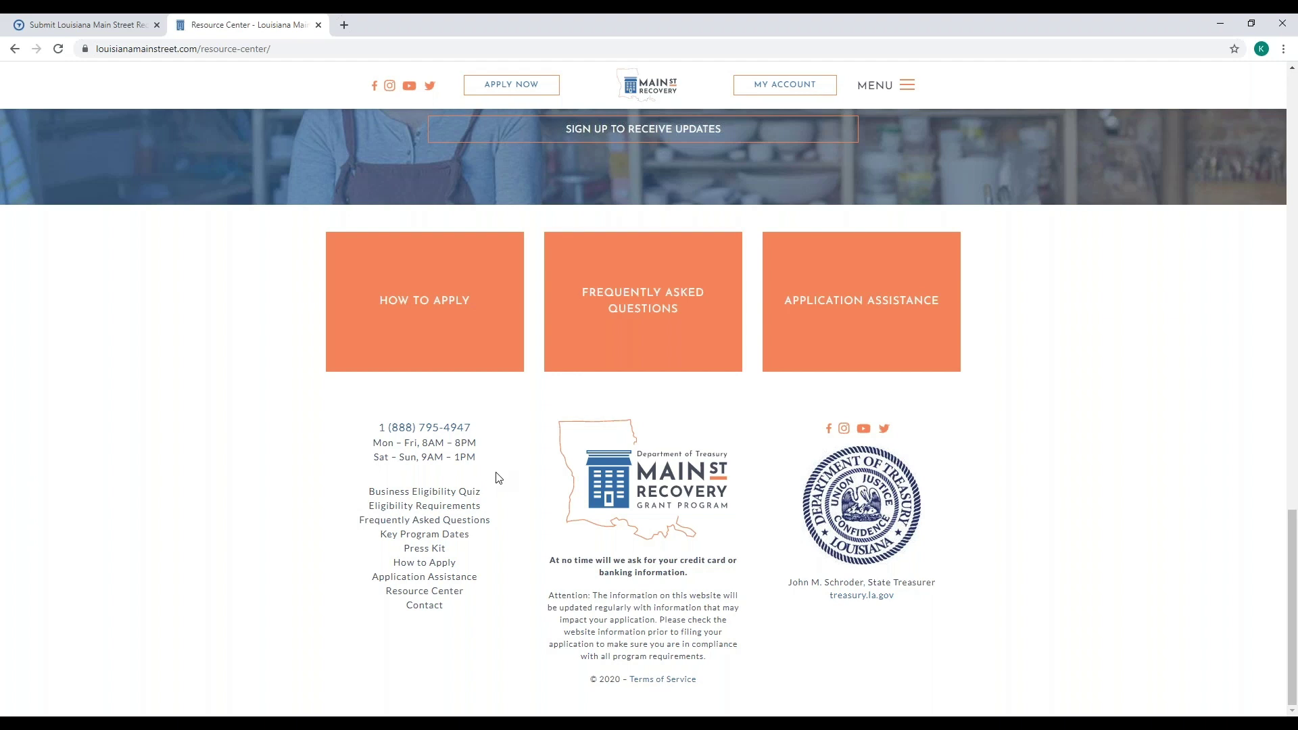
{"action": "scroll", "coordinate": [497, 479], "scroll_direction": "up", "scroll_amount": 5}
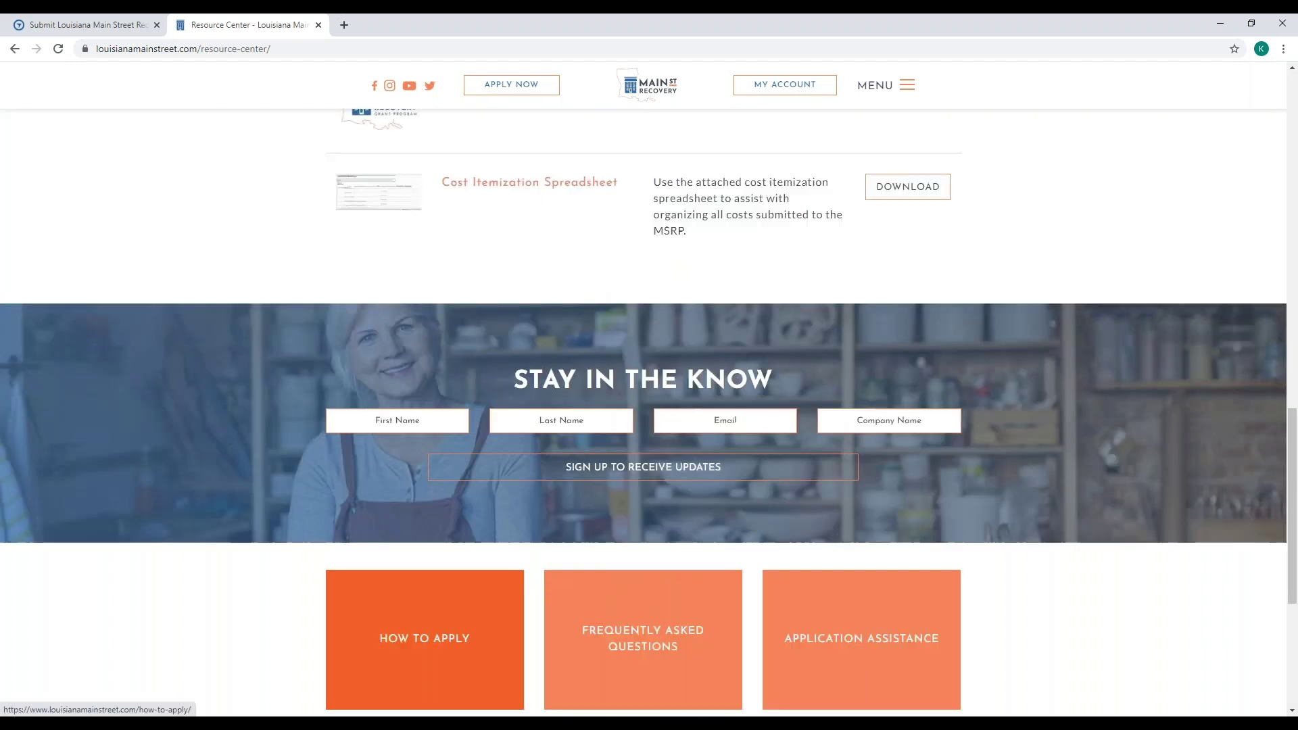
{"action": "scroll", "coordinate": [424, 638], "scroll_direction": "up", "scroll_amount": 6}
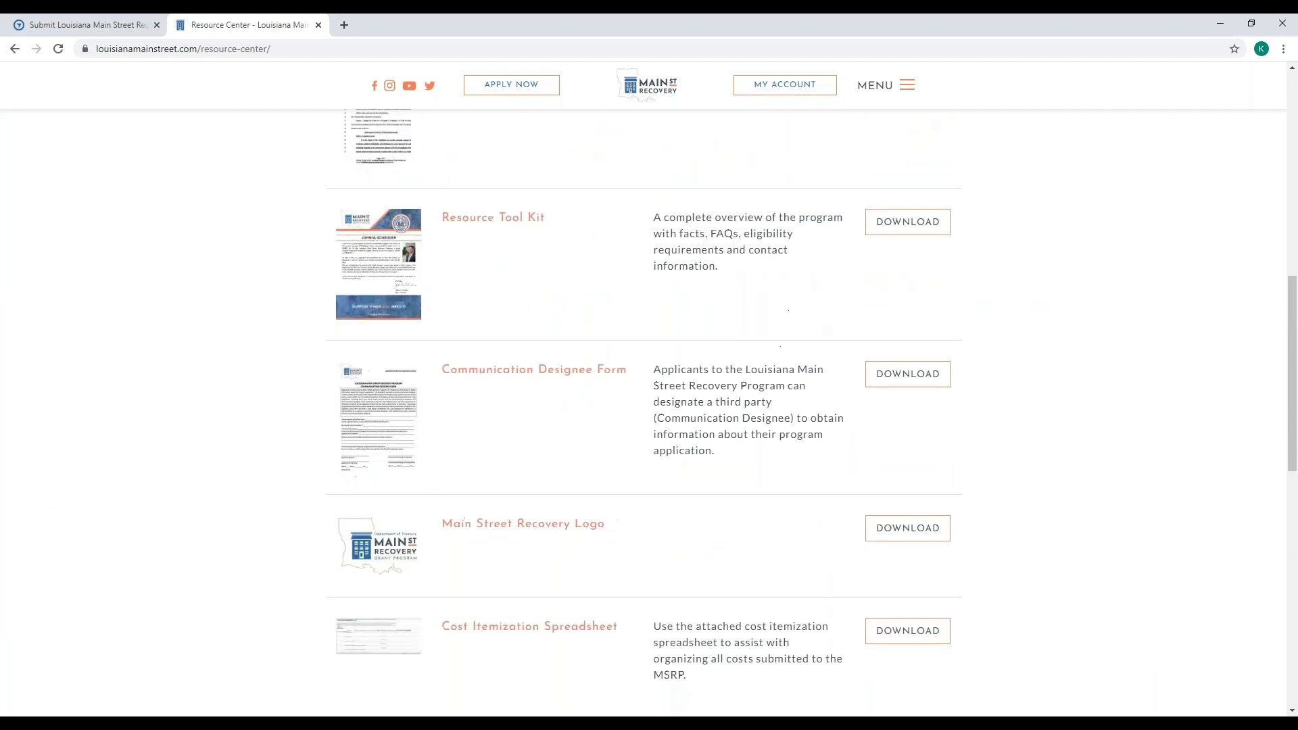
{"action": "scroll", "coordinate": [649, 412], "scroll_direction": "up", "scroll_amount": 9}
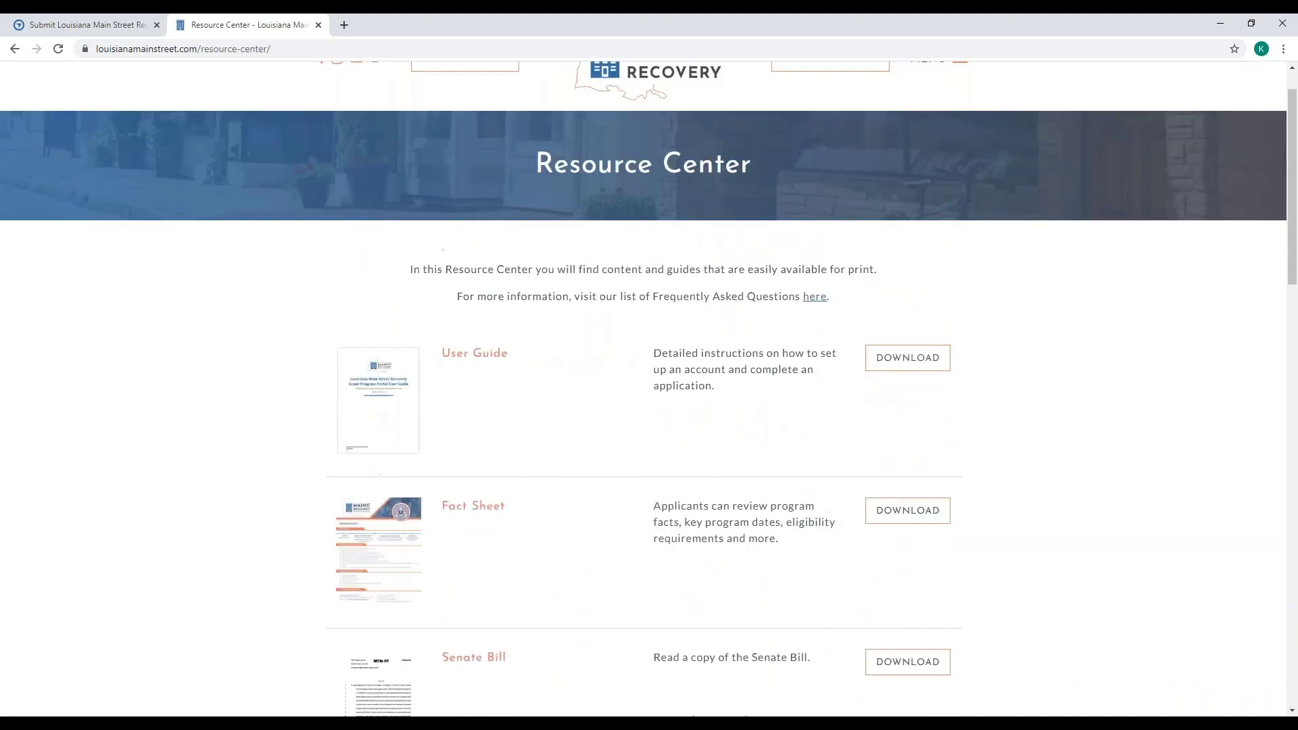